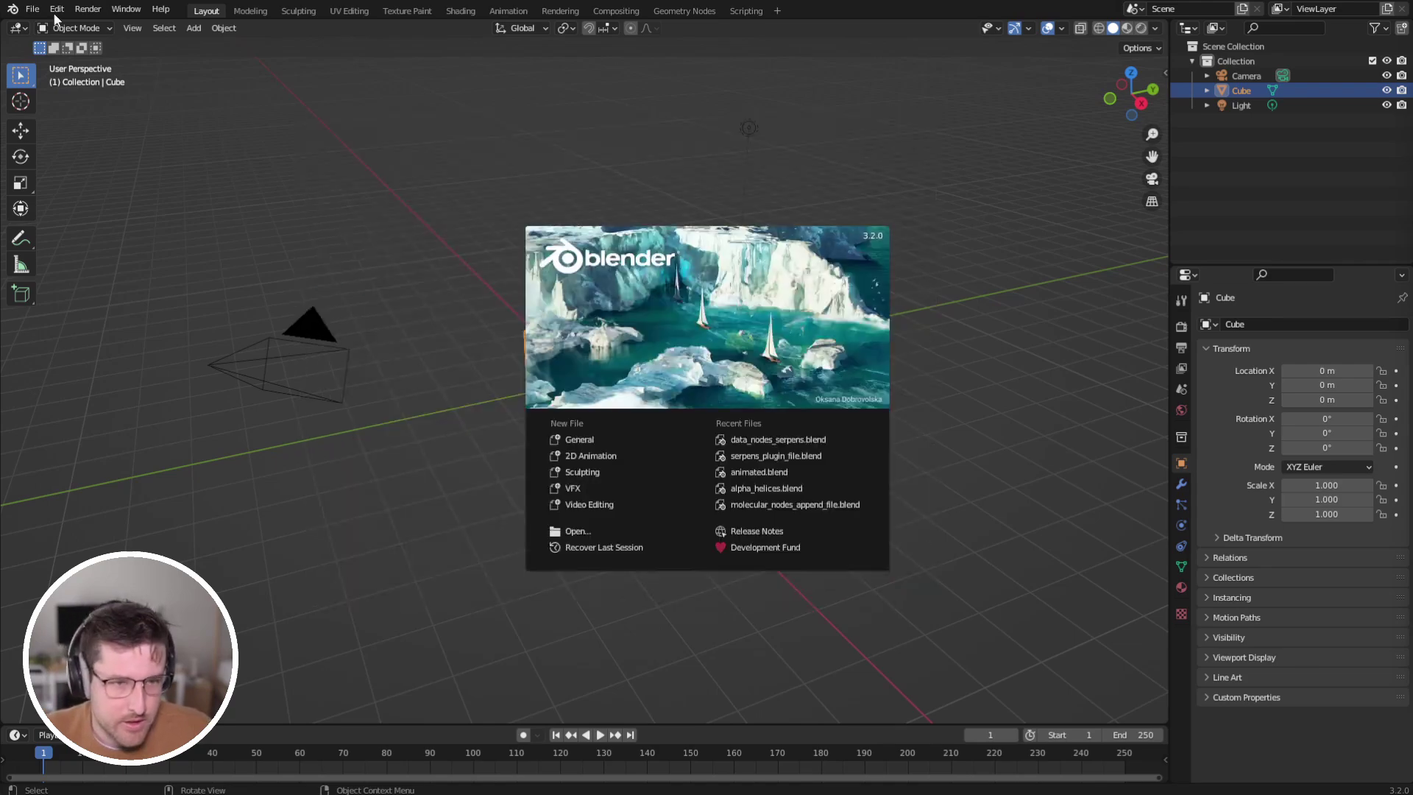
Open the preferences to view the Molecular Nodes add-on settings and reposition the window over the viewport.
{"action": "left_click", "coordinate": [56, 11]}
{"action": "left_click", "coordinate": [115, 231]}
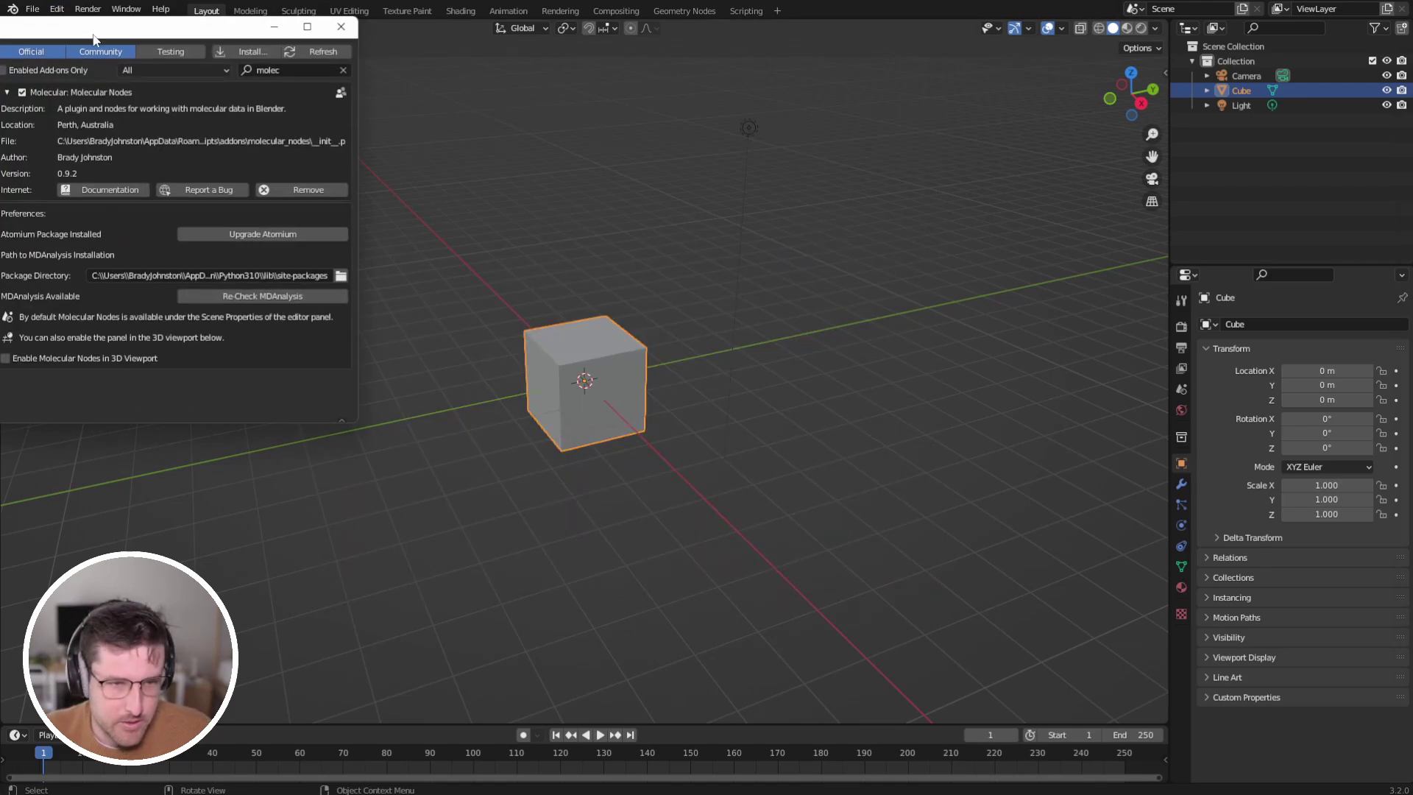
{"action": "left_click_drag", "start_coordinate": [94, 37], "coordinate": [581, 135]}
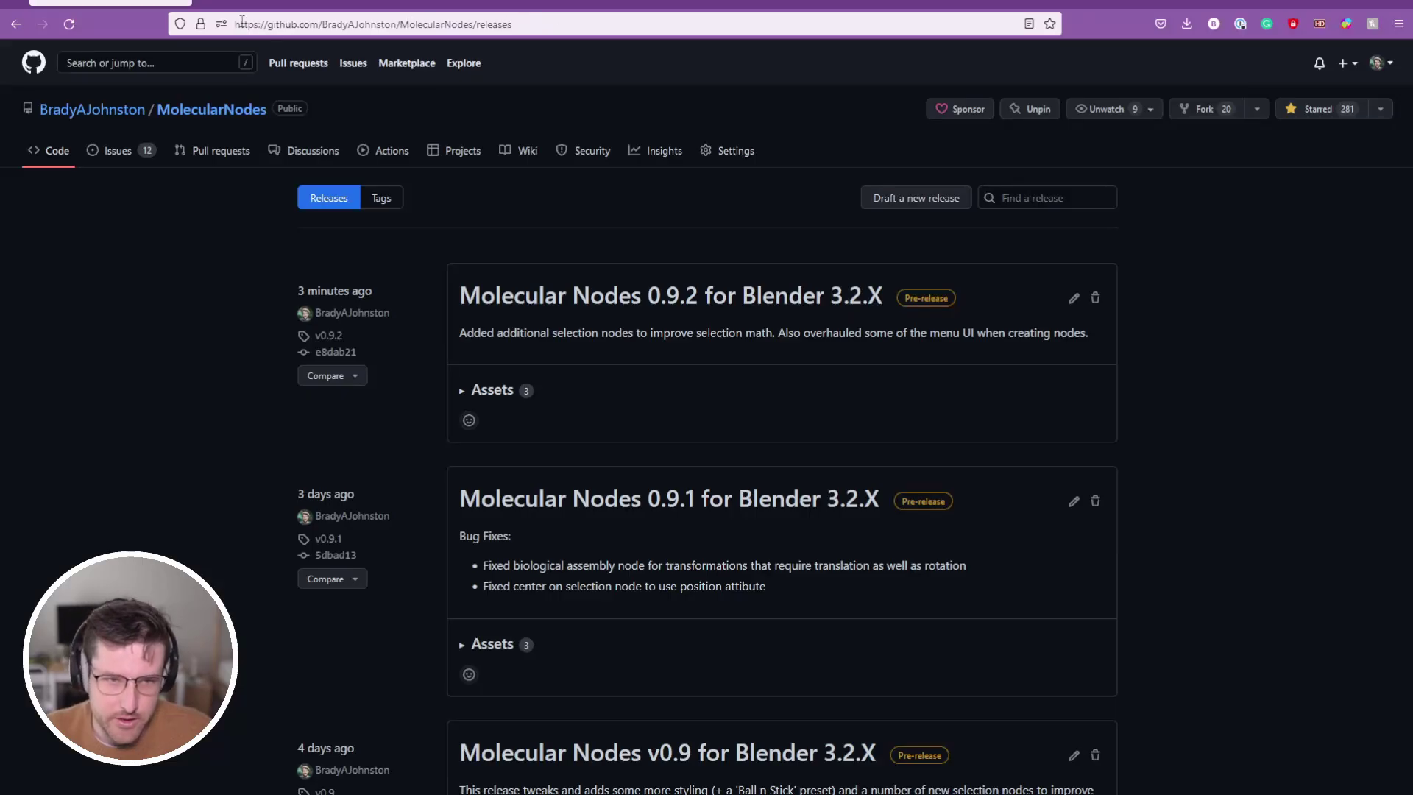
Go to the MolecularNodes repository on GitHub and look through its list of releases.
{"action": "left_click_drag", "start_coordinate": [309, 23], "coordinate": [525, 22]}
{"action": "left_click", "coordinate": [530, 22]}
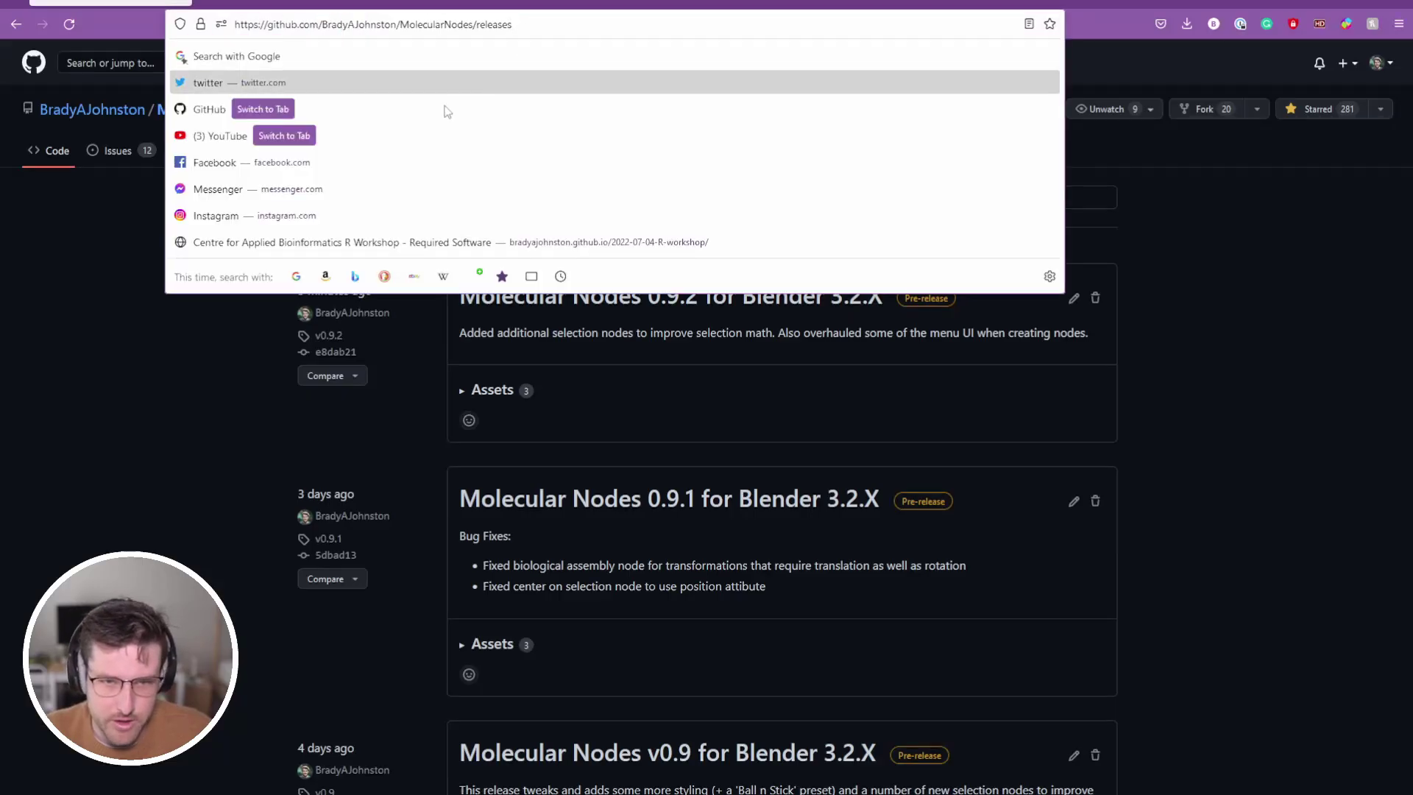
{"action": "left_click", "coordinate": [39, 399]}
{"action": "left_click", "coordinate": [216, 115]}
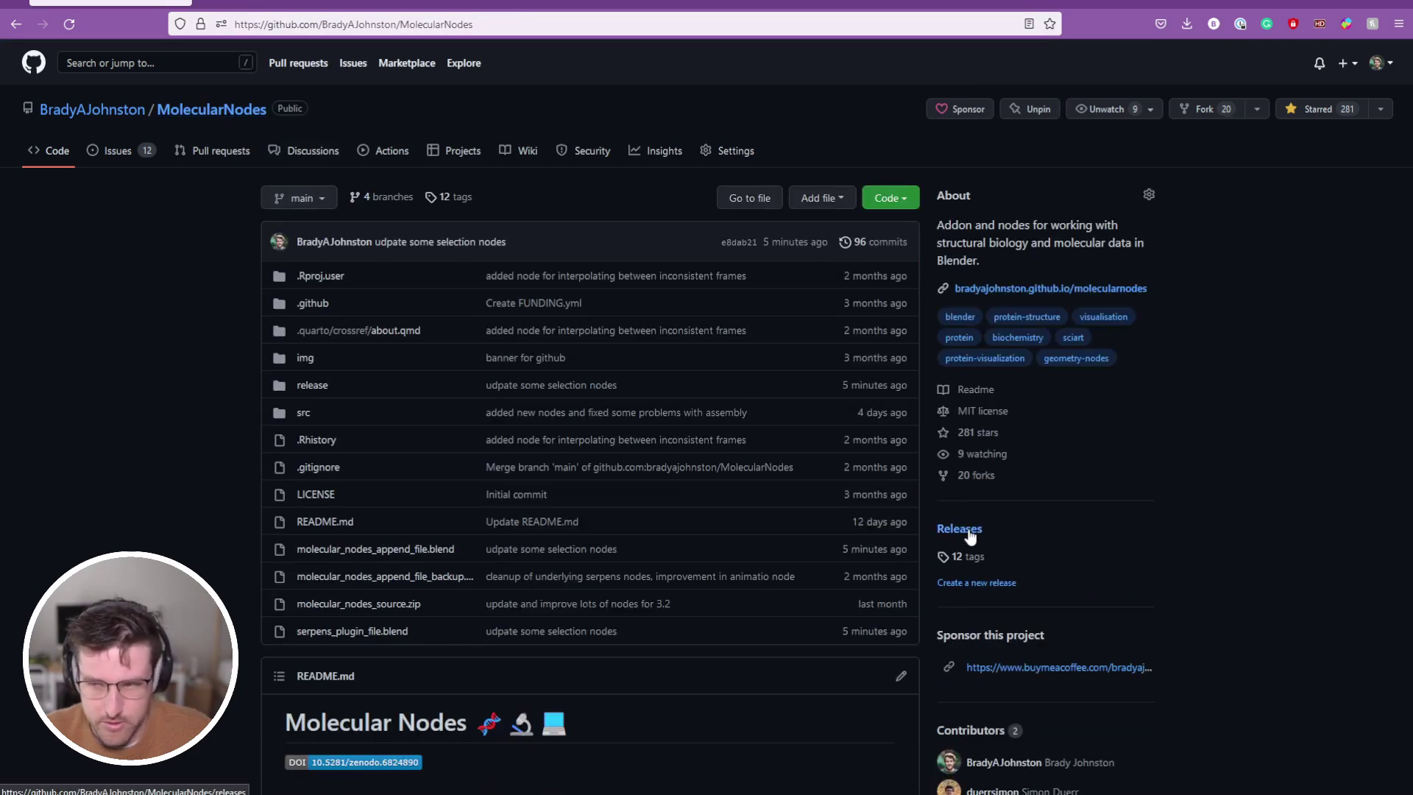
{"action": "left_click", "coordinate": [964, 530]}
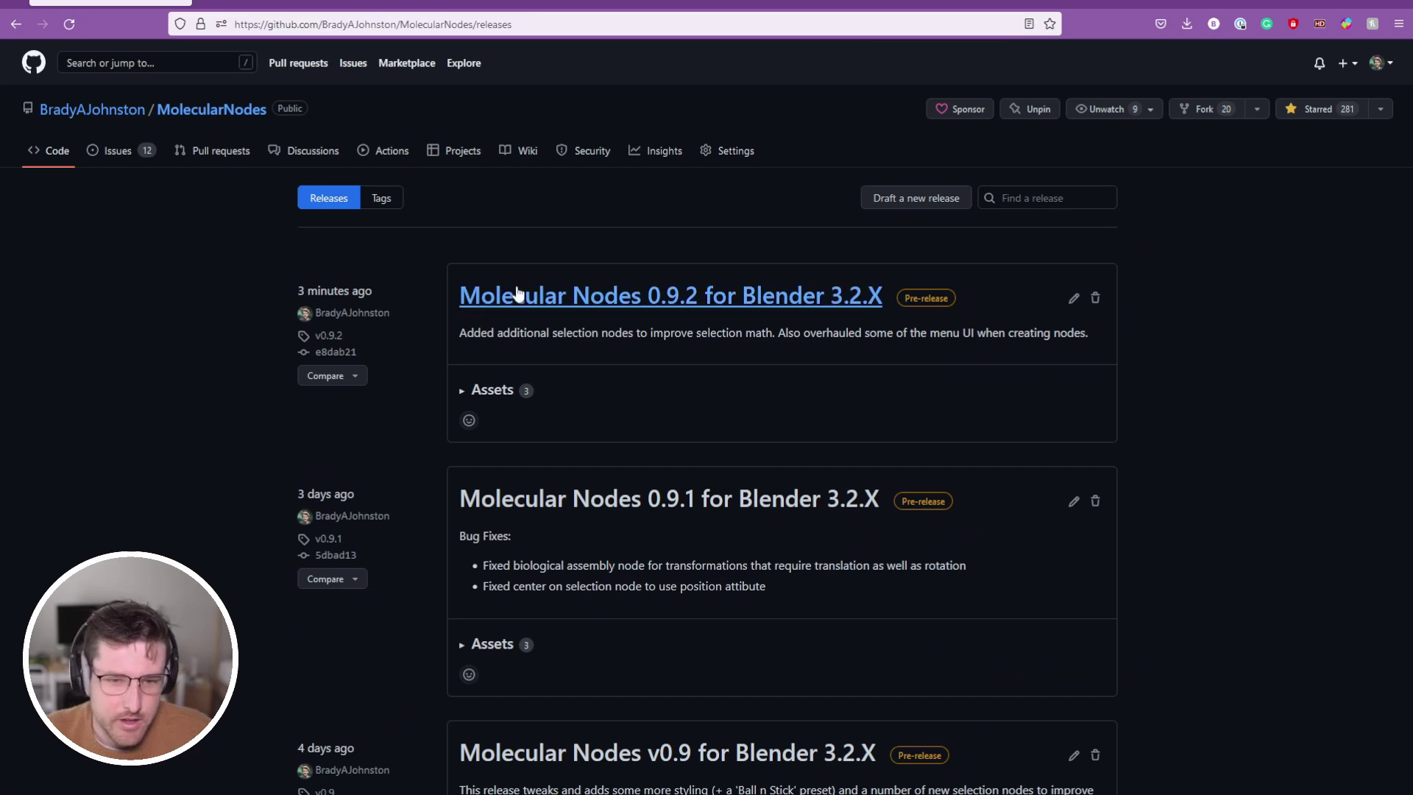
{"action": "scroll", "coordinate": [713, 648], "scroll_direction": "down", "scroll_amount": 5}
{"action": "scroll", "coordinate": [706, 706], "scroll_direction": "up", "scroll_amount": 5}
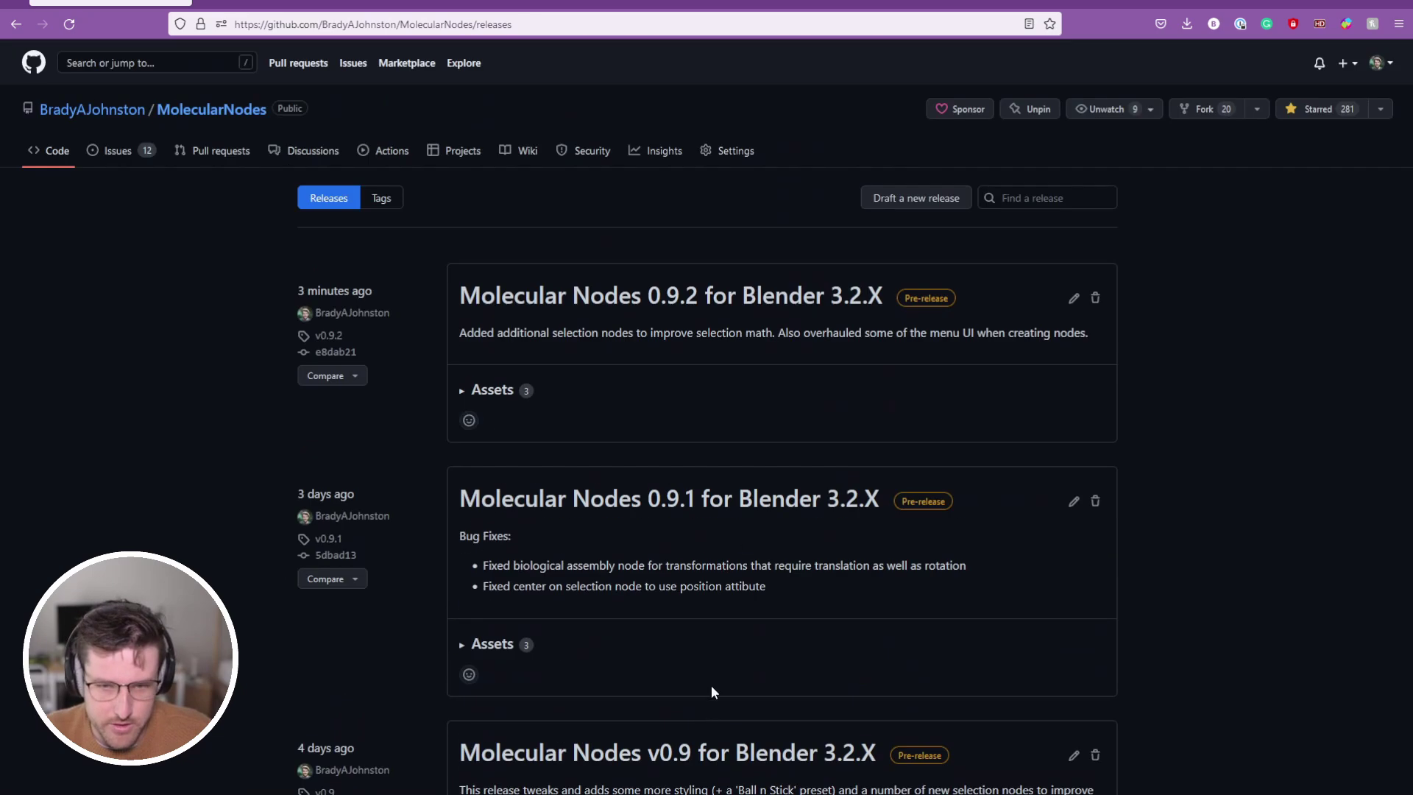
{"action": "middle_click", "coordinate": [695, 309]}
Switch to the RCSB PDB page for the SARS Coronavirus E protein and copy its PDB ID, 5X29.
{"action": "left_click", "coordinate": [289, 6]}
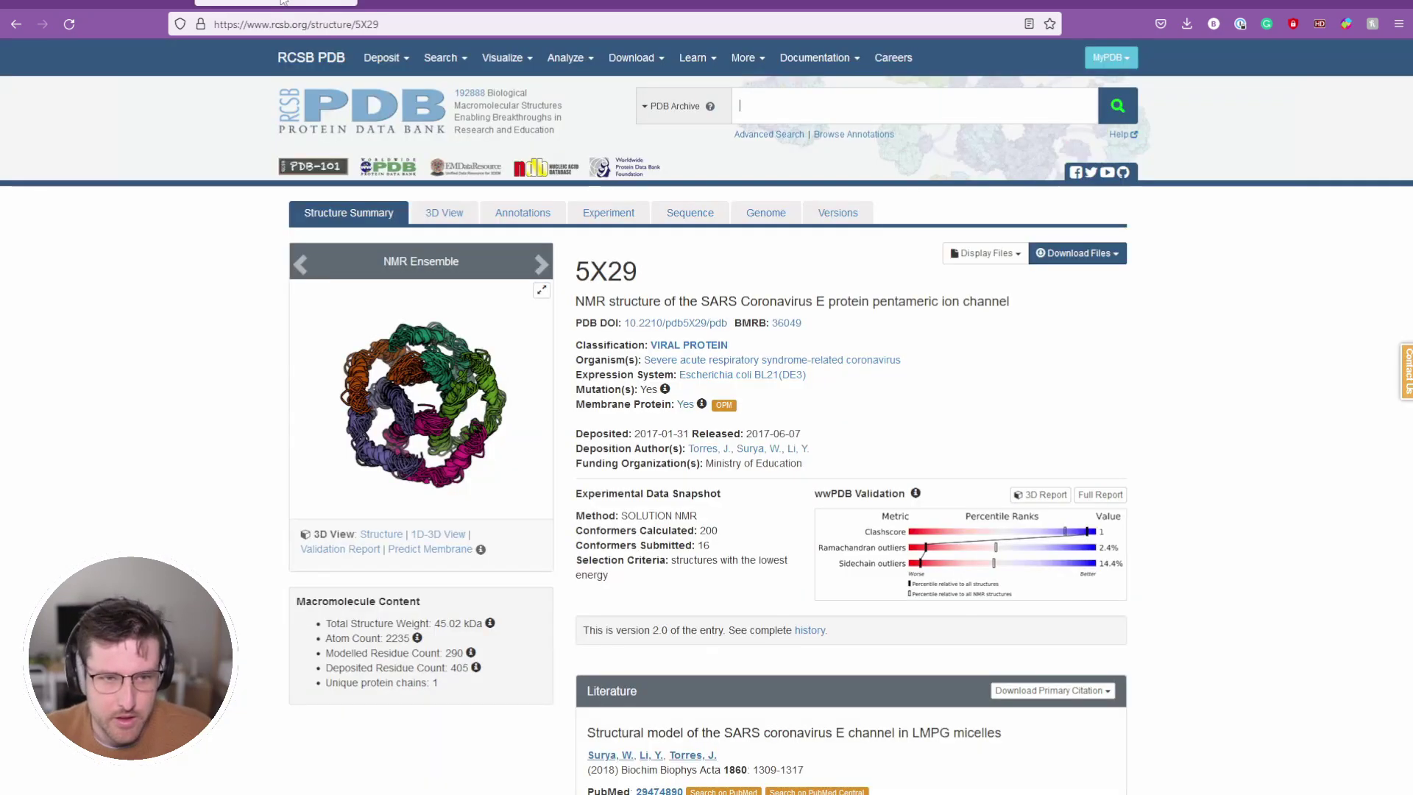
{"action": "left_click_drag", "start_coordinate": [647, 283], "coordinate": [569, 277]}
{"action": "key", "text": "ctrl+c"}
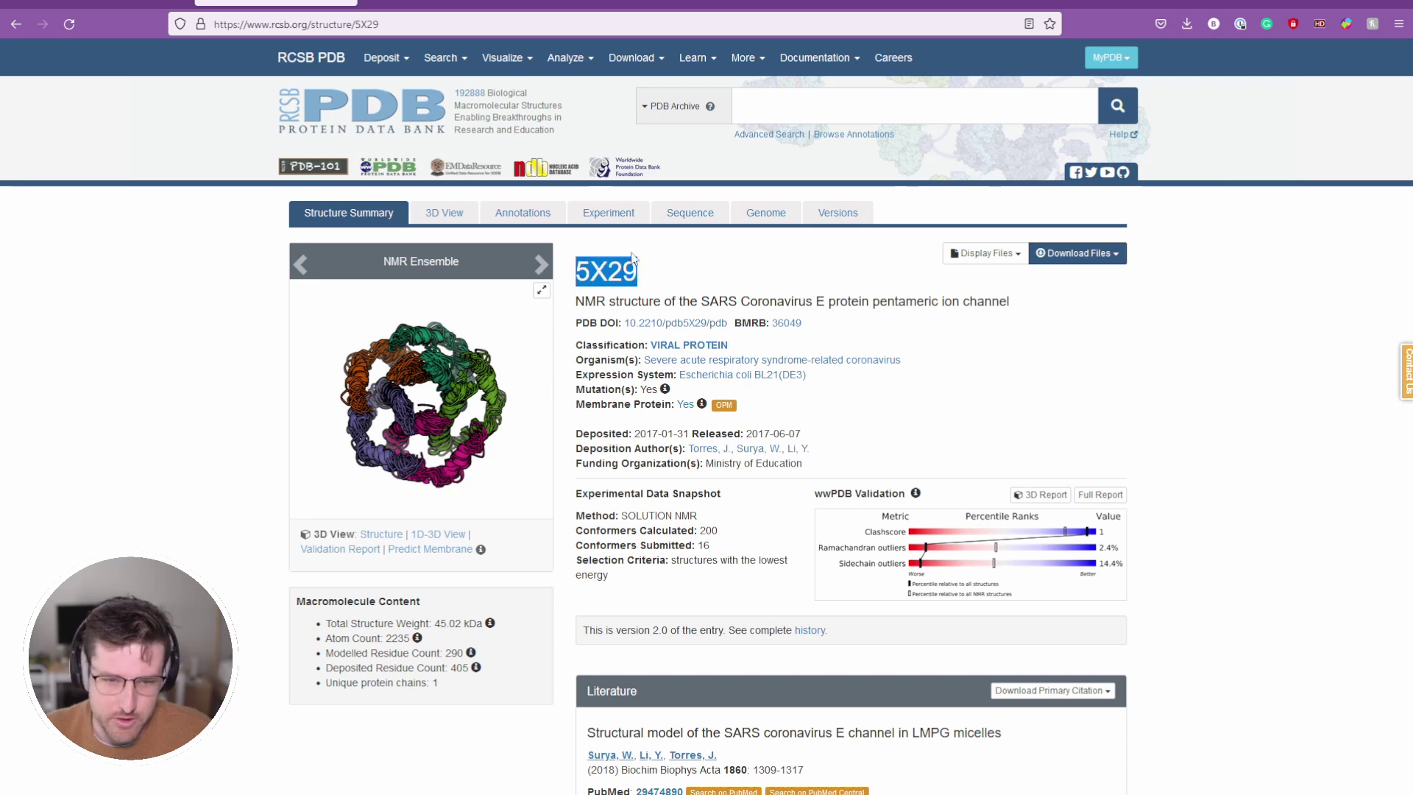
{"action": "left_click", "coordinate": [761, 269]}
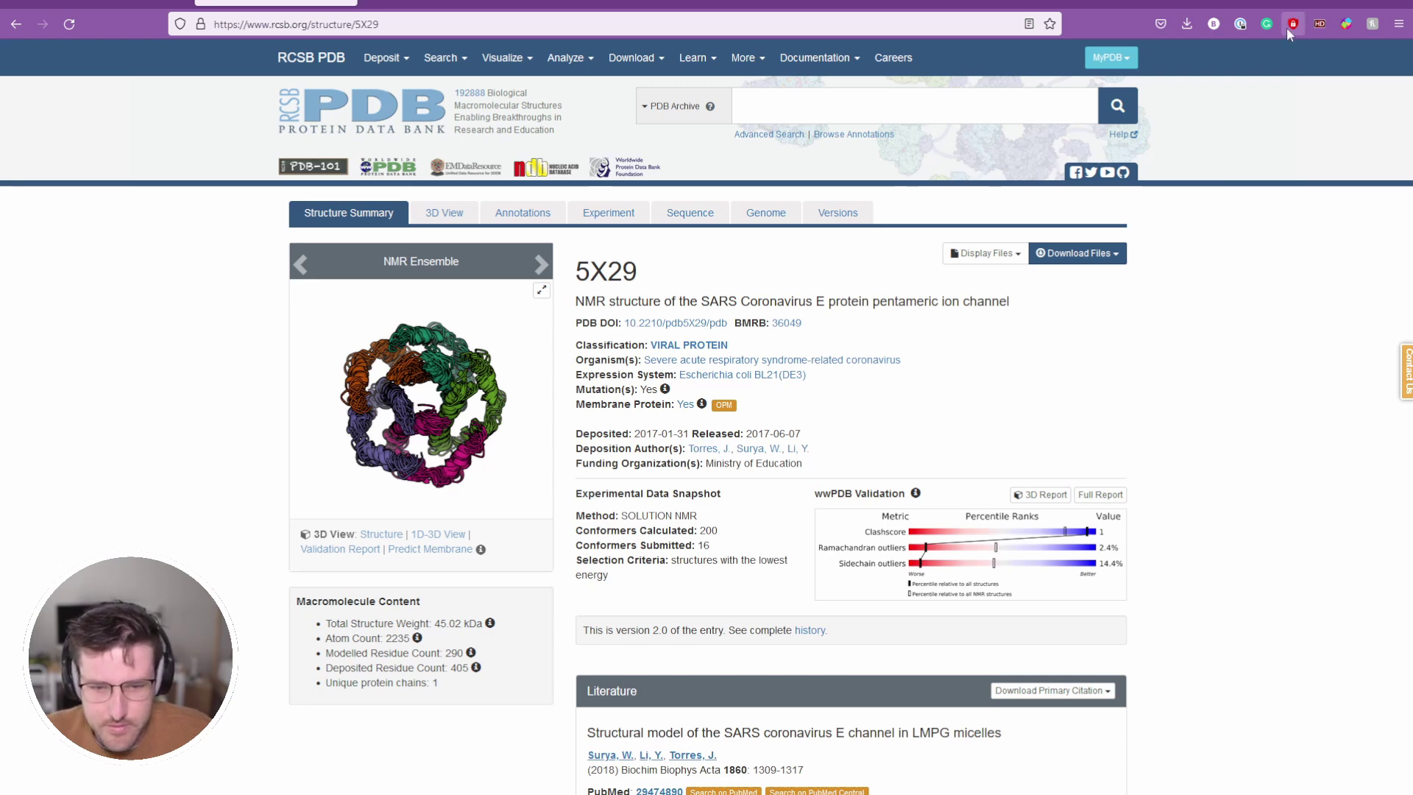
Switch to Blender, close the preferences and import structure 5X29 from the PDB with Molecular Nodes.
{"action": "left_click", "coordinate": [1339, 6]}
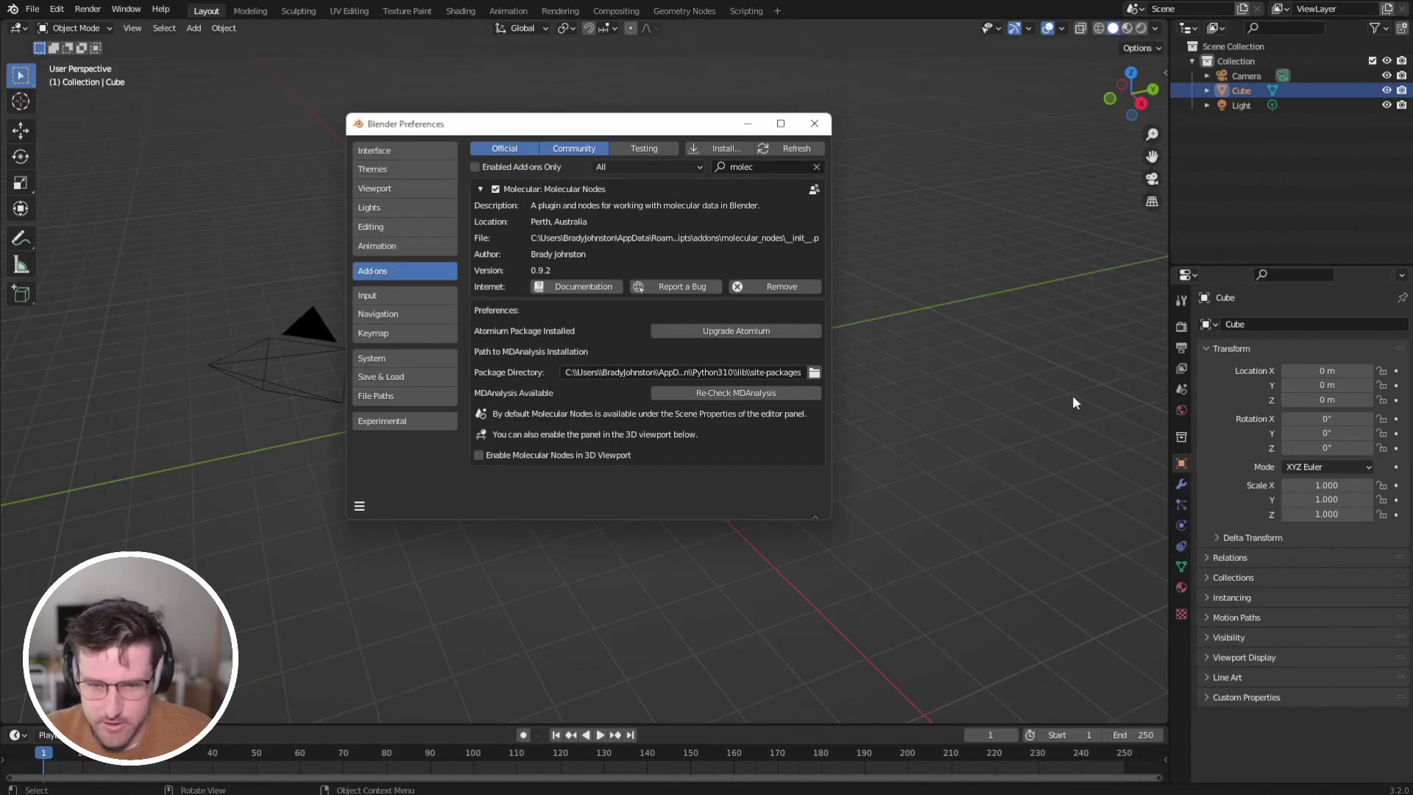
{"action": "left_click", "coordinate": [814, 123]}
{"action": "left_click", "coordinate": [1181, 389]}
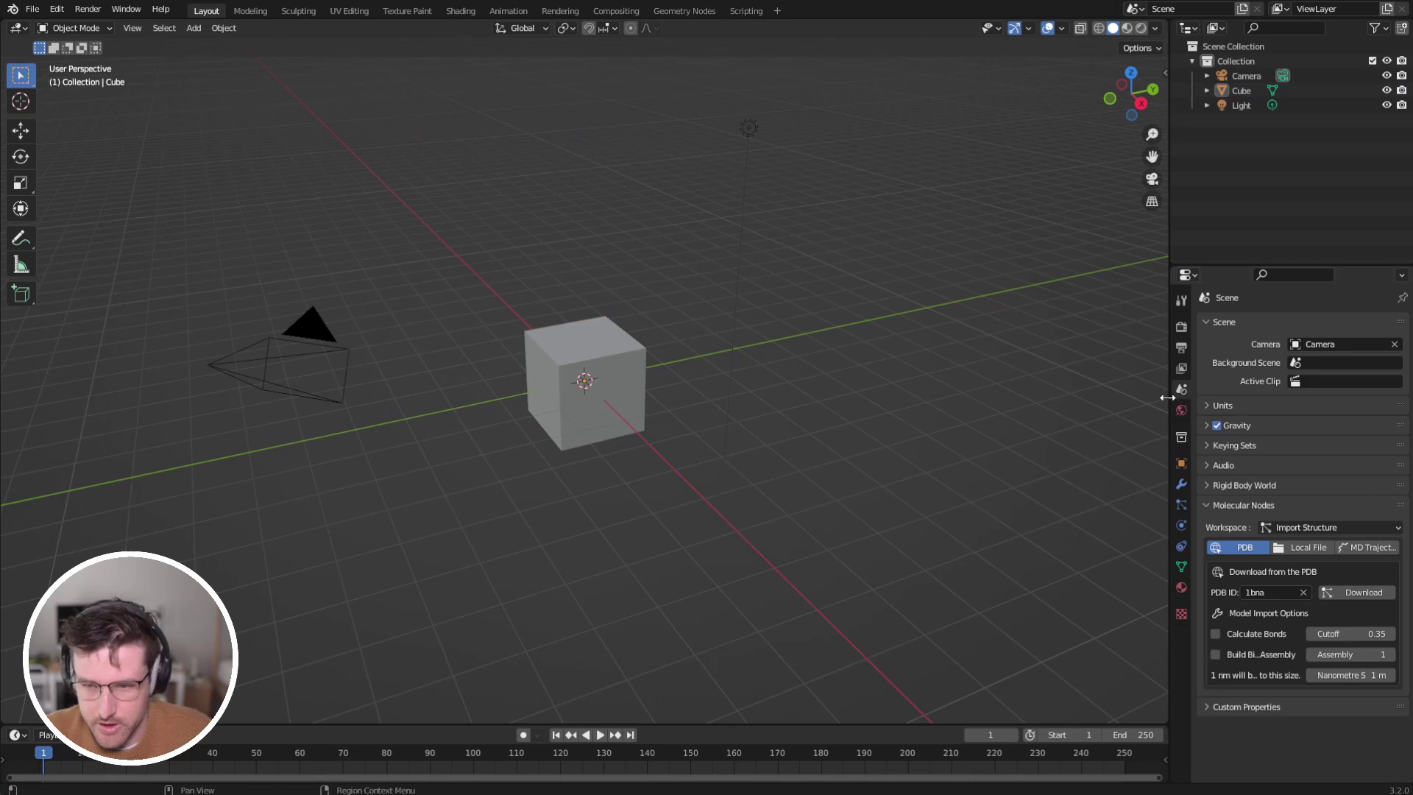
{"action": "left_click", "coordinate": [1270, 591]}
{"action": "key", "text": "ctrl+v"}
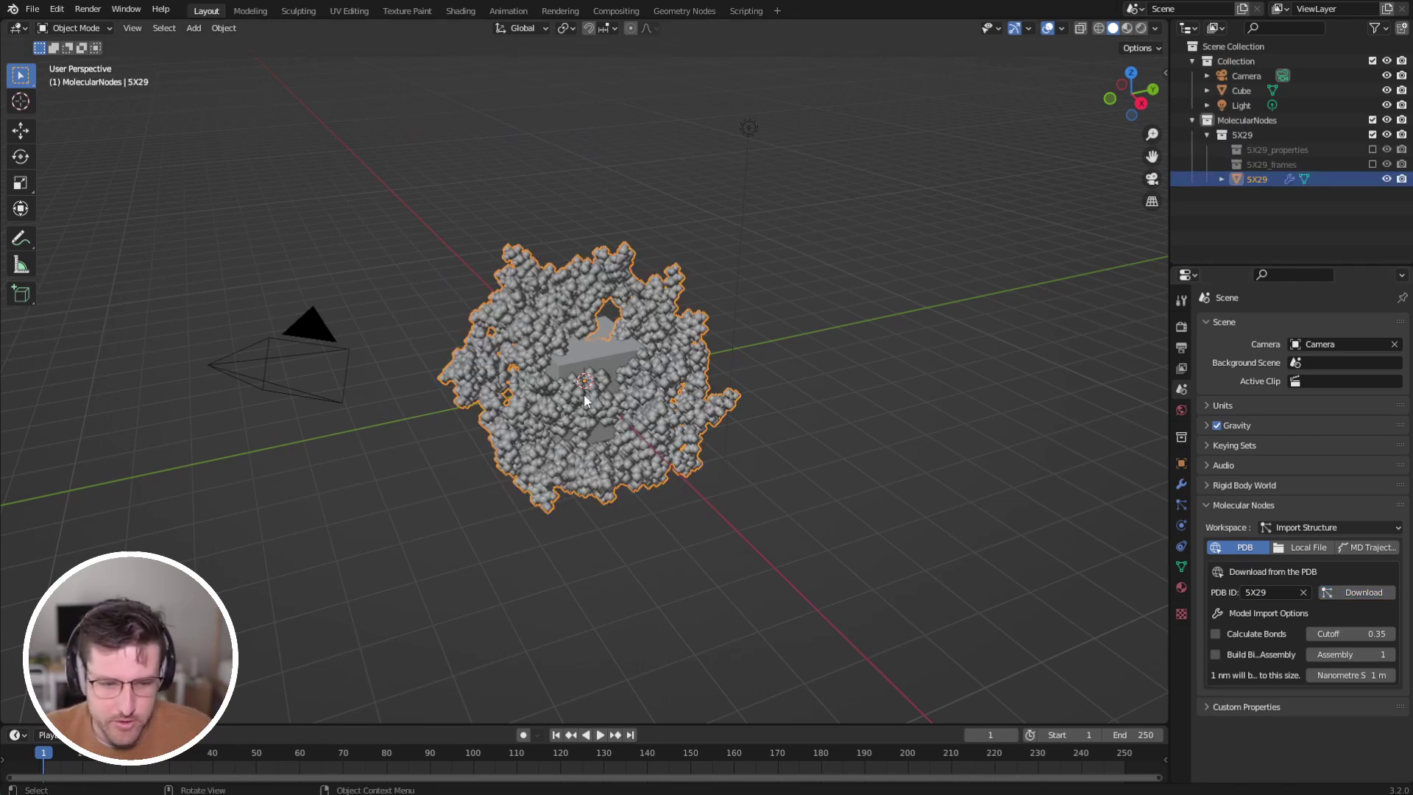
Play the animation and delete the default cube inside the protein.
{"action": "key", "text": "space"}
{"action": "middle_click_drag", "start_coordinate": [639, 409], "coordinate": [594, 381]}
{"action": "left_click", "coordinate": [599, 351]}
{"action": "key", "text": "x"}
{"action": "left_click", "coordinate": [599, 351]}
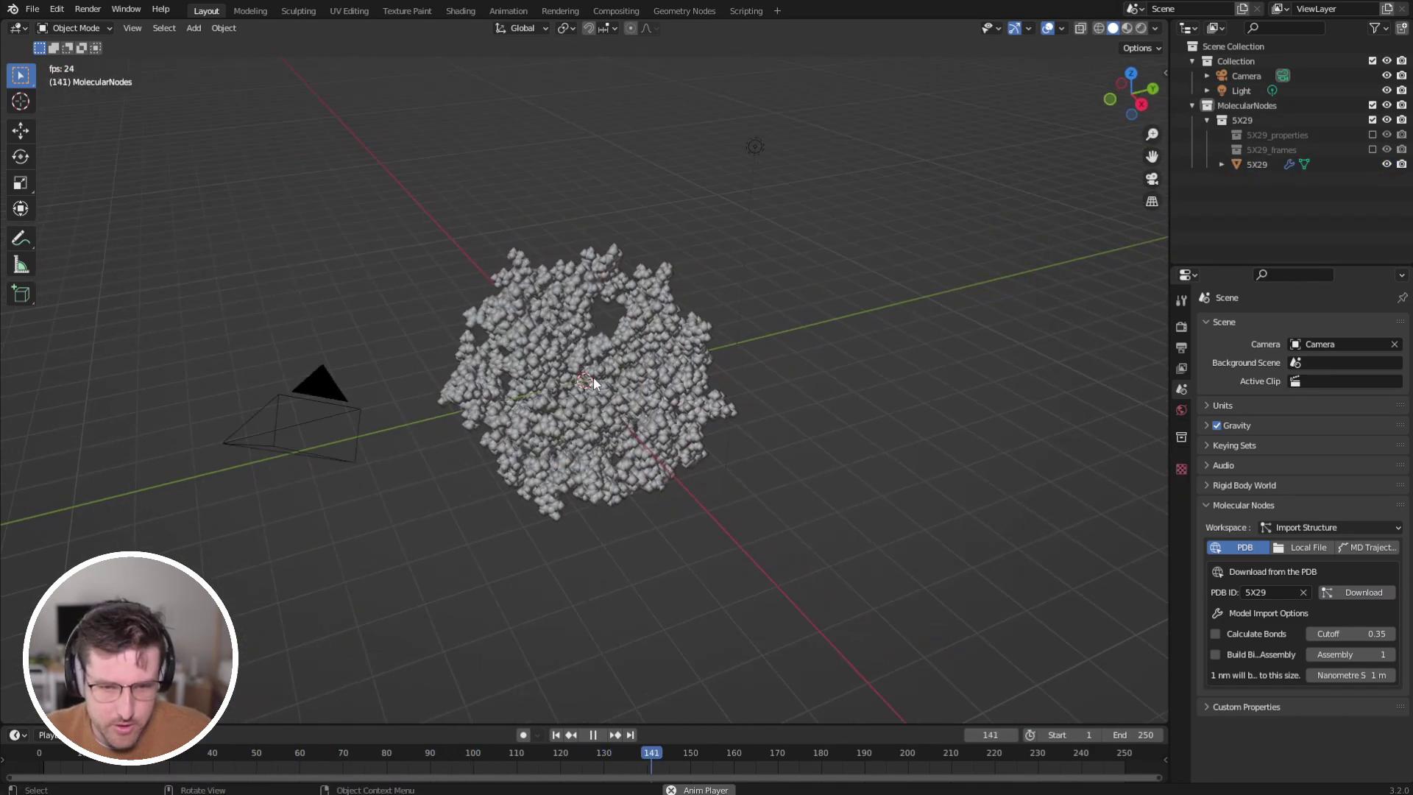
Add a plane, scale it up into a large floor and lower it along Z under the protein, then stop the playback.
{"action": "key", "text": "shift+a"}
{"action": "mouse_move", "coordinate": [602, 376]}
{"action": "left_click", "coordinate": [646, 377]}
{"action": "key", "text": "s"}
{"action": "left_click", "coordinate": [1011, 386]}
{"action": "key", "text": "g"}
{"action": "key", "text": "z"}
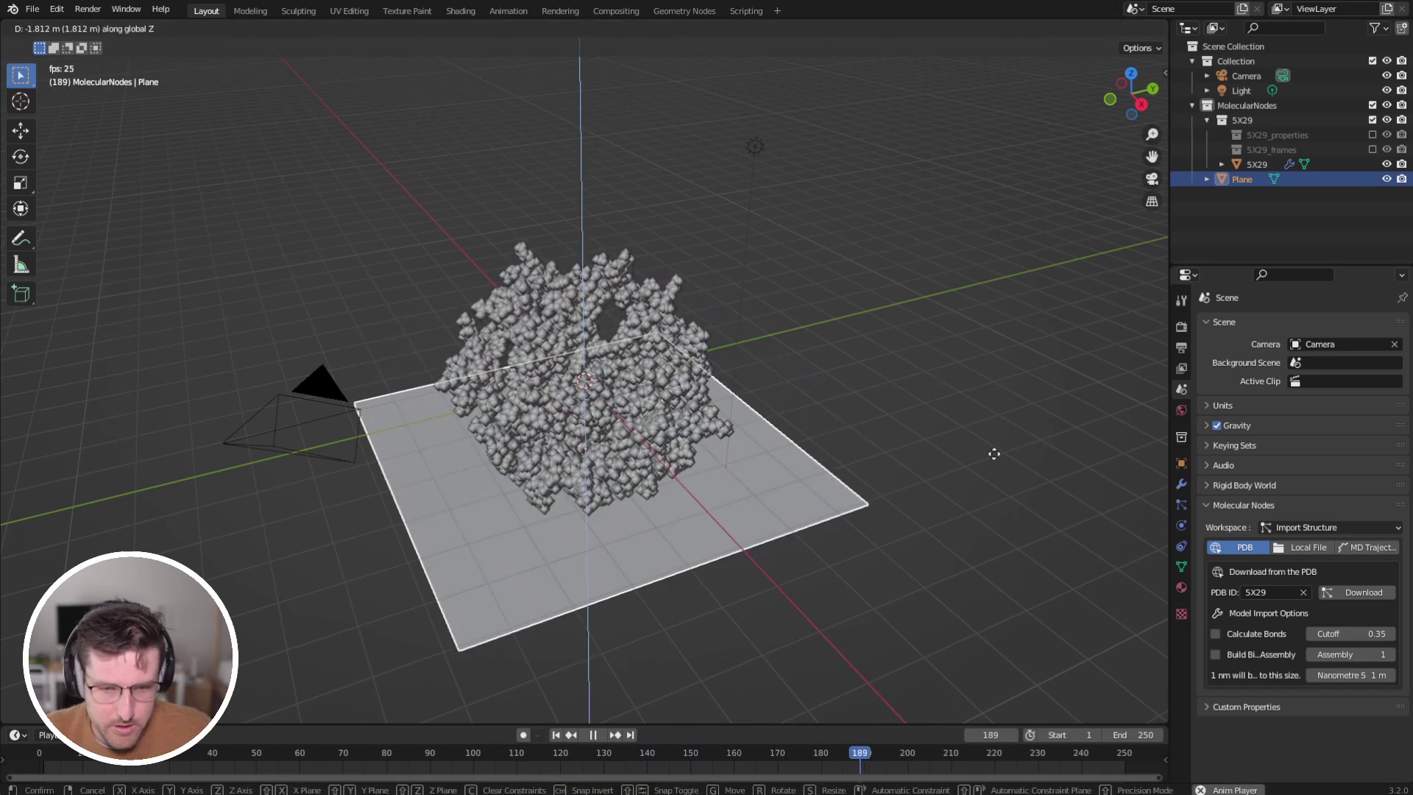
{"action": "left_click", "coordinate": [819, 396]}
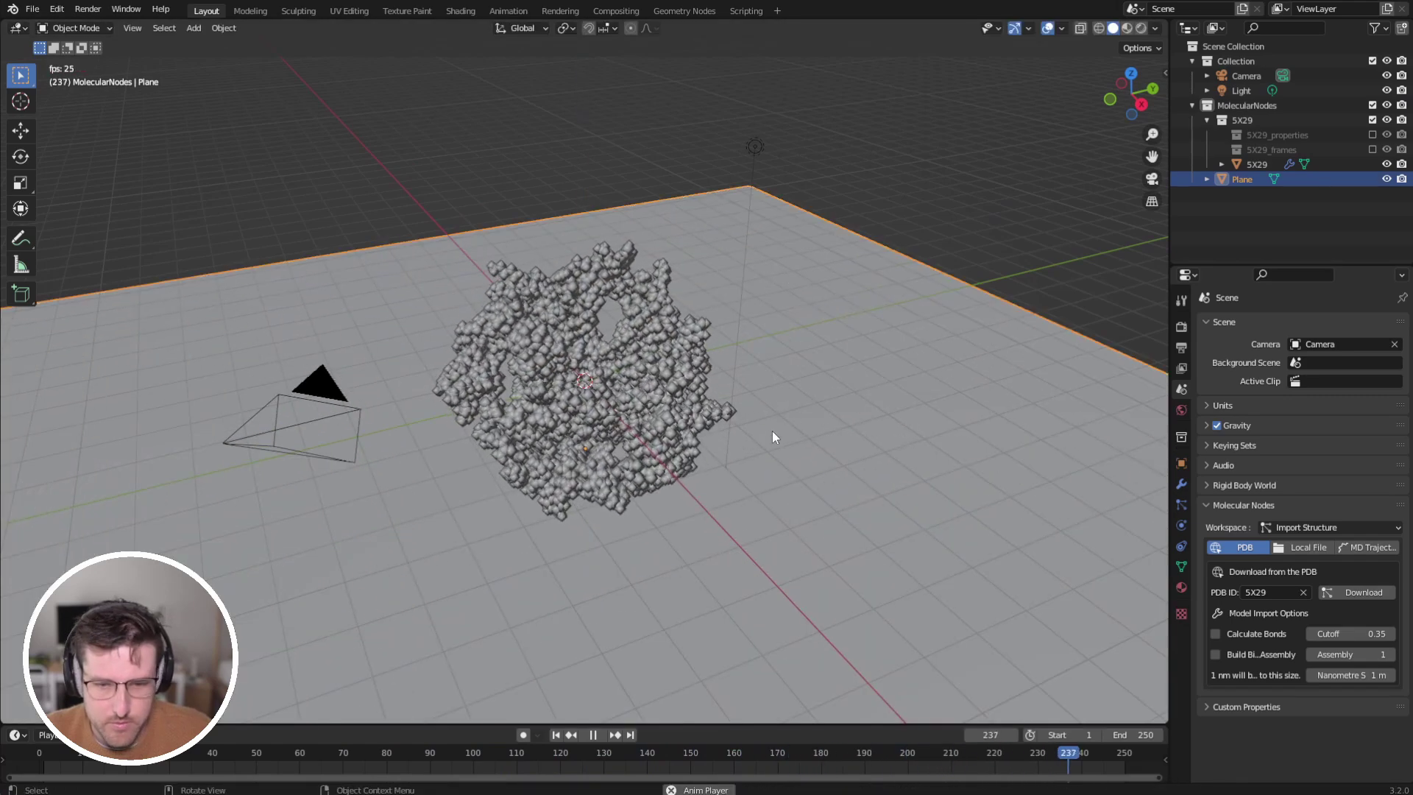
{"action": "mouse_move", "coordinate": [771, 430]}
{"action": "middle_mouse_down"}
{"action": "mouse_move", "coordinate": [755, 426]}
{"action": "mouse_move", "coordinate": [759, 447]}
{"action": "middle_mouse_up"}
{"action": "key", "text": "space"}
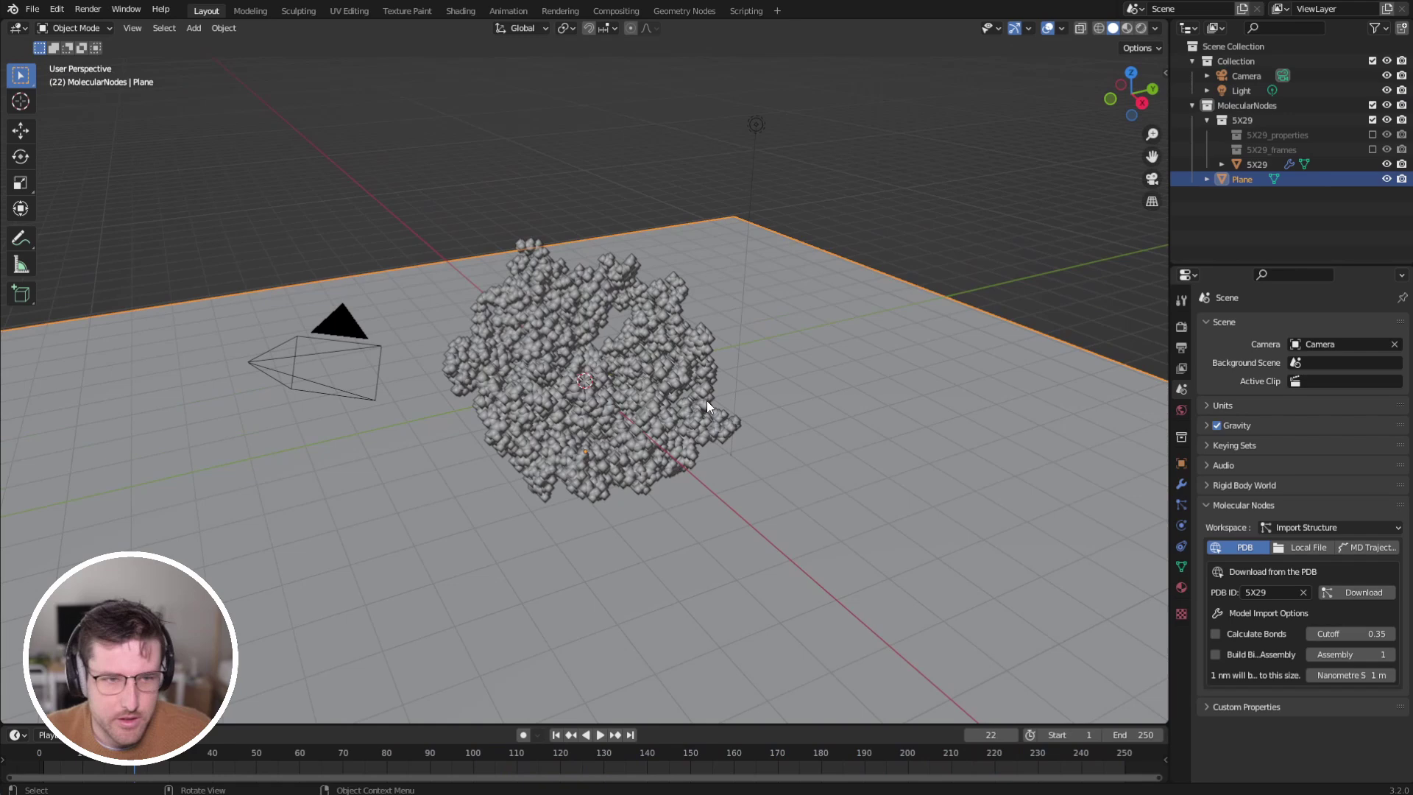
Open the 5X29 protein's node tree in the Geometry Nodes workspace and move Group Output farther away from the animate node.
{"action": "key", "text": "n"}
{"action": "middle_click_drag", "start_coordinate": [704, 559], "coordinate": [739, 254]}
{"action": "left_click", "coordinate": [687, 10]}
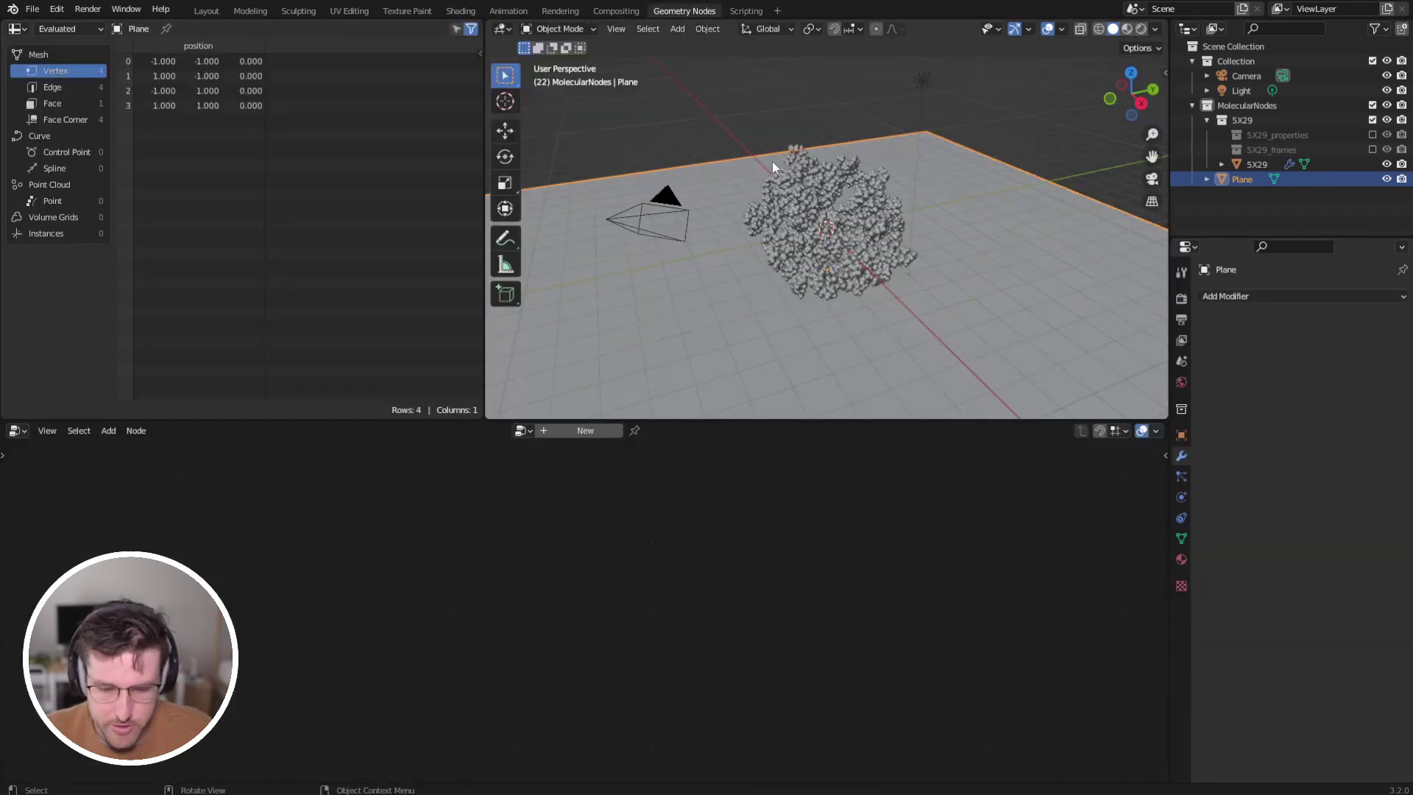
{"action": "left_click", "coordinate": [836, 301]}
{"action": "key", "text": "r"}
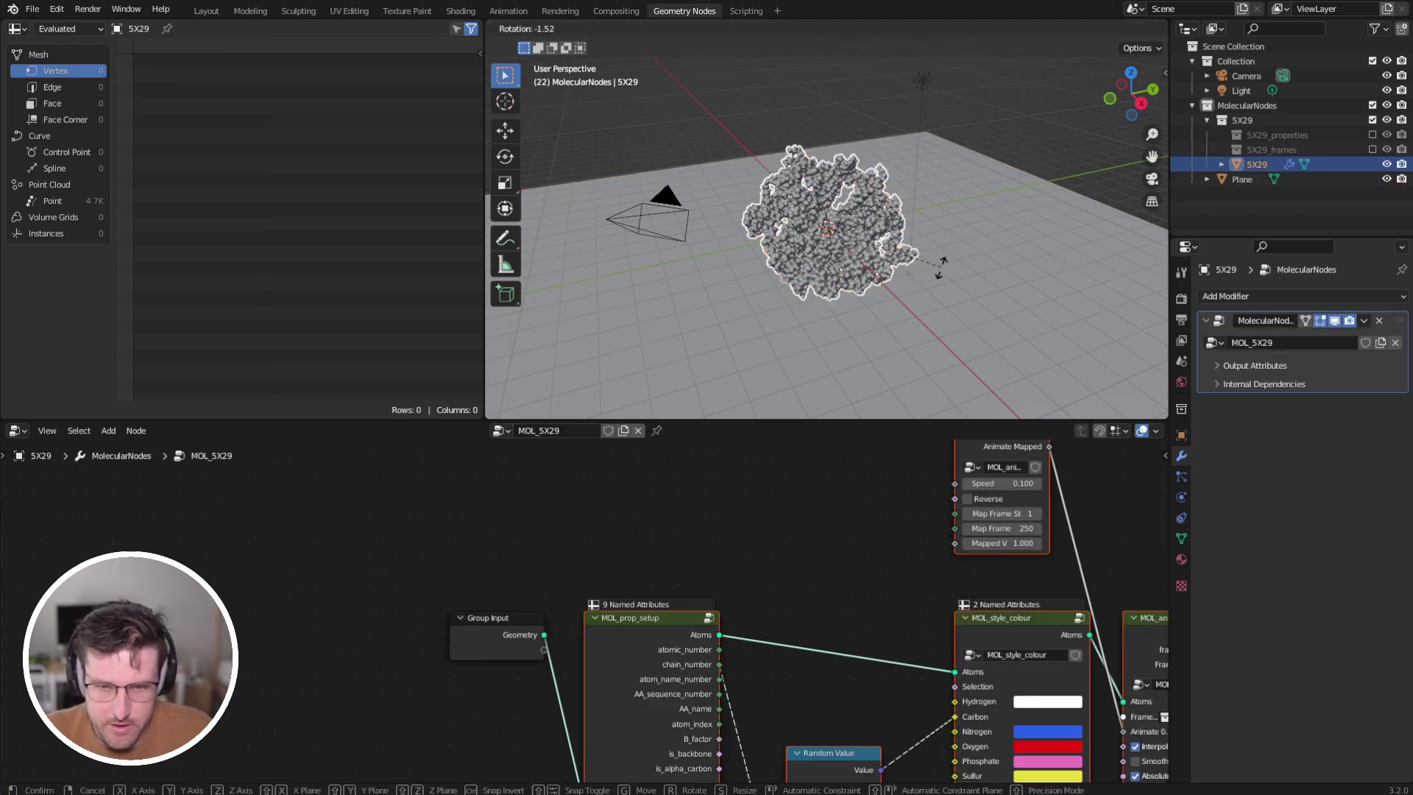
{"action": "left_click", "coordinate": [924, 423]}
{"action": "middle_click_drag", "start_coordinate": [930, 574], "coordinate": [163, 507]}
{"action": "left_click_drag", "start_coordinate": [652, 564], "coordinate": [1010, 549]}
Insert a Style Ribbon node on the link between the animate frames node and Group Output.
{"action": "key", "text": "shift+a"}
{"action": "mouse_move", "coordinate": [736, 732]}
{"action": "mouse_move", "coordinate": [884, 681]}
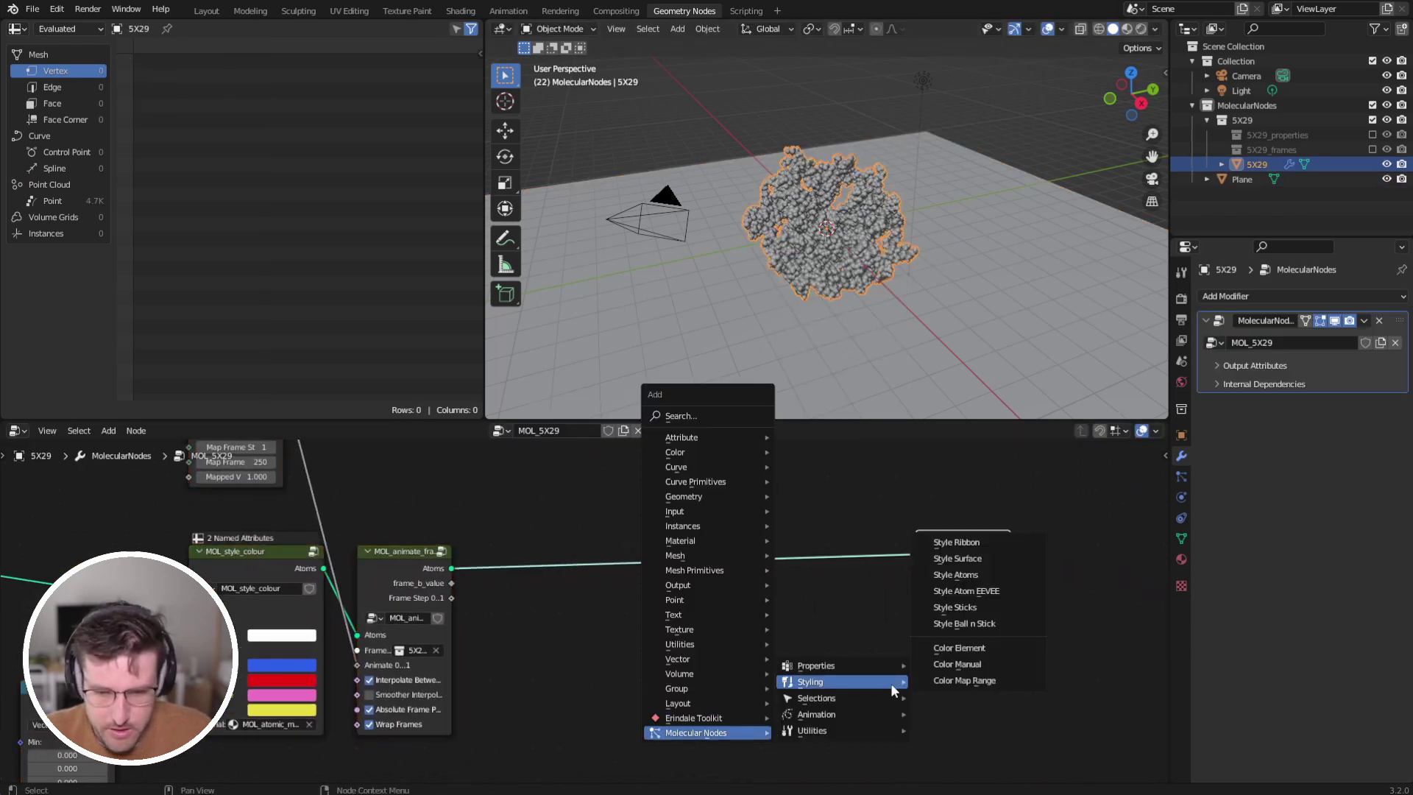
{"action": "left_click", "coordinate": [979, 542]}
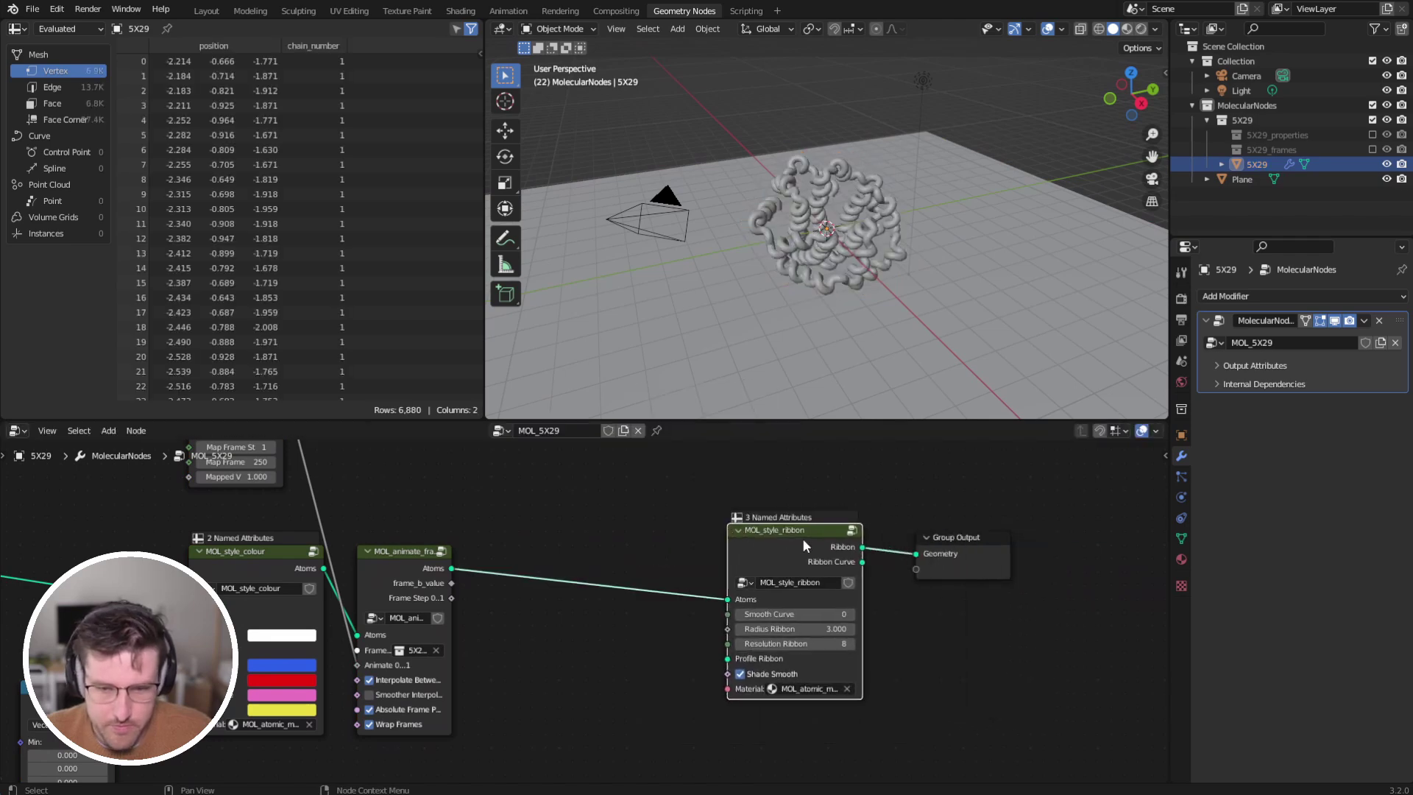
{"action": "left_click", "coordinate": [699, 551]}
Display the viewport in Material Preview shading and view the ribbon model up close.
{"action": "key", "text": "z"}
{"action": "left_click", "coordinate": [851, 329]}
{"action": "mouse_move", "coordinate": [855, 326]}
{"action": "middle_mouse_down"}
{"action": "mouse_move", "coordinate": [761, 289]}
{"action": "mouse_move", "coordinate": [739, 236]}
{"action": "mouse_move", "coordinate": [766, 277]}
{"action": "mouse_move", "coordinate": [758, 306]}
{"action": "mouse_move", "coordinate": [797, 308]}
{"action": "mouse_move", "coordinate": [802, 337]}
{"action": "mouse_move", "coordinate": [806, 311]}
{"action": "middle_mouse_up"}
{"action": "scroll", "coordinate": [761, 306], "scroll_direction": "up", "scroll_amount": 3}
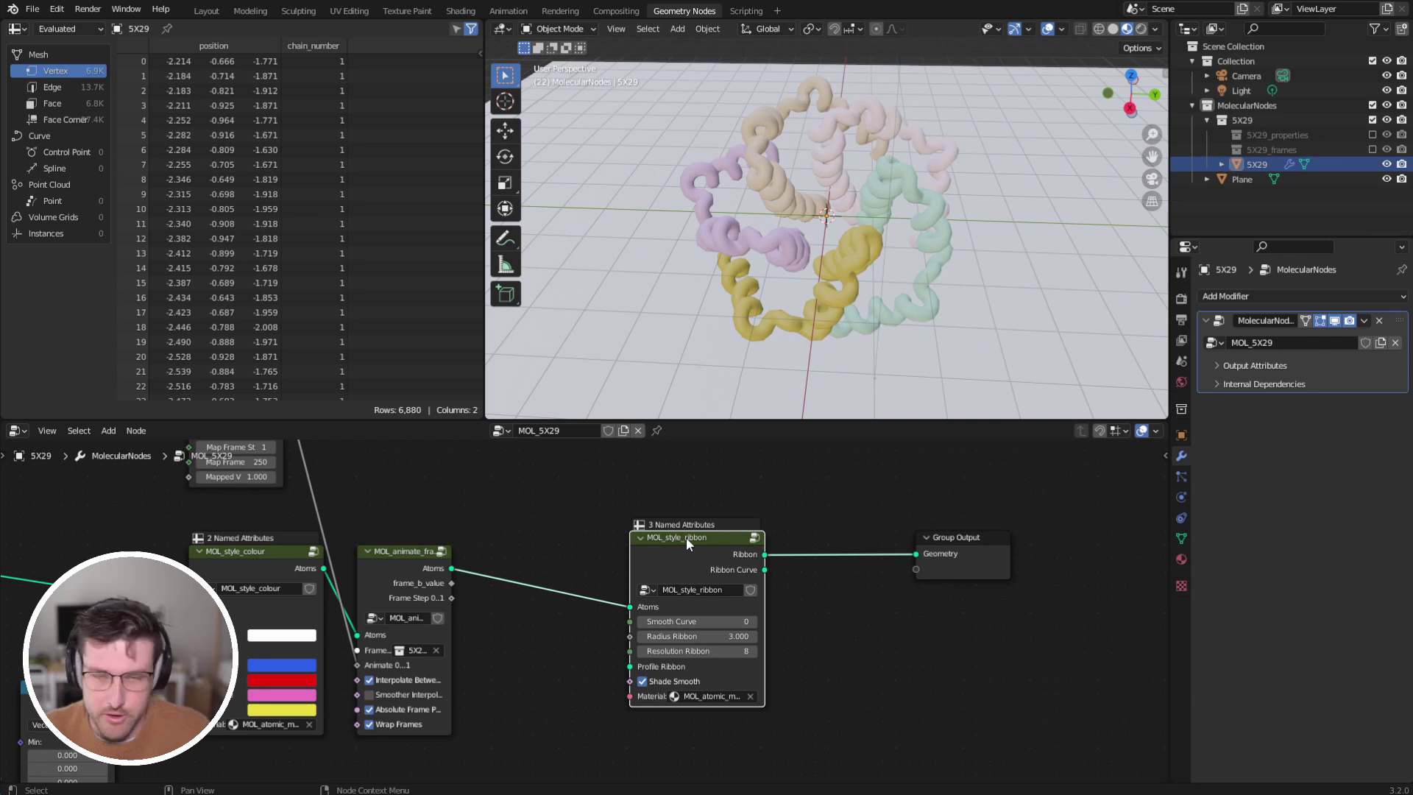
Enlarge the node editor by shrinking the 3D viewport above it.
{"action": "middle_click_drag", "start_coordinate": [686, 538], "coordinate": [683, 503]}
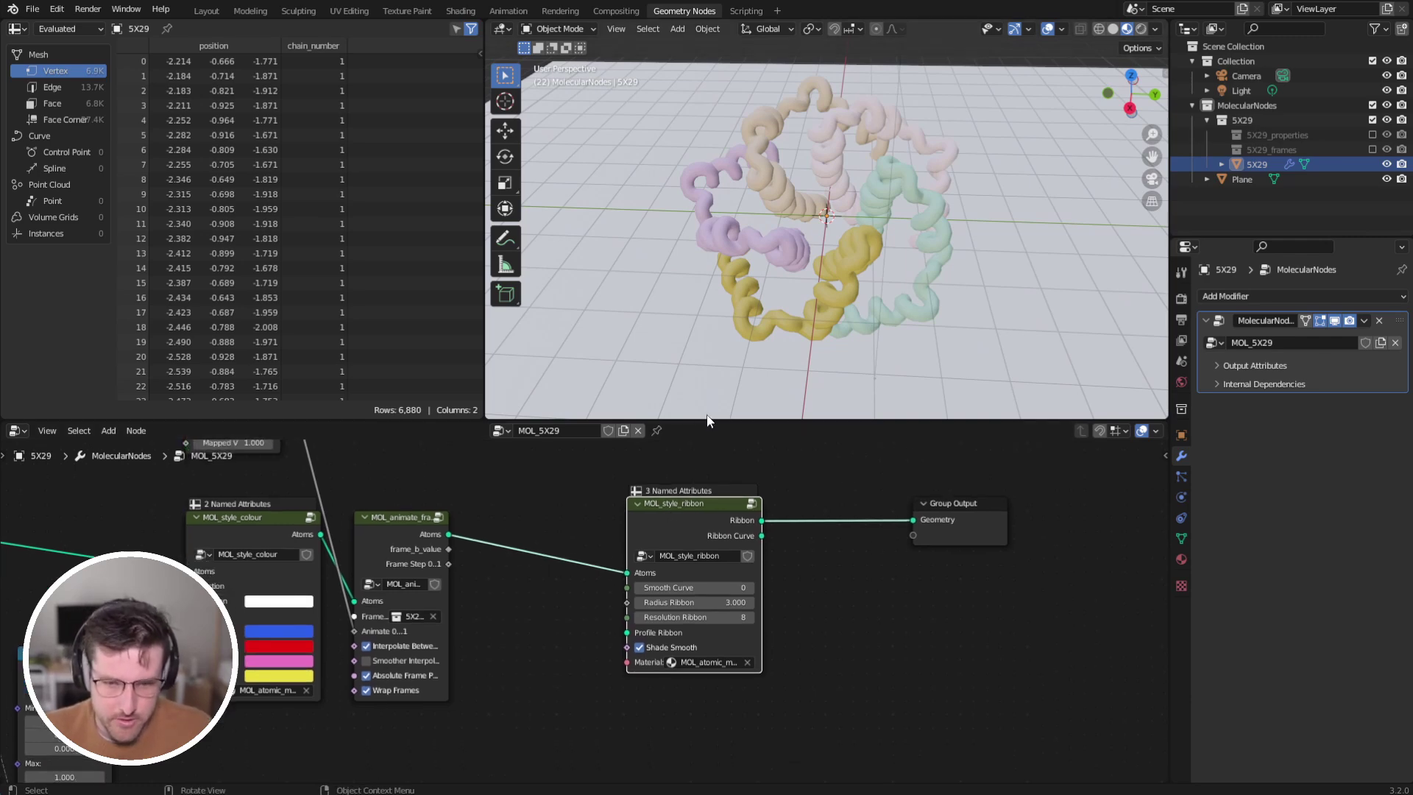
{"action": "left_click_drag", "start_coordinate": [707, 415], "coordinate": [717, 265]}
{"action": "middle_click_drag", "start_coordinate": [717, 262], "coordinate": [766, 194]}
{"action": "middle_click_drag", "start_coordinate": [847, 458], "coordinate": [792, 458]}
{"action": "key", "text": "shift+a"}
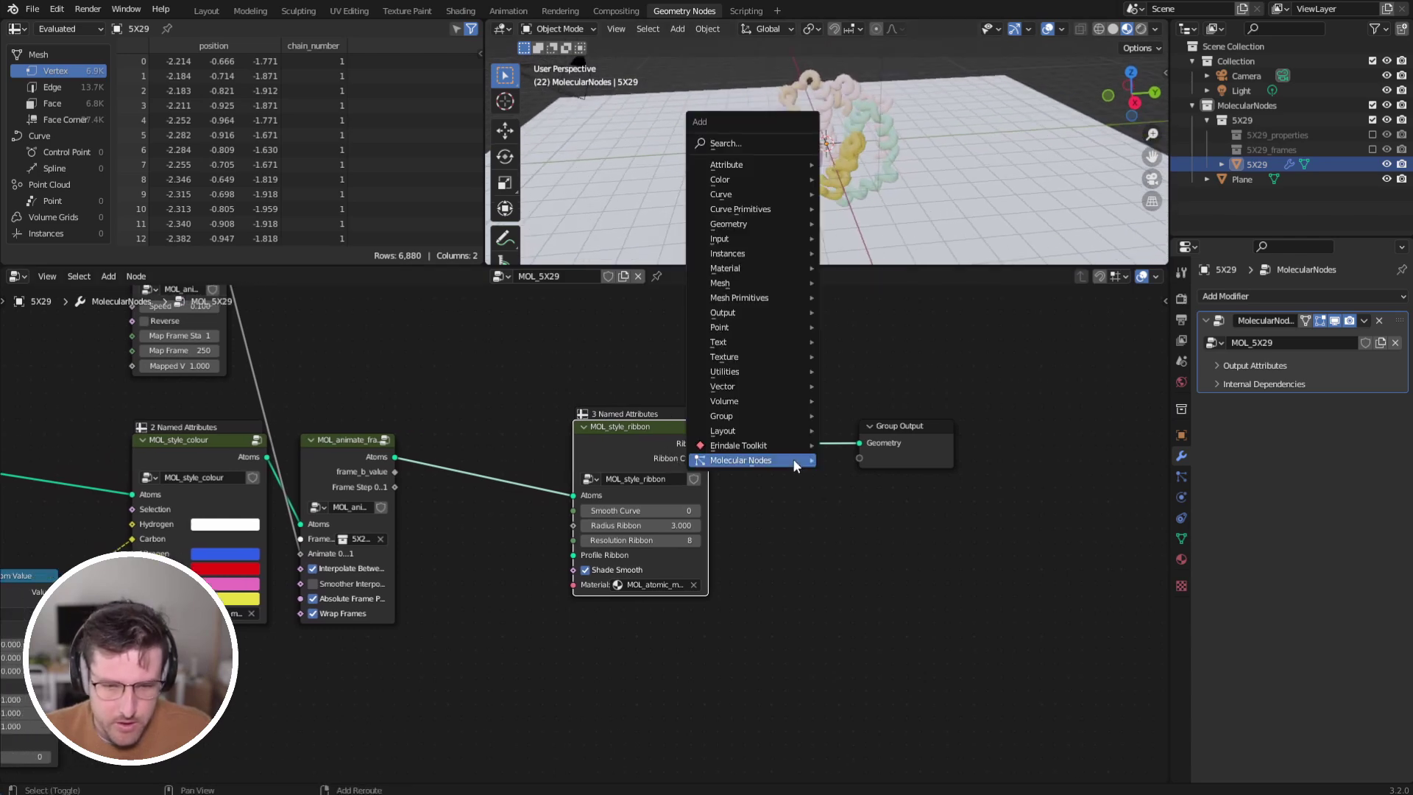
{"action": "mouse_move", "coordinate": [794, 460]}
{"action": "mouse_move", "coordinate": [878, 493]}
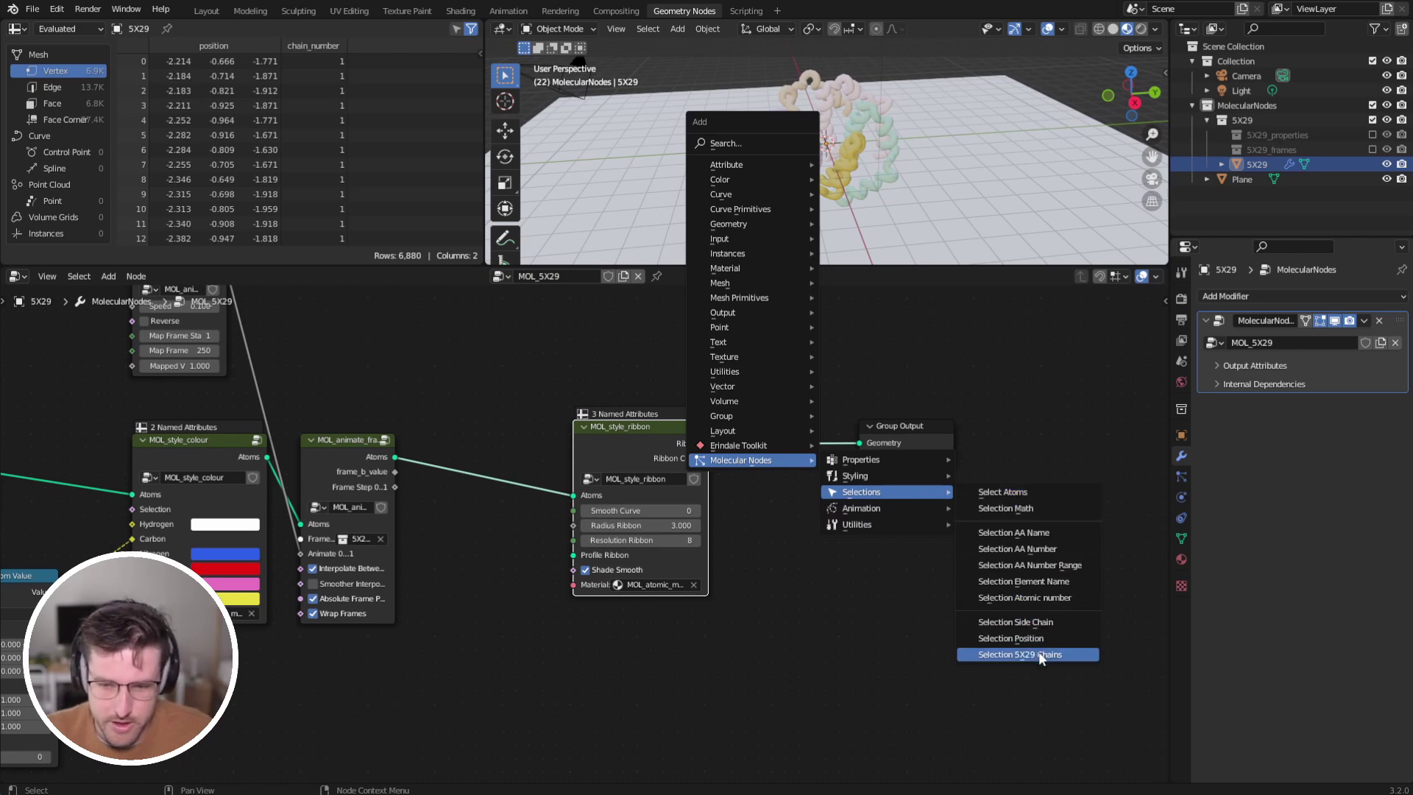
{"action": "key", "text": "Escape"}
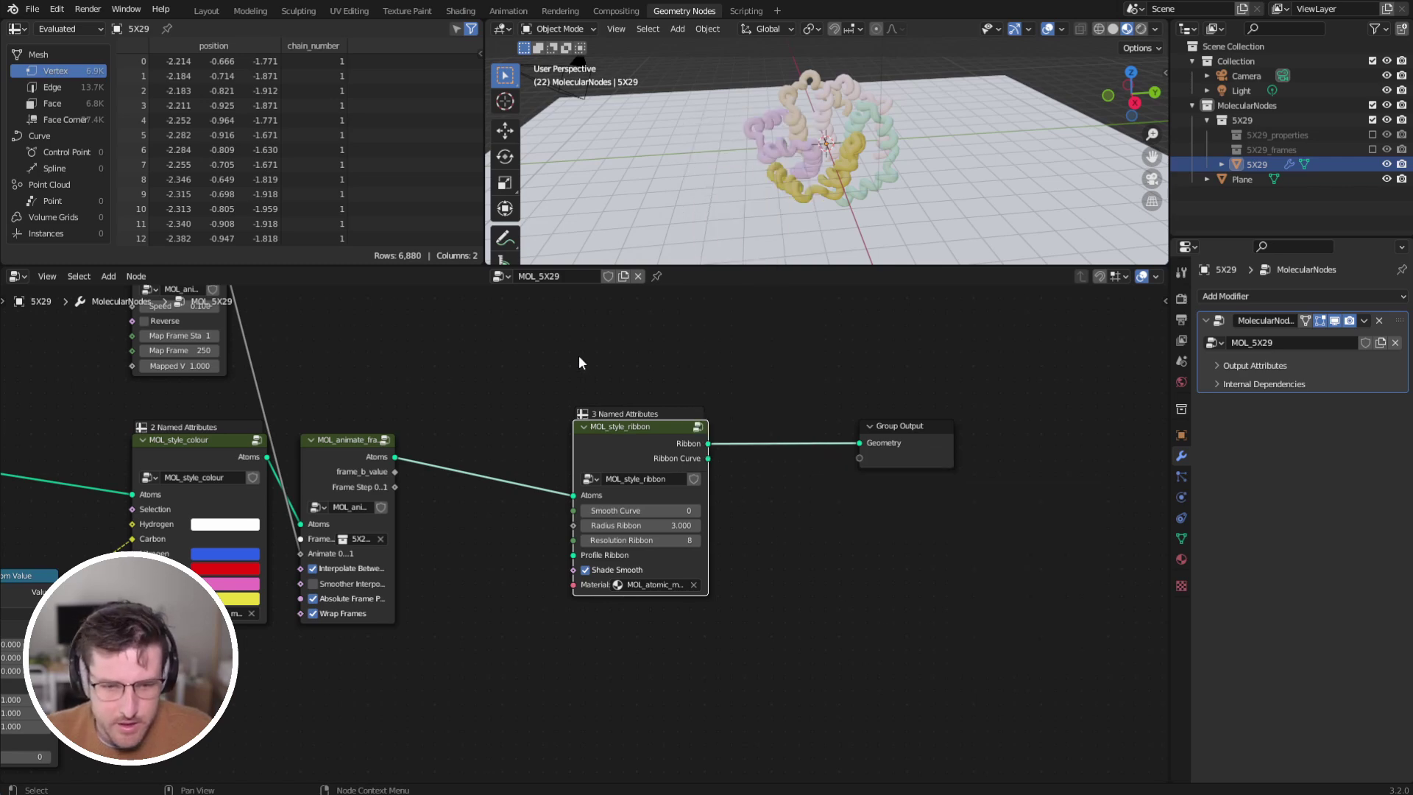
Move the MOL_style_ribbon and Group Output nodes farther from the animate node to make room between them.
{"action": "left_click_drag", "start_coordinate": [580, 361], "coordinate": [709, 505]}
{"action": "key", "text": "g"}
{"action": "left_click", "coordinate": [836, 505]}
{"action": "left_click_drag", "start_coordinate": [722, 324], "coordinate": [892, 480]}
{"action": "key", "text": "g"}
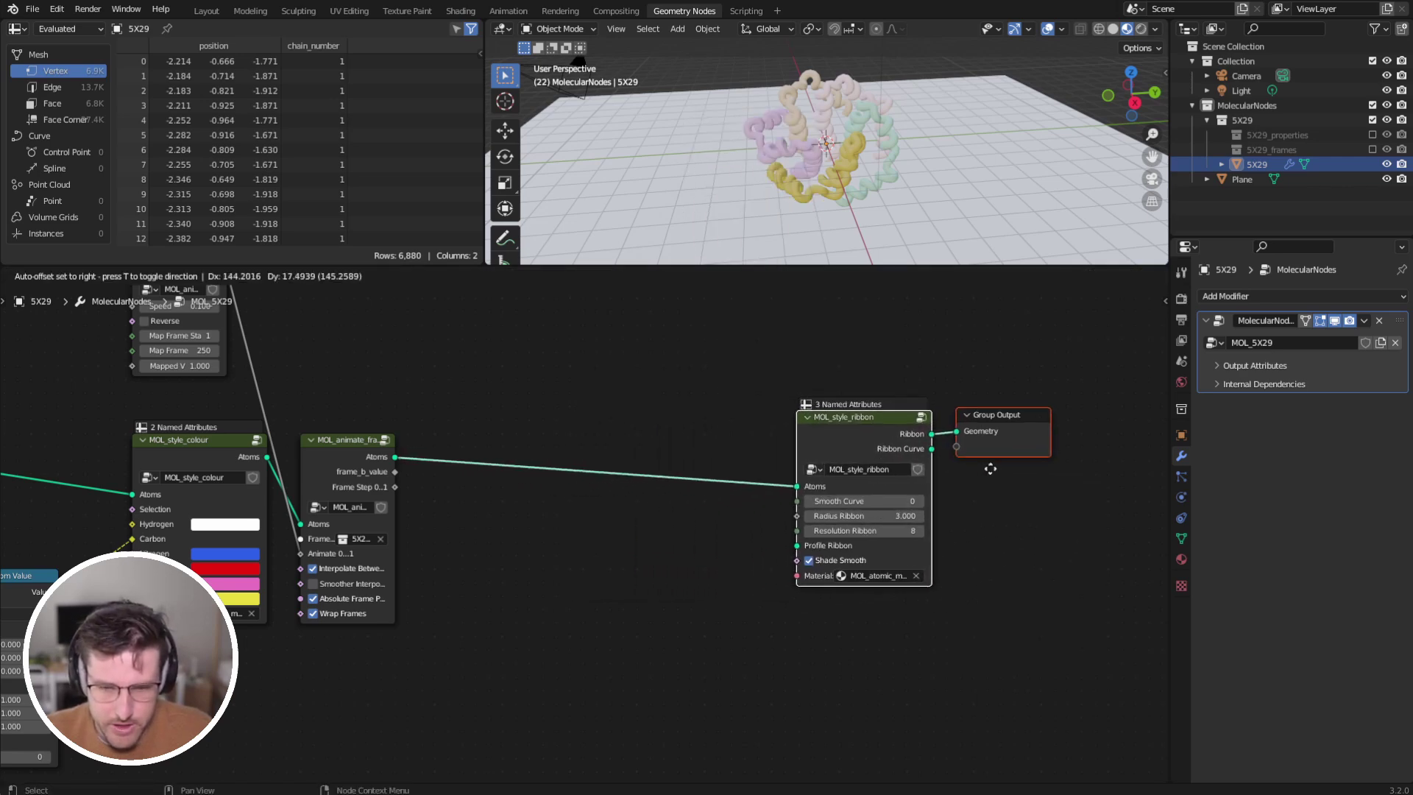
{"action": "left_click_drag", "start_coordinate": [990, 469], "coordinate": [1009, 462]}
Insert a Select Atoms node on the link between the animate node and MOL_style_ribbon.
{"action": "key", "text": "shift+a"}
{"action": "mouse_move", "coordinate": [598, 438]}
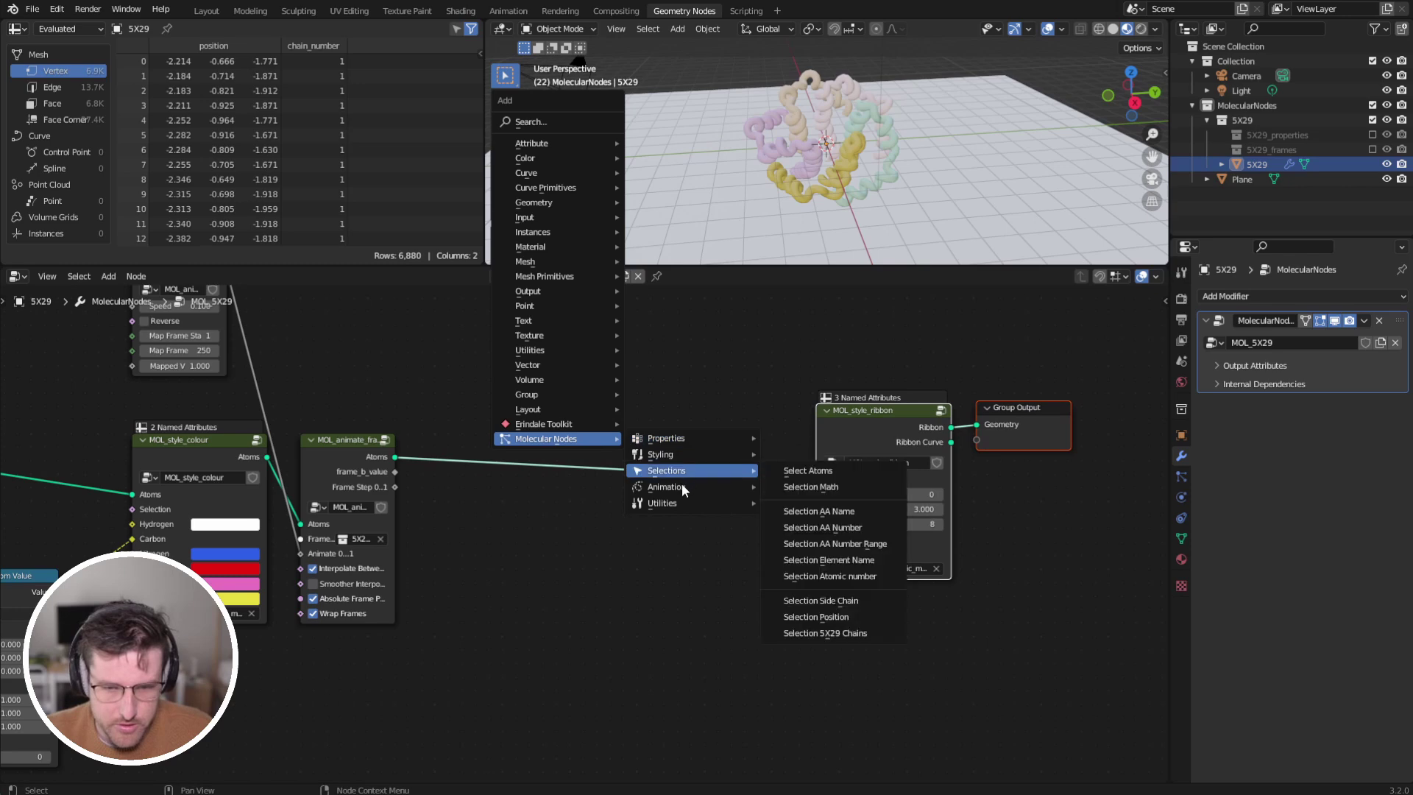
{"action": "left_click", "coordinate": [808, 471]}
{"action": "left_click", "coordinate": [559, 428]}
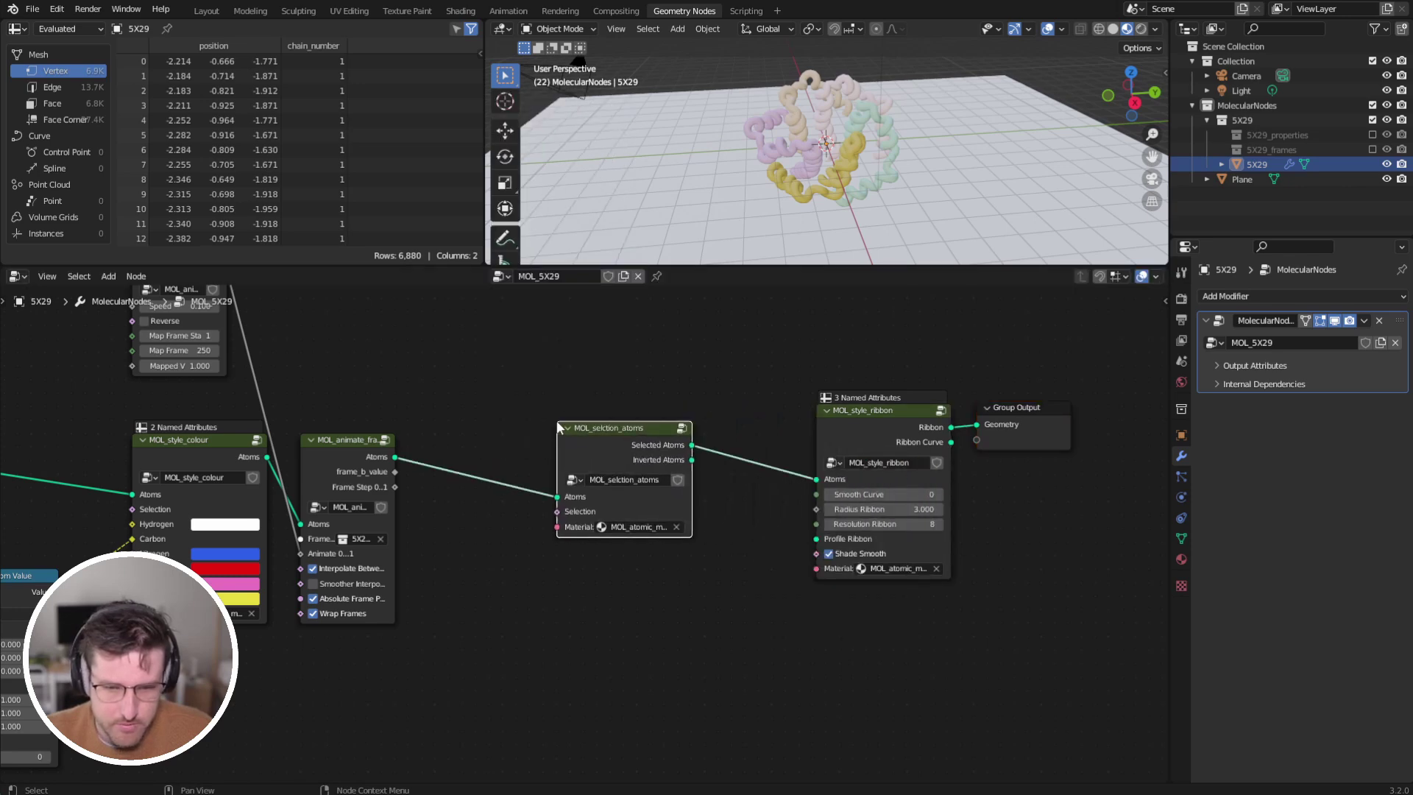
{"action": "middle_click_drag", "start_coordinate": [562, 463], "coordinate": [636, 446]}
{"action": "mouse_move", "coordinate": [687, 425]}
{"action": "left_mouse_down"}
{"action": "mouse_move", "coordinate": [729, 424]}
{"action": "mouse_move", "coordinate": [691, 427]}
{"action": "left_mouse_up"}
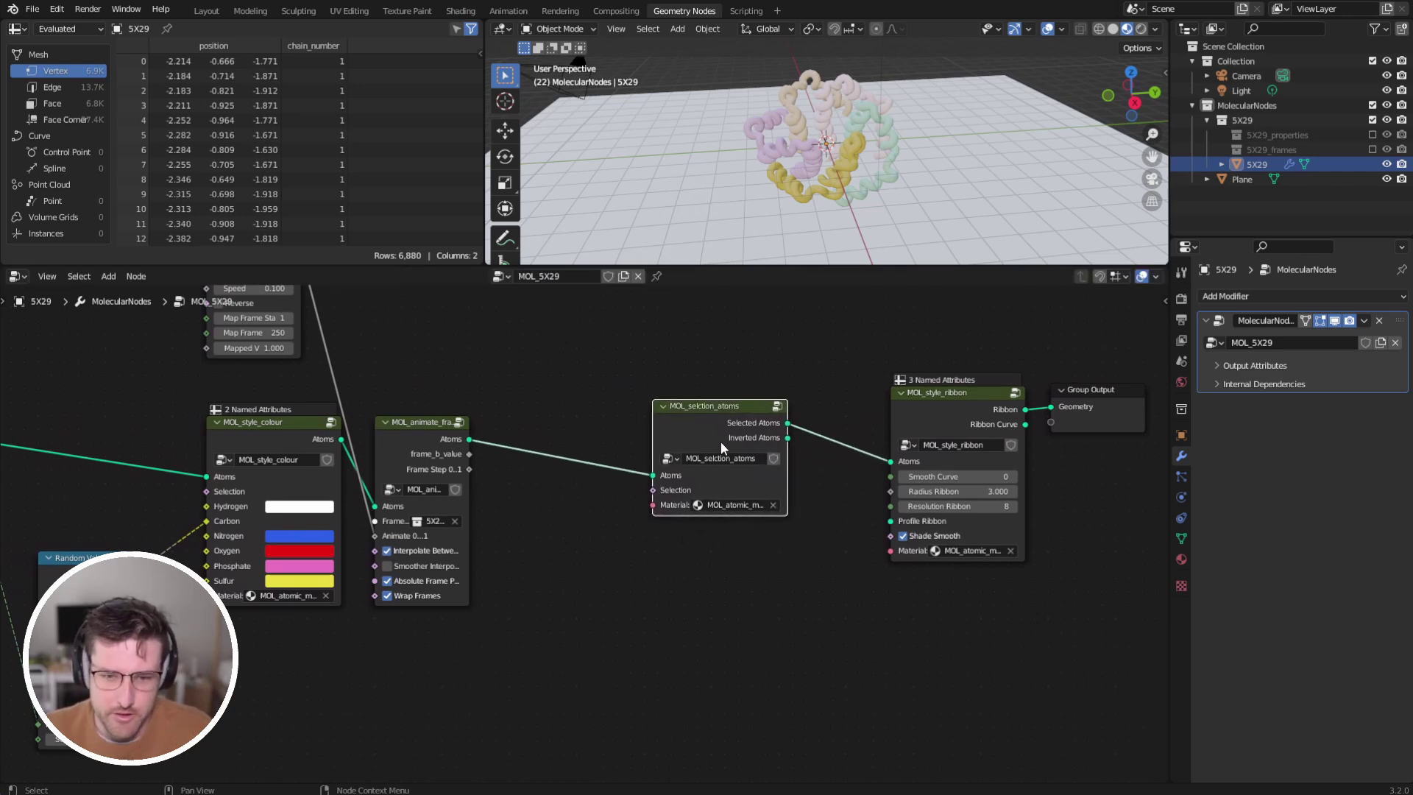
Look inside the MOL_selction_atoms group to examine its Separate Geometry and Set Material nodes, and return to the main tree.
{"action": "key", "text": "Tab"}
{"action": "middle_click_drag", "start_coordinate": [594, 590], "coordinate": [633, 473]}
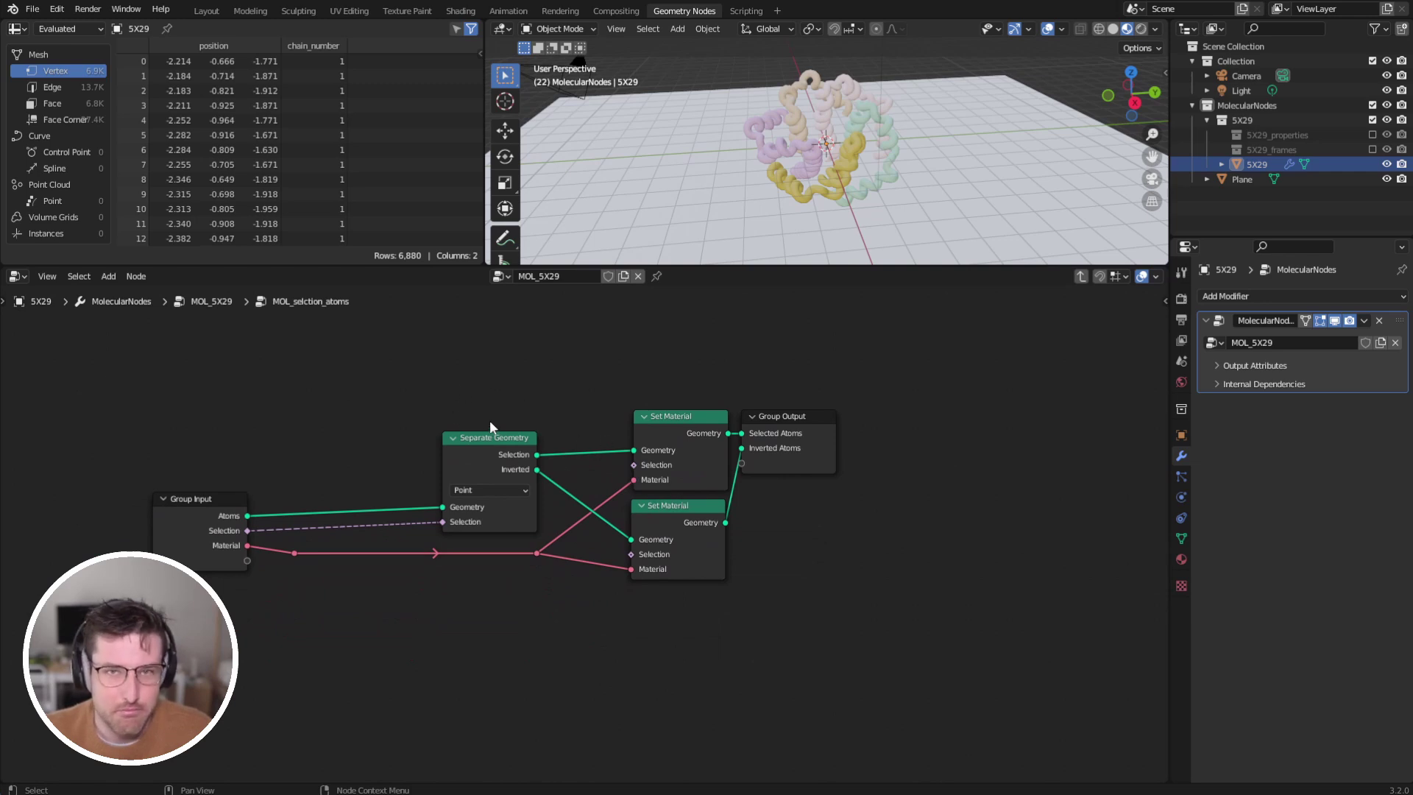
{"action": "mouse_move", "coordinate": [512, 468]}
{"action": "left_mouse_down"}
{"action": "mouse_move", "coordinate": [501, 470]}
{"action": "mouse_move", "coordinate": [514, 476]}
{"action": "left_mouse_up"}
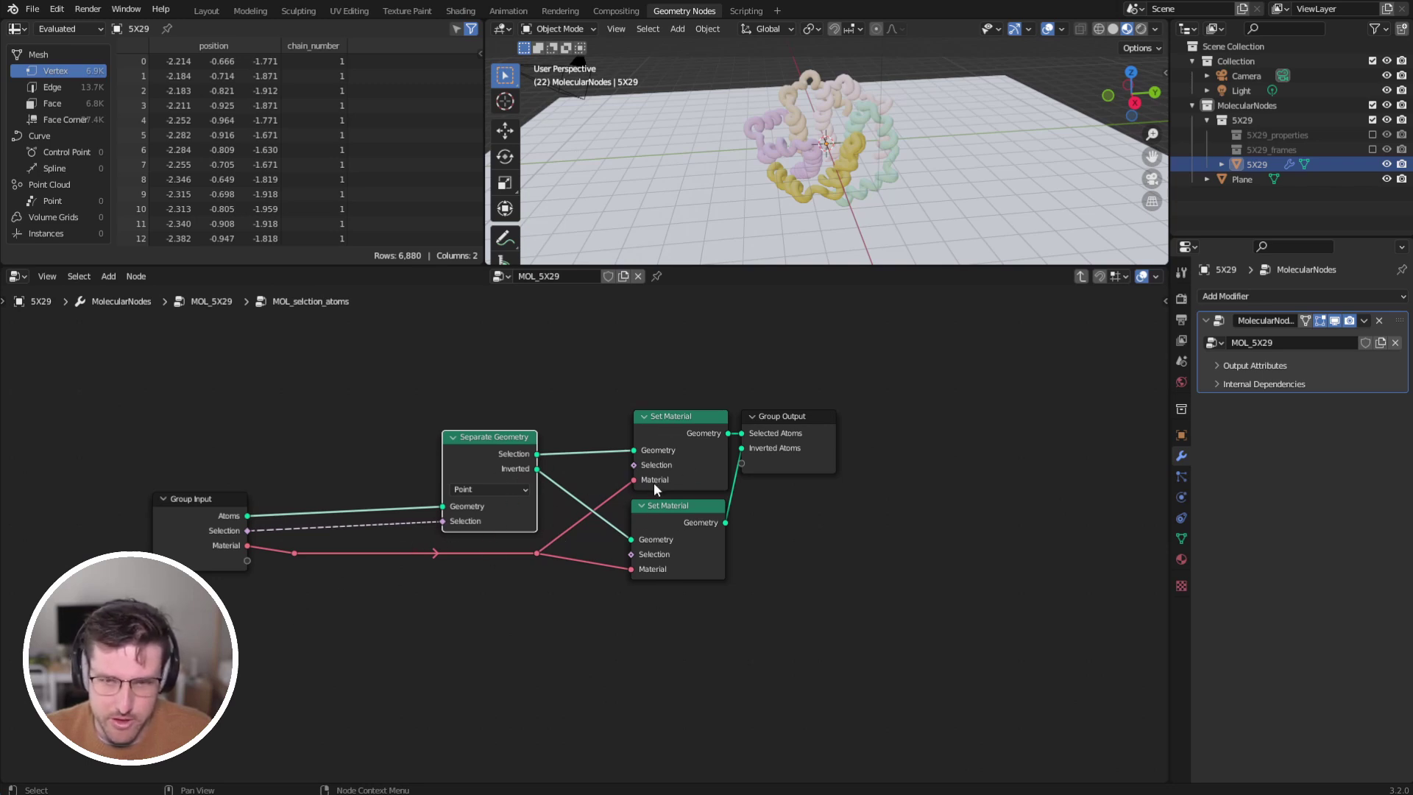
{"action": "mouse_move", "coordinate": [653, 483]}
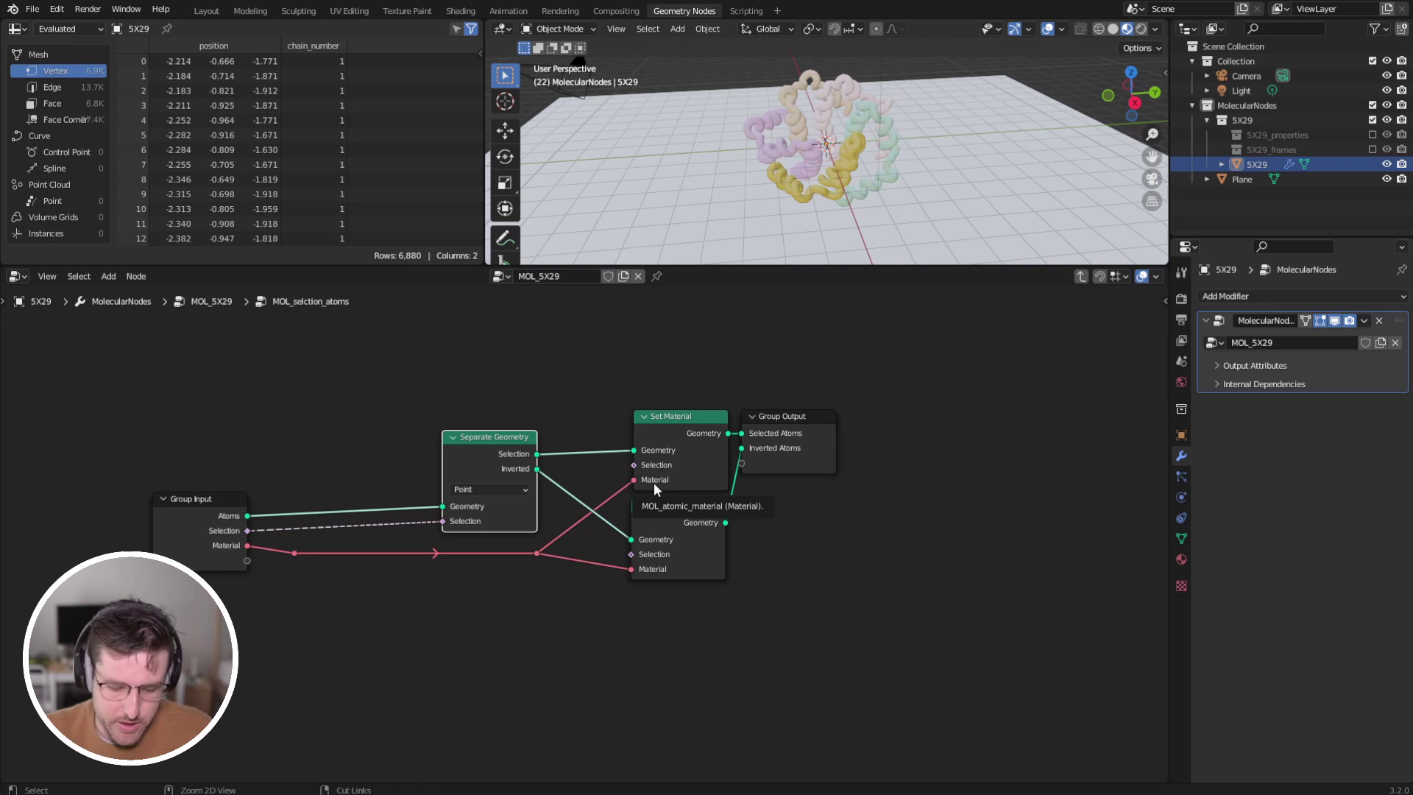
{"action": "key", "text": "Tab"}
Add the 5X29 chain selection node before MOL_selction_atoms and link its Selection output to that node's Selection input.
{"action": "left_click_drag", "start_coordinate": [729, 422], "coordinate": [757, 405]}
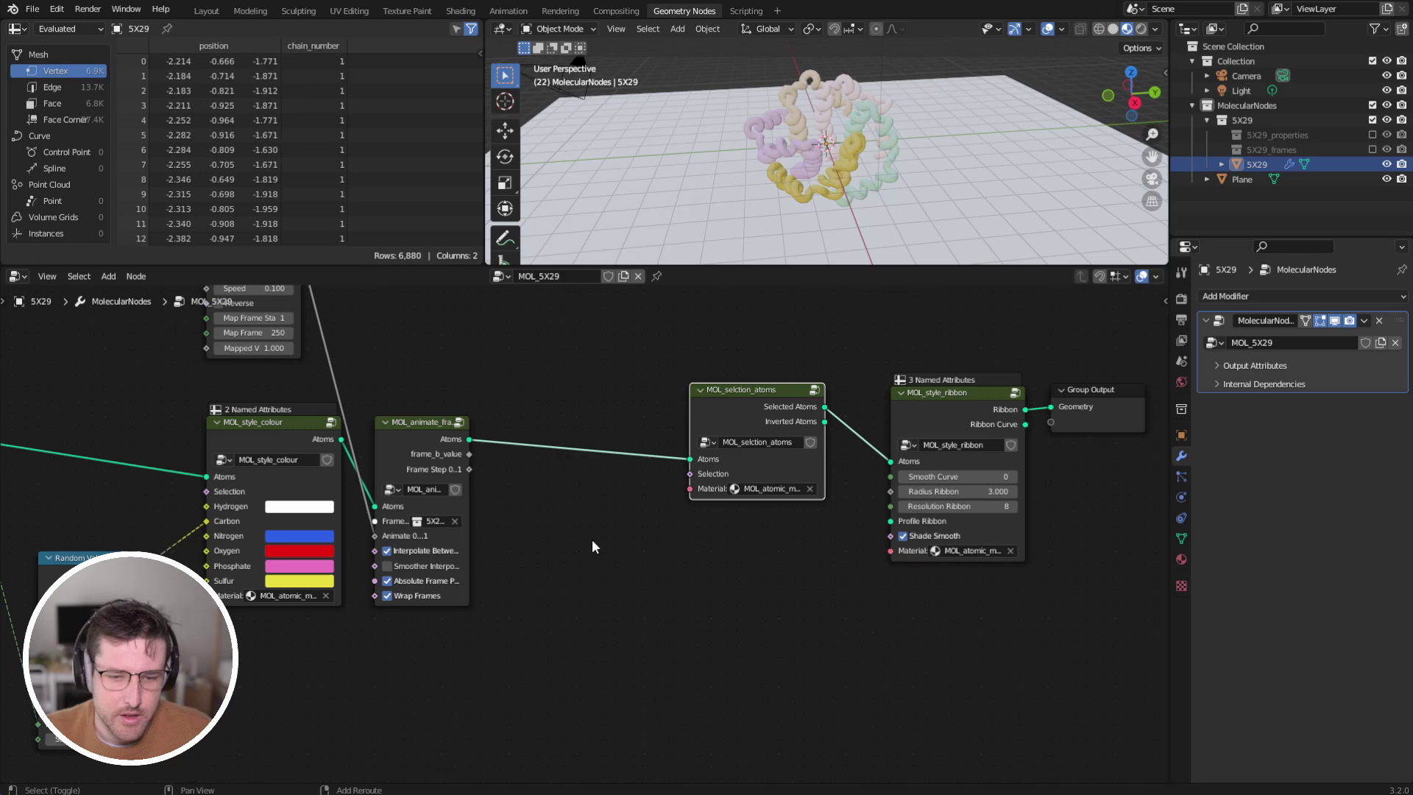
{"action": "key", "text": "shift+a"}
{"action": "mouse_move", "coordinate": [592, 539]}
{"action": "mouse_move", "coordinate": [698, 560]}
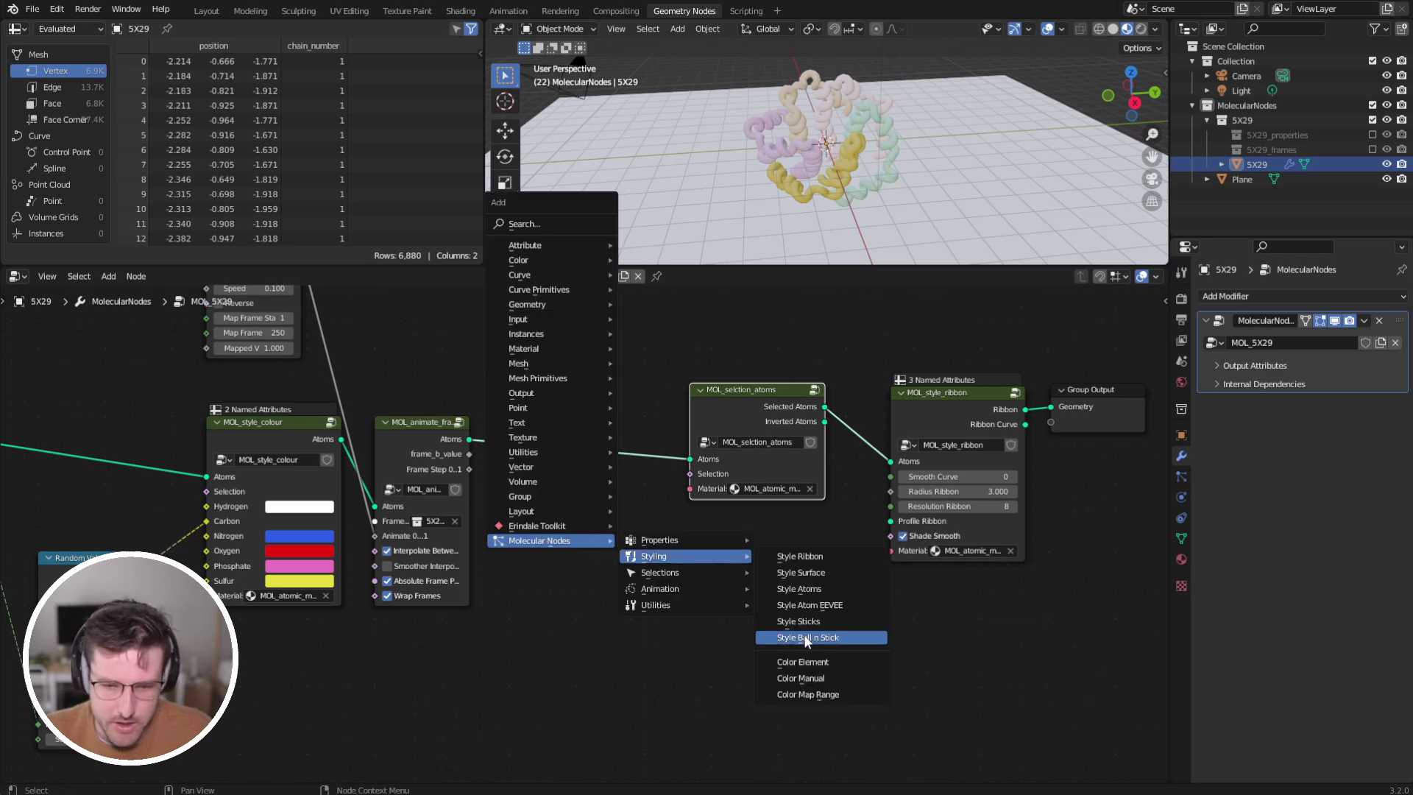
{"action": "left_click", "coordinate": [828, 735]}
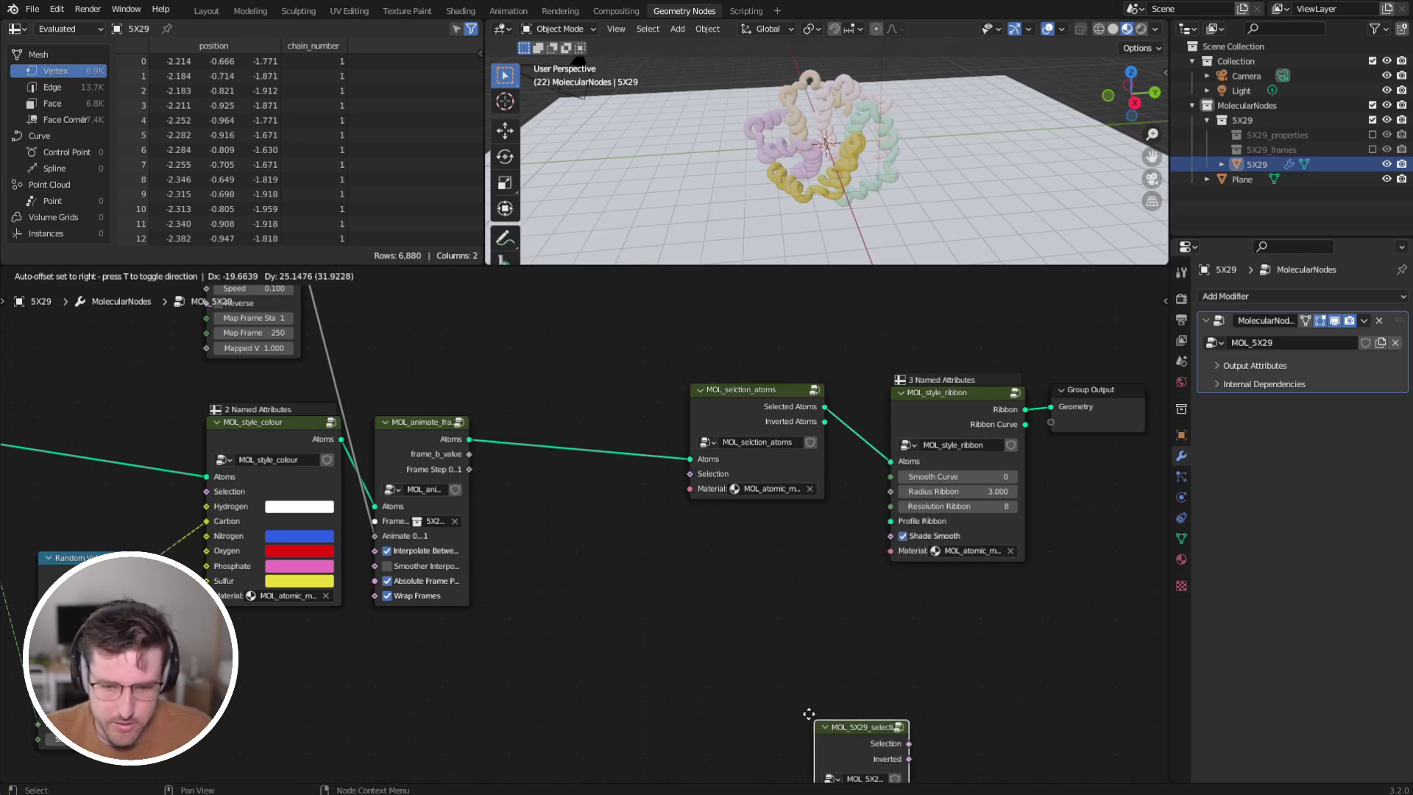
{"action": "left_click", "coordinate": [542, 480]}
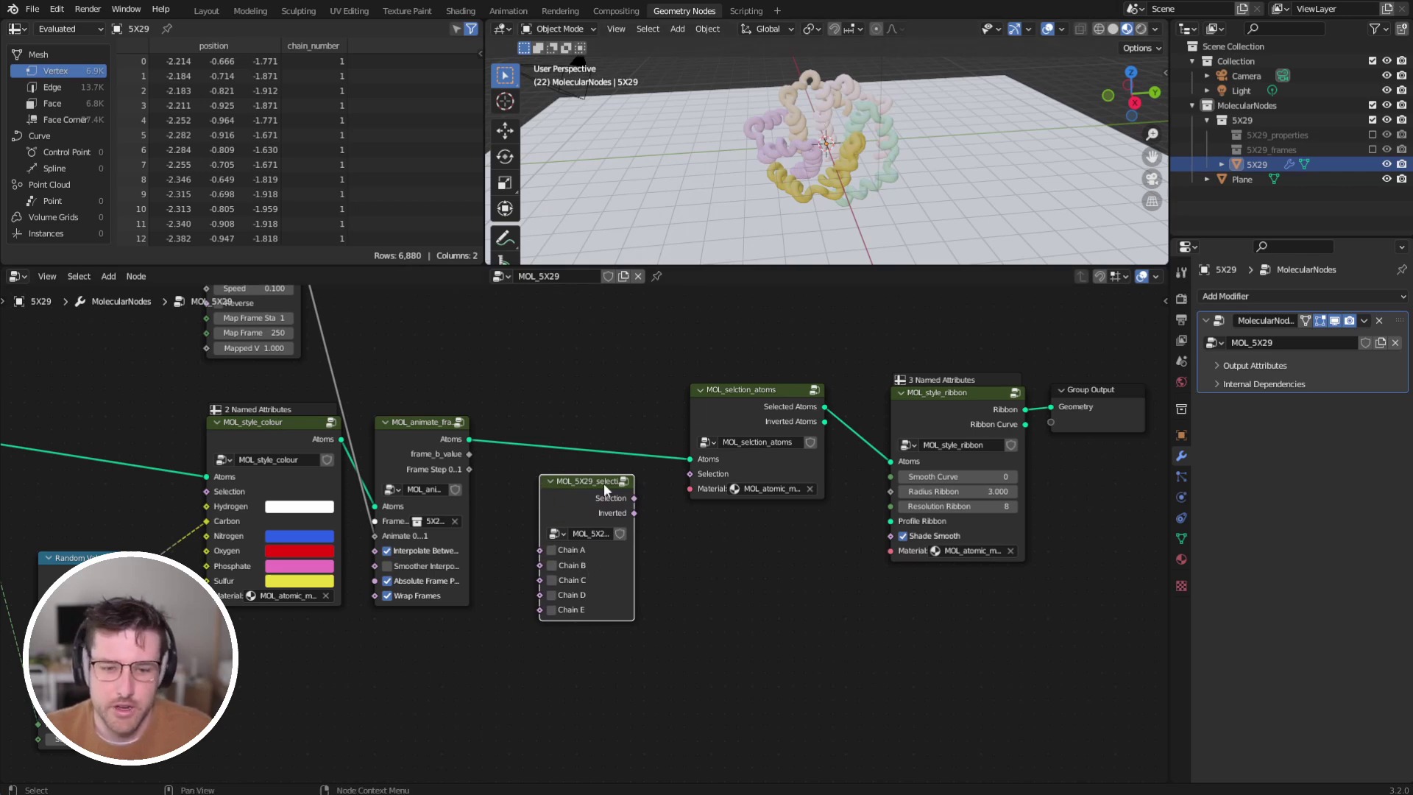
{"action": "left_click_drag", "start_coordinate": [583, 498], "coordinate": [532, 492]}
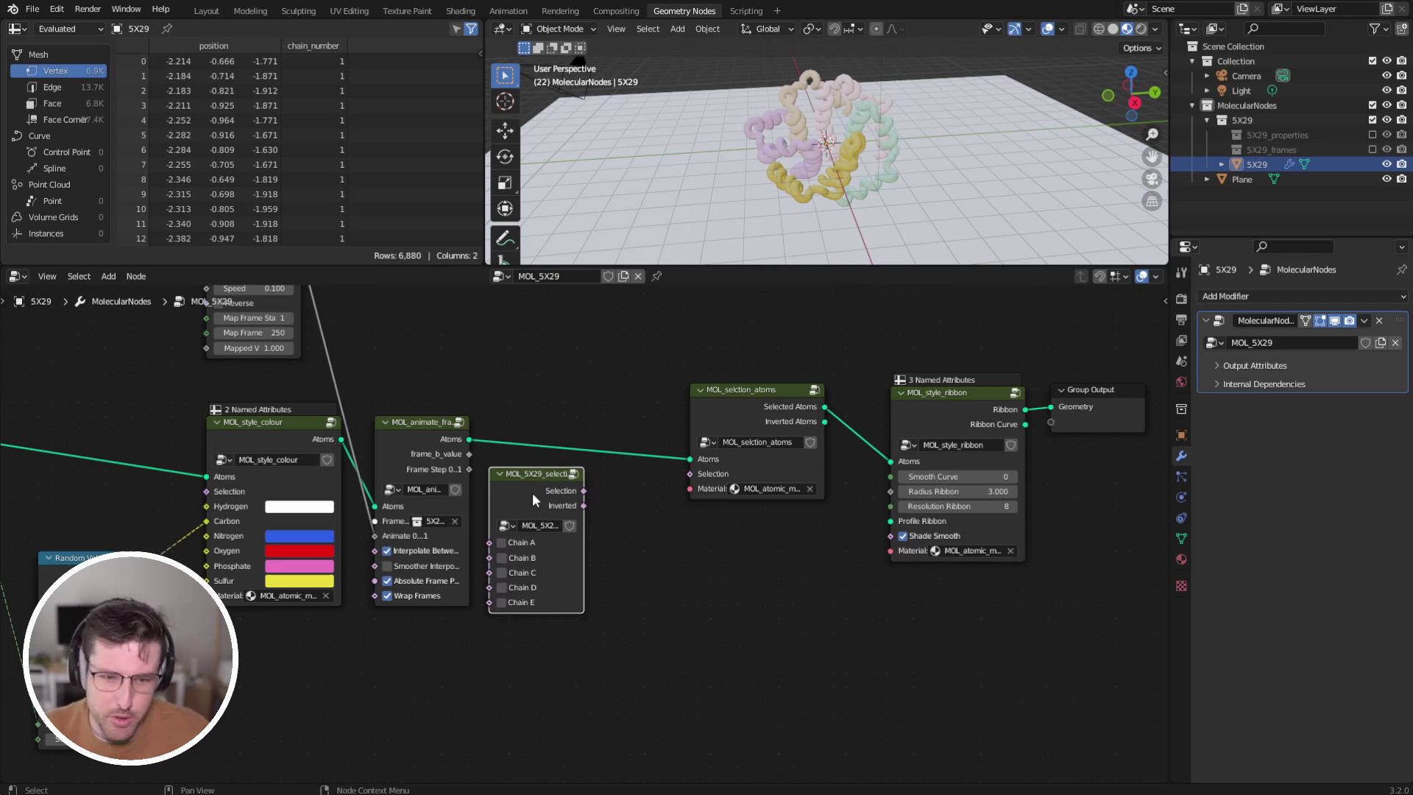
{"action": "left_click_drag", "start_coordinate": [540, 505], "coordinate": [689, 474]}
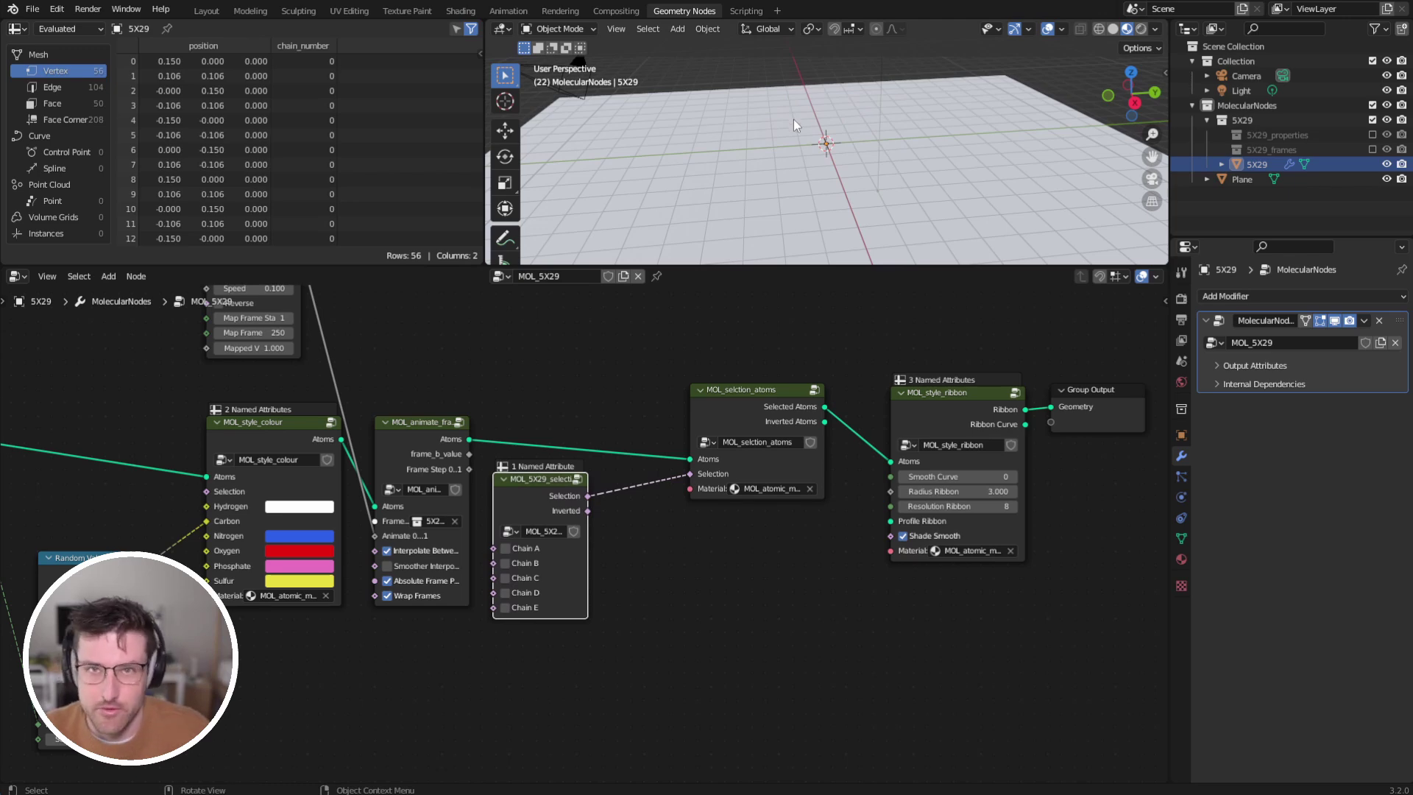
Include Chain A, Chain B and Chain C in the 5X29 chain selection node.
{"action": "left_click", "coordinate": [506, 548]}
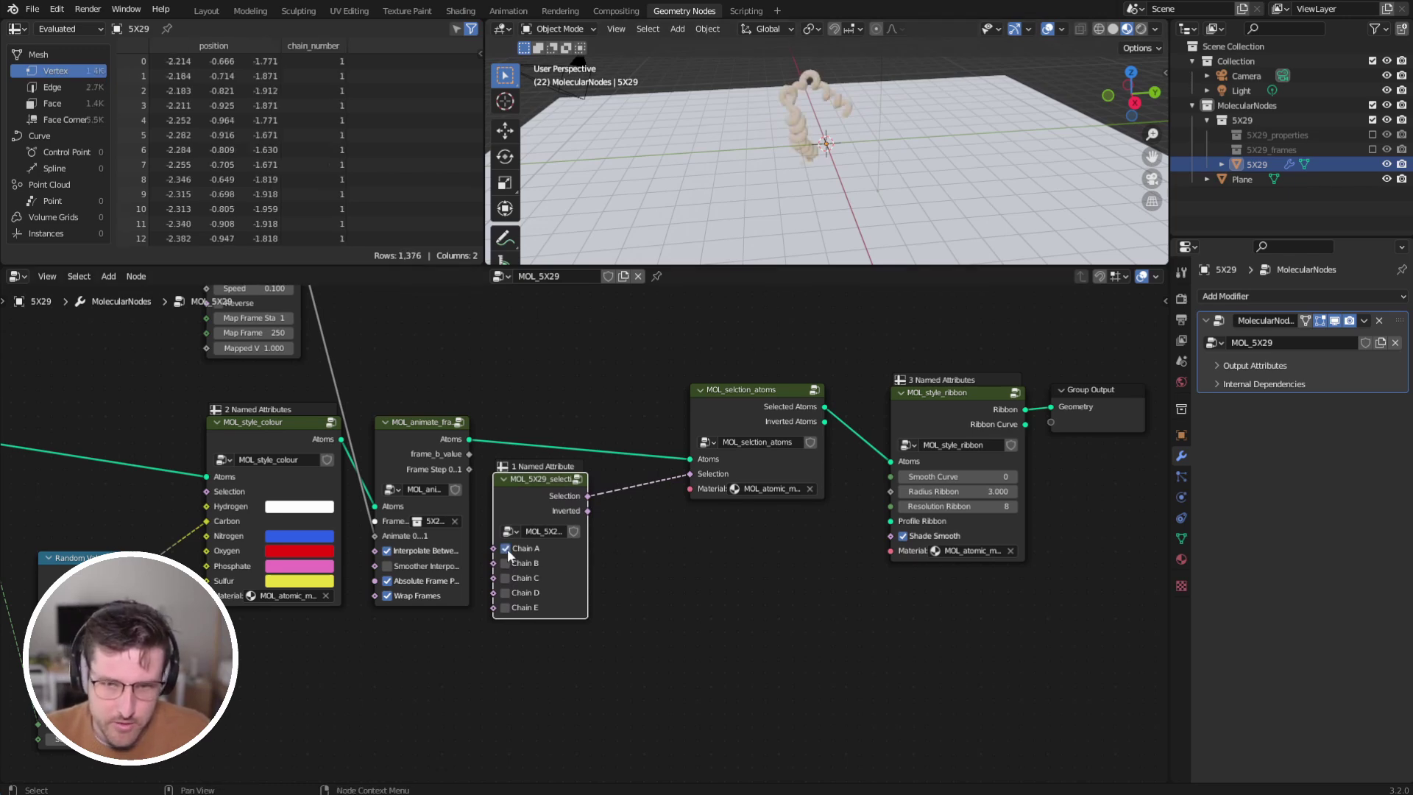
{"action": "left_click", "coordinate": [505, 563]}
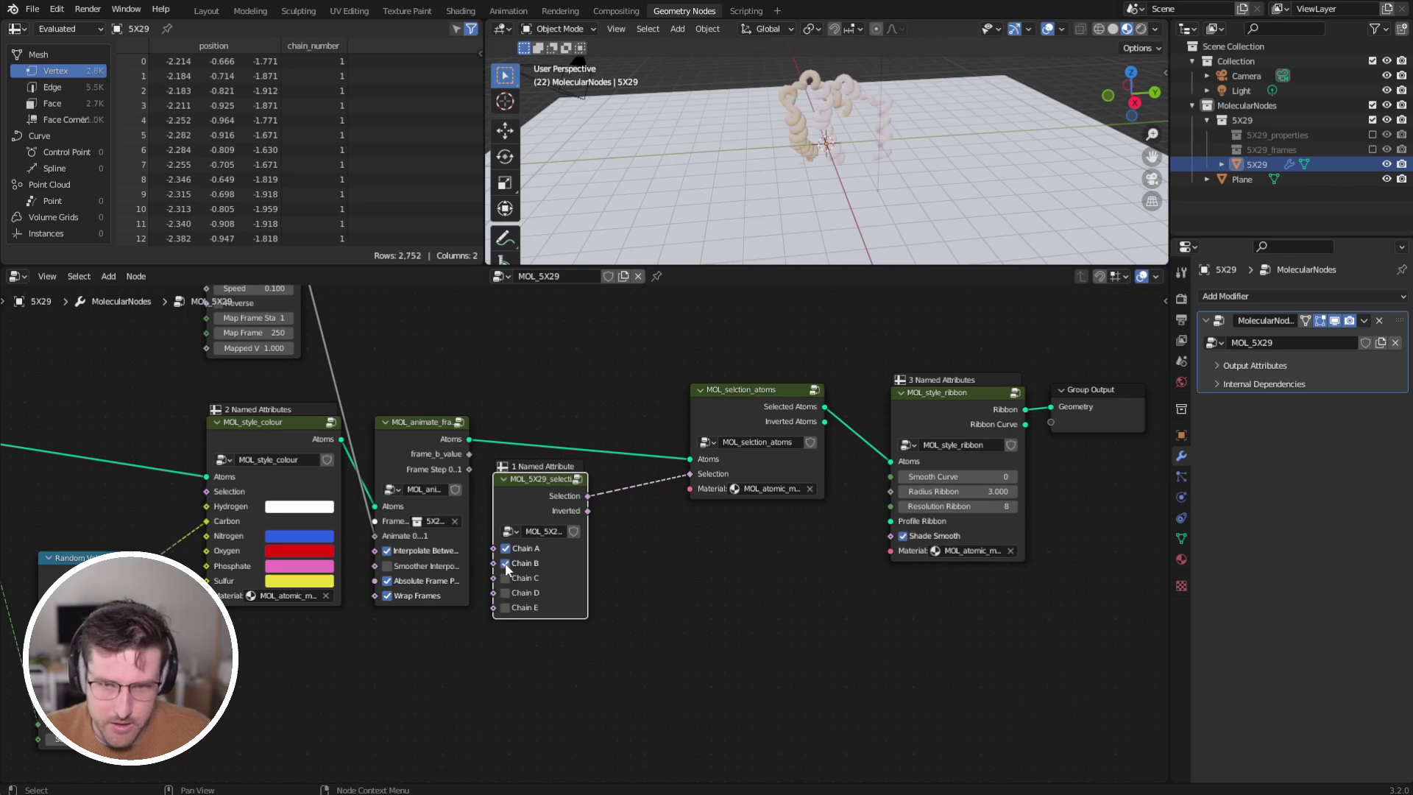
{"action": "left_click", "coordinate": [505, 578]}
{"action": "mouse_move", "coordinate": [886, 162]}
{"action": "middle_mouse_down"}
{"action": "mouse_move", "coordinate": [771, 156]}
{"action": "mouse_move", "coordinate": [899, 145]}
{"action": "mouse_move", "coordinate": [894, 162]}
{"action": "middle_mouse_up"}
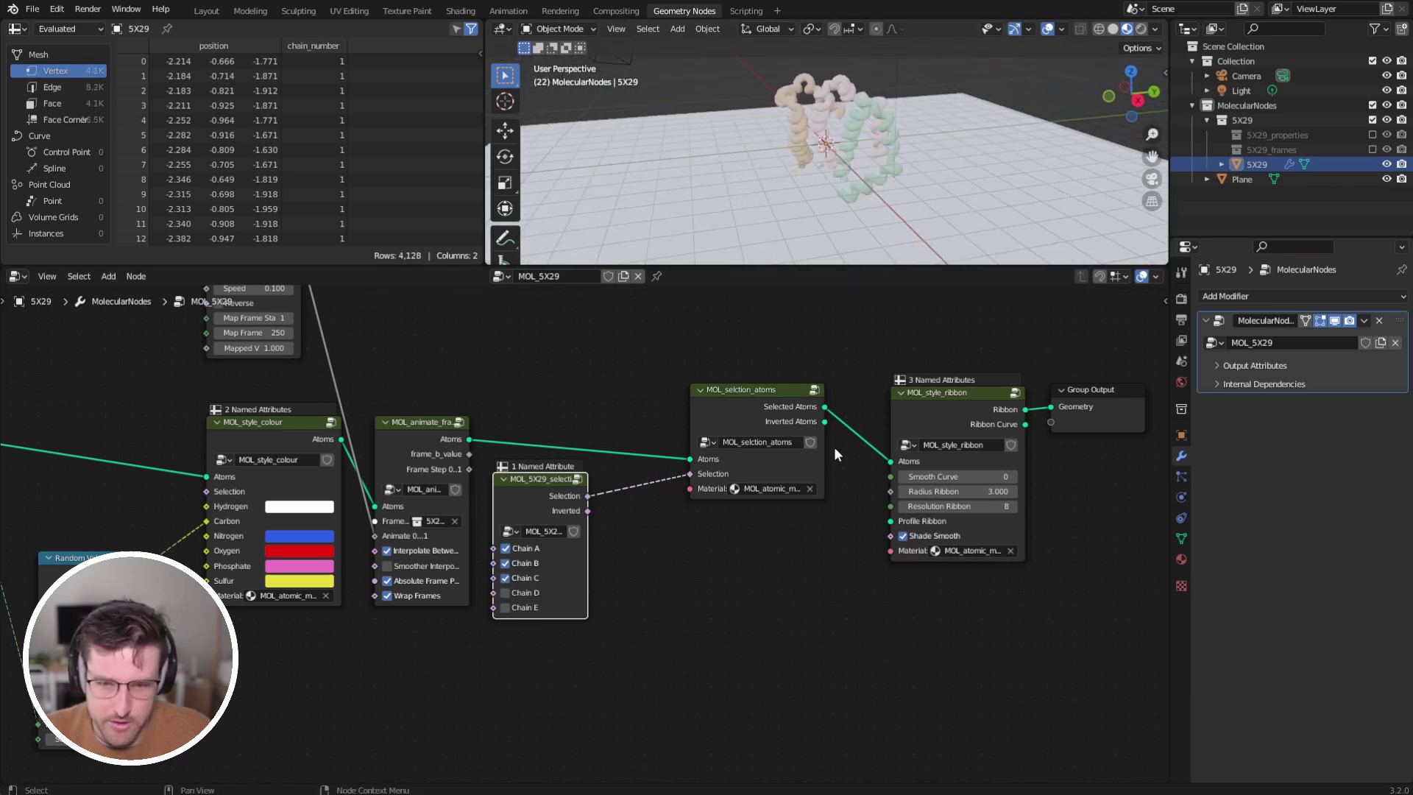
Preview the inverted selection by feeding Inverted Atoms into MOL_style_ribbon, and reconnect Selected Atoms in its place.
{"action": "left_click_drag", "start_coordinate": [825, 422], "coordinate": [894, 467]}
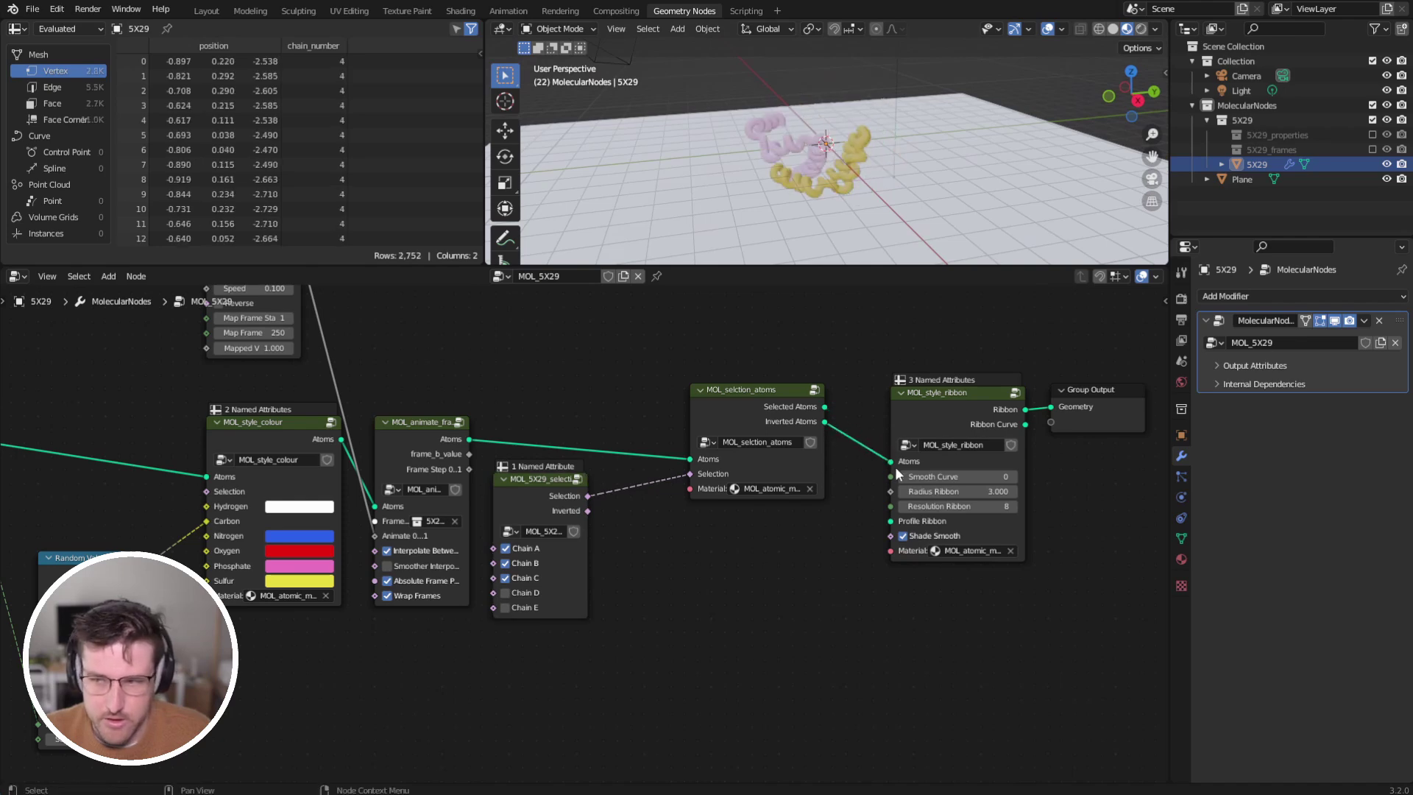
{"action": "mouse_move", "coordinate": [842, 161]}
{"action": "middle_mouse_down"}
{"action": "mouse_move", "coordinate": [854, 130]}
{"action": "mouse_move", "coordinate": [847, 147]}
{"action": "middle_mouse_up"}
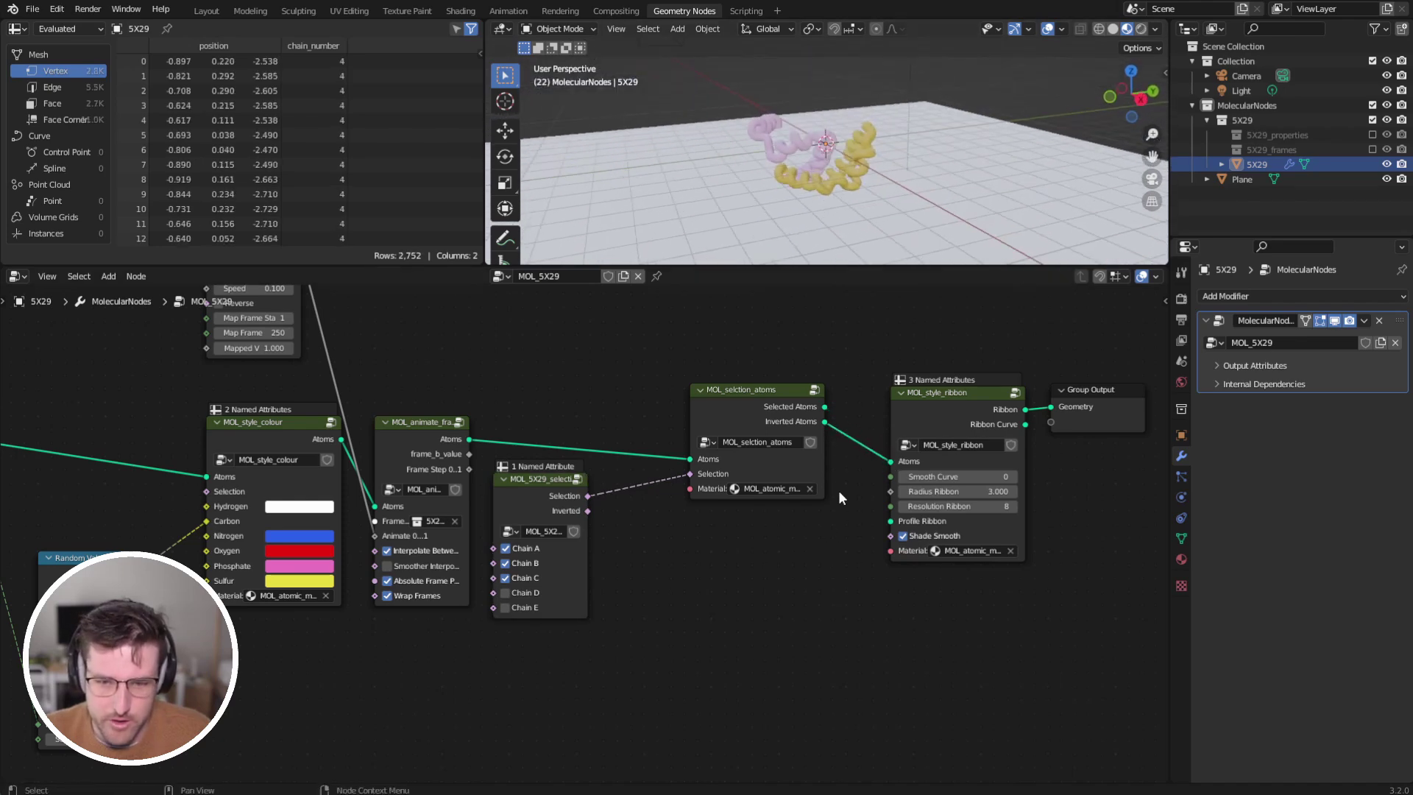
{"action": "left_click_drag", "start_coordinate": [825, 407], "coordinate": [890, 462]}
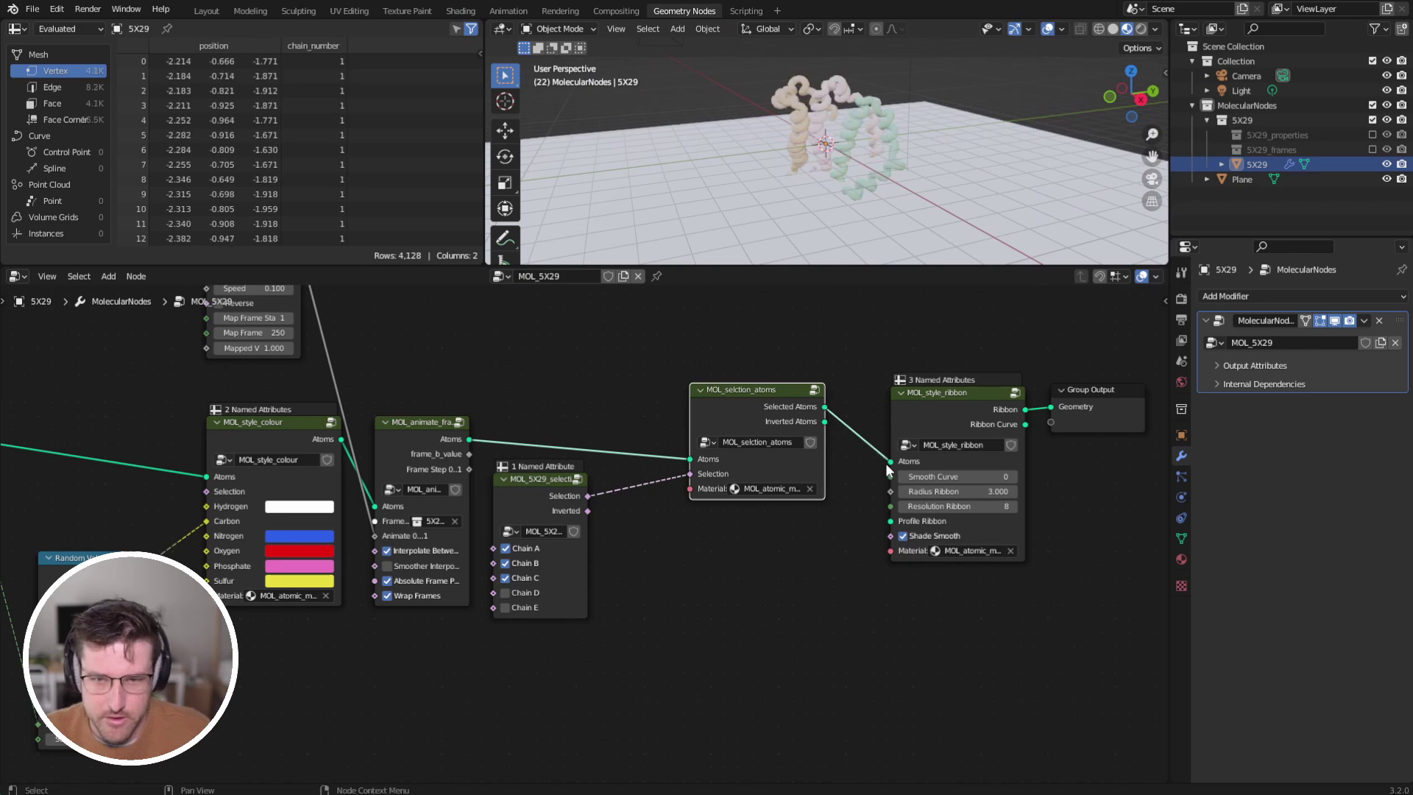
Rearrange the nodes: chain selection below the animate node, MOL_selction_atoms closer to it, and MOL_style_ribbon higher up.
{"action": "left_click_drag", "start_coordinate": [784, 411], "coordinate": [773, 405]}
{"action": "left_click_drag", "start_coordinate": [557, 485], "coordinate": [437, 632]}
{"action": "middle_click_drag", "start_coordinate": [557, 536], "coordinate": [559, 499]}
{"action": "left_click_drag", "start_coordinate": [716, 379], "coordinate": [574, 404]}
{"action": "left_click_drag", "start_coordinate": [943, 385], "coordinate": [859, 300]}
{"action": "left_click_drag", "start_coordinate": [604, 433], "coordinate": [595, 477]}
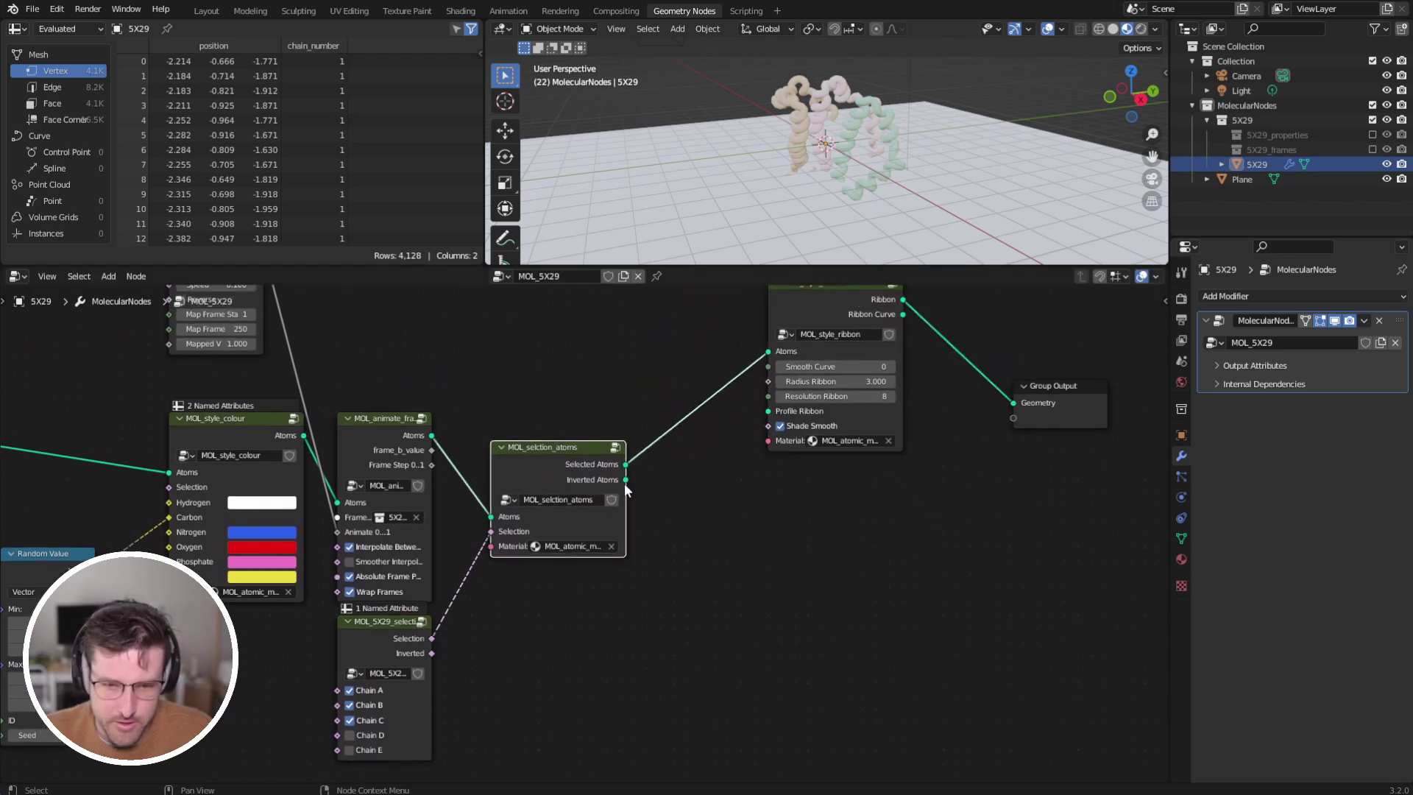
{"action": "middle_click_drag", "start_coordinate": [685, 500], "coordinate": [601, 530]}
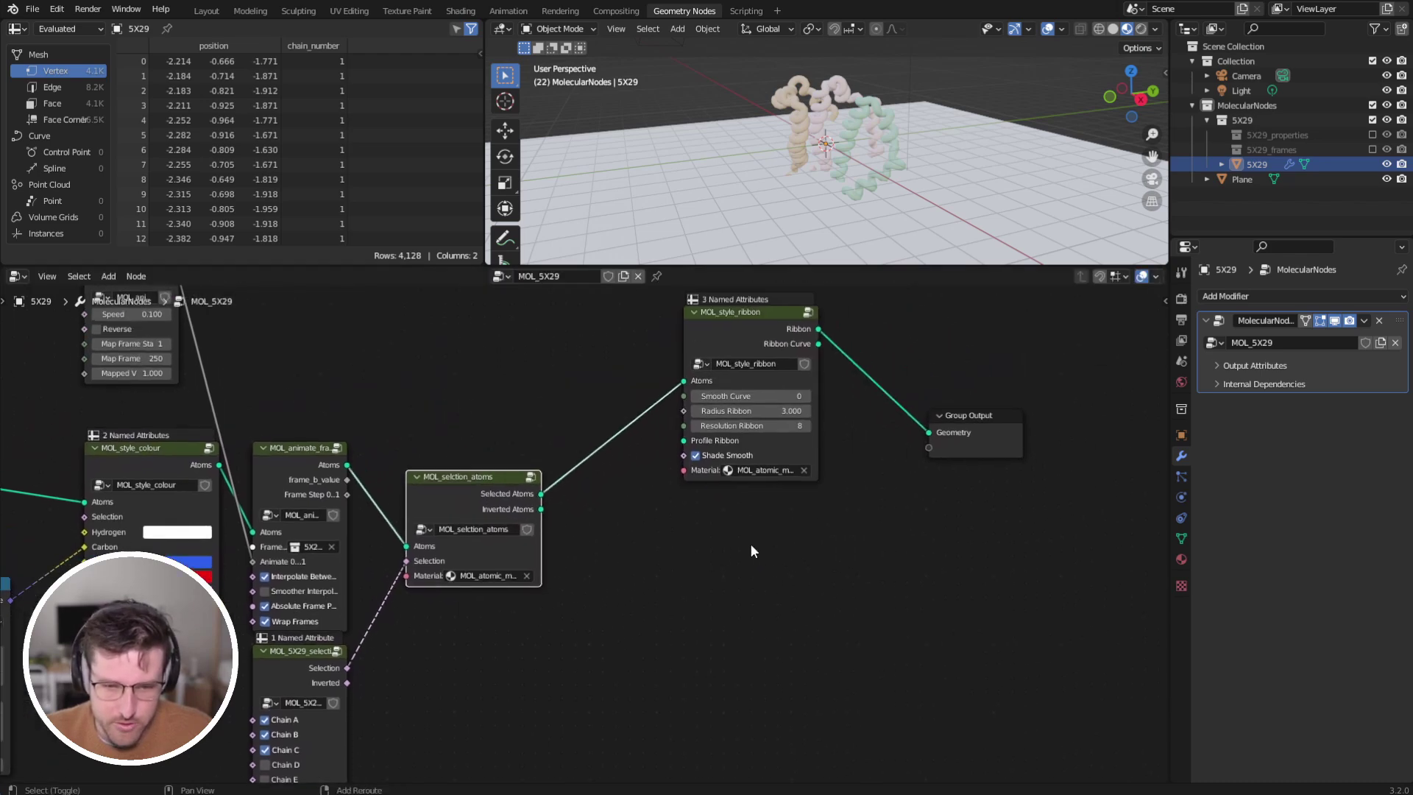
{"action": "key", "text": "shift+a"}
{"action": "left_click", "coordinate": [718, 231]}
{"action": "type", "text": "join"}
{"action": "key", "text": "Return"}
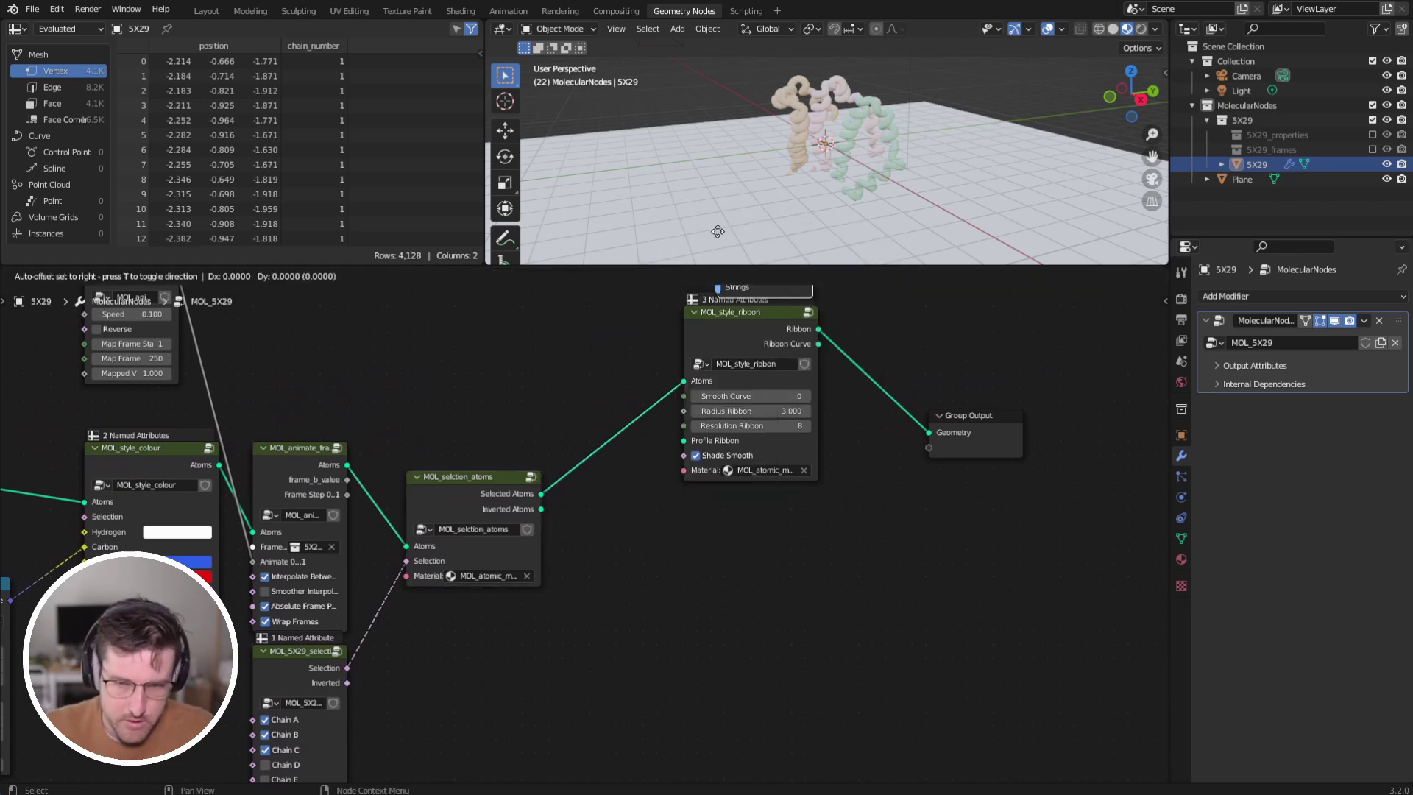
{"action": "key", "text": "Escape"}
Insert a Join Geometry node on the link between MOL_style_ribbon and Group Output.
{"action": "key", "text": "shift+a"}
{"action": "left_click", "coordinate": [656, 447]}
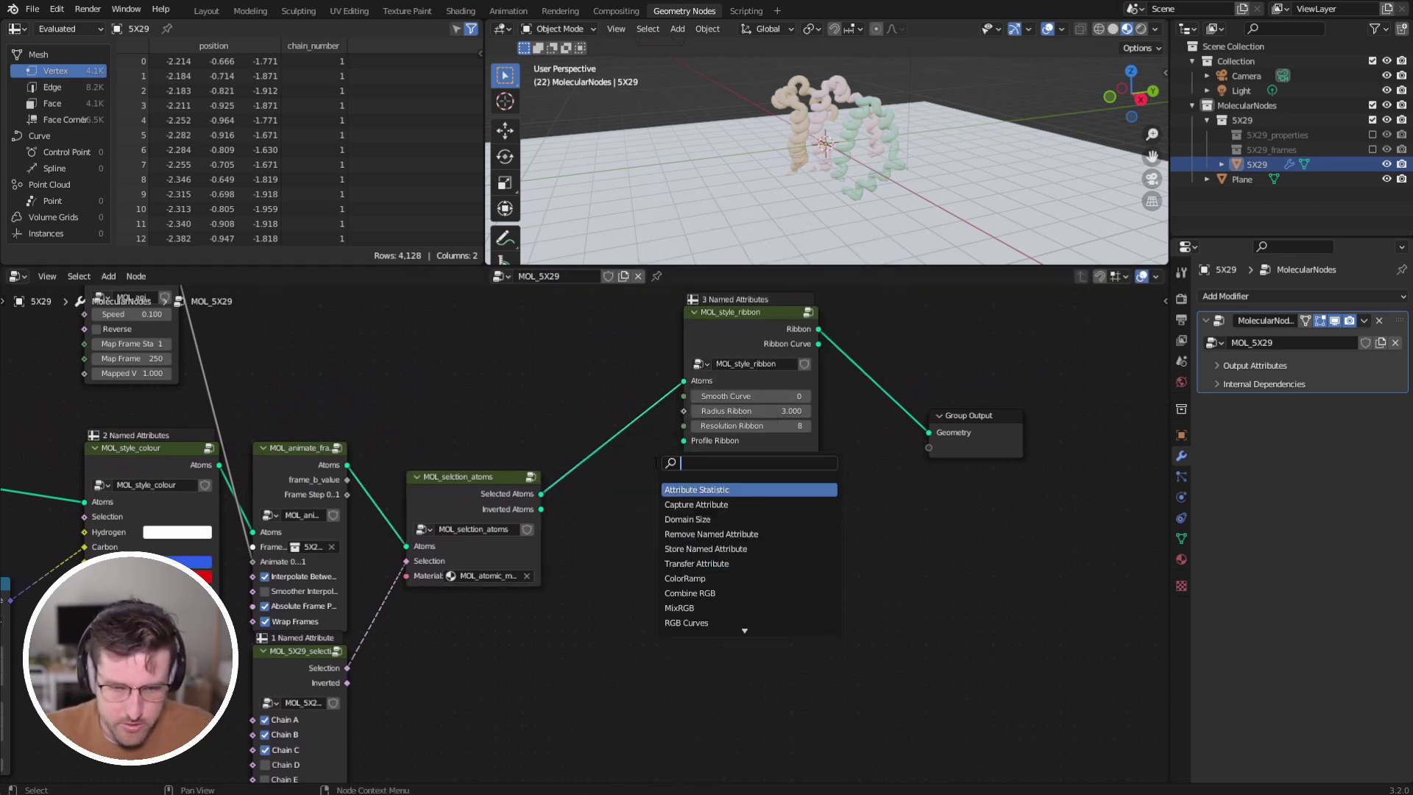
{"action": "type", "text": "join"}
{"action": "key", "text": "Down"}
{"action": "key", "text": "Return"}
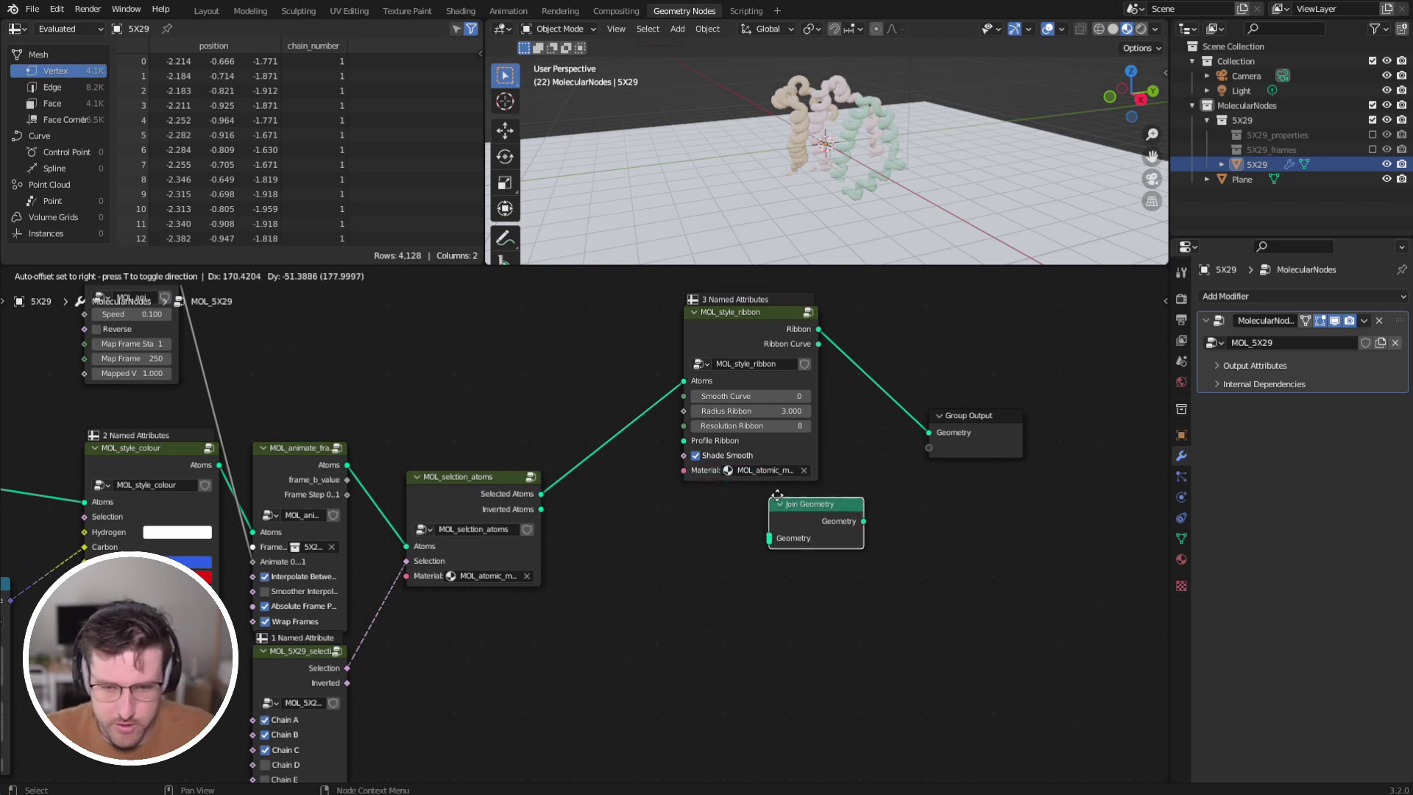
{"action": "left_click", "coordinate": [932, 414]}
{"action": "left_click_drag", "start_coordinate": [932, 413], "coordinate": [965, 444]}
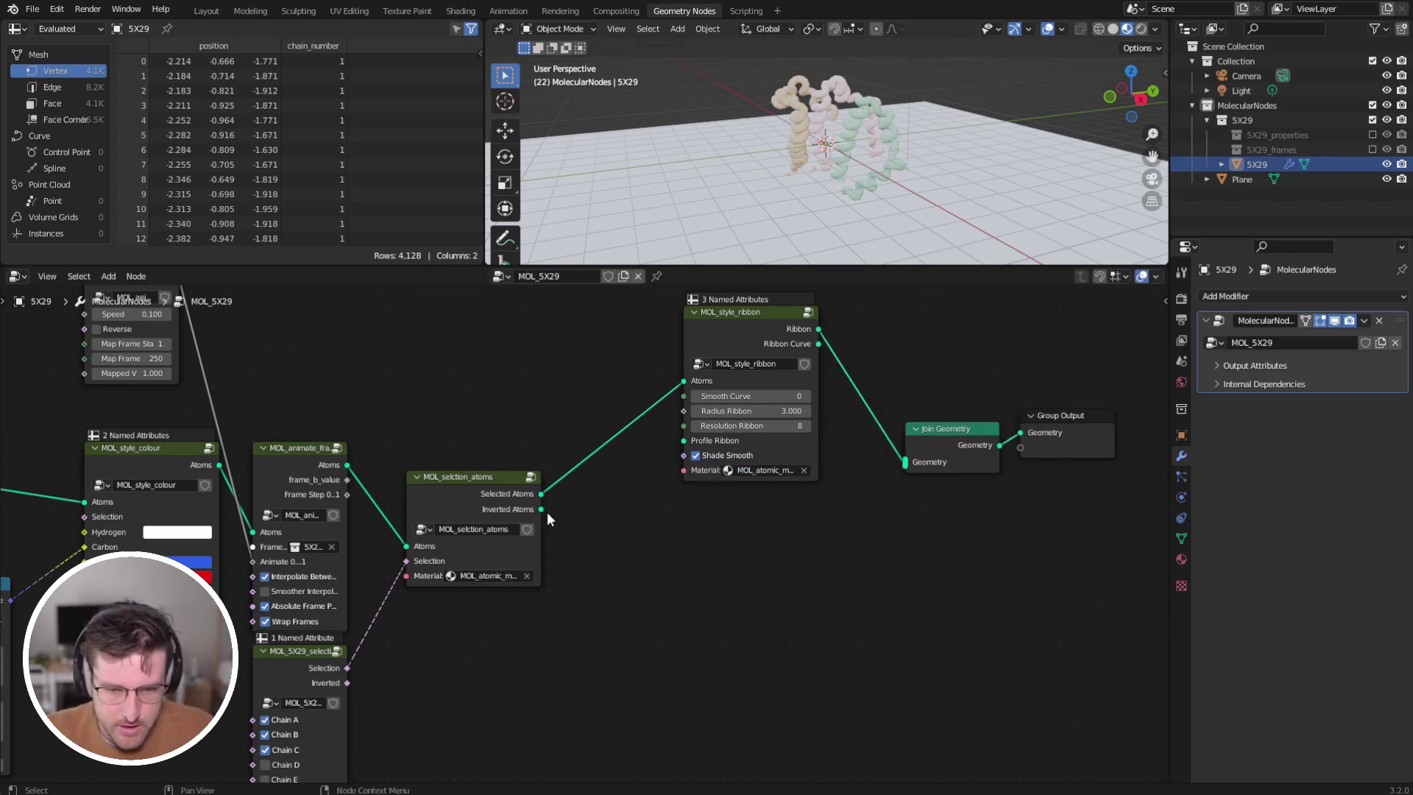
Connect the Inverted Atoms output to Join Geometry and move that node slightly lower.
{"action": "left_click_drag", "start_coordinate": [543, 509], "coordinate": [906, 462]}
{"action": "key", "text": "g"}
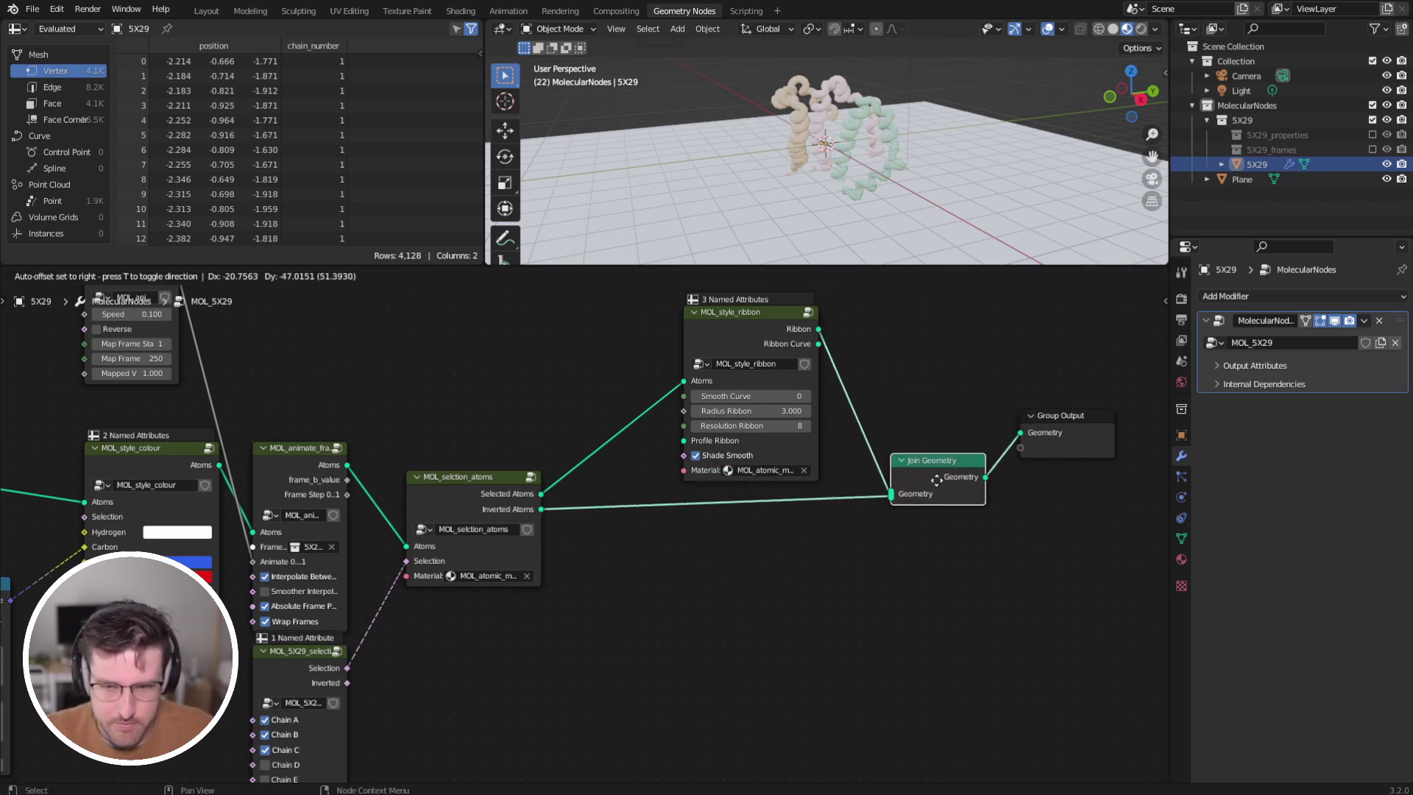
{"action": "left_click", "coordinate": [958, 477]}
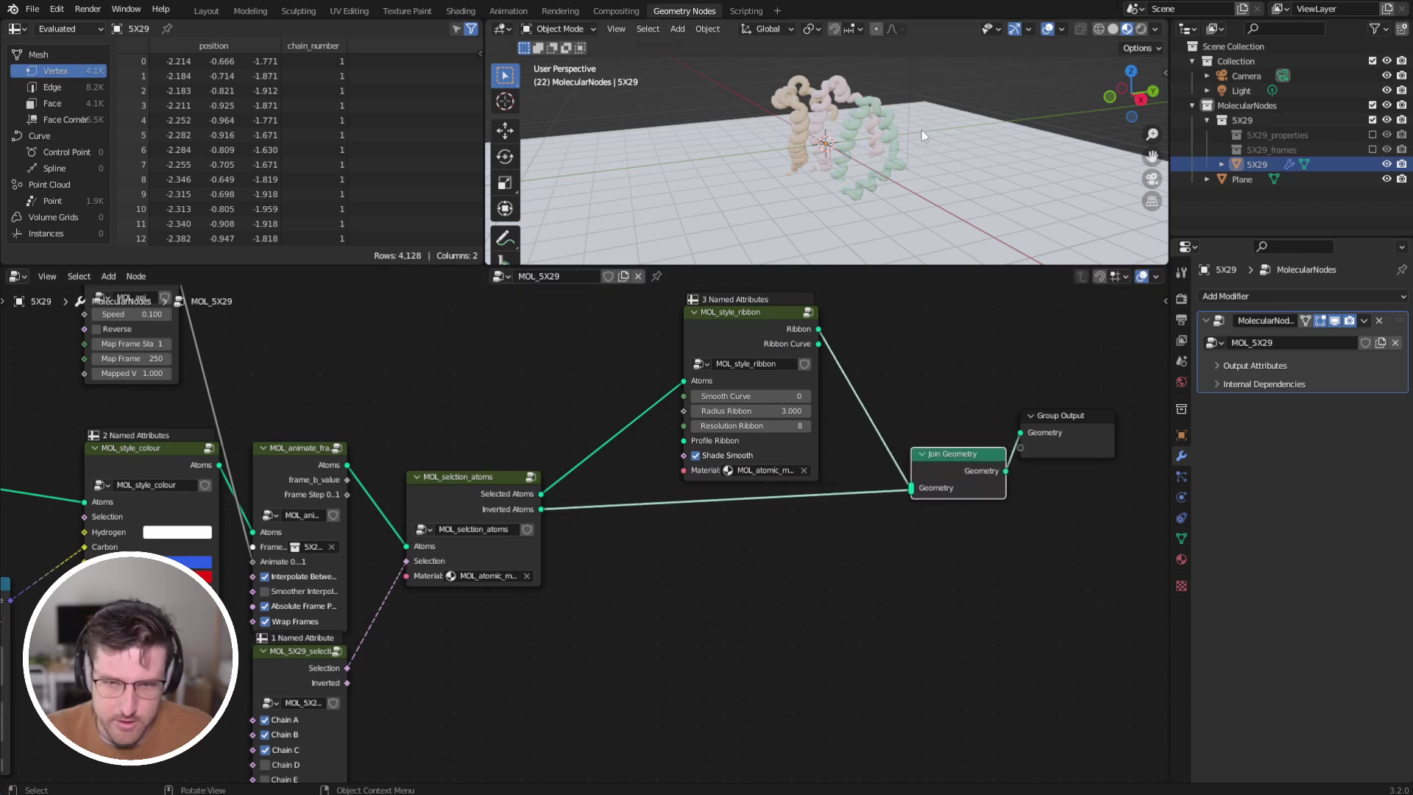
{"action": "mouse_move", "coordinate": [921, 130]}
{"action": "middle_mouse_down"}
{"action": "mouse_move", "coordinate": [847, 143]}
{"action": "mouse_move", "coordinate": [917, 135]}
{"action": "middle_mouse_up"}
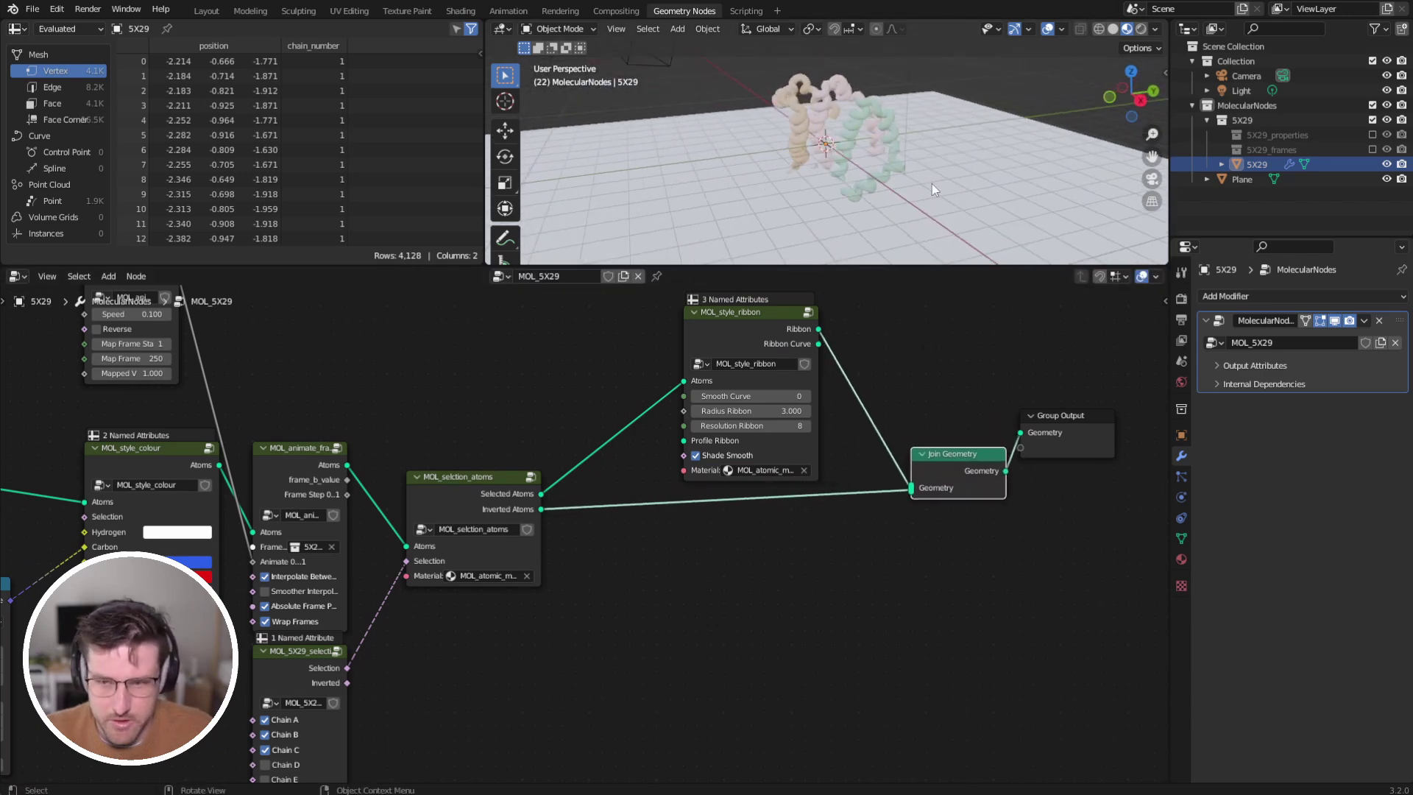
Set the render engine to Cycles with GPU Compute as the device, and show the 3D viewport in Rendered shading.
{"action": "left_click", "coordinate": [1181, 299]}
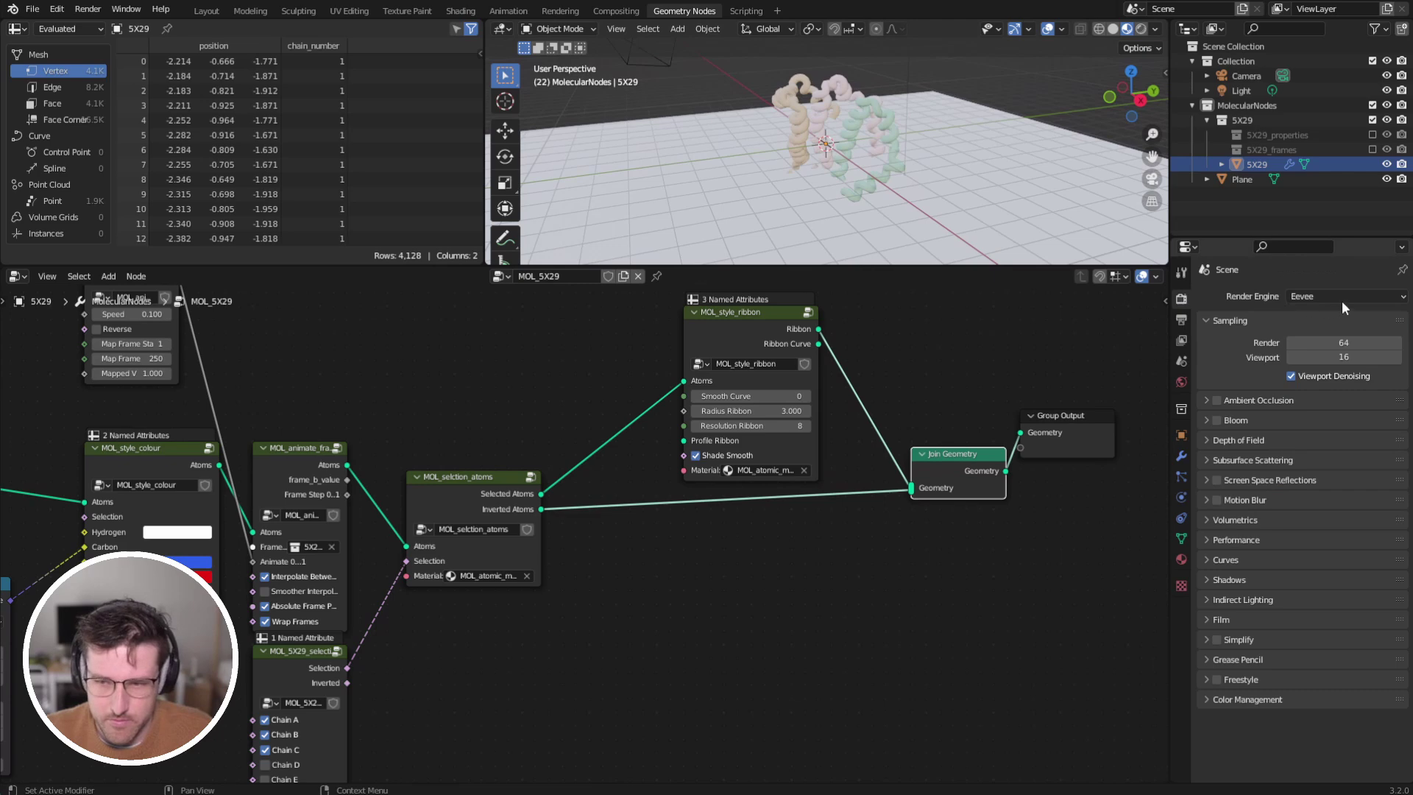
{"action": "left_click", "coordinate": [1349, 296]}
{"action": "key", "text": "shift+a"}
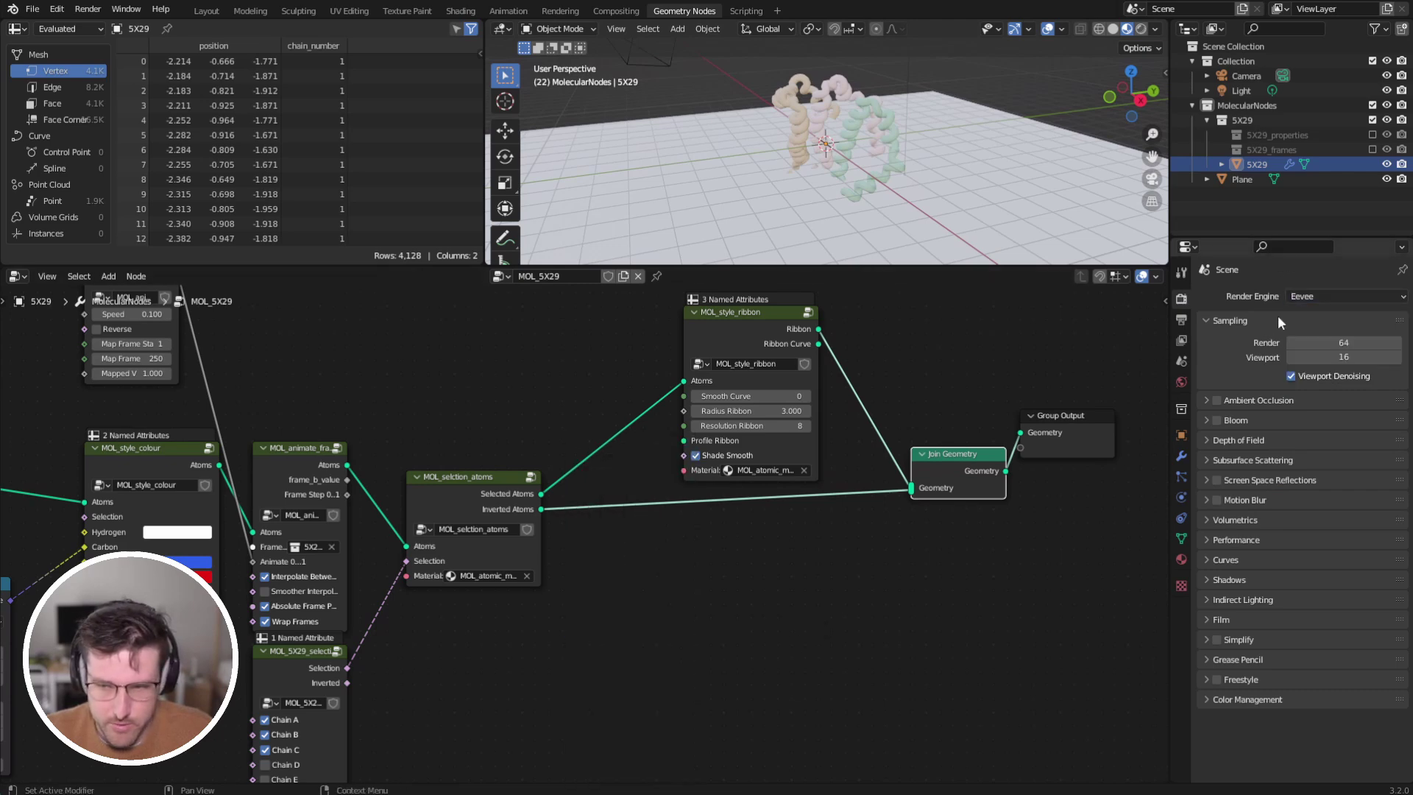
{"action": "left_click", "coordinate": [1324, 298]}
{"action": "left_click", "coordinate": [1322, 346]}
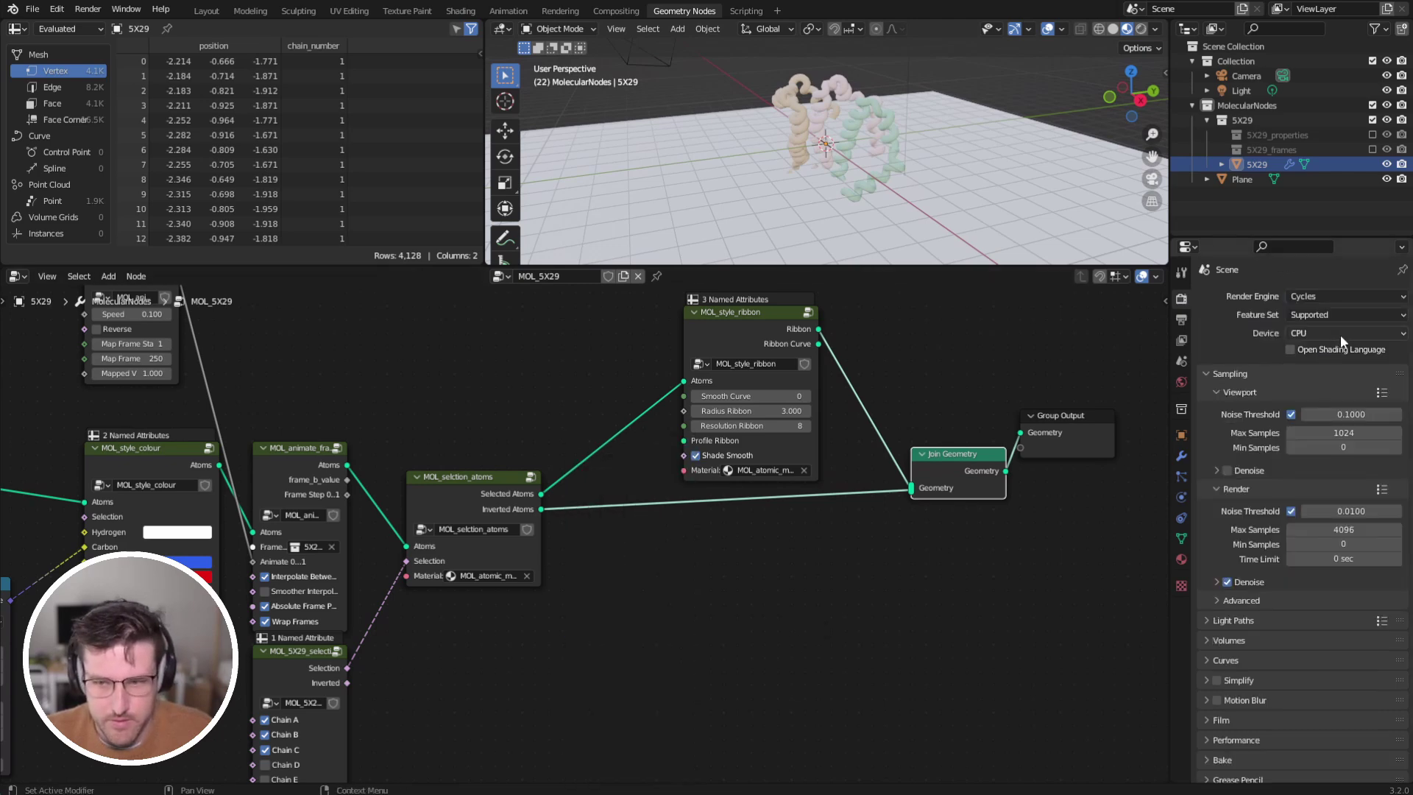
{"action": "left_click", "coordinate": [1342, 335]}
{"action": "left_click", "coordinate": [1322, 365]}
{"action": "key", "text": "z"}
{"action": "left_click", "coordinate": [894, 72]}
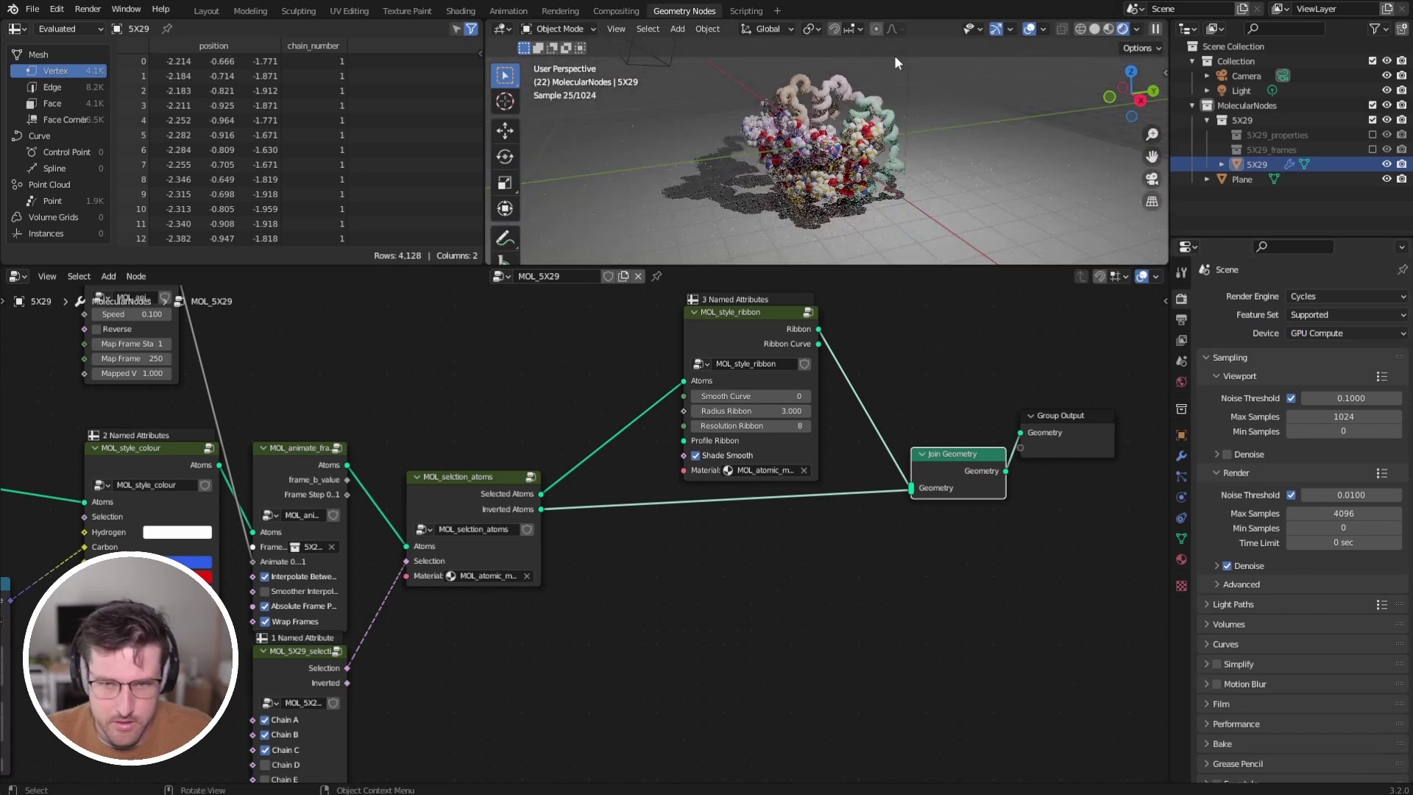
{"action": "middle_click_drag", "start_coordinate": [903, 122], "coordinate": [880, 171]}
{"action": "key", "text": "shift+a"}
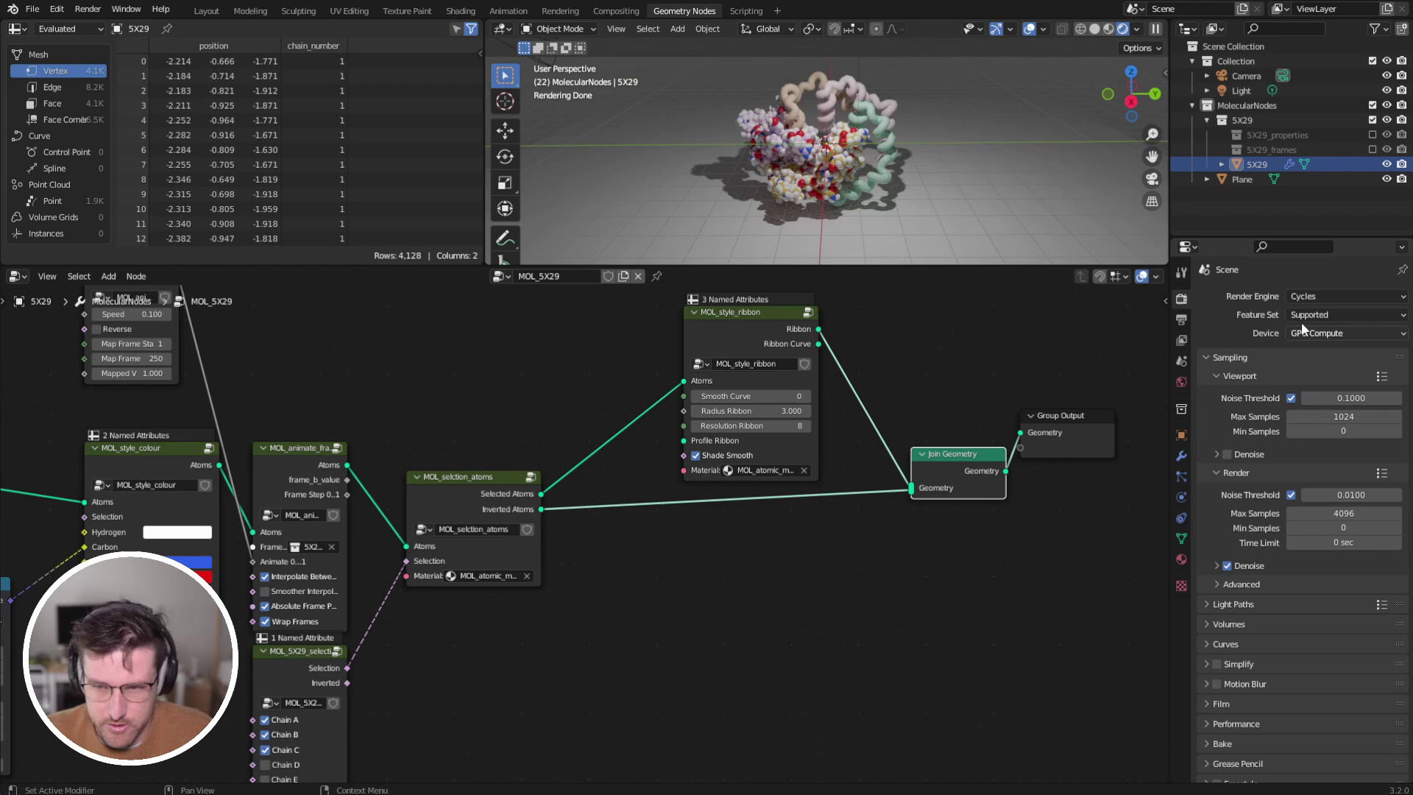
Switch the render engine to Eevee and insert a Style Atom EEVEE node between Inverted Atoms and Join Geometry, below MOL_style_ribbon.
{"action": "left_click", "coordinate": [1317, 296]}
{"action": "left_click", "coordinate": [1313, 312]}
{"action": "key", "text": "shift+a"}
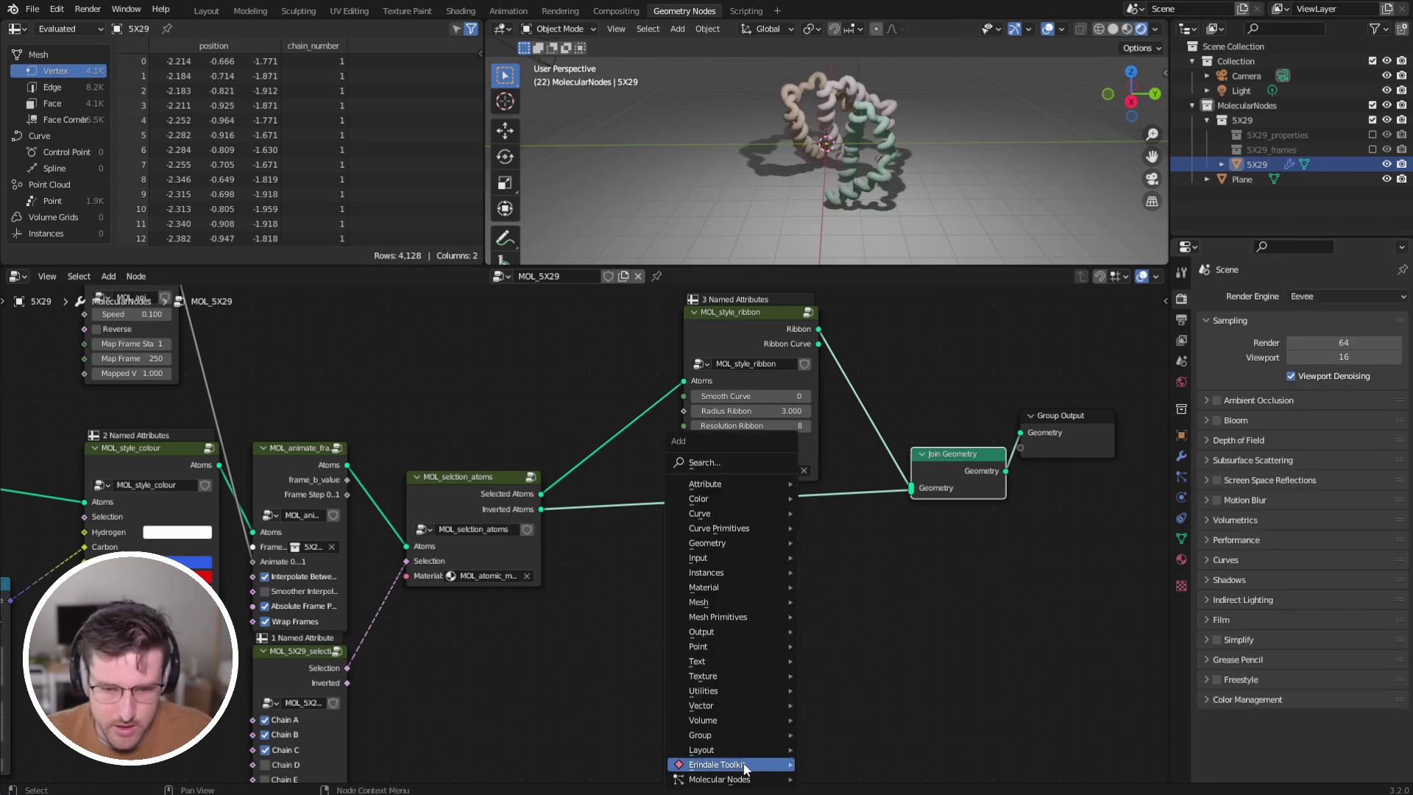
{"action": "mouse_move", "coordinate": [785, 783]}
{"action": "mouse_move", "coordinate": [889, 726]}
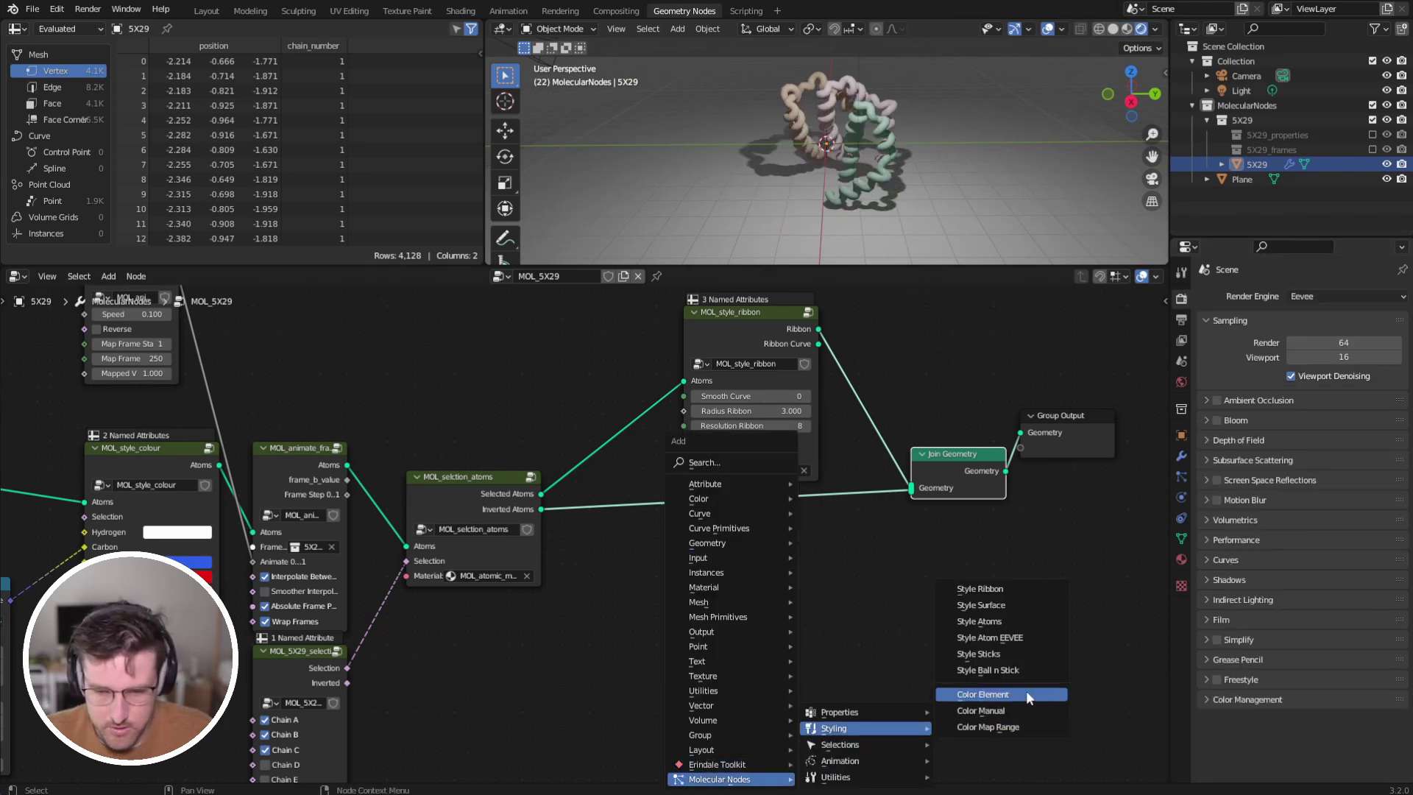
{"action": "left_click", "coordinate": [1035, 639]}
{"action": "left_click", "coordinate": [729, 494]}
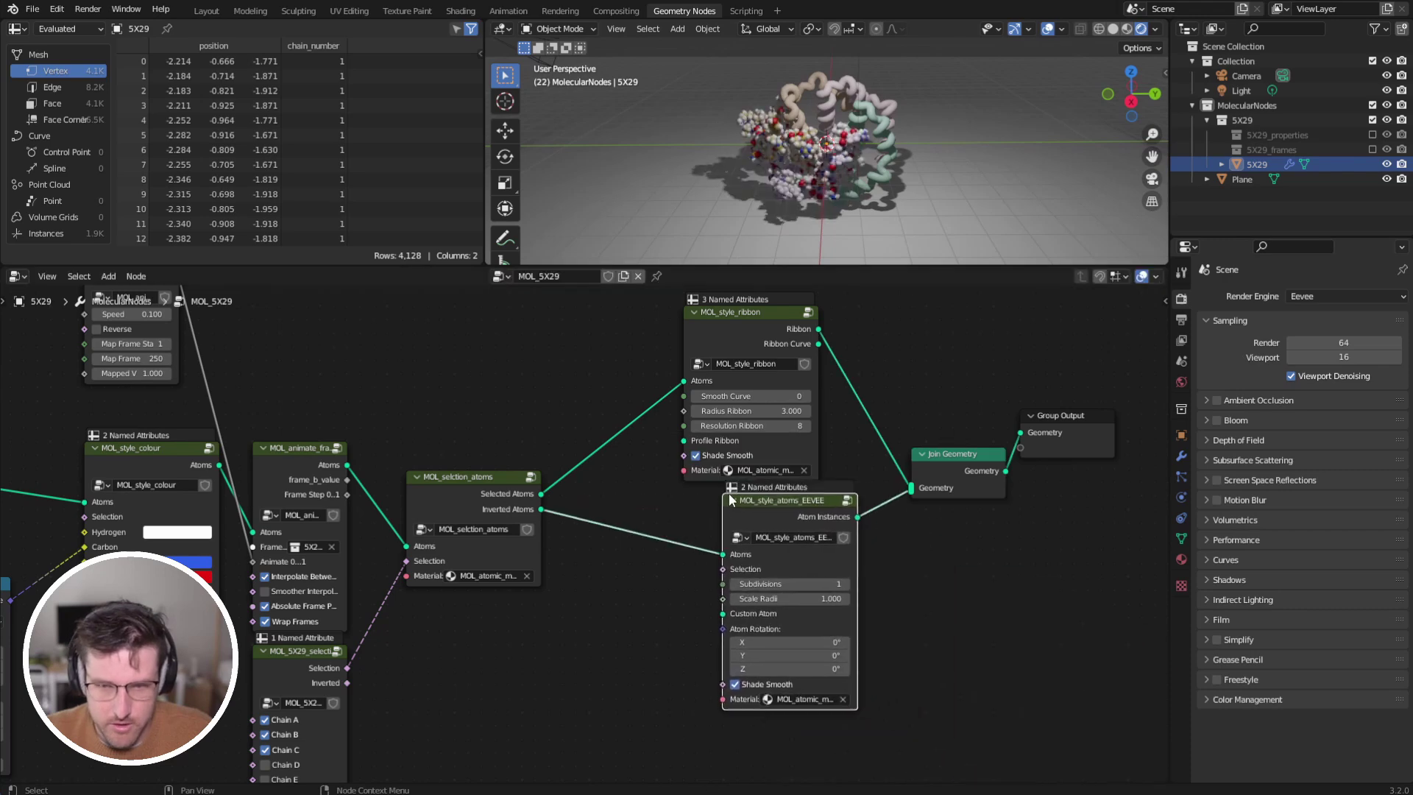
{"action": "left_click_drag", "start_coordinate": [793, 515], "coordinate": [754, 524]}
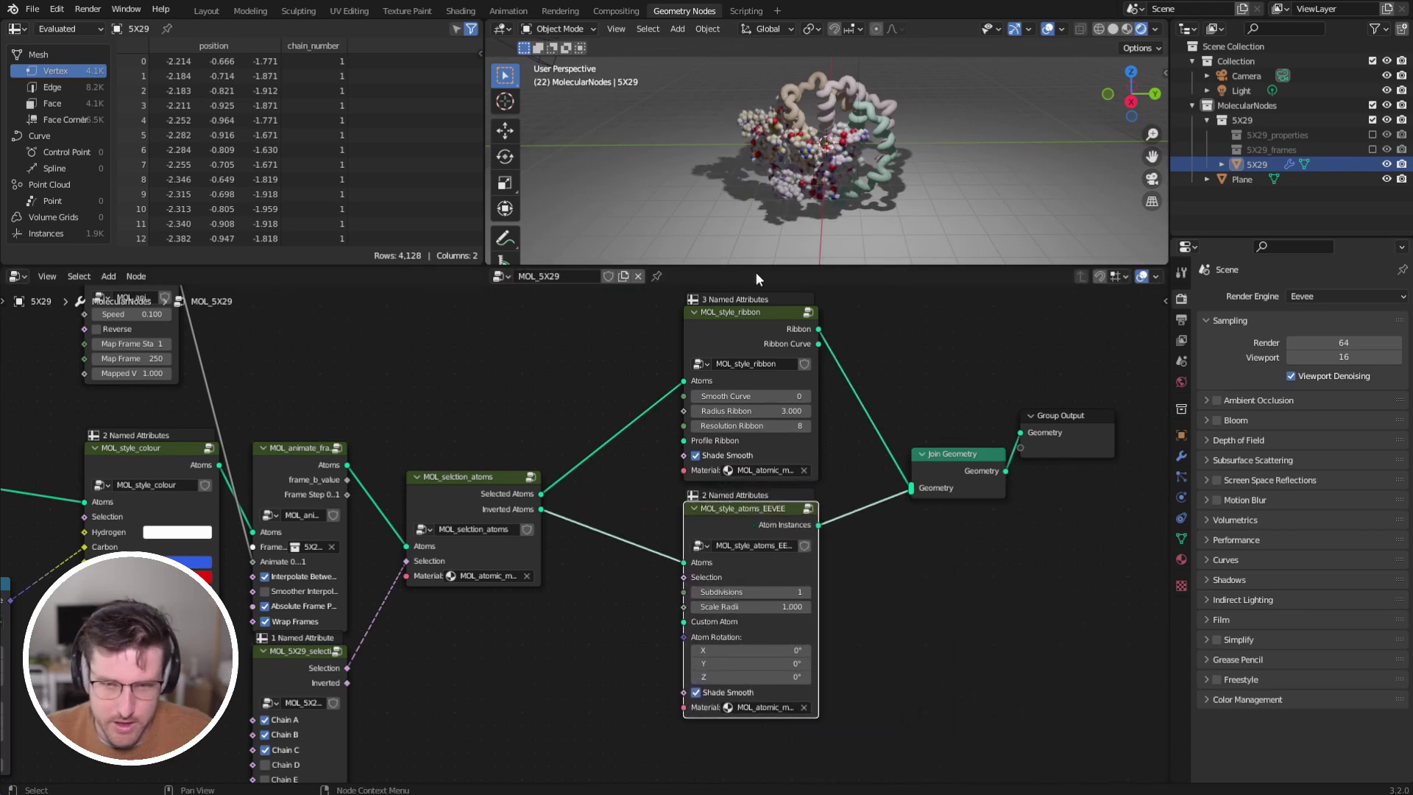
Set the Subdivisions of the MOL_style_atoms_EEVEE node to 3 and view the atoms up close.
{"action": "scroll", "coordinate": [801, 169], "scroll_direction": "up", "scroll_amount": 5}
{"action": "middle_click_drag", "start_coordinate": [770, 168], "coordinate": [736, 155]}
{"action": "scroll", "coordinate": [736, 154], "scroll_direction": "down", "scroll_amount": 5}
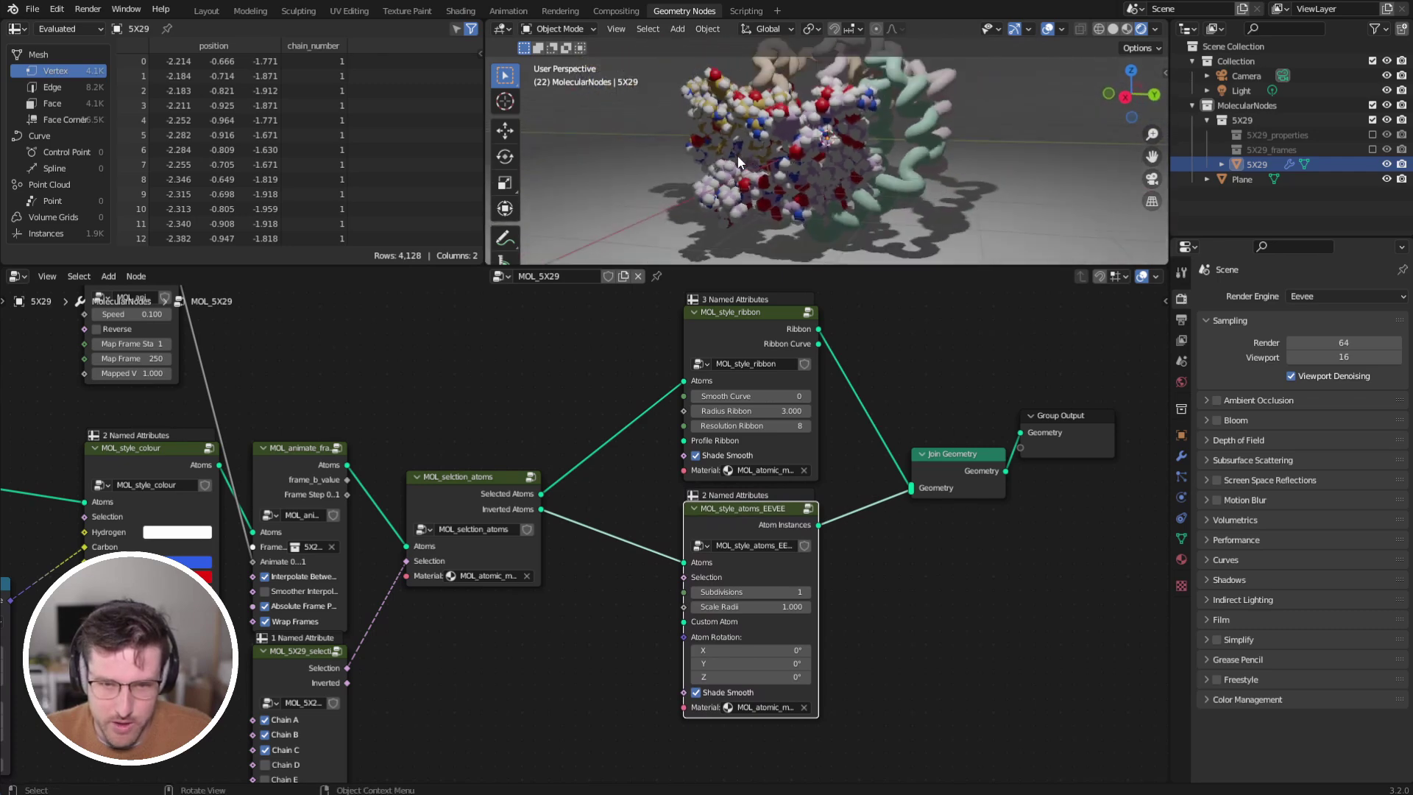
{"action": "left_click", "coordinate": [807, 592]}
{"action": "left_click", "coordinate": [807, 593]}
{"action": "middle_click_drag", "start_coordinate": [786, 94], "coordinate": [822, 139]}
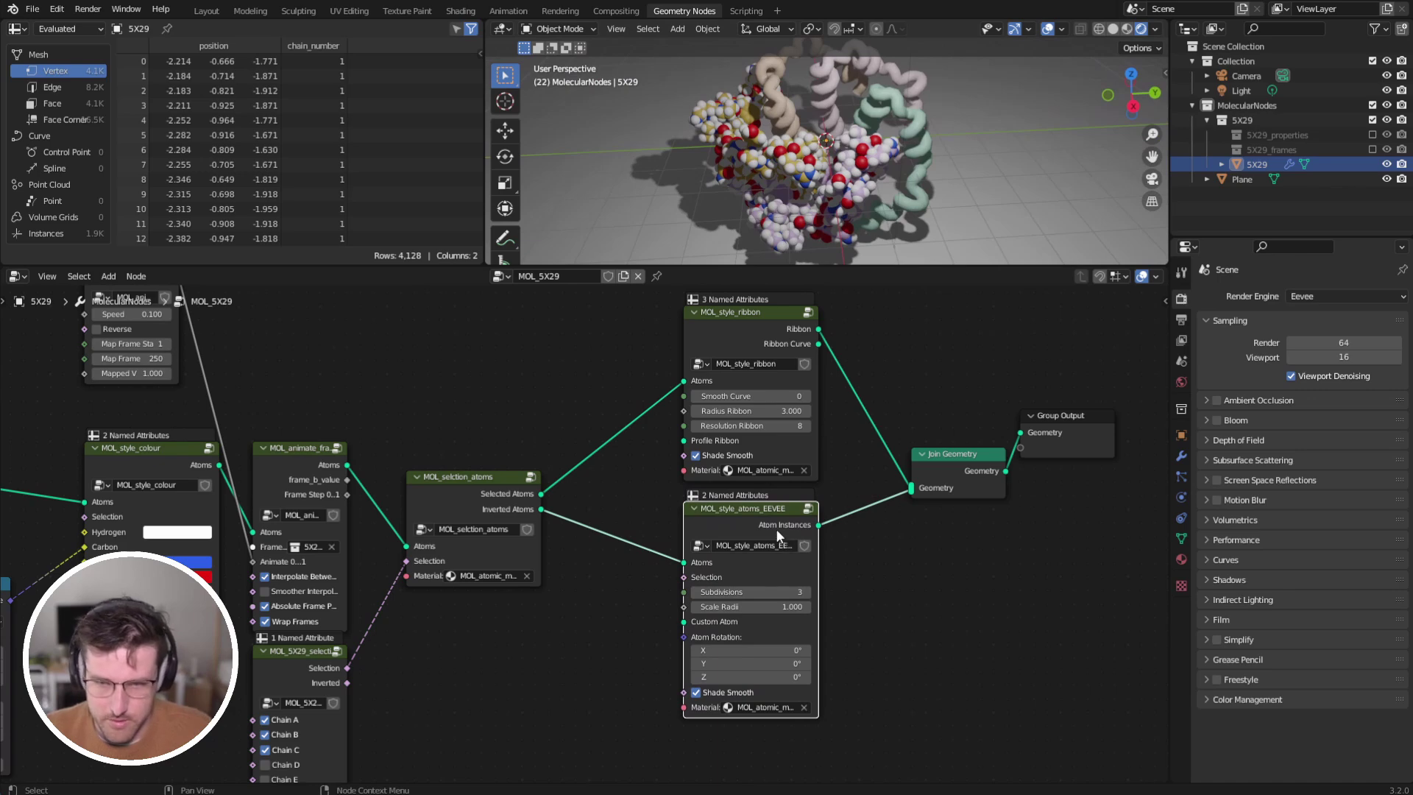
Remove the MOL_style_atoms_EEVEE node while keeping the link through it, and set the render engine back to Cycles.
{"action": "key", "text": "ctrl+x"}
{"action": "left_click", "coordinate": [1346, 296]}
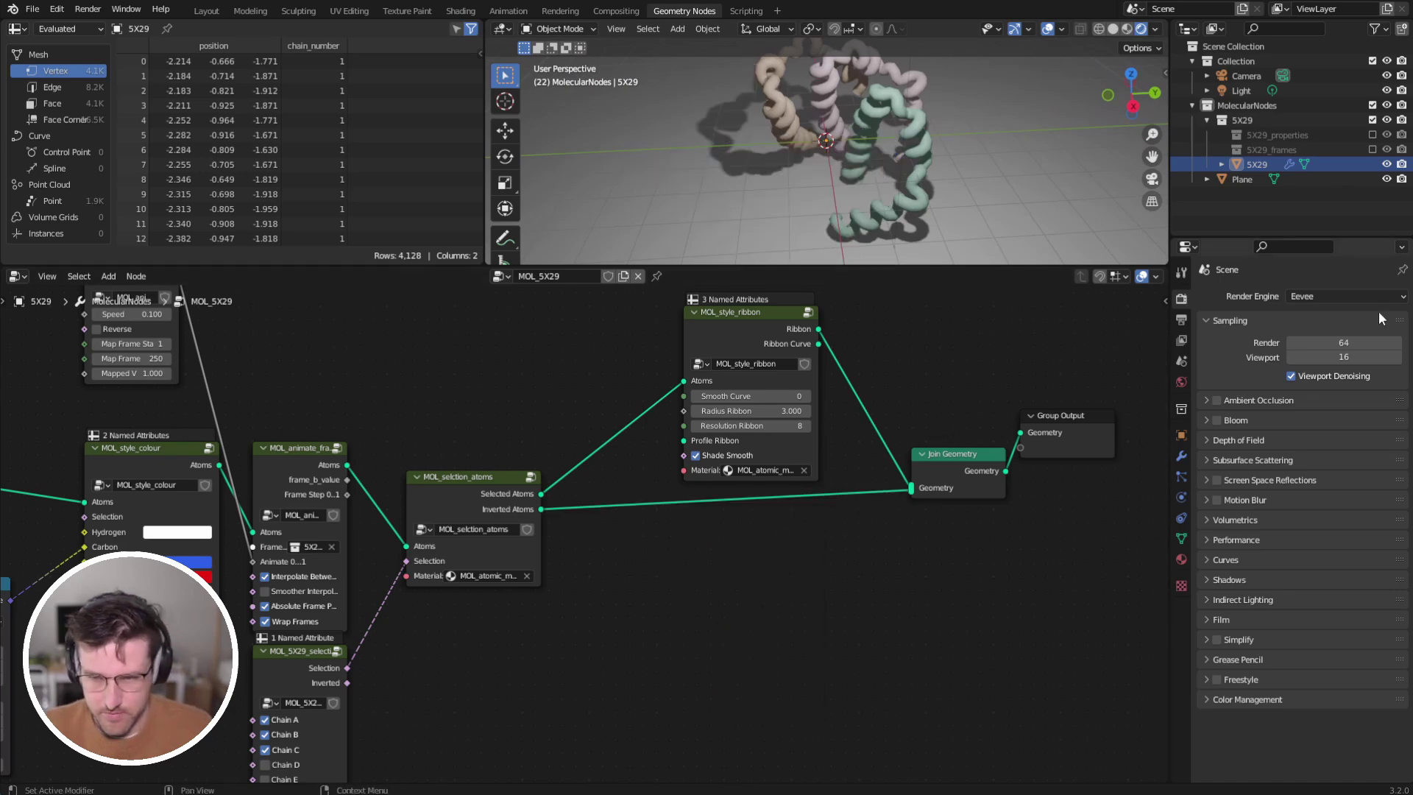
{"action": "left_click", "coordinate": [1379, 328]}
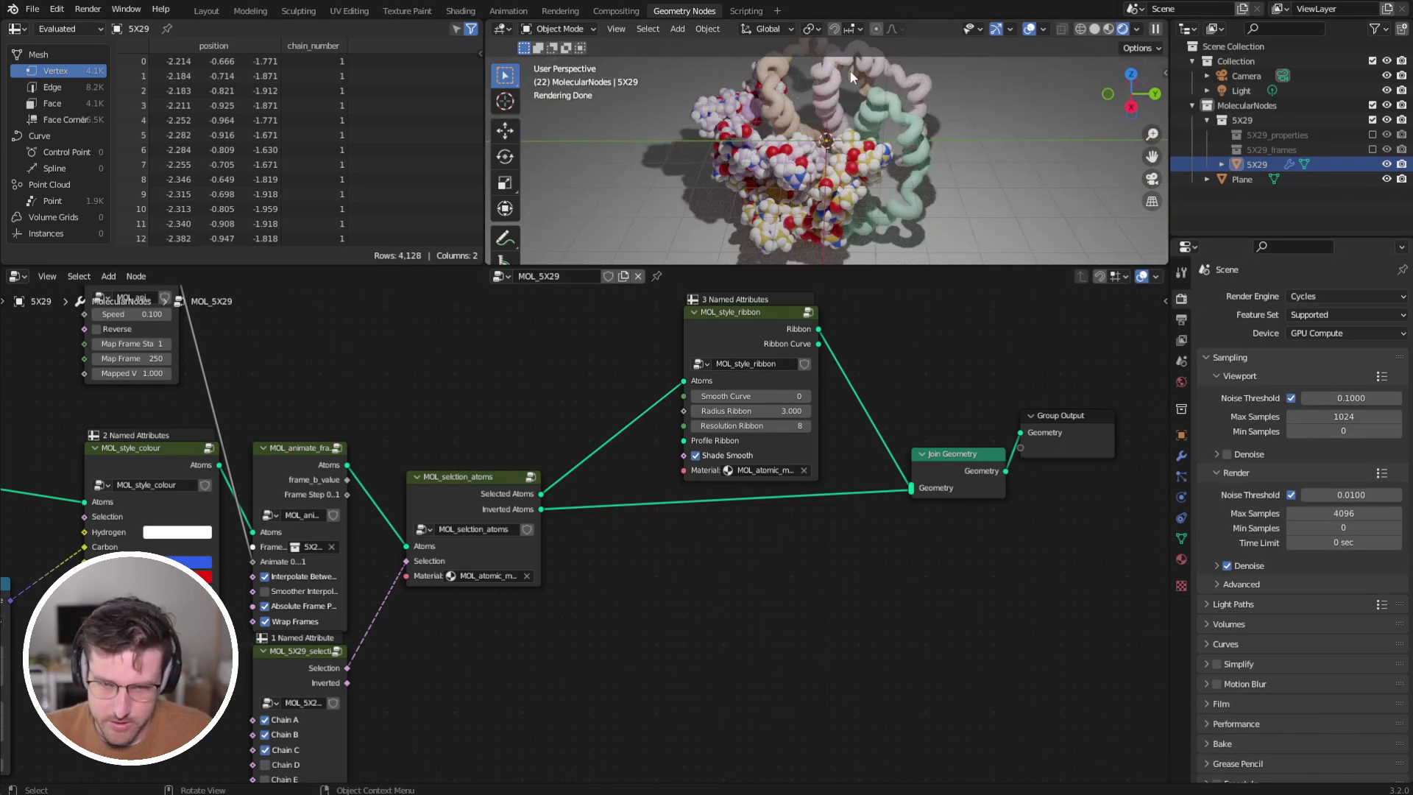
{"action": "scroll", "coordinate": [902, 161], "scroll_direction": "down", "scroll_amount": 1}
{"action": "middle_click_drag", "start_coordinate": [902, 161], "coordinate": [904, 191]}
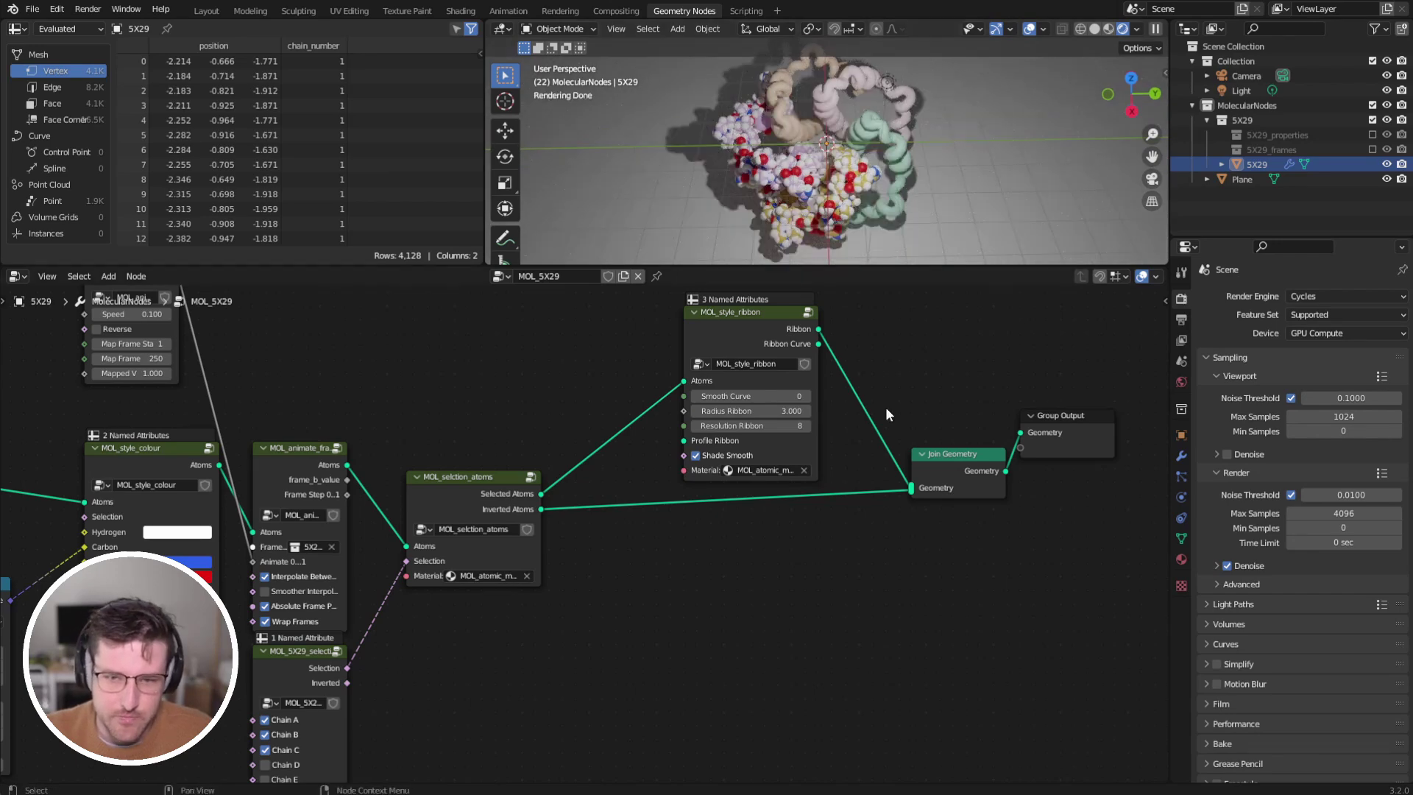
Rearrange the MOL_selction_atoms, MOL_style_ribbon and Join Geometry nodes, leaving more space between the selection and ribbon nodes.
{"action": "left_click_drag", "start_coordinate": [930, 479], "coordinate": [914, 488]}
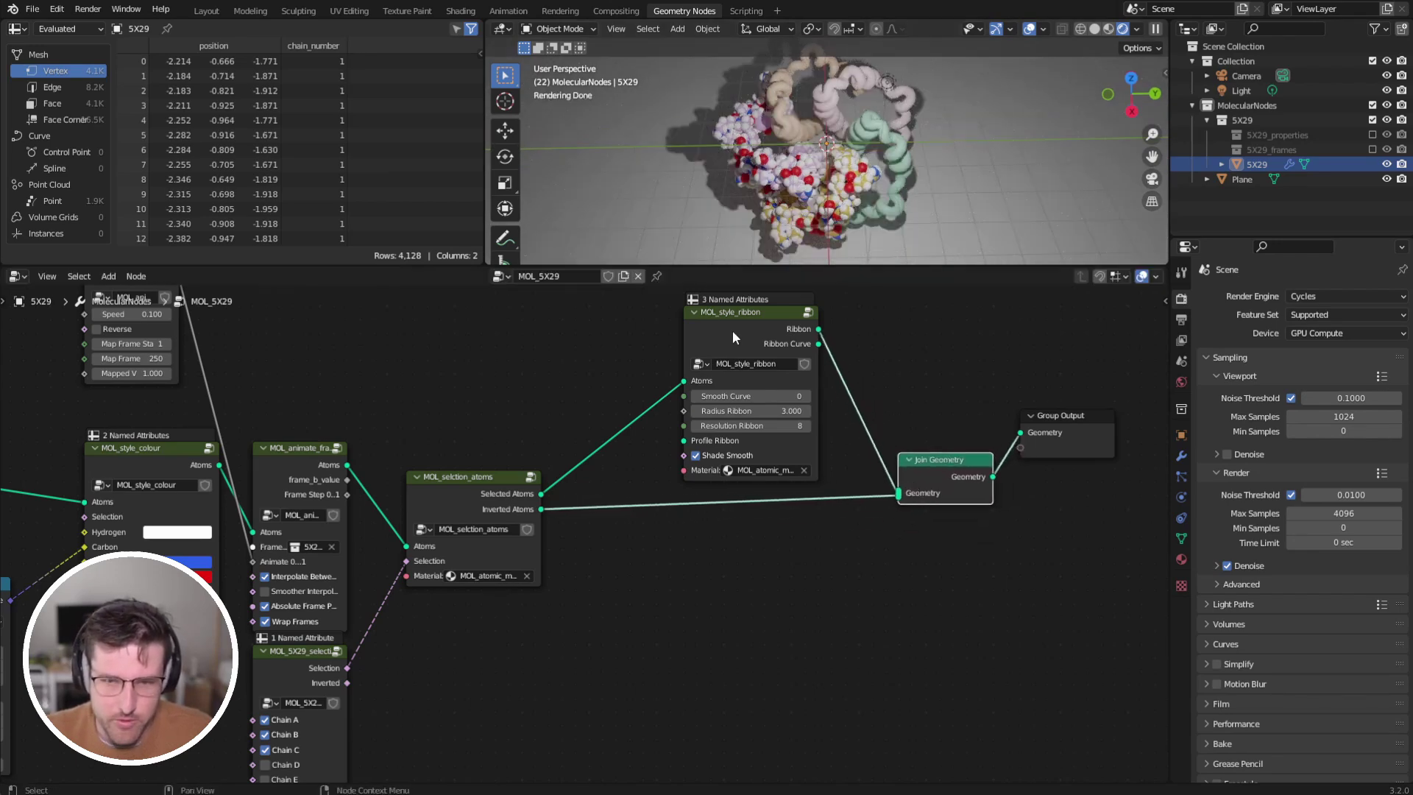
{"action": "left_click_drag", "start_coordinate": [731, 329], "coordinate": [778, 367]}
{"action": "left_click_drag", "start_coordinate": [959, 483], "coordinate": [940, 532]}
{"action": "left_click_drag", "start_coordinate": [492, 488], "coordinate": [498, 502]}
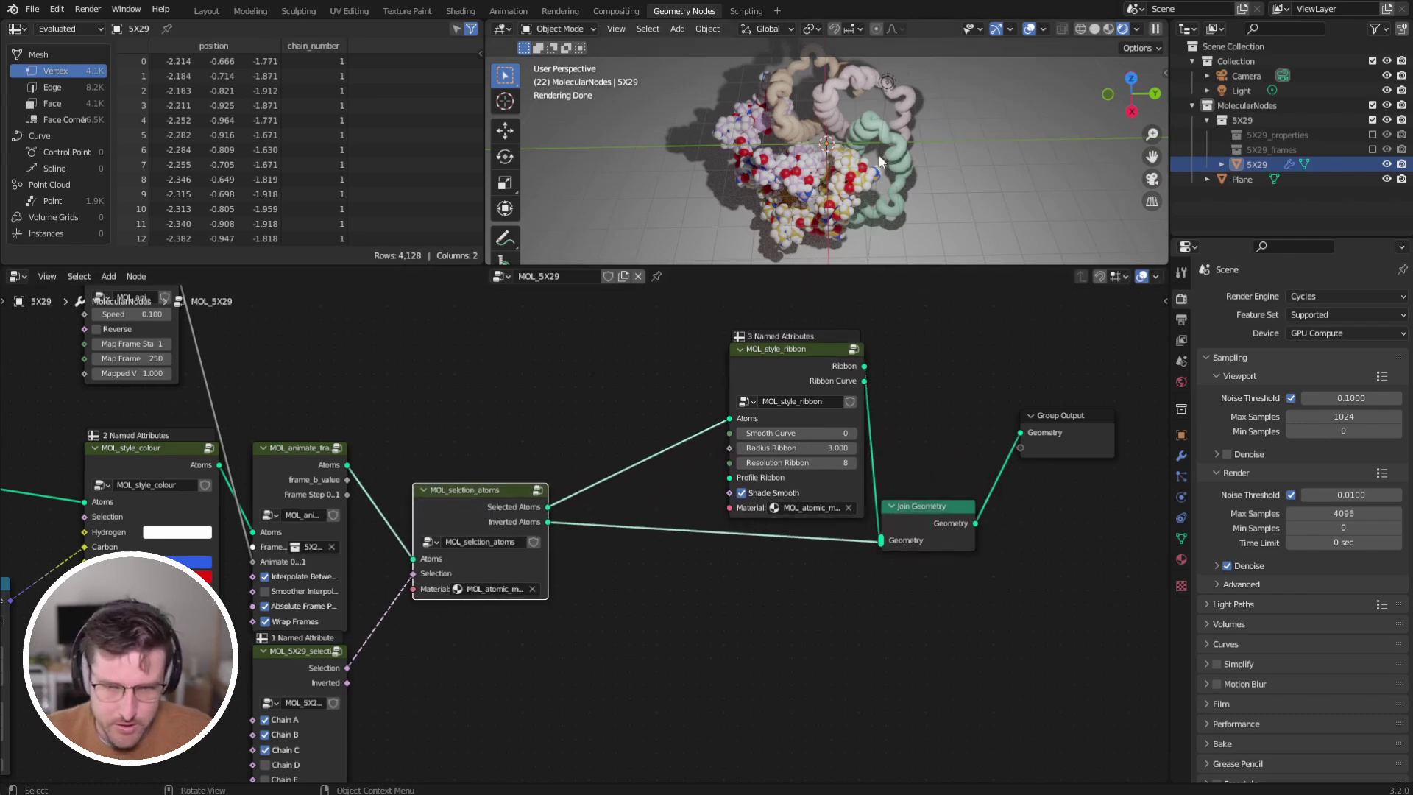
{"action": "middle_click_drag", "start_coordinate": [881, 162], "coordinate": [859, 112]}
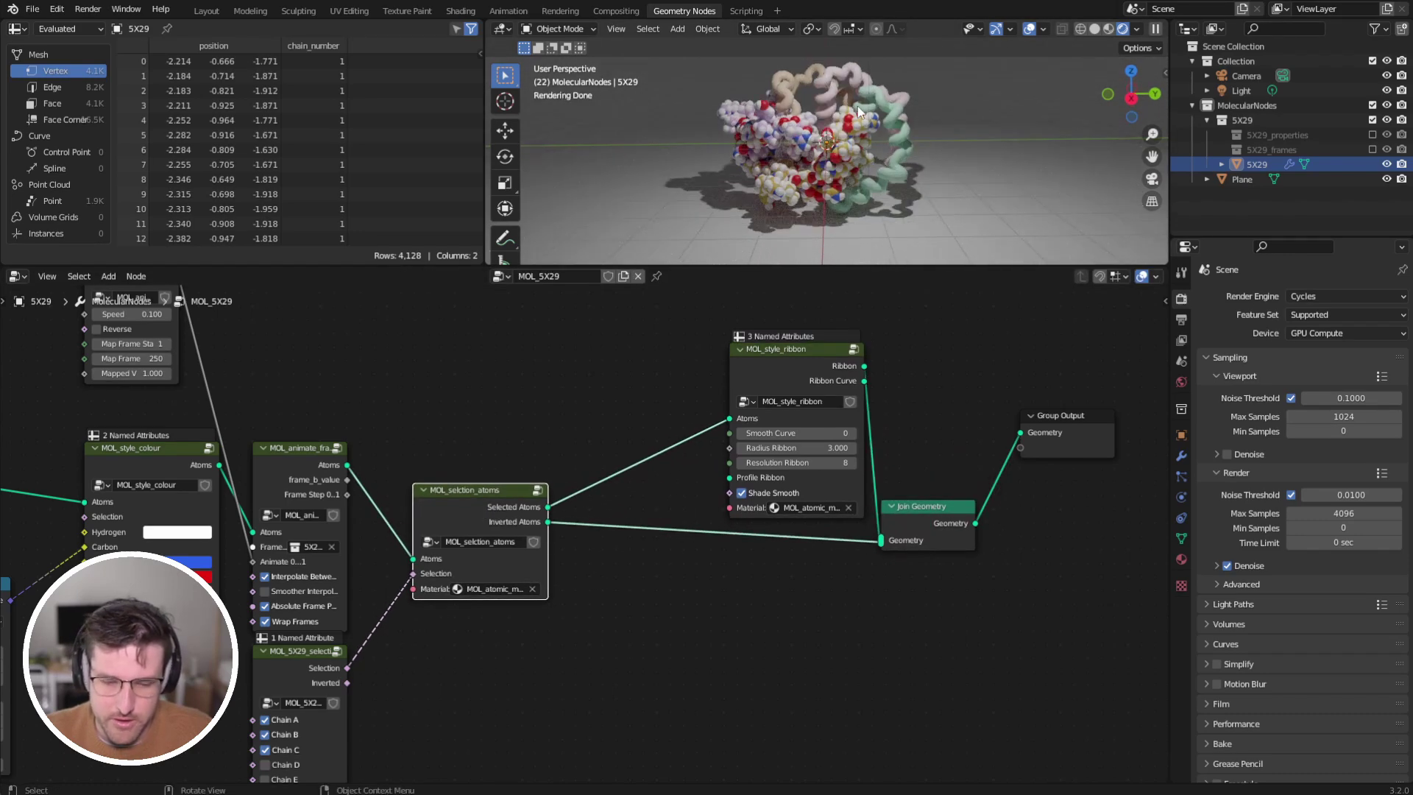
{"action": "middle_click_drag", "start_coordinate": [782, 243], "coordinate": [769, 198]}
{"action": "left_click_drag", "start_coordinate": [814, 370], "coordinate": [779, 400]}
{"action": "left_click_drag", "start_coordinate": [919, 519], "coordinate": [926, 510]}
{"action": "middle_click_drag", "start_coordinate": [865, 484], "coordinate": [853, 538]}
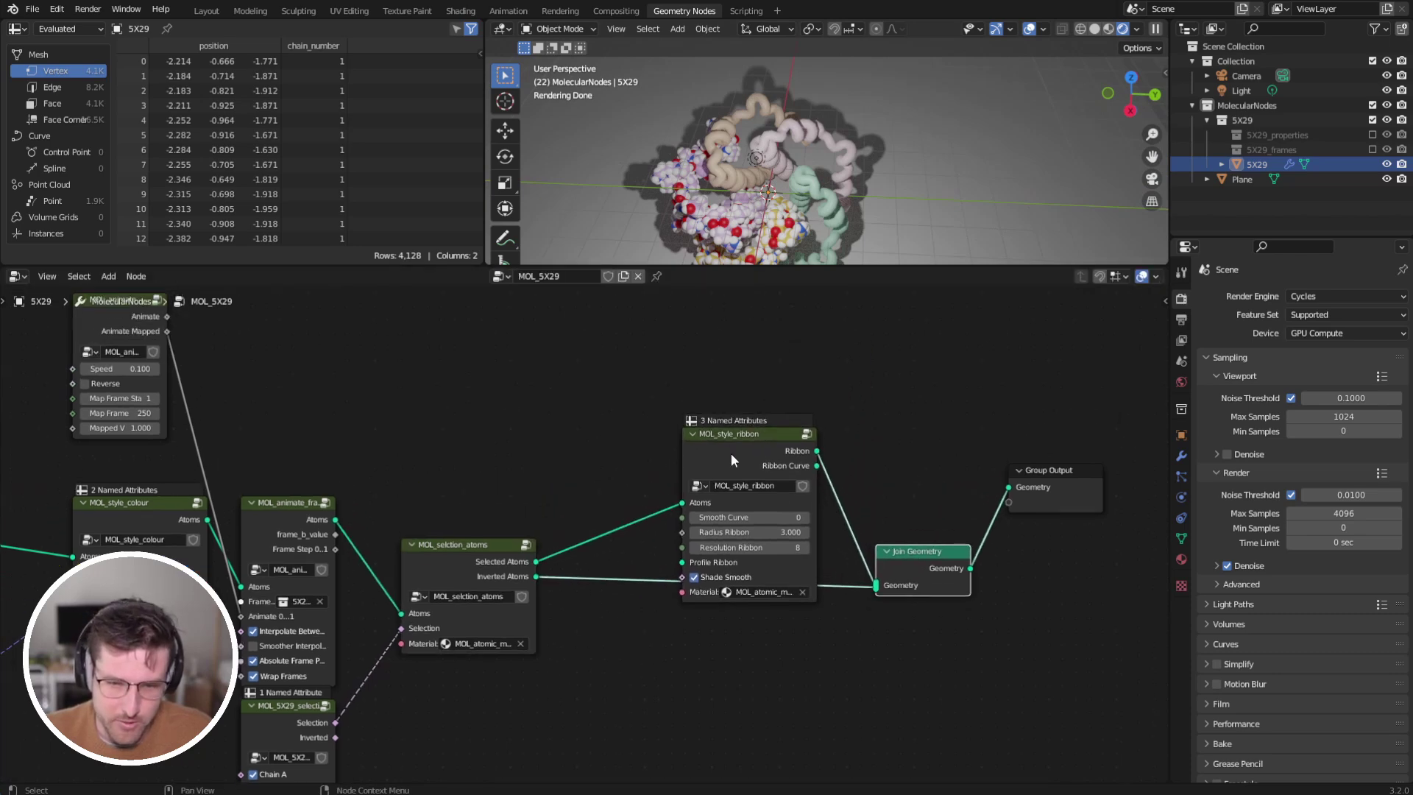
{"action": "left_click_drag", "start_coordinate": [730, 455], "coordinate": [790, 468]}
Duplicate MOL_selction_atoms, place the copy above MOL_style_ribbon, and feed its Atoms input from the original node's Selected Atoms.
{"action": "left_click", "coordinate": [487, 549]}
{"action": "key", "text": "shift+d"}
{"action": "left_click", "coordinate": [658, 353]}
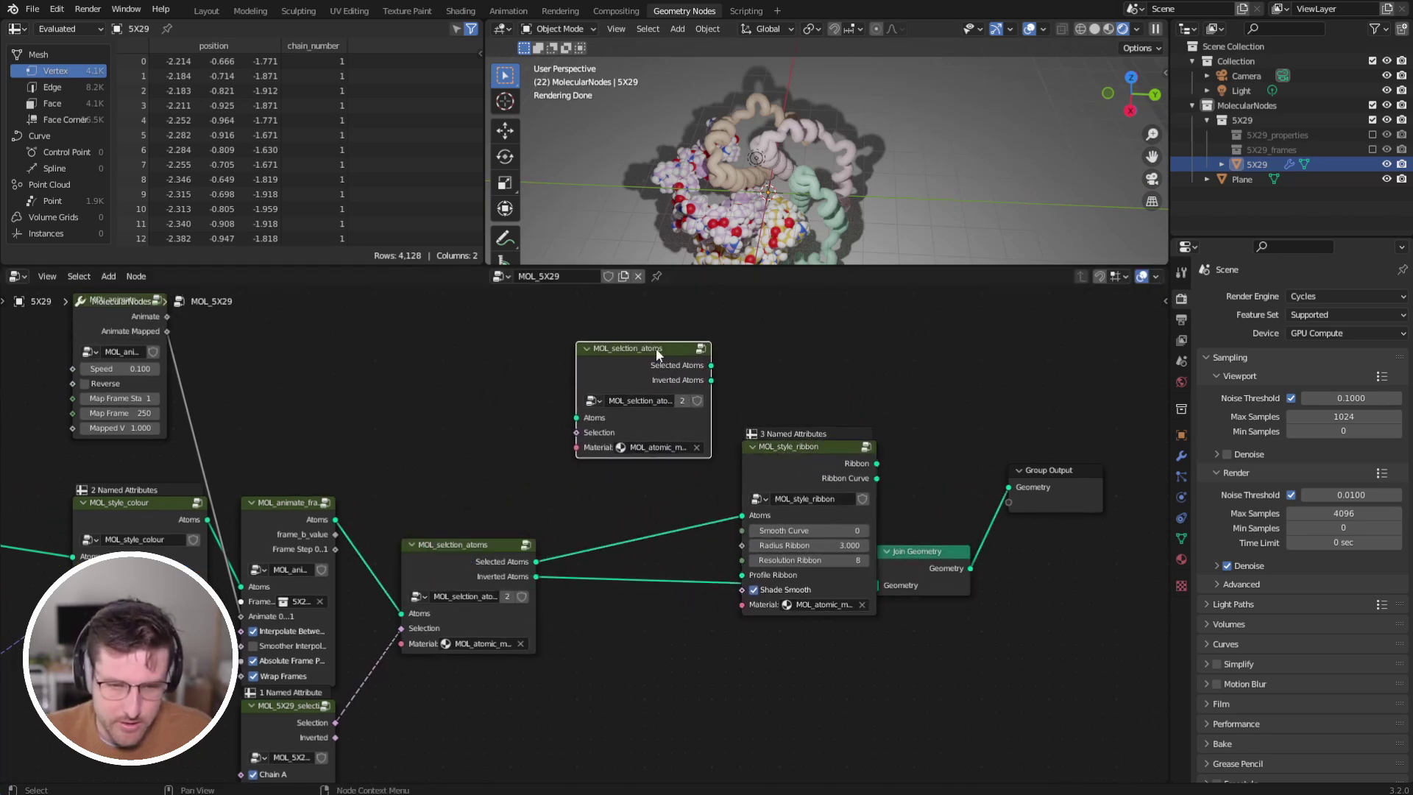
{"action": "left_click_drag", "start_coordinate": [624, 362], "coordinate": [638, 360]}
{"action": "left_click_drag", "start_coordinate": [536, 562], "coordinate": [591, 430]}
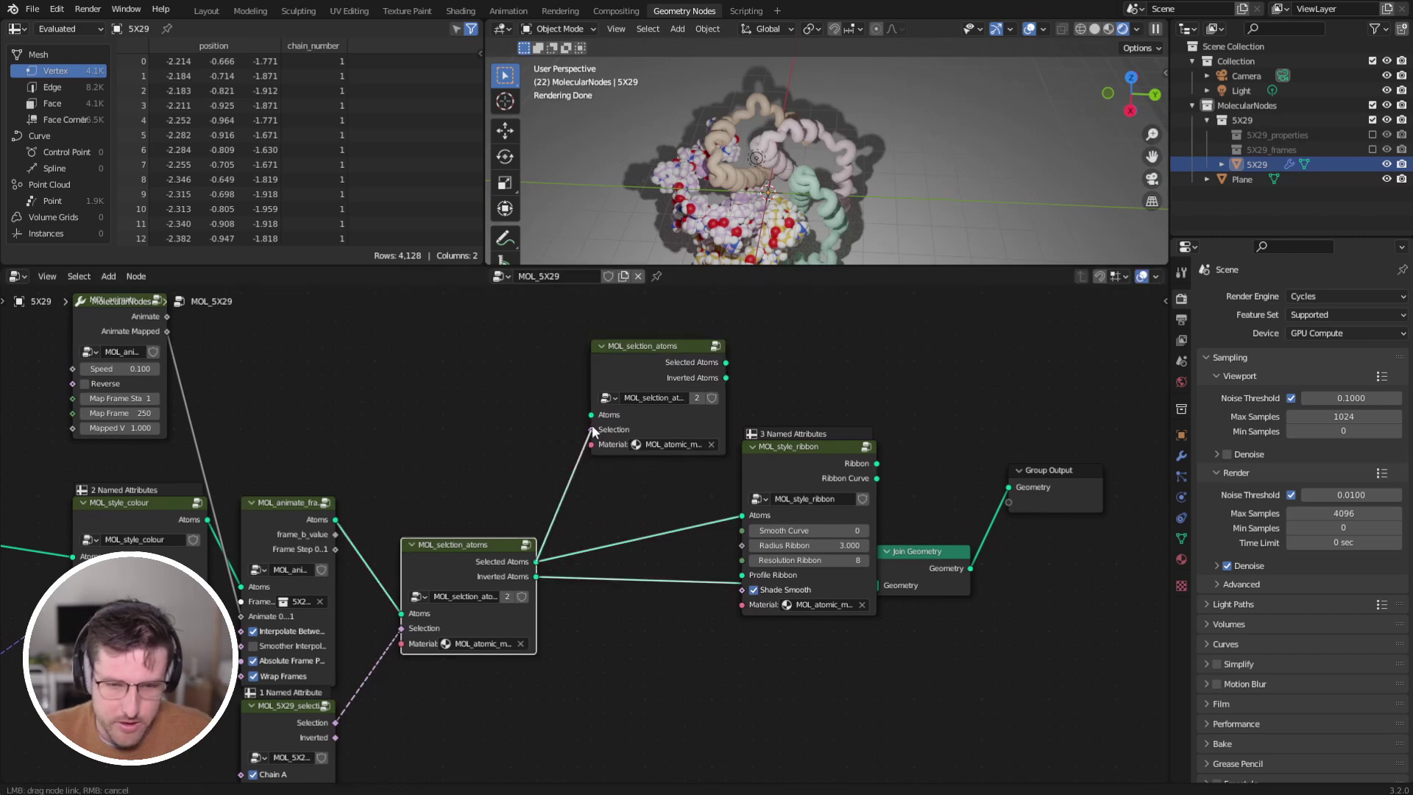
{"action": "left_click_drag", "start_coordinate": [642, 376], "coordinate": [770, 367]}
Move Join Geometry and Group Output further along, and link the duplicated selection node's Selected Atoms to Join Geometry.
{"action": "left_click_drag", "start_coordinate": [901, 495], "coordinate": [1028, 652]}
{"action": "key", "text": "g"}
{"action": "left_click", "coordinate": [1133, 598]}
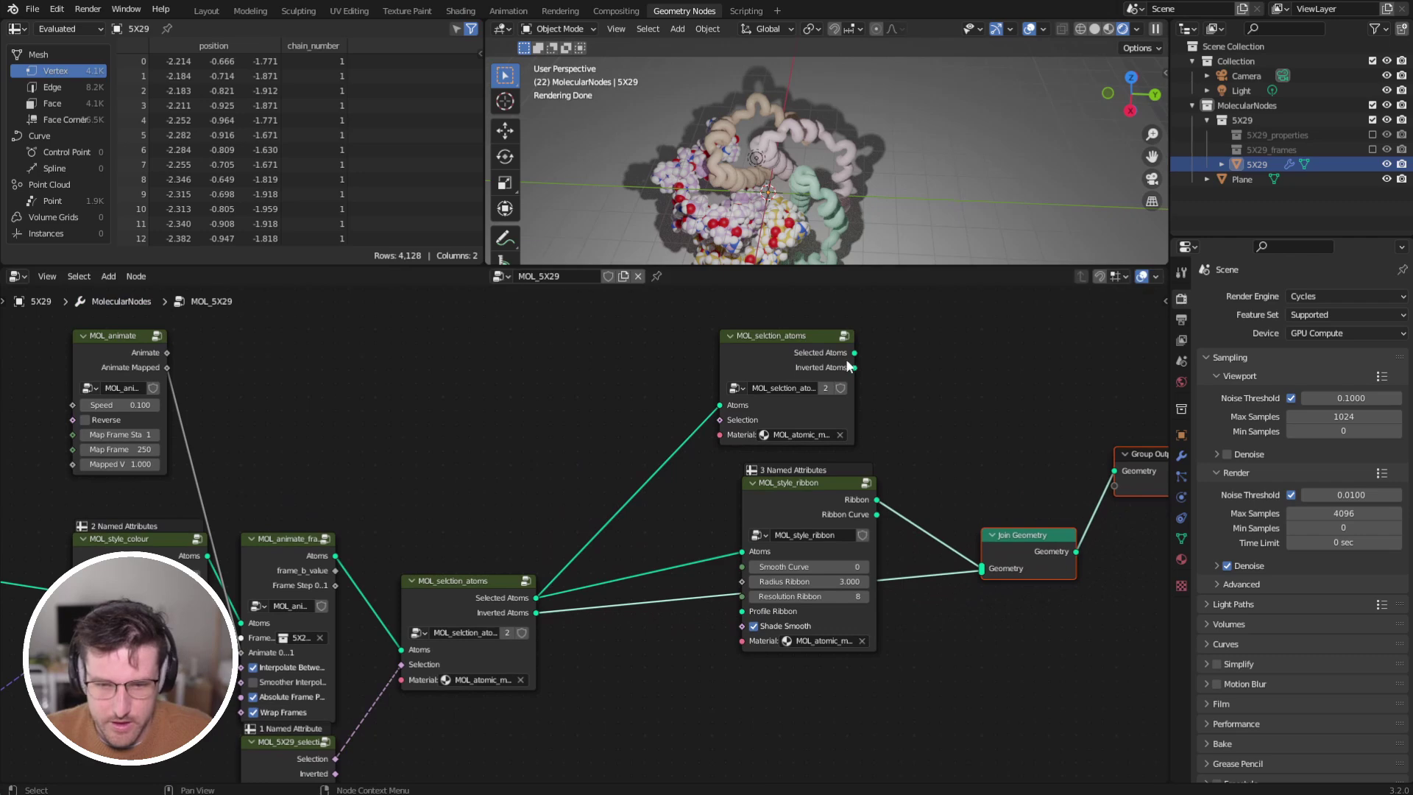
{"action": "left_click_drag", "start_coordinate": [854, 353], "coordinate": [1039, 509]}
{"action": "middle_click_drag", "start_coordinate": [766, 153], "coordinate": [770, 99]}
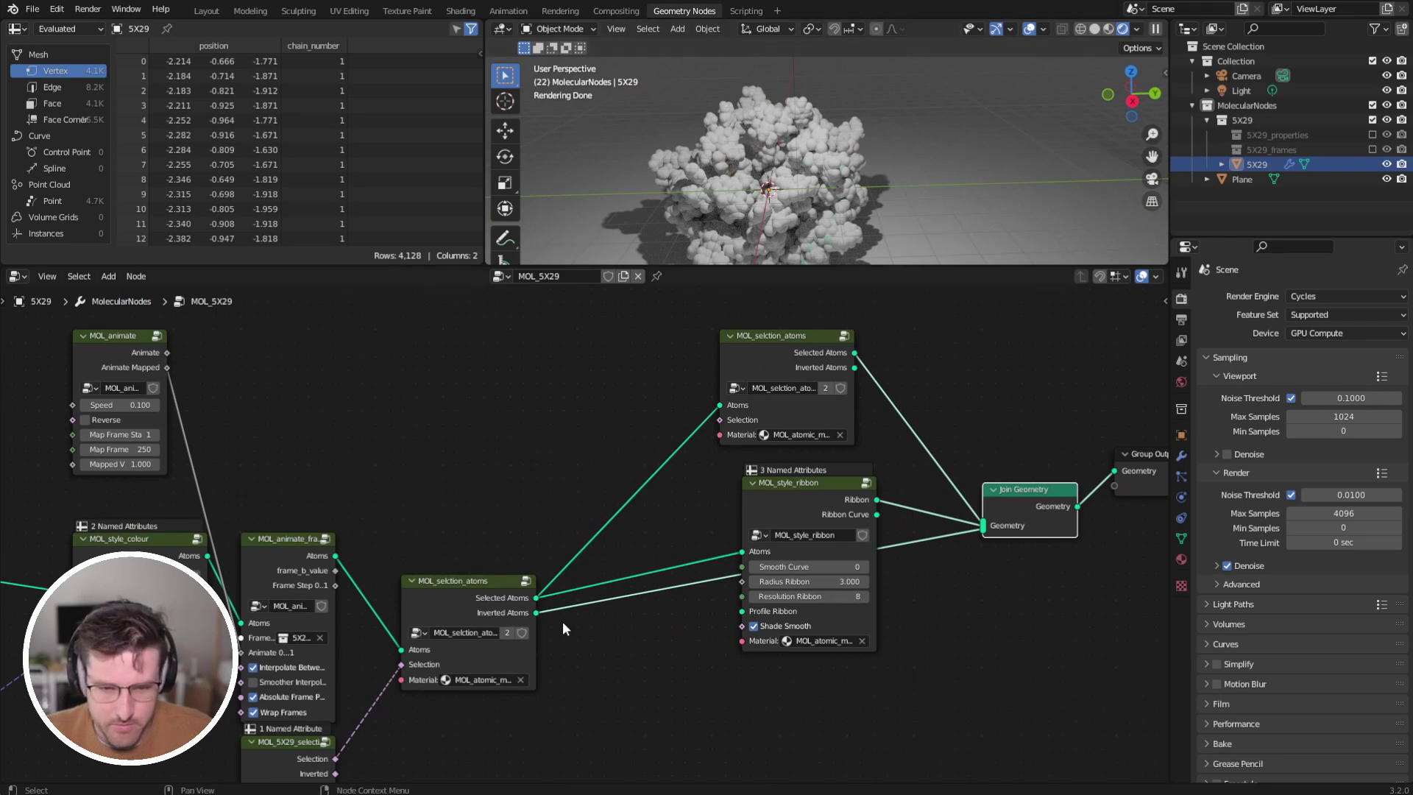
Insert a Geometry to Instance node between the duplicated MOL_selction_atoms node and Join Geometry.
{"action": "middle_click_drag", "start_coordinate": [845, 597], "coordinate": [789, 557]}
{"action": "key", "text": "shift+a"}
{"action": "mouse_move", "coordinate": [930, 381]}
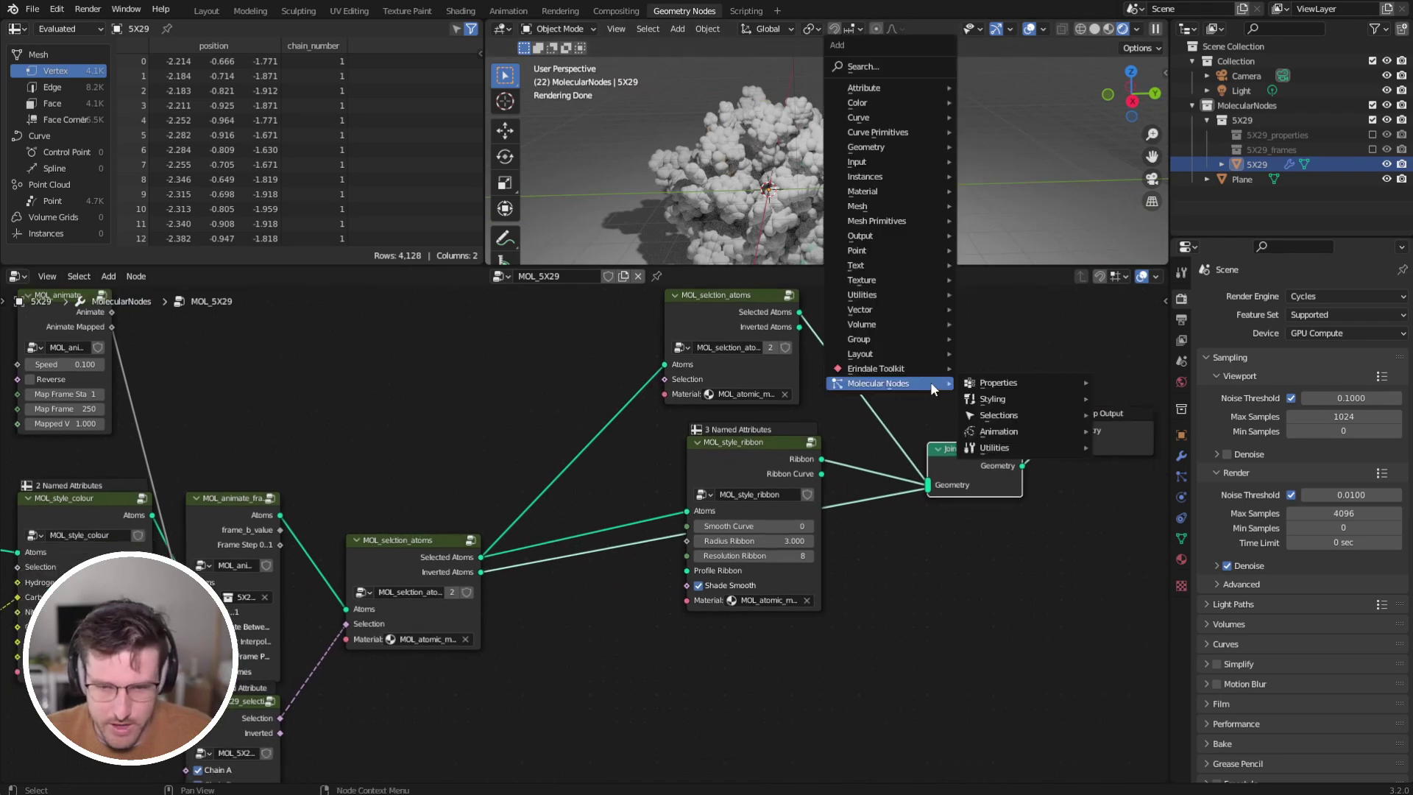
{"action": "mouse_move", "coordinate": [1027, 390]}
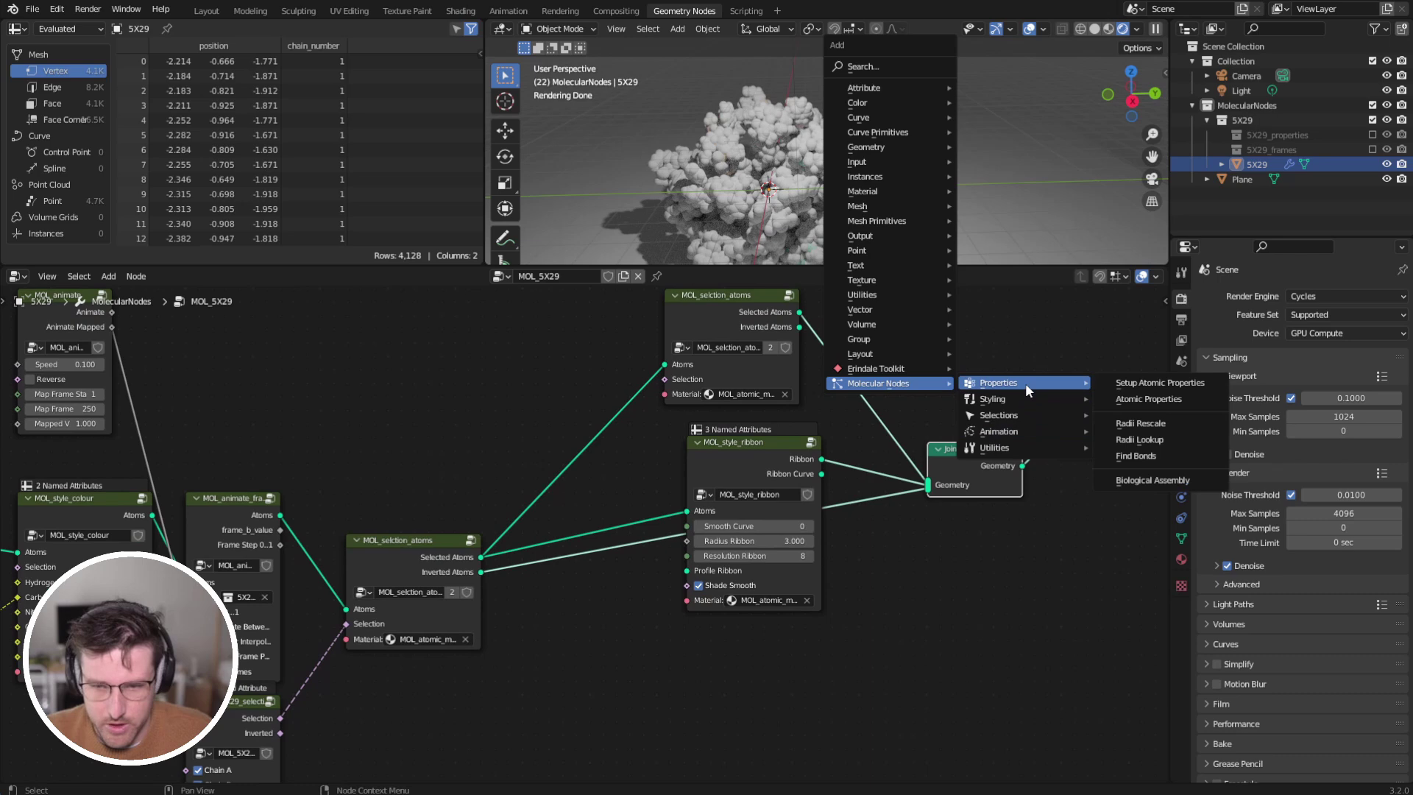
{"action": "key", "text": "shift+a"}
{"action": "type", "text": "as"}
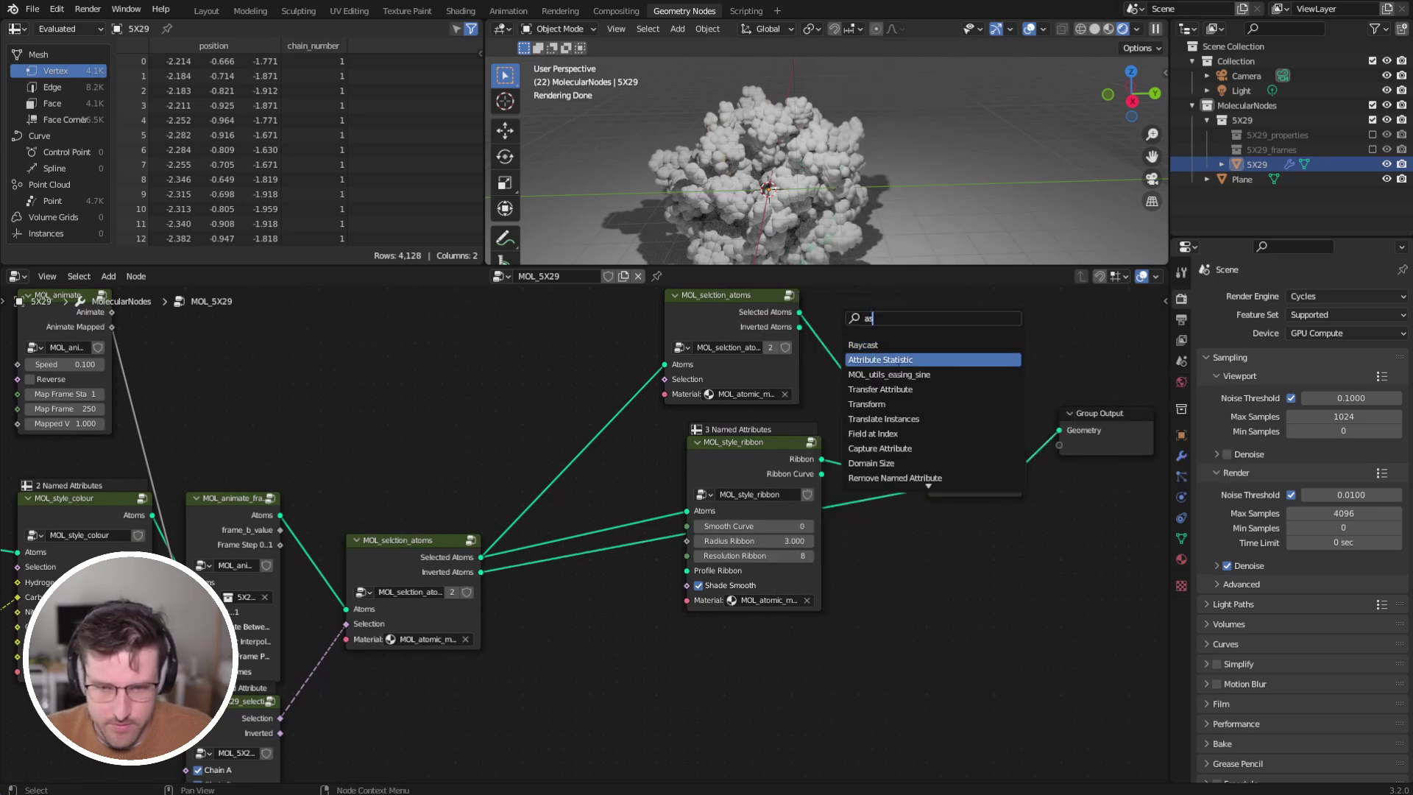
{"action": "type", "text": " isnt"}
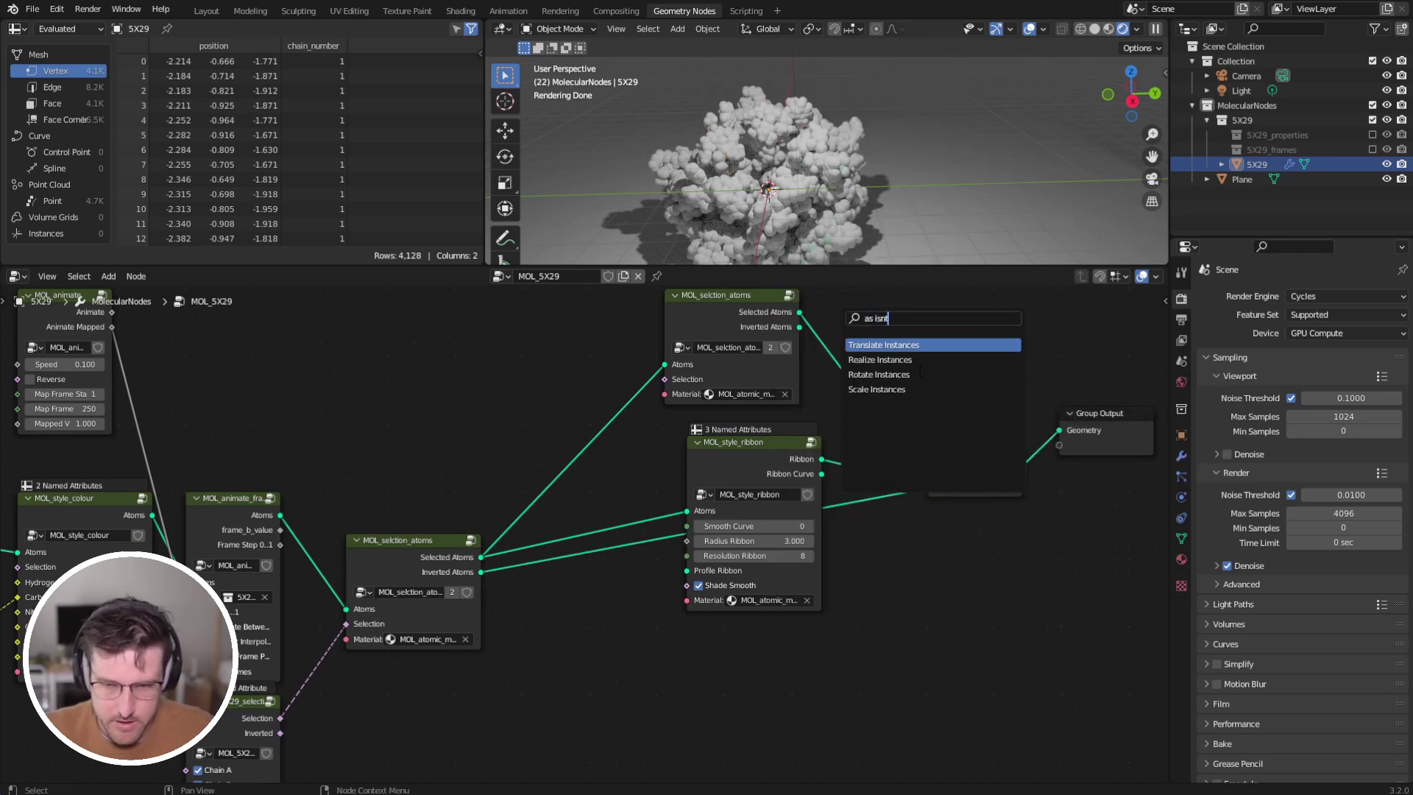
{"action": "key", "text": "BackSpace"}
{"action": "key", "text": "BackSpace"}
{"action": "key", "text": "BackSpace"}
{"action": "key", "text": "BackSpace"}
{"action": "key", "text": "BackSpace"}
{"action": "key", "text": "BackSpace"}
{"action": "key", "text": "BackSpace"}
{"action": "type", "text": "geom"}
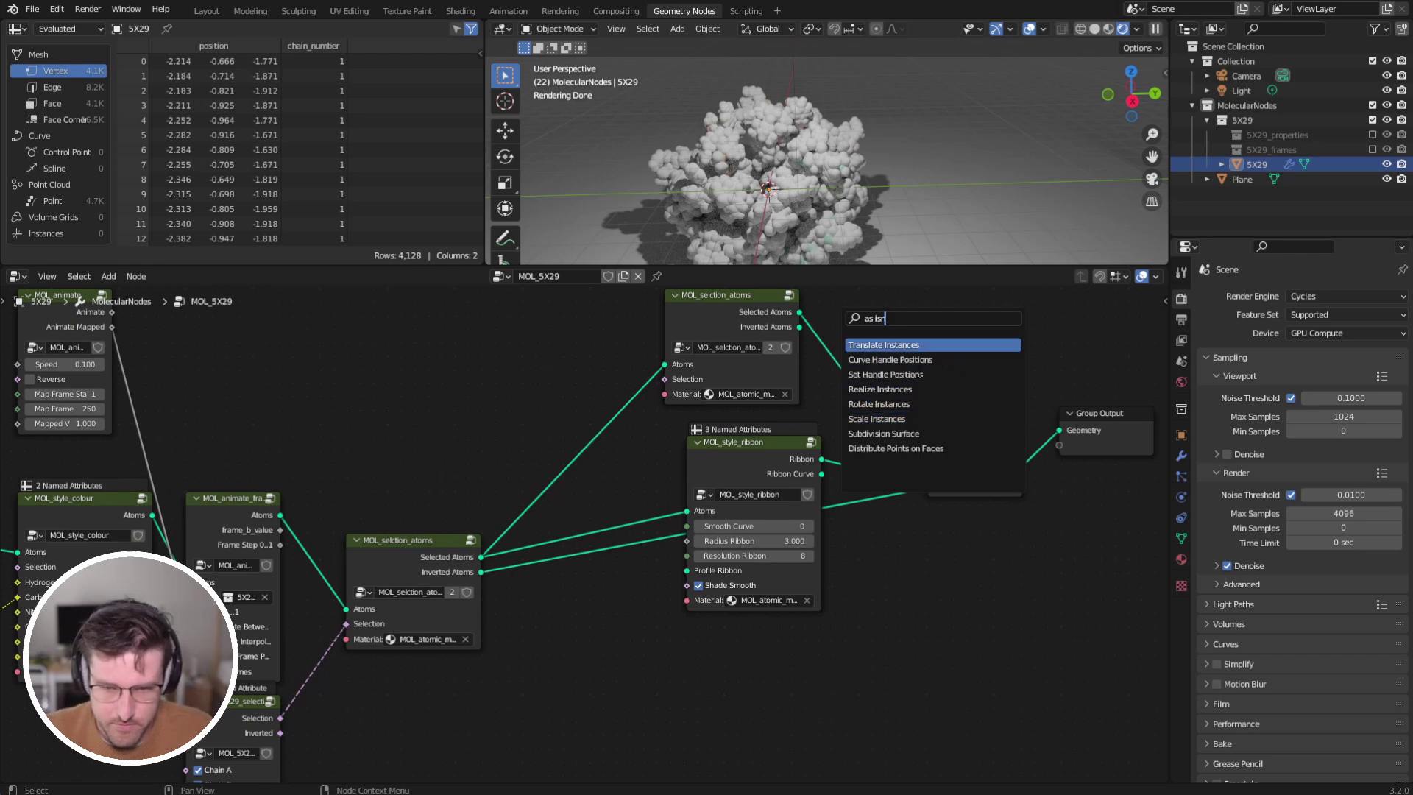
{"action": "type", "text": "rty"}
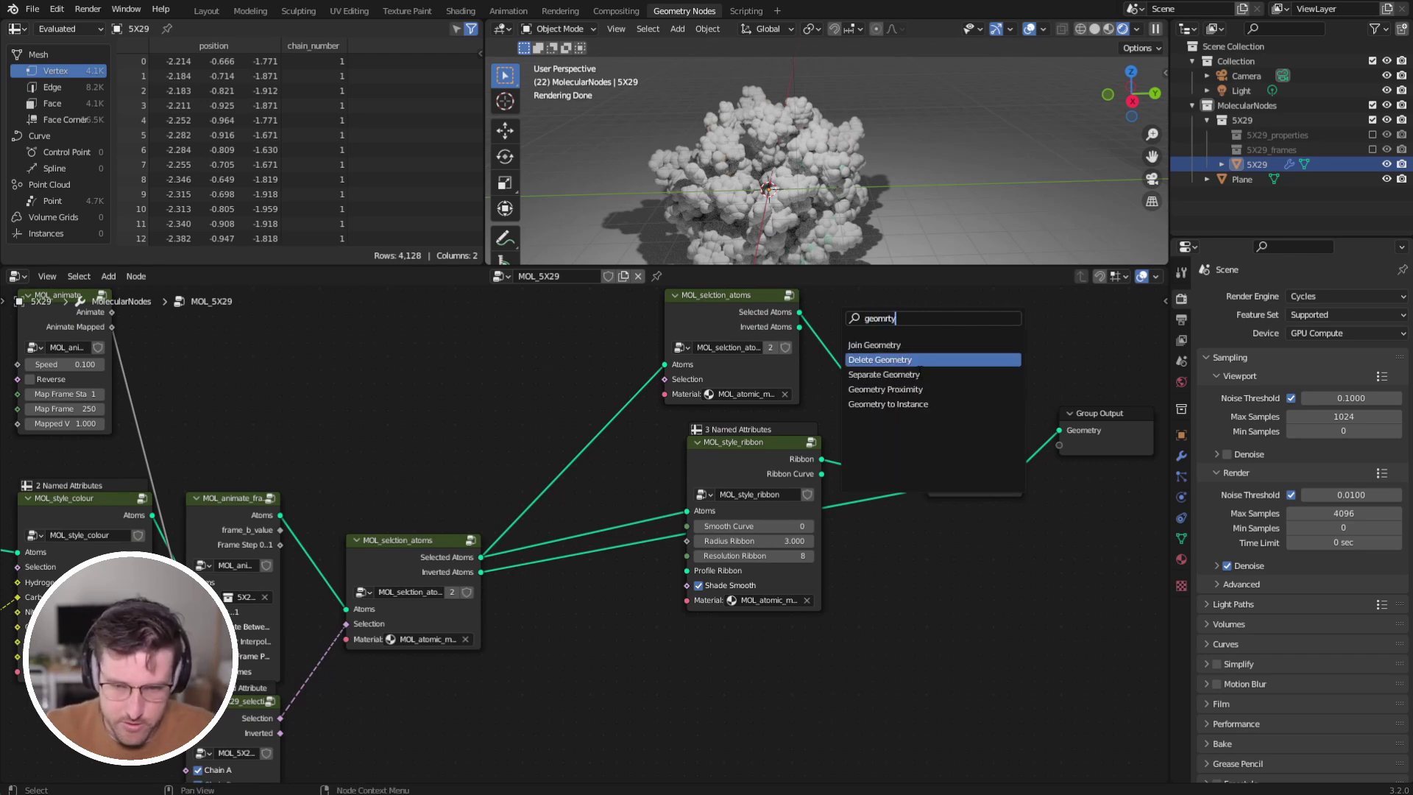
{"action": "left_click", "coordinate": [907, 404]}
{"action": "left_click", "coordinate": [913, 400]}
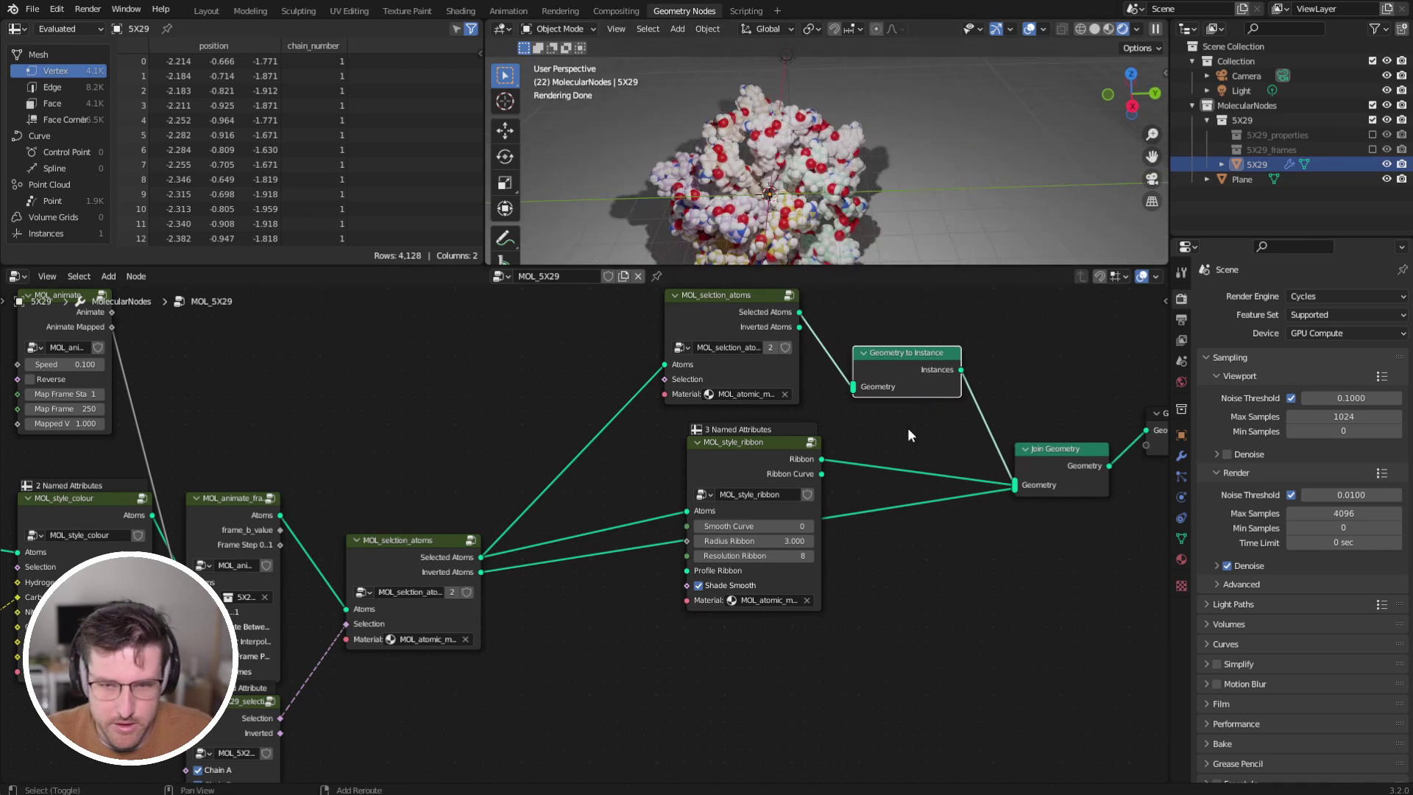
{"action": "left_click_drag", "start_coordinate": [900, 381], "coordinate": [918, 384]}
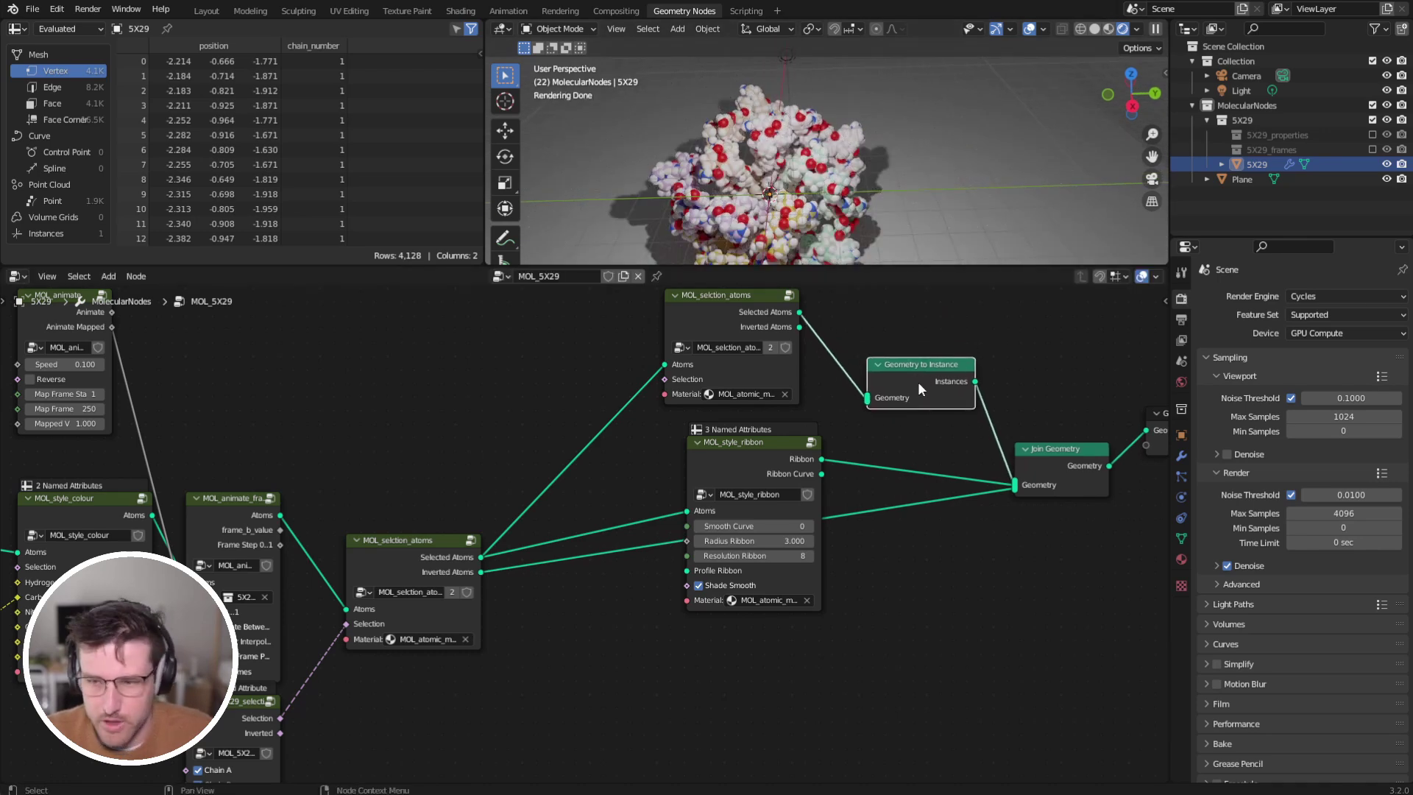
{"action": "scroll", "coordinate": [804, 251], "scroll_direction": "up", "scroll_amount": 1}
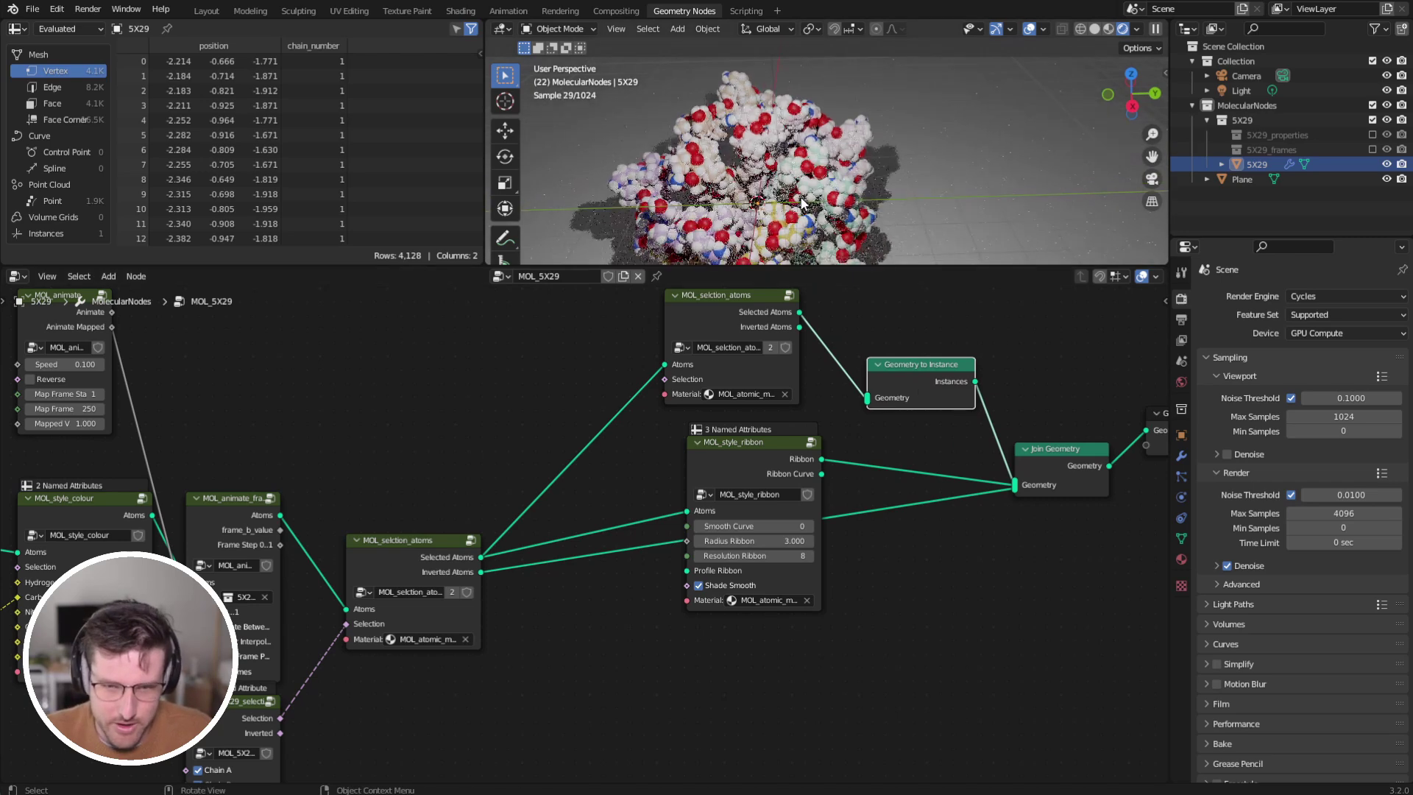
Add a Selection AA Name node and connect its Selection output to the Selection input of the duplicated MOL_selction_atoms node.
{"action": "middle_click_drag", "start_coordinate": [832, 351], "coordinate": [925, 396], "text": "shift"}
{"action": "left_click_drag", "start_coordinate": [830, 376], "coordinate": [855, 357]}
{"action": "key", "text": "shift+a"}
{"action": "mouse_move", "coordinate": [581, 690]}
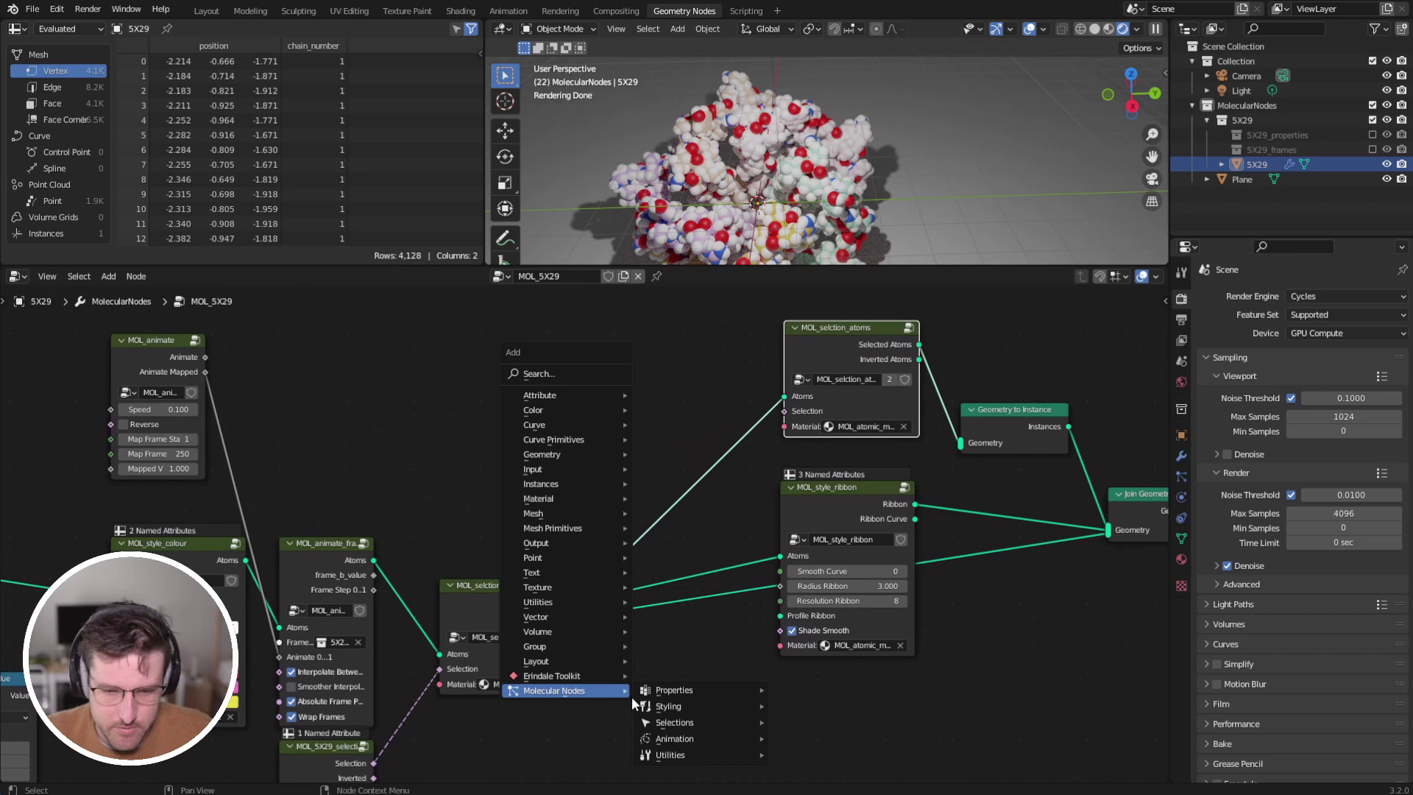
{"action": "mouse_move", "coordinate": [708, 706]}
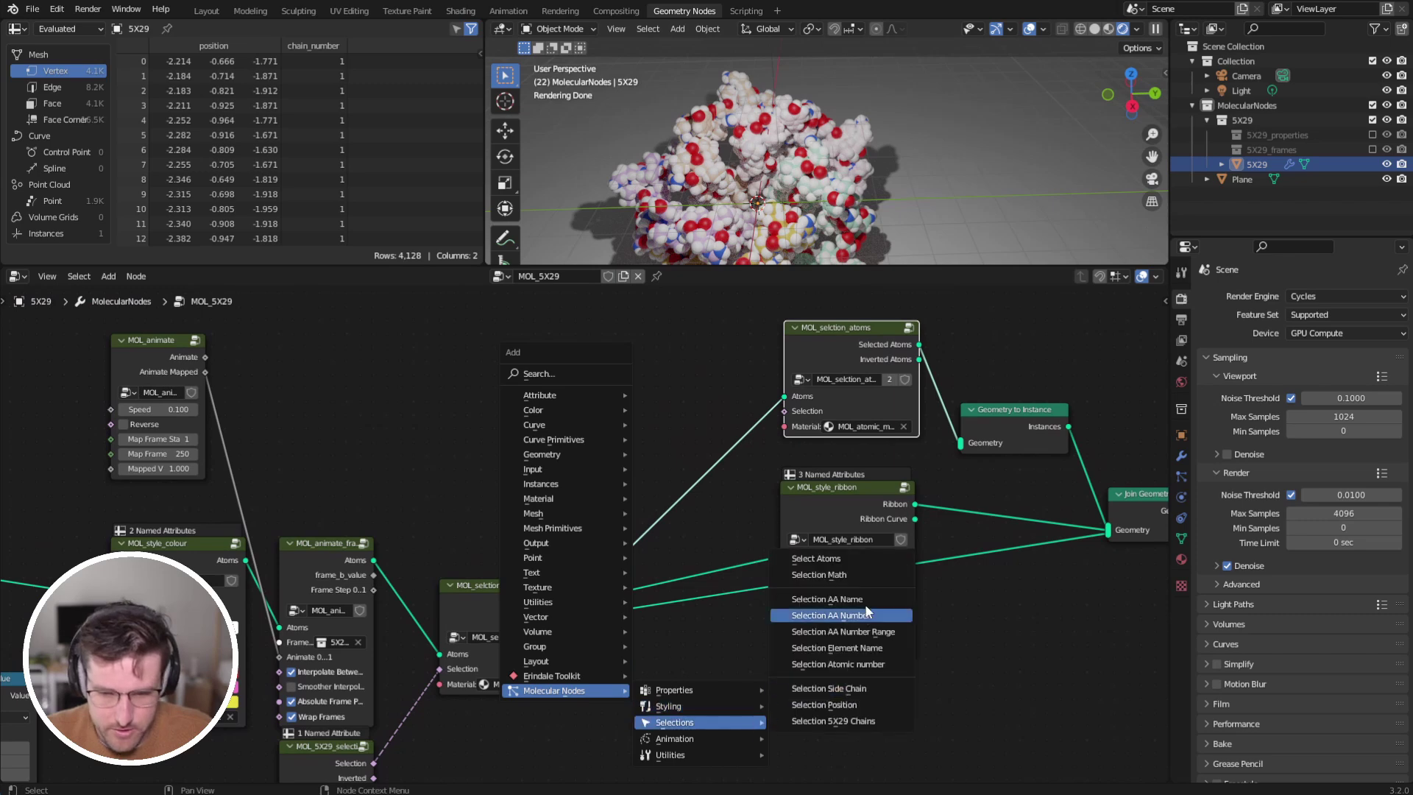
{"action": "left_click", "coordinate": [865, 603]}
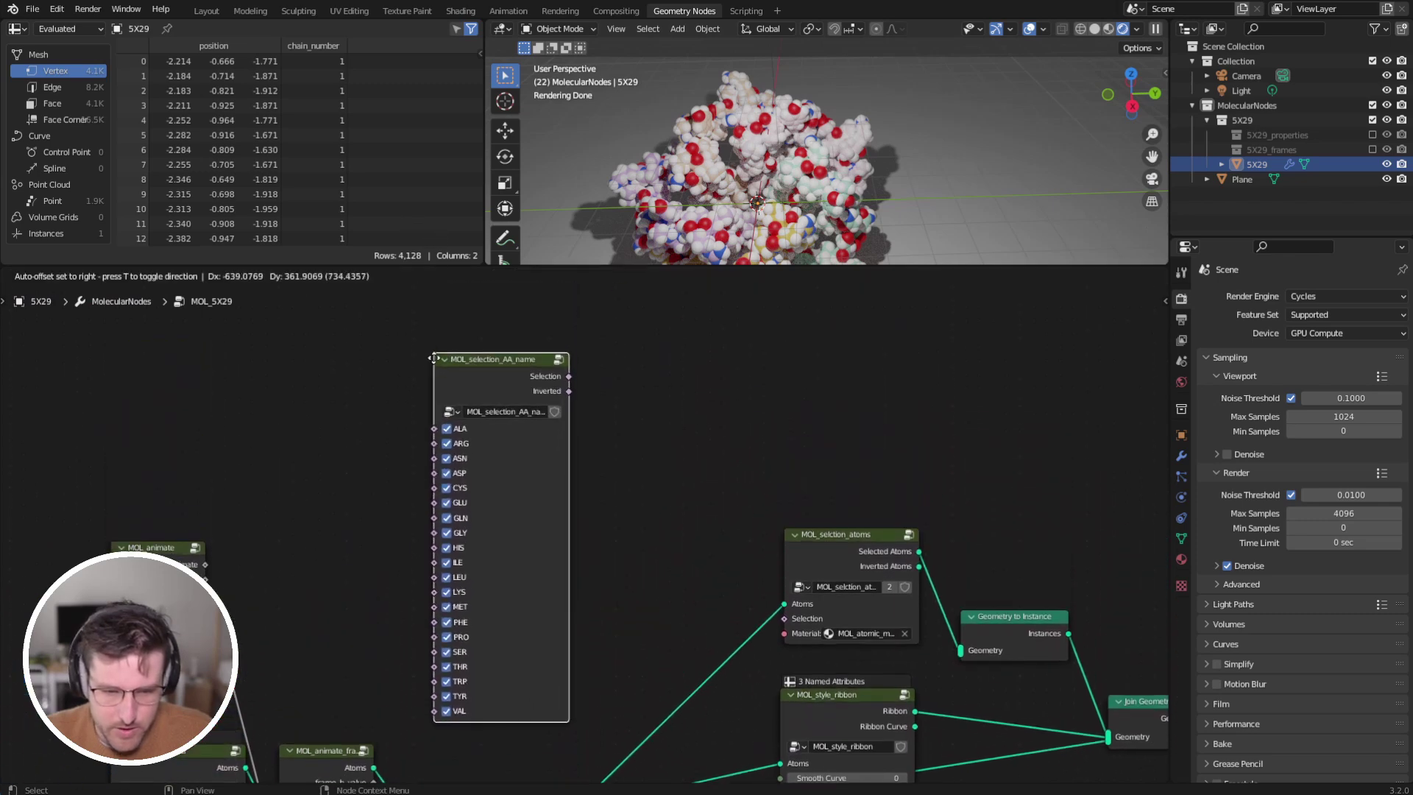
{"action": "left_click", "coordinate": [439, 406]}
{"action": "scroll", "coordinate": [515, 398], "scroll_direction": "down", "scroll_amount": 2, "text": "shift"}
{"action": "left_click_drag", "start_coordinate": [570, 360], "coordinate": [788, 558]}
{"action": "middle_click_drag", "start_coordinate": [680, 492], "coordinate": [702, 468]}
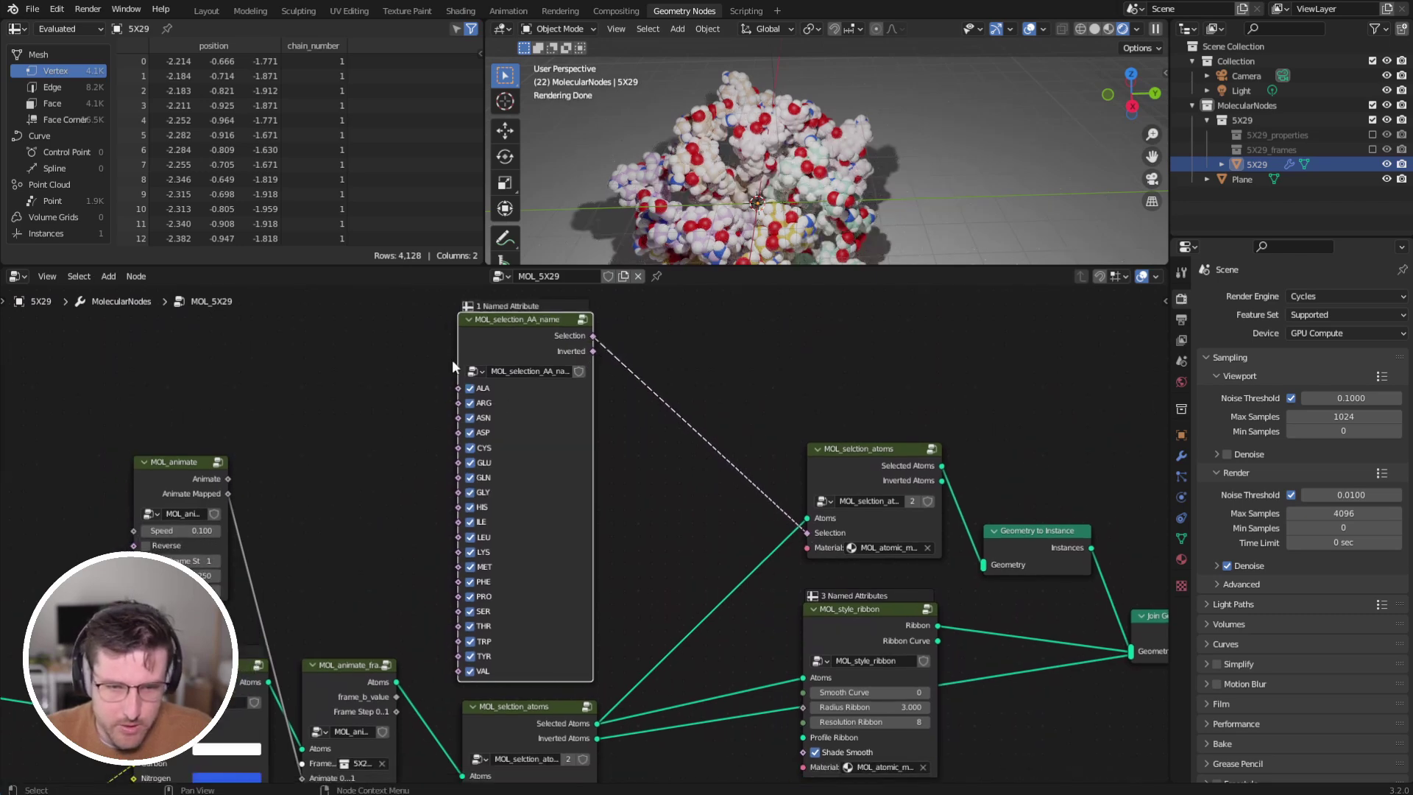
Disable all amino acids in MOL_selection_AA_name except ALA, ARG and ASN.
{"action": "left_click_drag", "start_coordinate": [472, 392], "coordinate": [469, 611]}
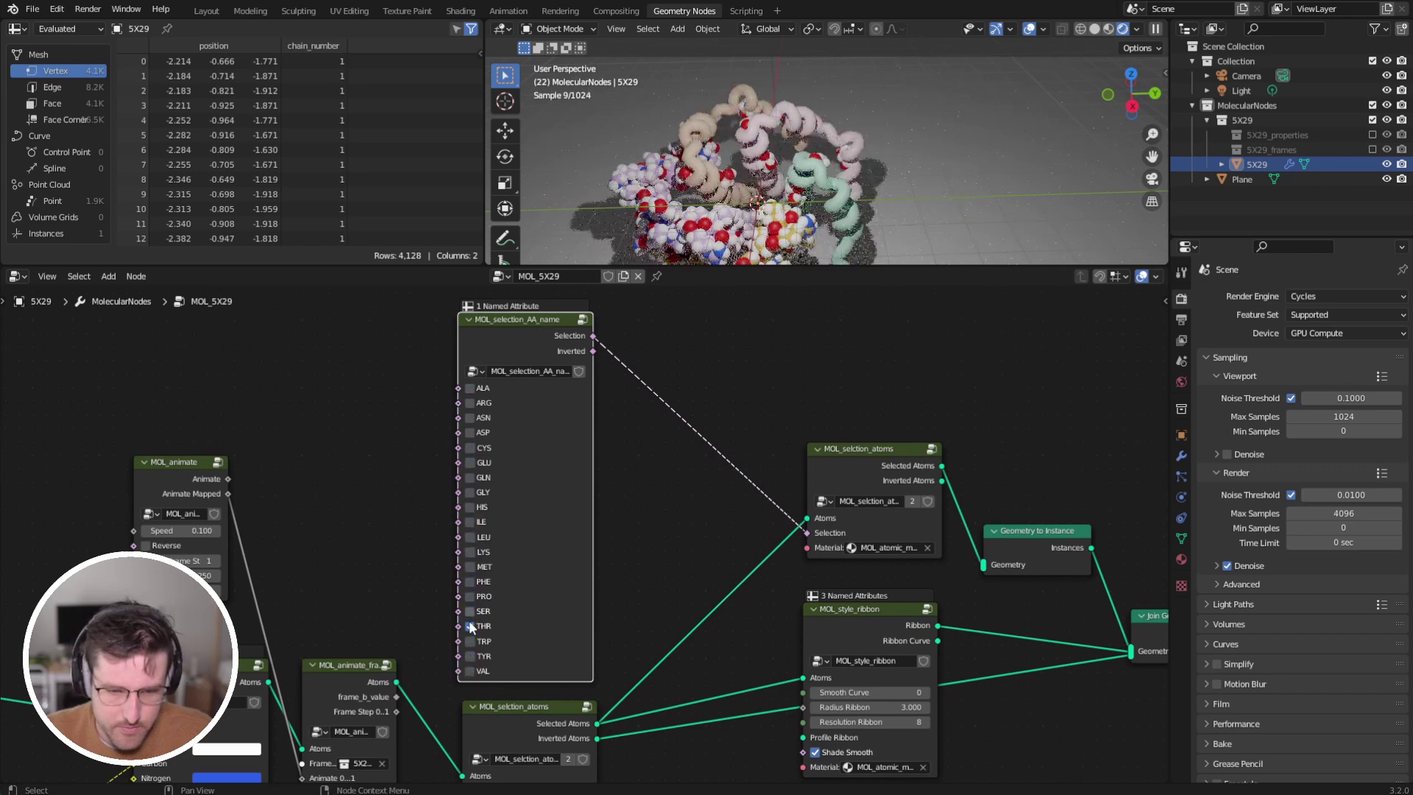
{"action": "left_click", "coordinate": [469, 388]}
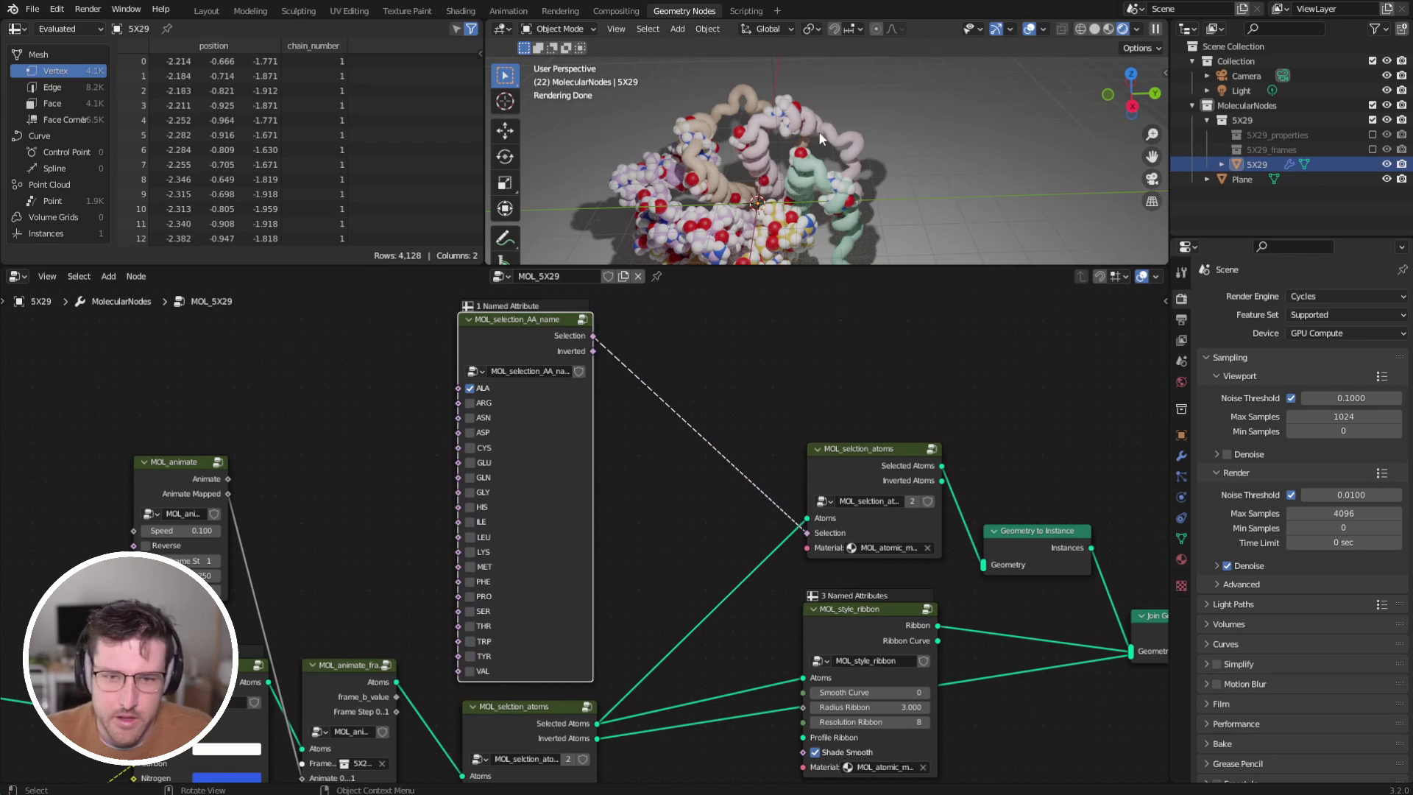
{"action": "middle_click_drag", "start_coordinate": [819, 131], "coordinate": [773, 144]}
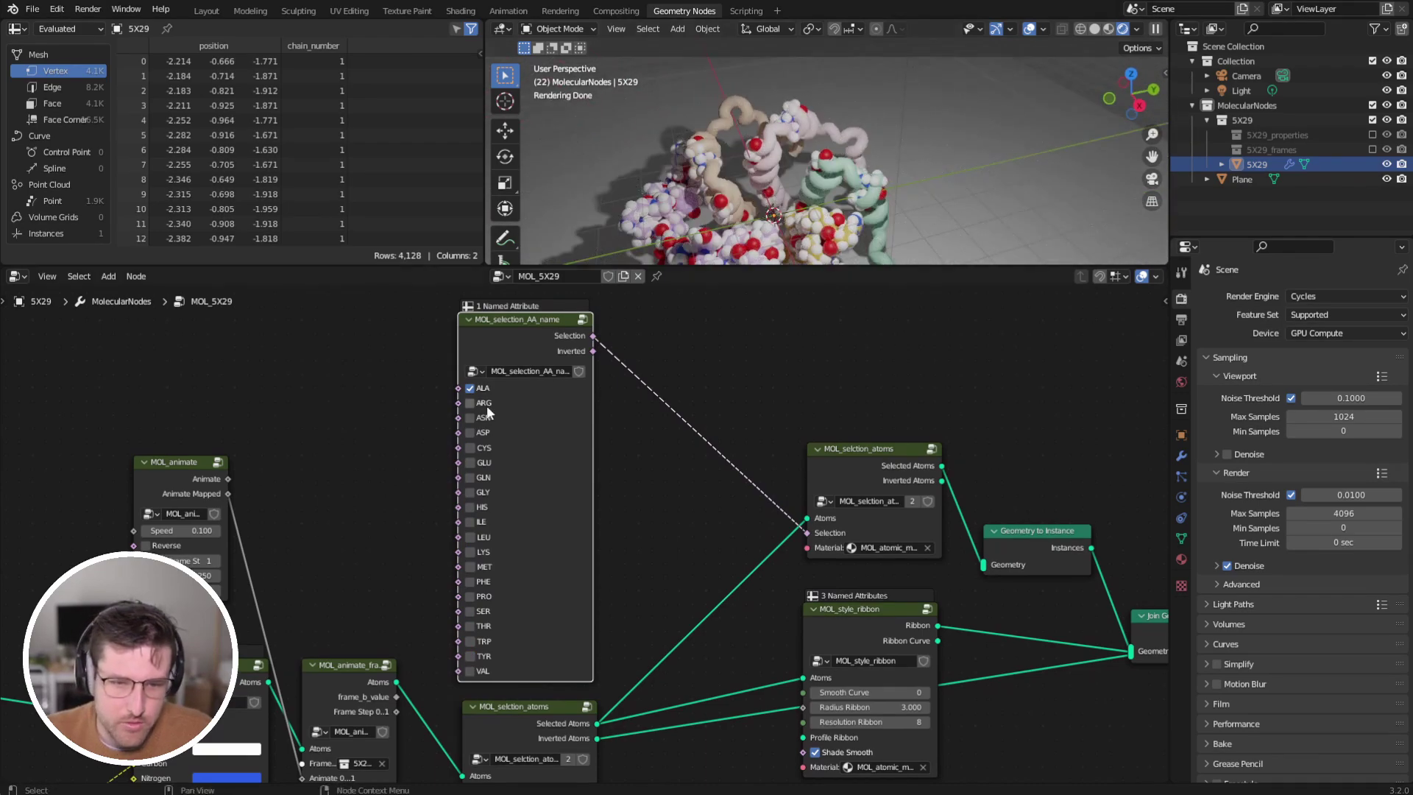
{"action": "left_click", "coordinate": [470, 404]}
{"action": "left_click", "coordinate": [469, 418]}
{"action": "middle_click_drag", "start_coordinate": [897, 148], "coordinate": [906, 115]}
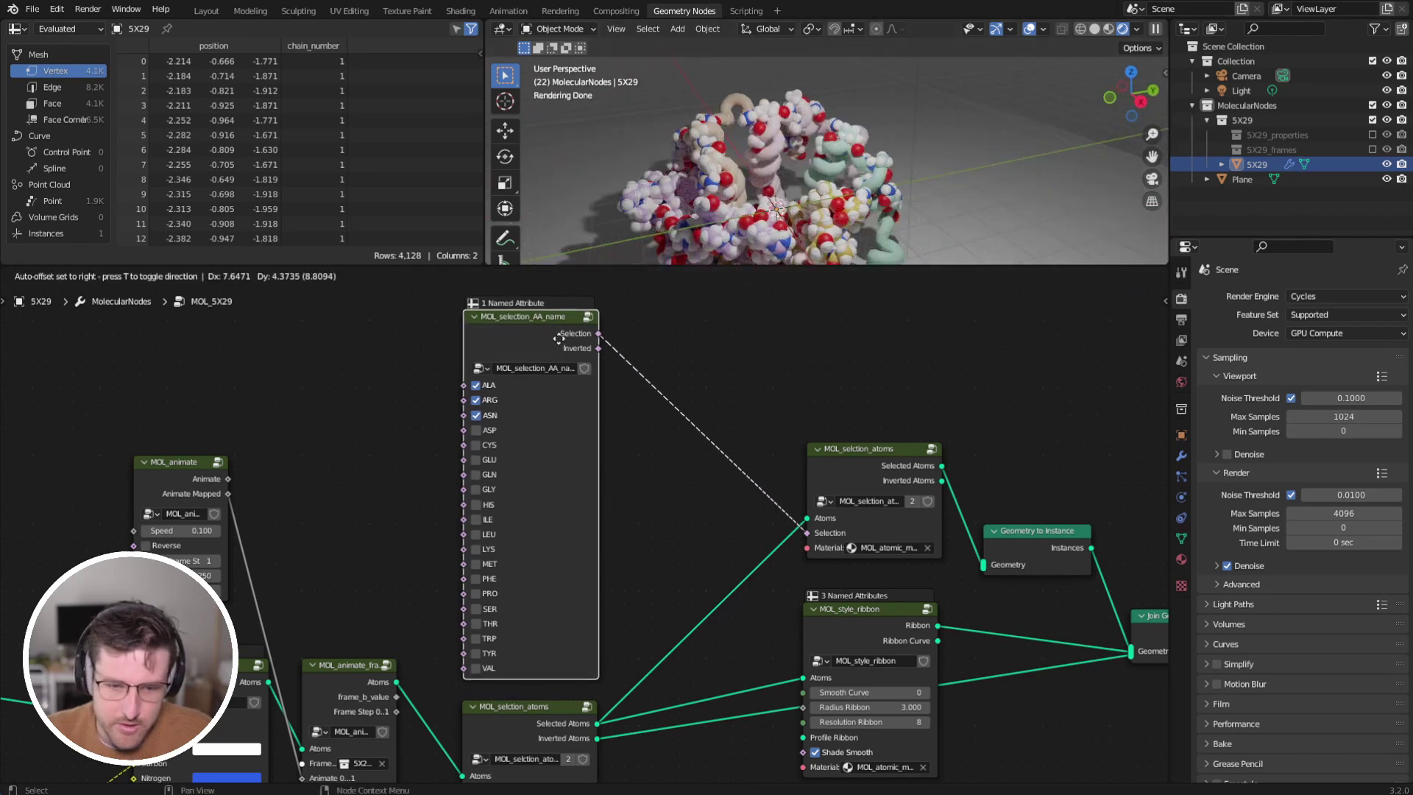
{"action": "middle_click_drag", "start_coordinate": [591, 352], "coordinate": [396, 365]}
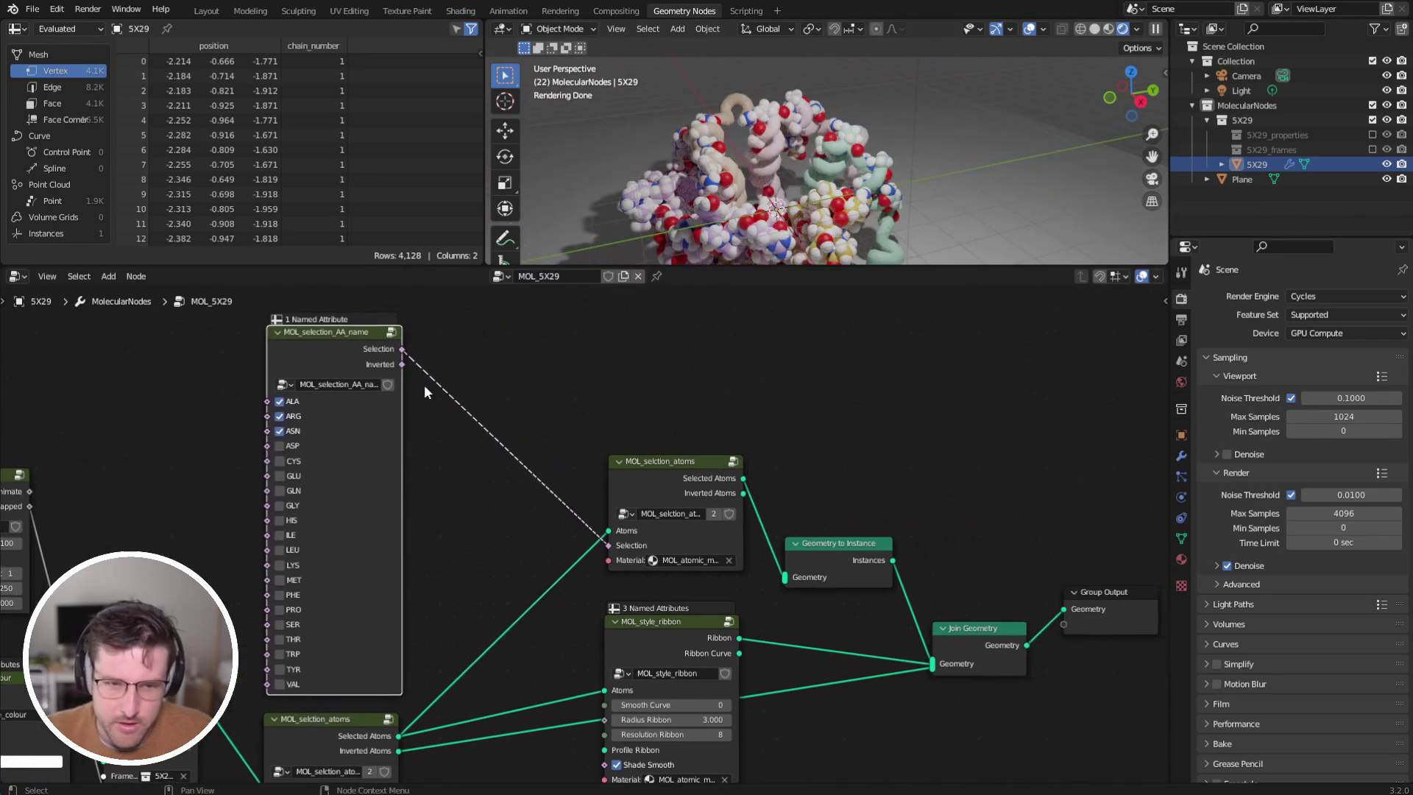
{"action": "middle_click_drag", "start_coordinate": [639, 427], "coordinate": [844, 463]}
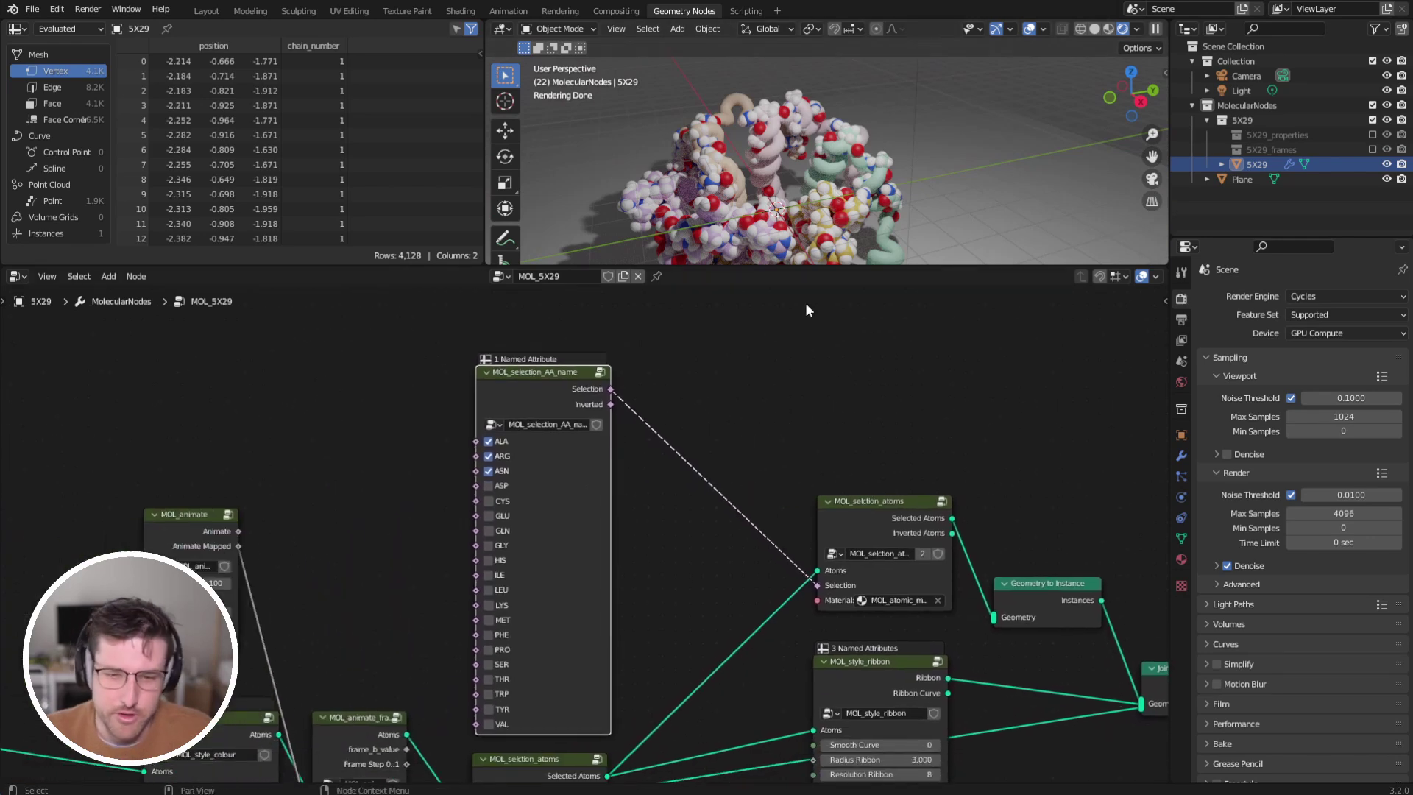
{"action": "middle_click_drag", "start_coordinate": [765, 383], "coordinate": [723, 415]}
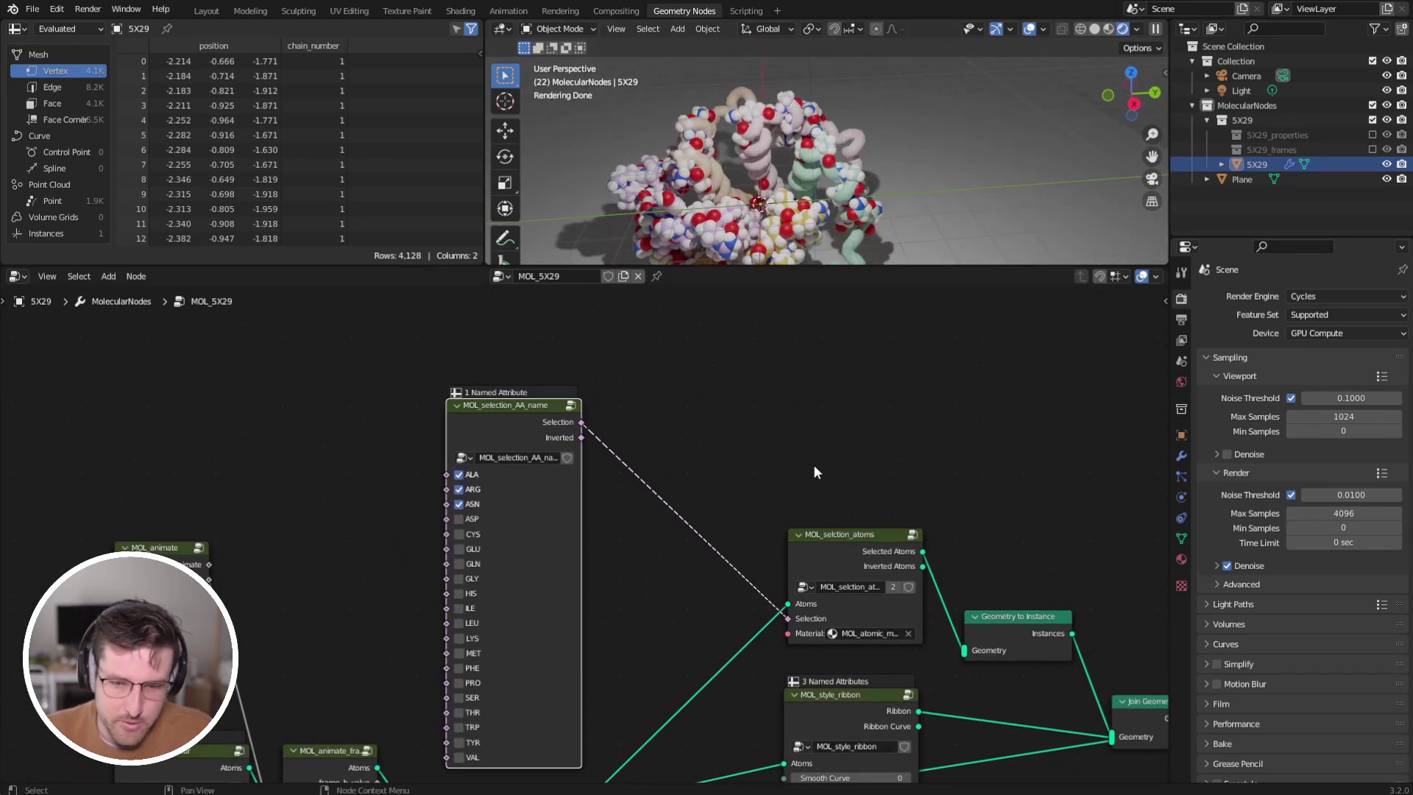
{"action": "key", "text": "shift+a"}
{"action": "mouse_move", "coordinate": [815, 475]}
{"action": "mouse_move", "coordinate": [917, 509]}
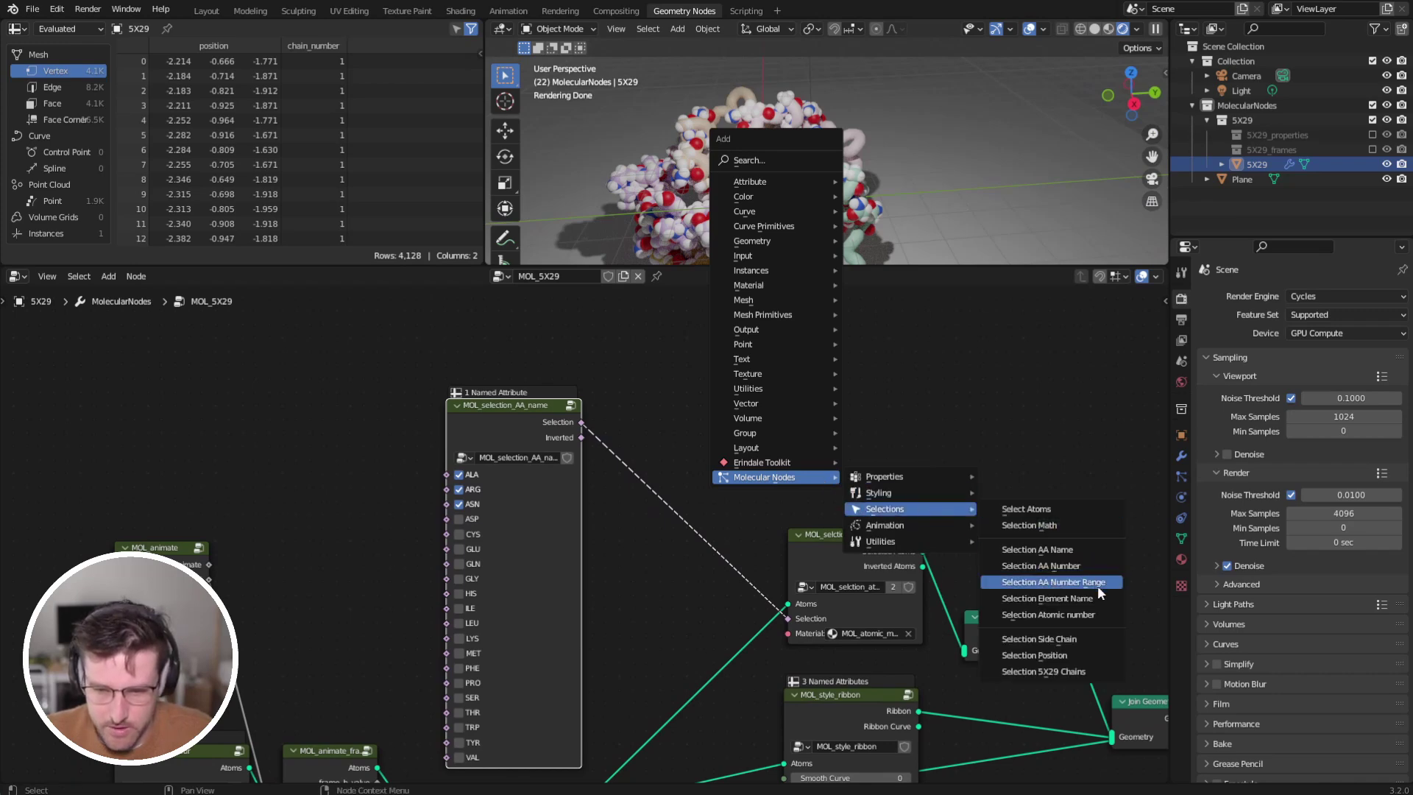
{"action": "left_click", "coordinate": [1085, 564]}
{"action": "left_click", "coordinate": [730, 394]}
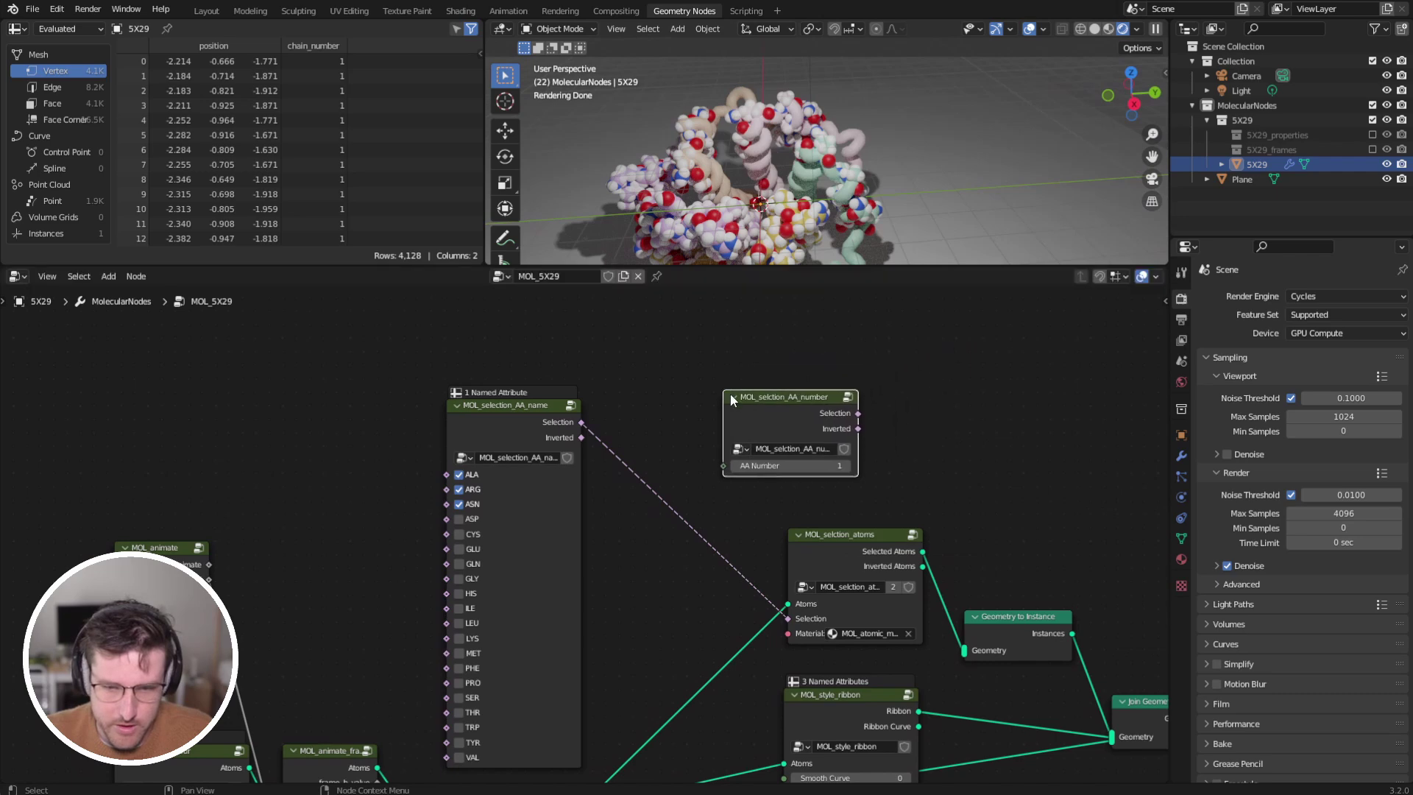
{"action": "key", "text": "x"}
Add a Selection AA Number Range node above the duplicated MOL_selction_atoms node.
{"action": "key", "text": "shift+a"}
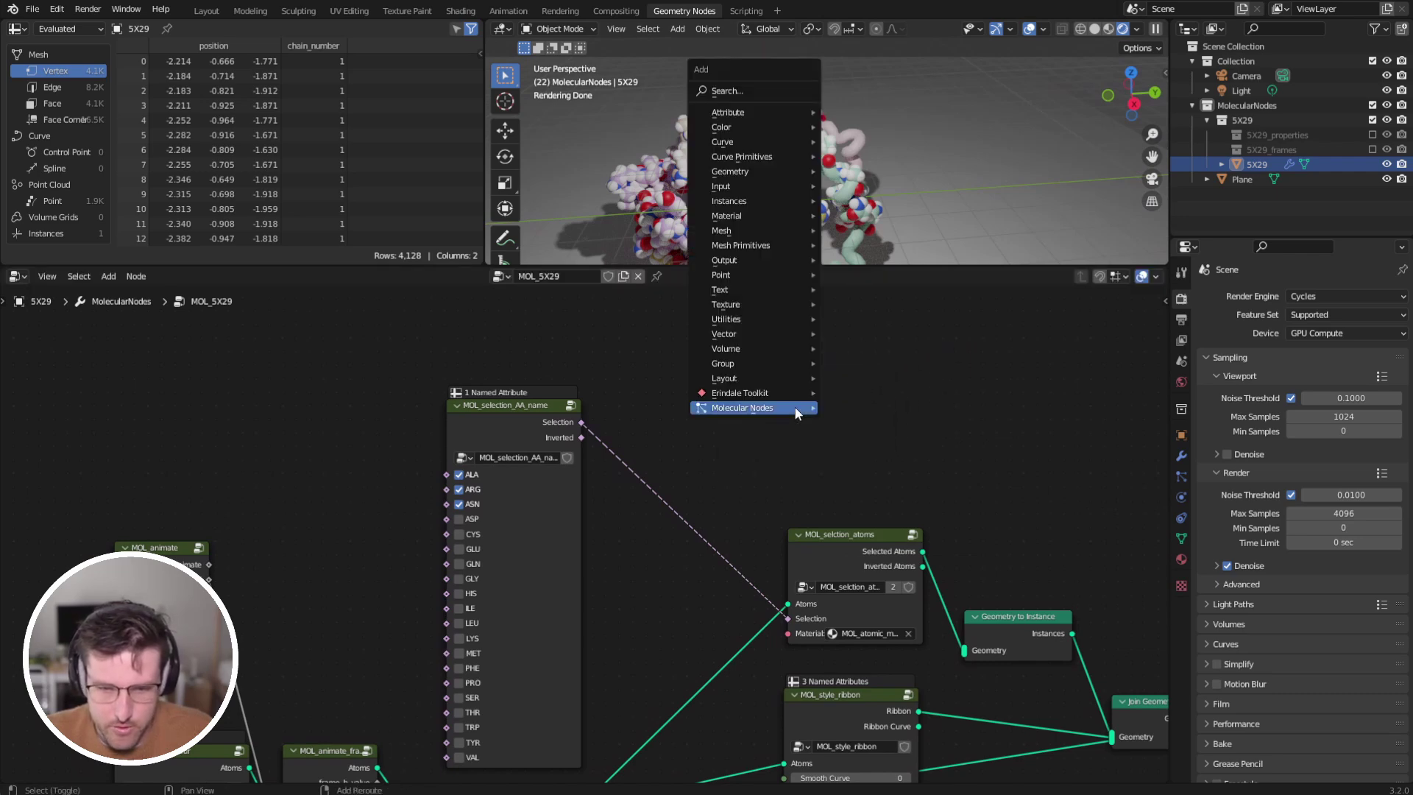
{"action": "mouse_move", "coordinate": [793, 407]}
{"action": "mouse_move", "coordinate": [899, 442]}
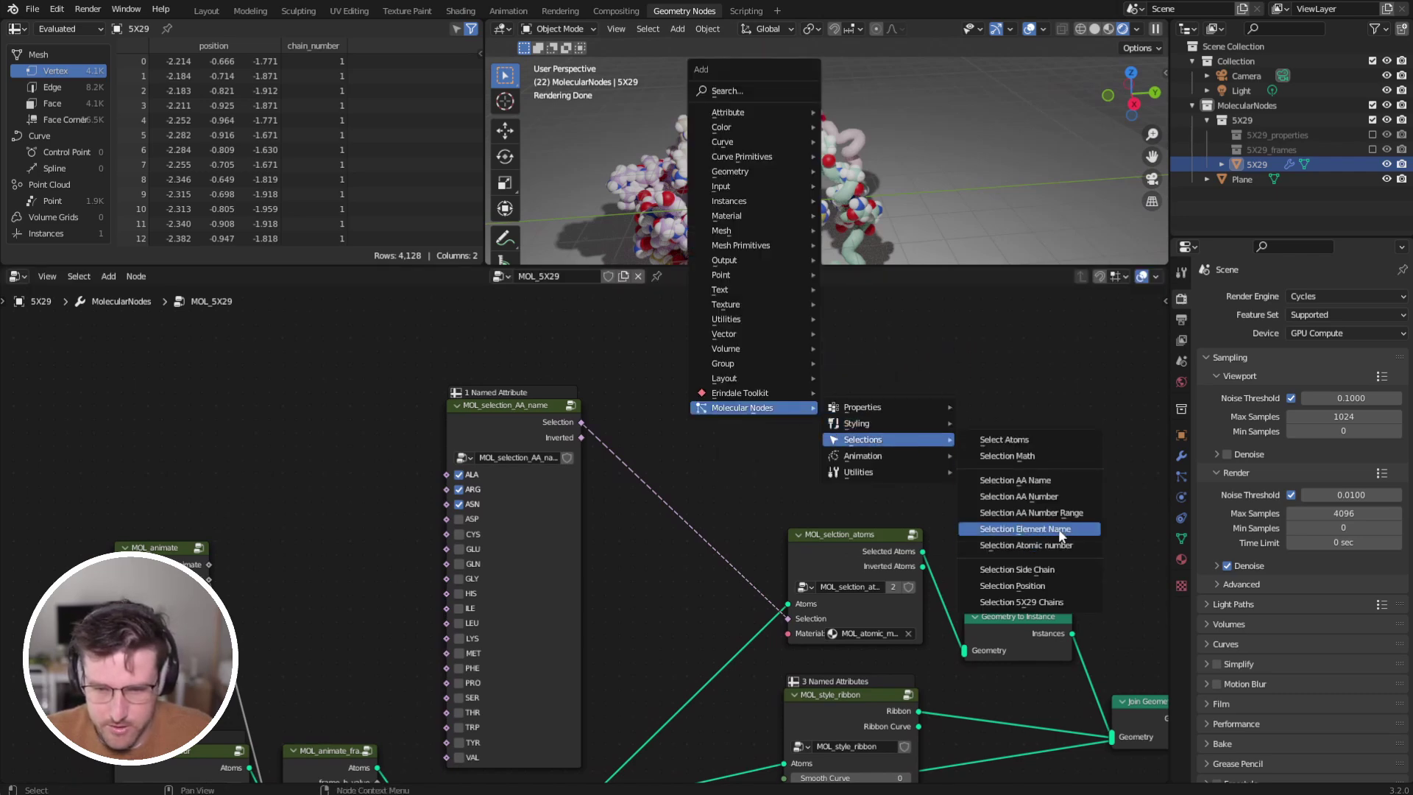
{"action": "left_click", "coordinate": [1062, 513]}
{"action": "left_click", "coordinate": [691, 378]}
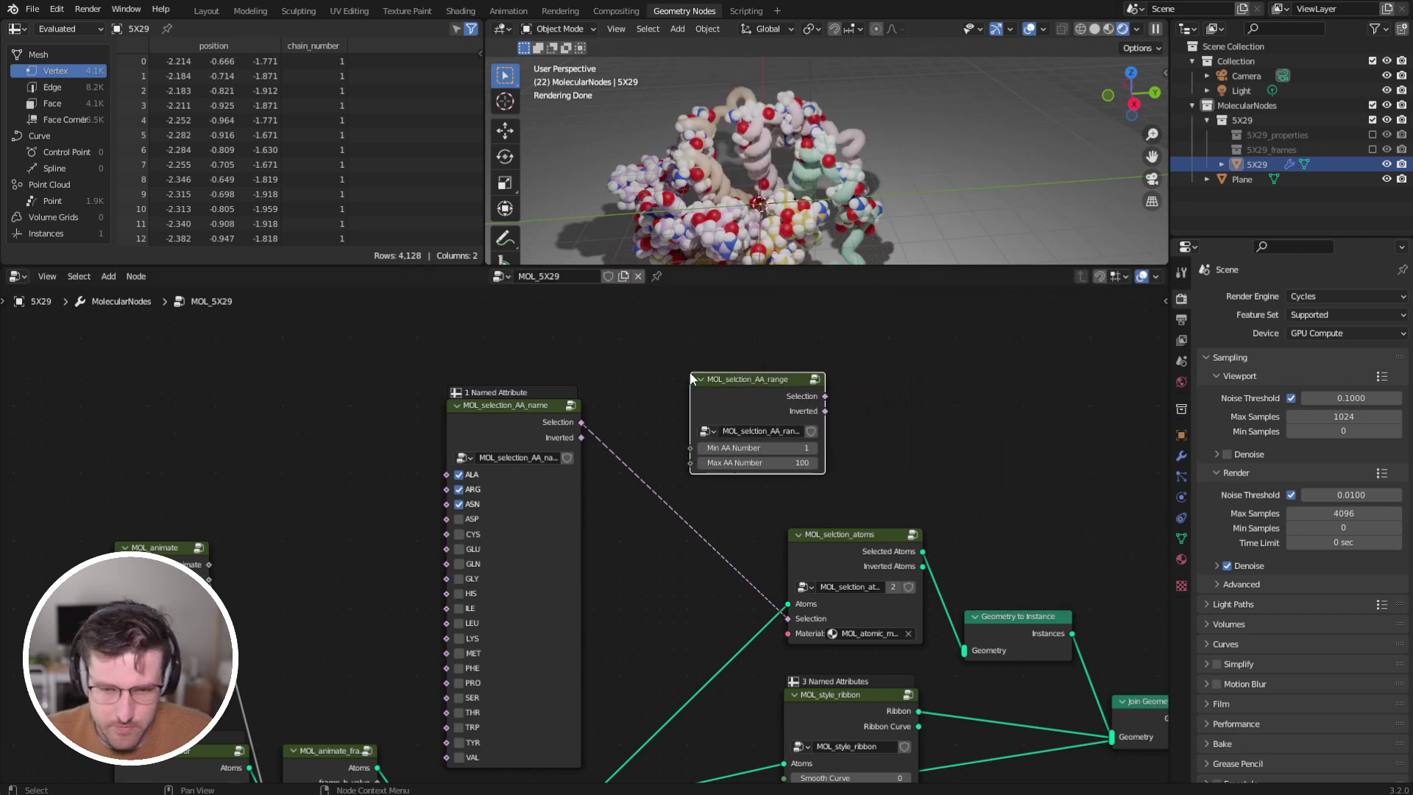
Connect MOL_selction_AA_range to the duplicated atom selection node's Selection input and set its Max AA Number to 36.
{"action": "left_click_drag", "start_coordinate": [824, 409], "coordinate": [822, 424]}
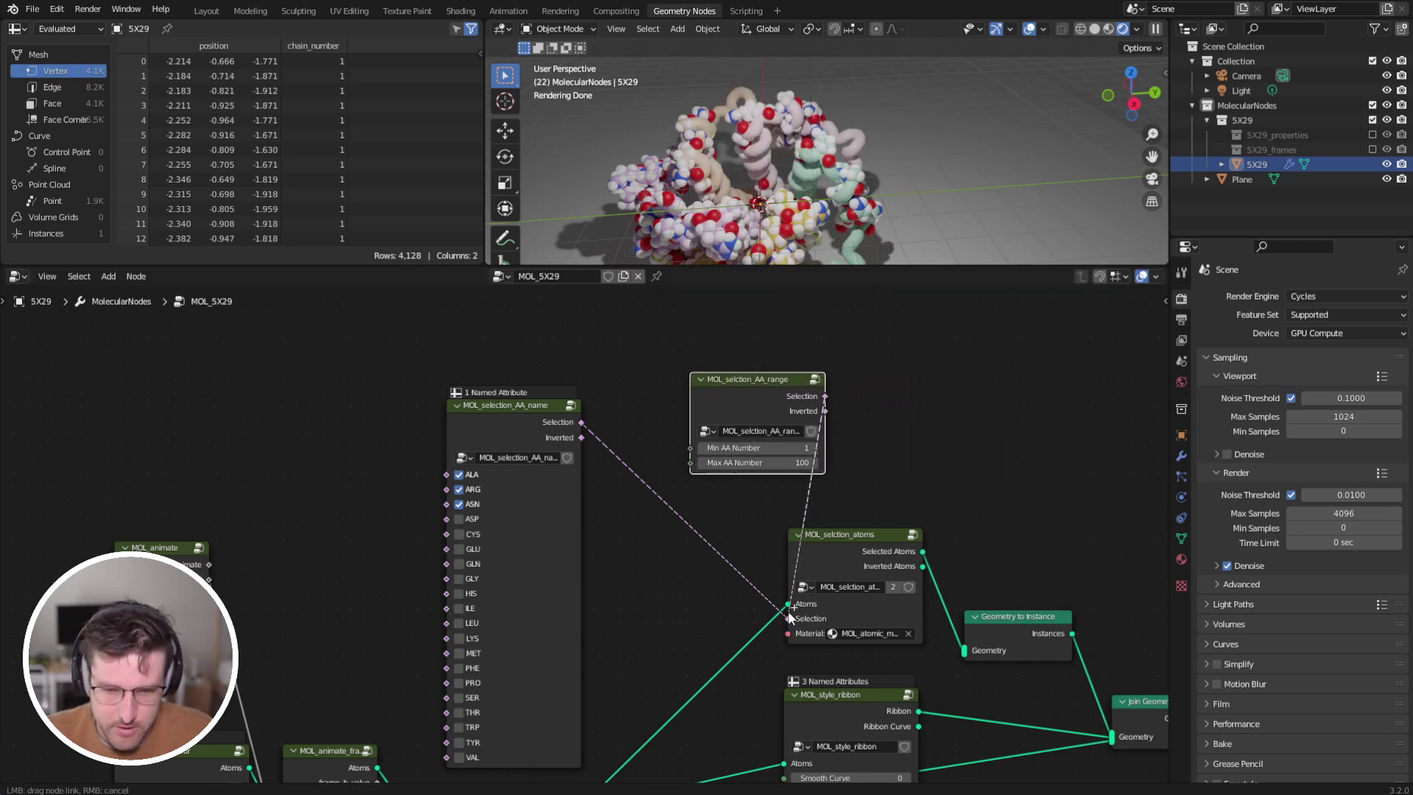
{"action": "left_click_drag", "start_coordinate": [789, 613], "coordinate": [789, 617]}
{"action": "left_click_drag", "start_coordinate": [754, 404], "coordinate": [714, 400]}
{"action": "left_click_drag", "start_coordinate": [725, 460], "coordinate": [581, 460], "text": "shift"}
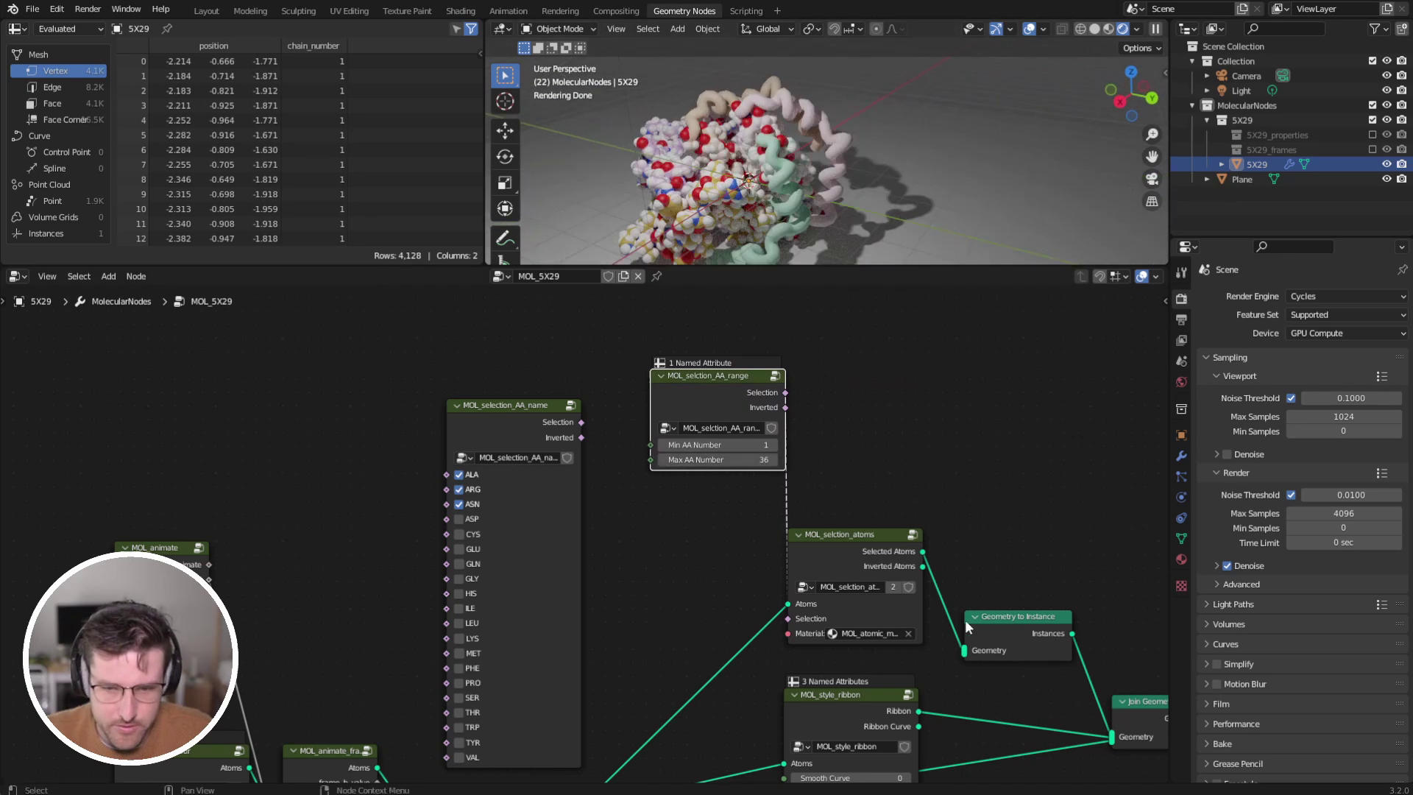
Set the Max AA Number of MOL_selction_AA_range to 31 and move the node closer to MOL_selection_AA_name.
{"action": "middle_click_drag", "start_coordinate": [992, 759], "coordinate": [917, 563]}
{"action": "right_click_drag", "start_coordinate": [898, 546], "coordinate": [931, 593], "text": "ctrl"}
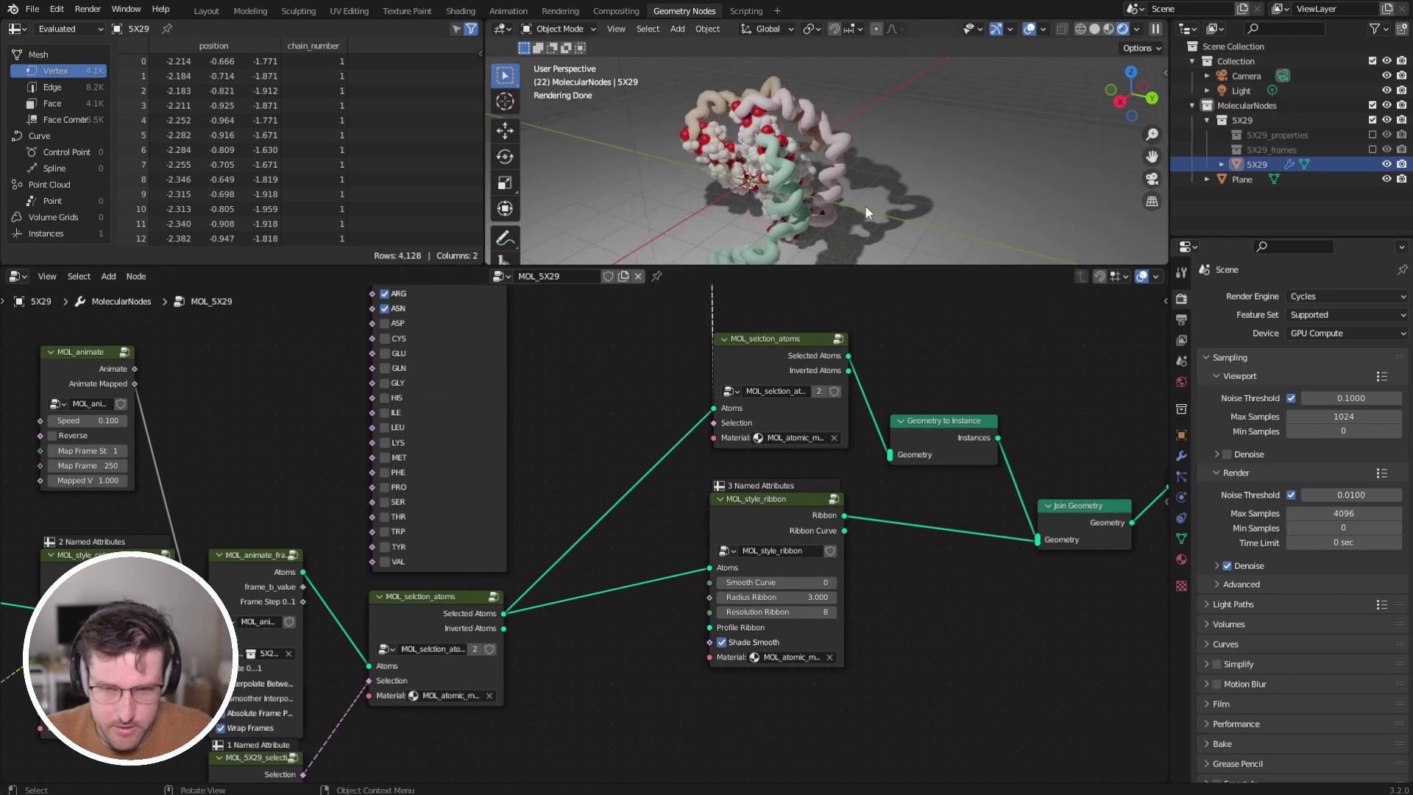
{"action": "middle_click_drag", "start_coordinate": [865, 206], "coordinate": [920, 175]}
{"action": "middle_click_drag", "start_coordinate": [679, 368], "coordinate": [776, 582]}
{"action": "left_click_drag", "start_coordinate": [751, 425], "coordinate": [711, 462]}
{"action": "mouse_move", "coordinate": [702, 510]}
{"action": "left_mouse_down"}
{"action": "mouse_move", "coordinate": [666, 511]}
{"action": "mouse_move", "coordinate": [682, 511]}
{"action": "left_mouse_up"}
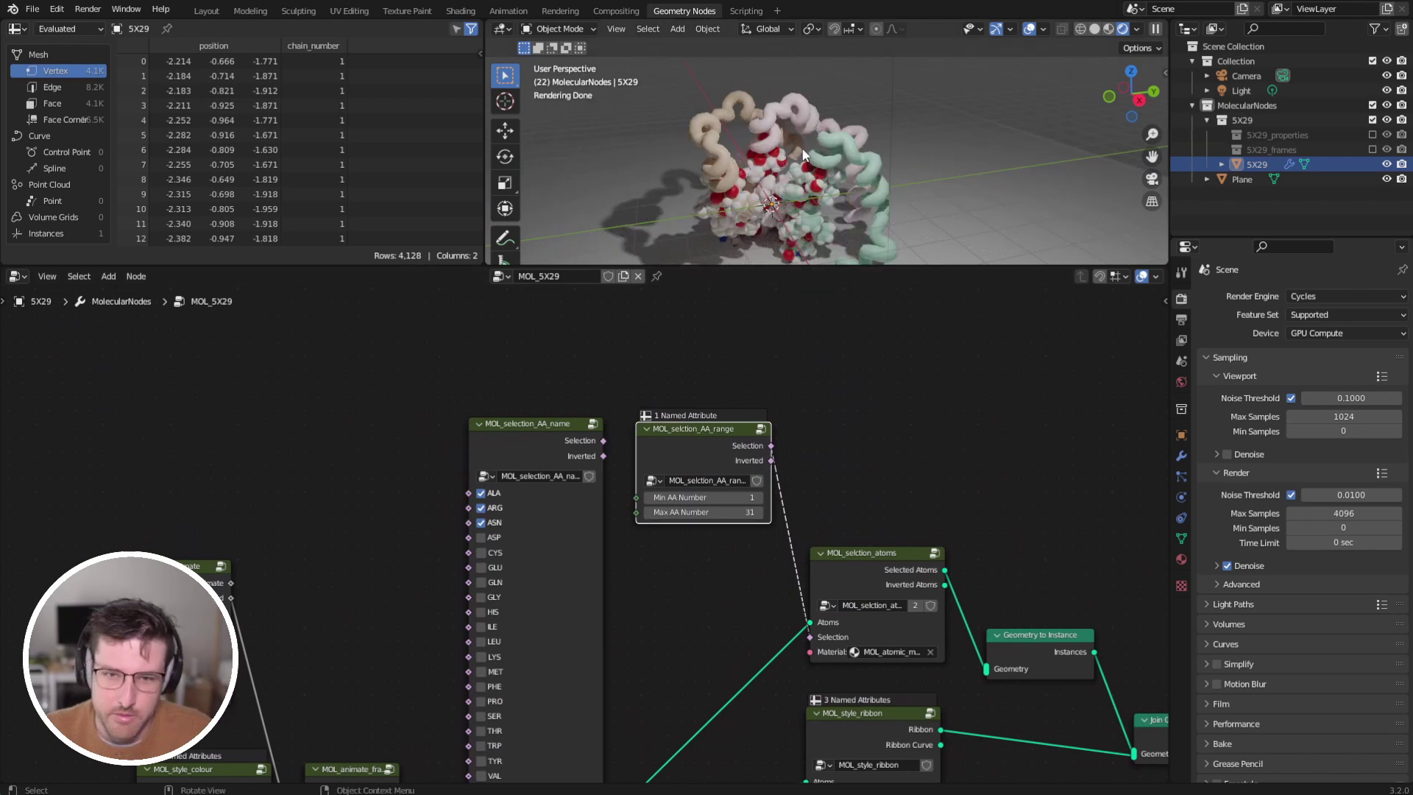
Set the Max AA Number of MOL_selction_AA_range to 34 and place the node directly above MOL_selection_AA_name.
{"action": "mouse_move", "coordinate": [803, 155]}
{"action": "middle_mouse_down"}
{"action": "mouse_move", "coordinate": [962, 135]}
{"action": "mouse_move", "coordinate": [811, 137]}
{"action": "middle_mouse_up"}
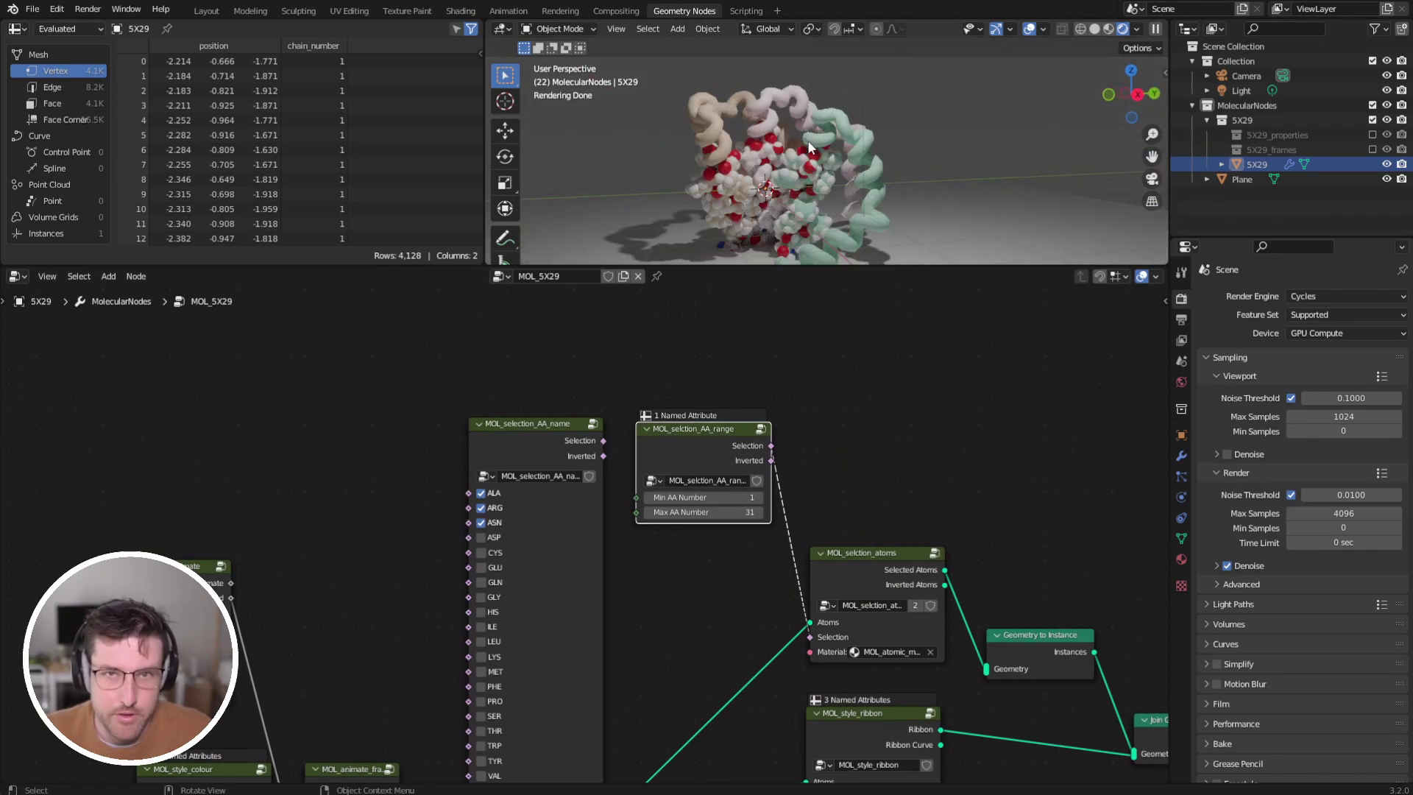
{"action": "left_click_drag", "start_coordinate": [726, 457], "coordinate": [739, 472]}
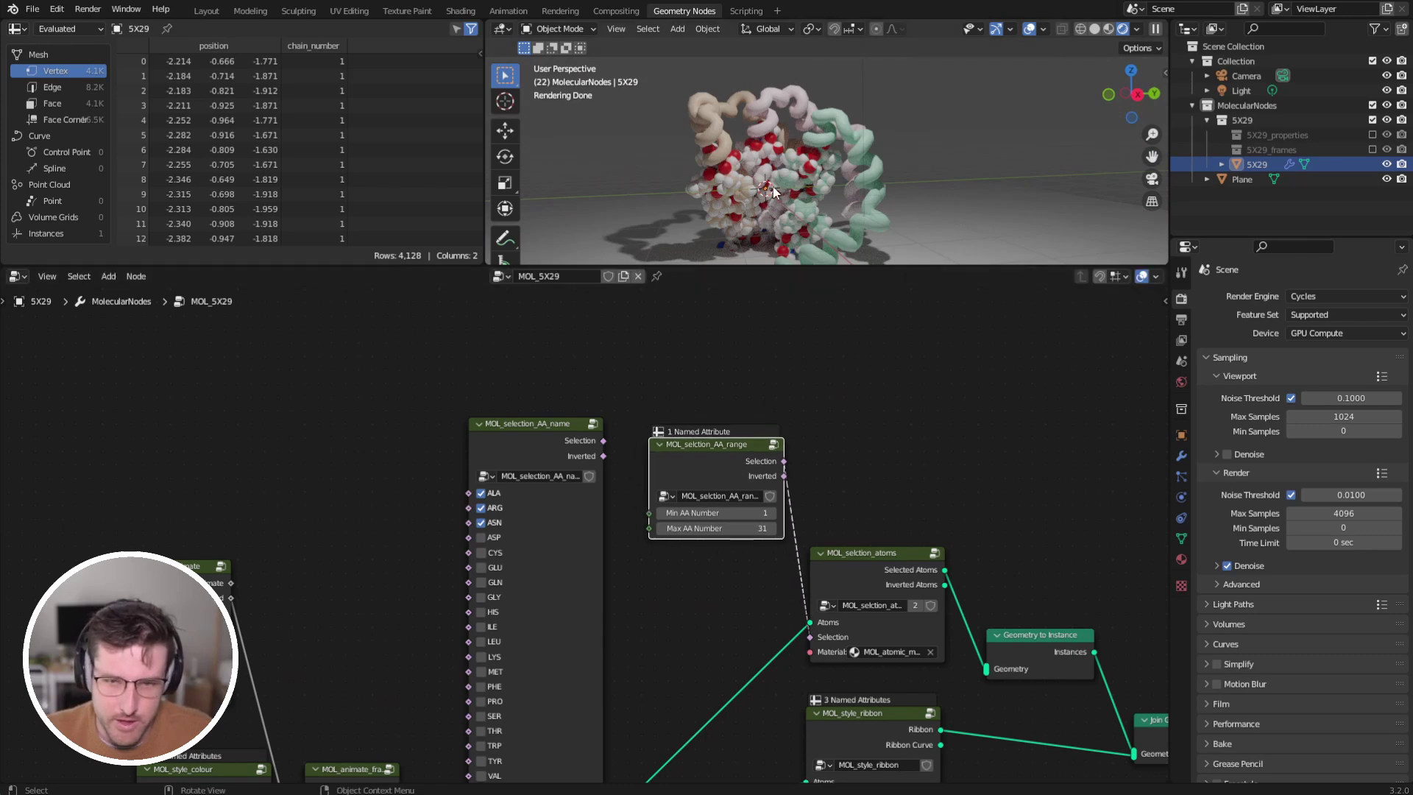
{"action": "left_click_drag", "start_coordinate": [743, 529], "coordinate": [765, 528]}
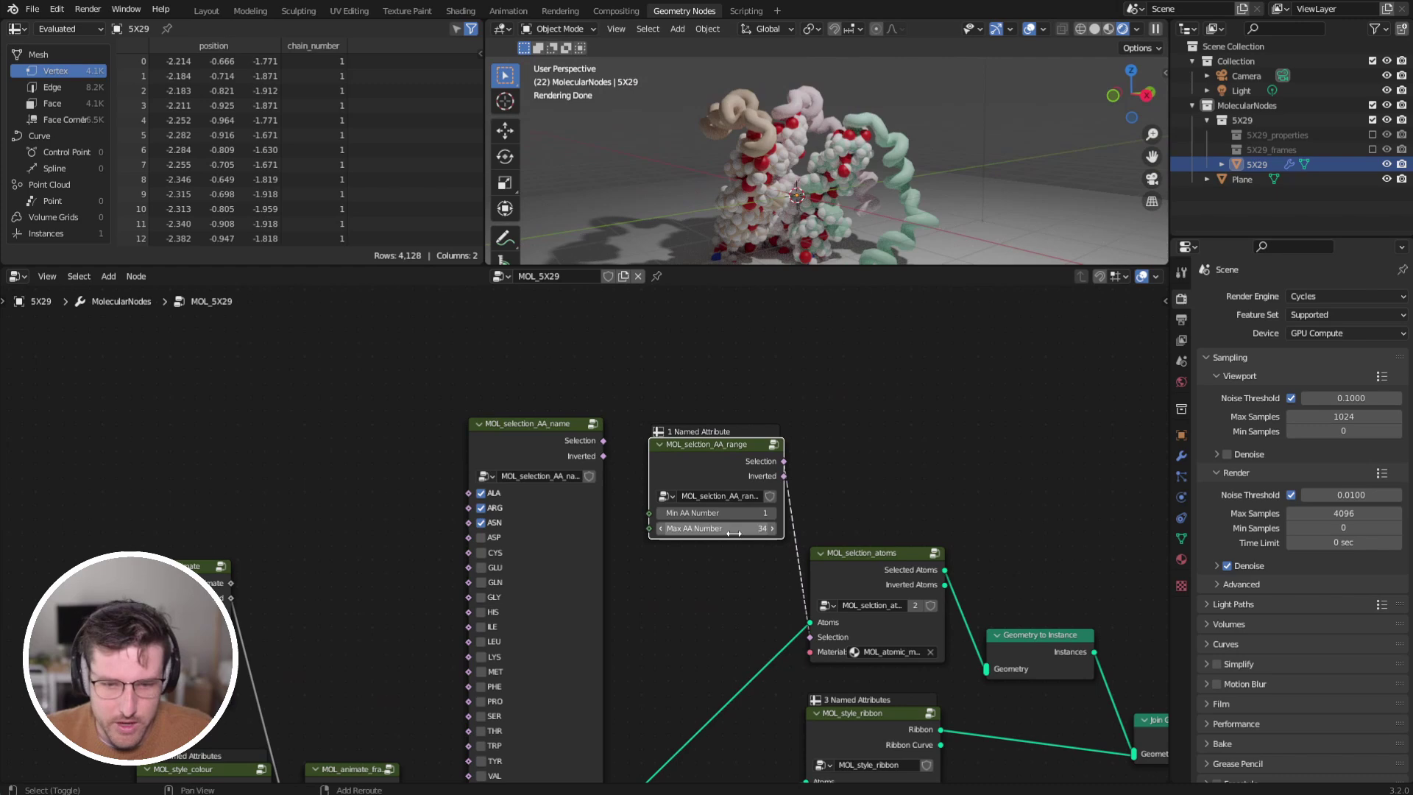
{"action": "left_click_drag", "start_coordinate": [715, 479], "coordinate": [534, 346]}
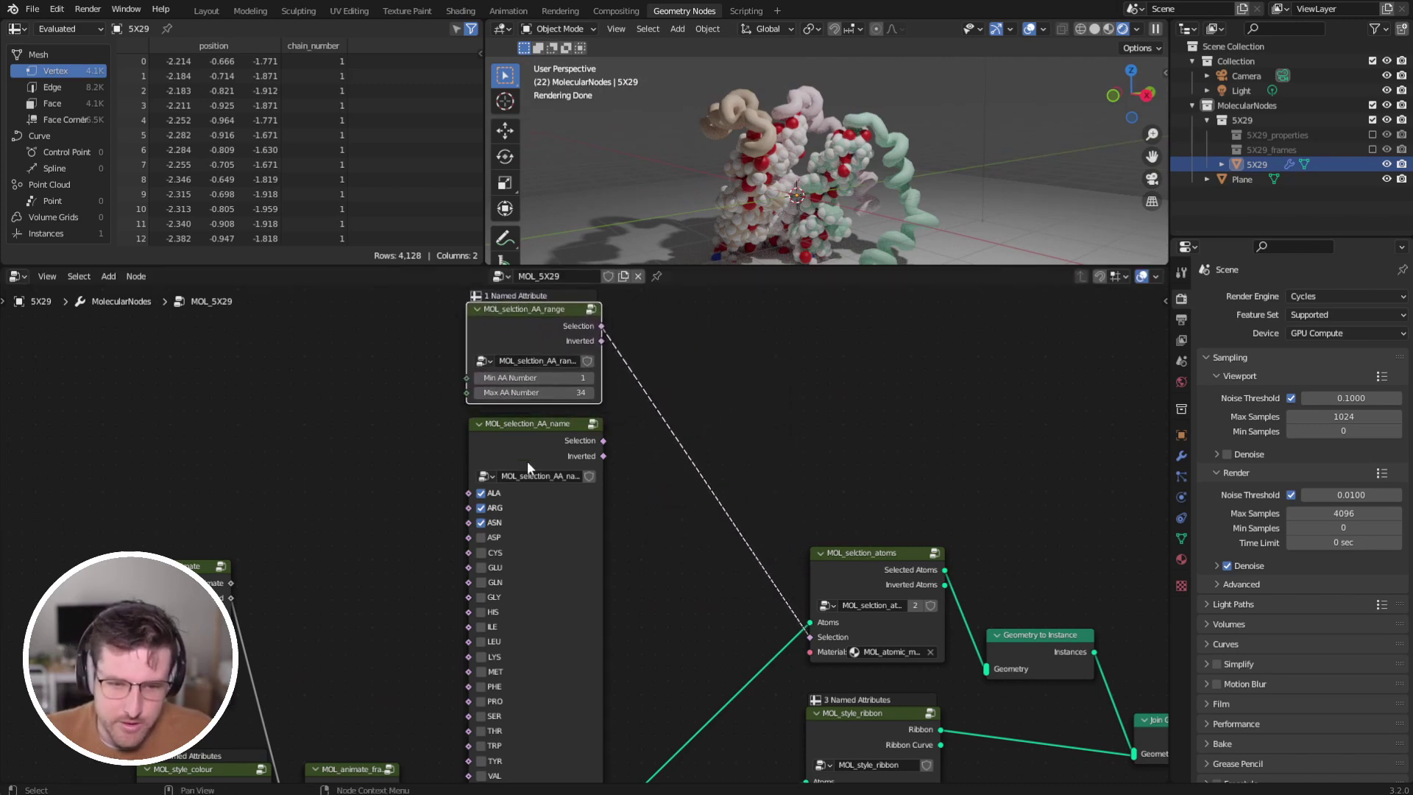
{"action": "middle_click_drag", "start_coordinate": [657, 422], "coordinate": [649, 441]}
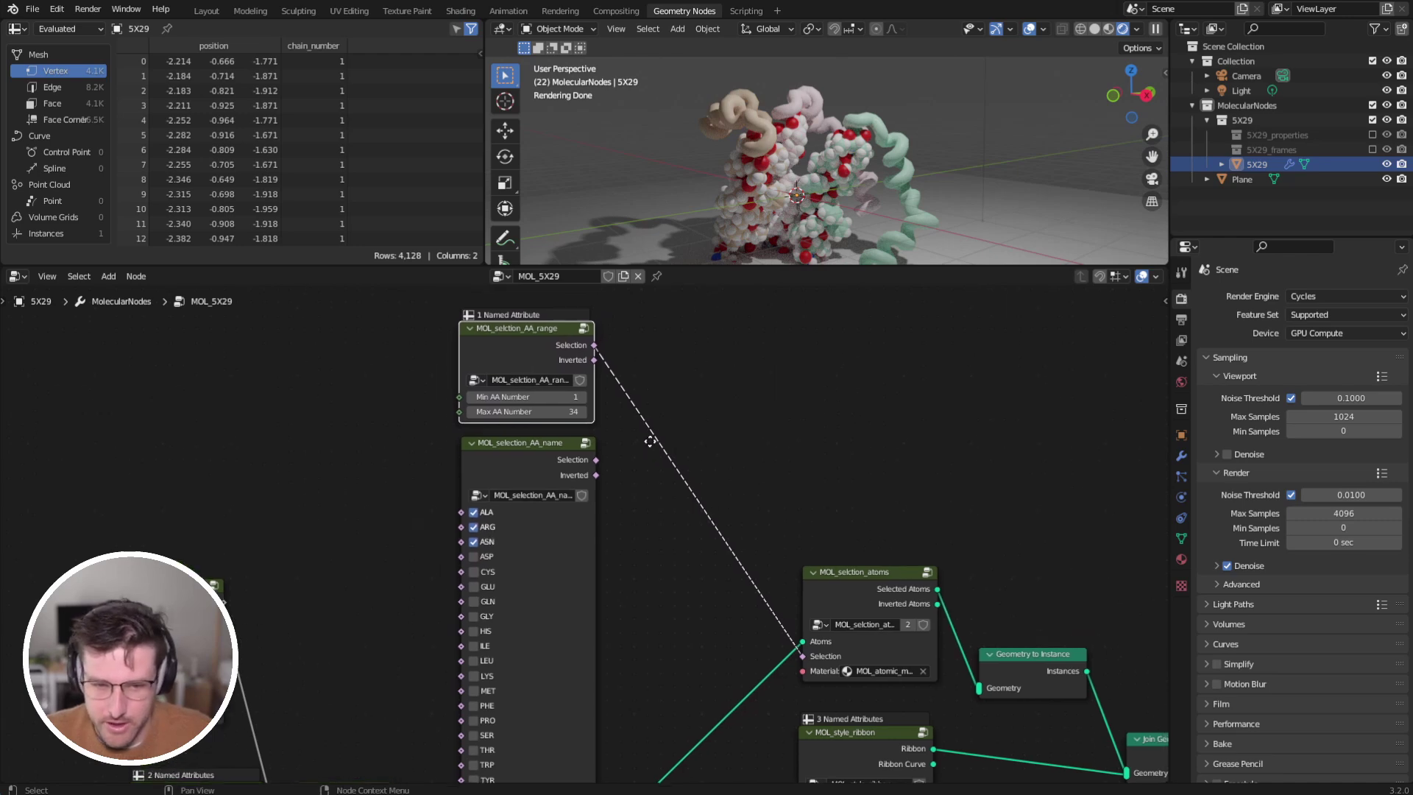
Add a Molecular Nodes Selection Math node set to And above the MOL_selction_atoms node.
{"action": "key", "text": "shift+a"}
{"action": "mouse_move", "coordinate": [793, 440]}
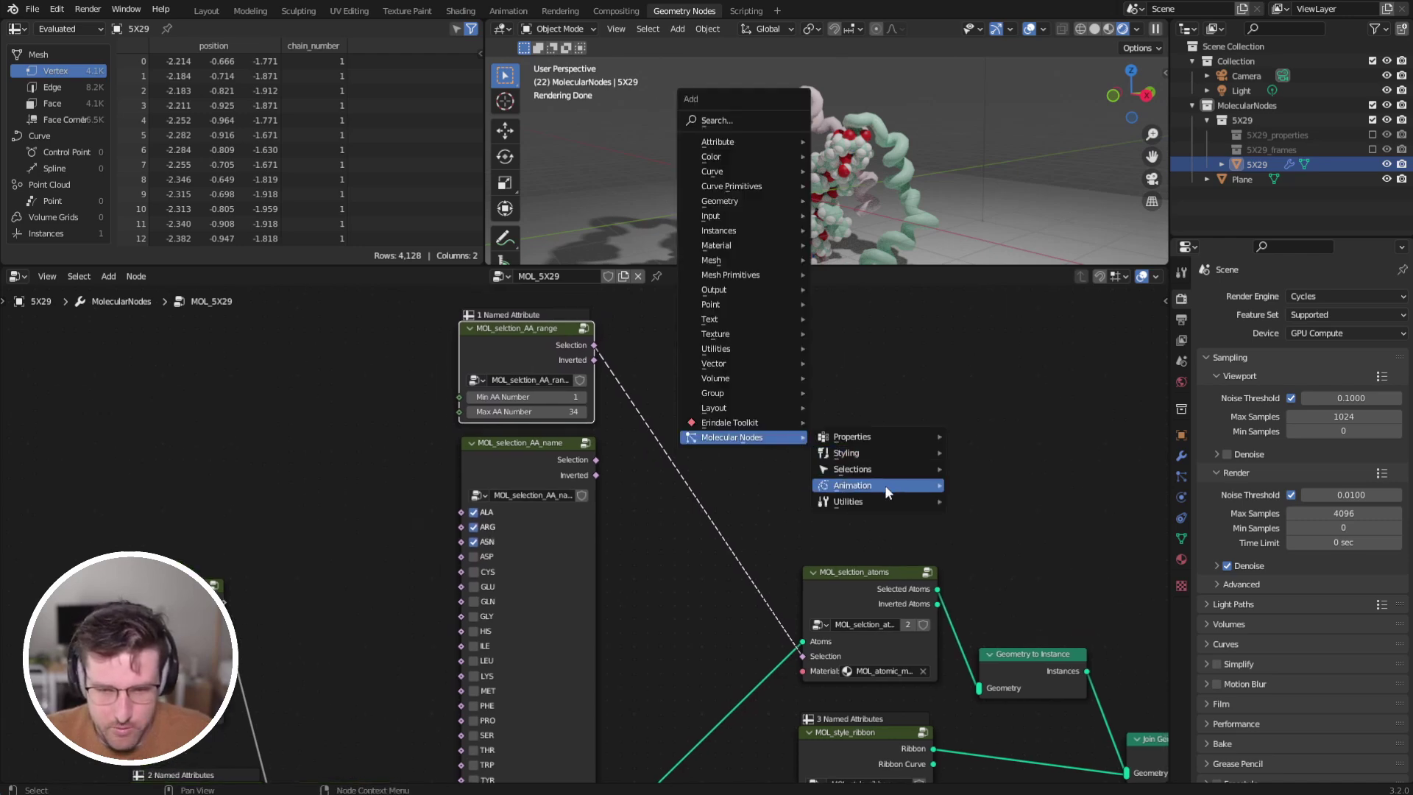
{"action": "mouse_move", "coordinate": [885, 467]}
{"action": "left_click", "coordinate": [992, 493]}
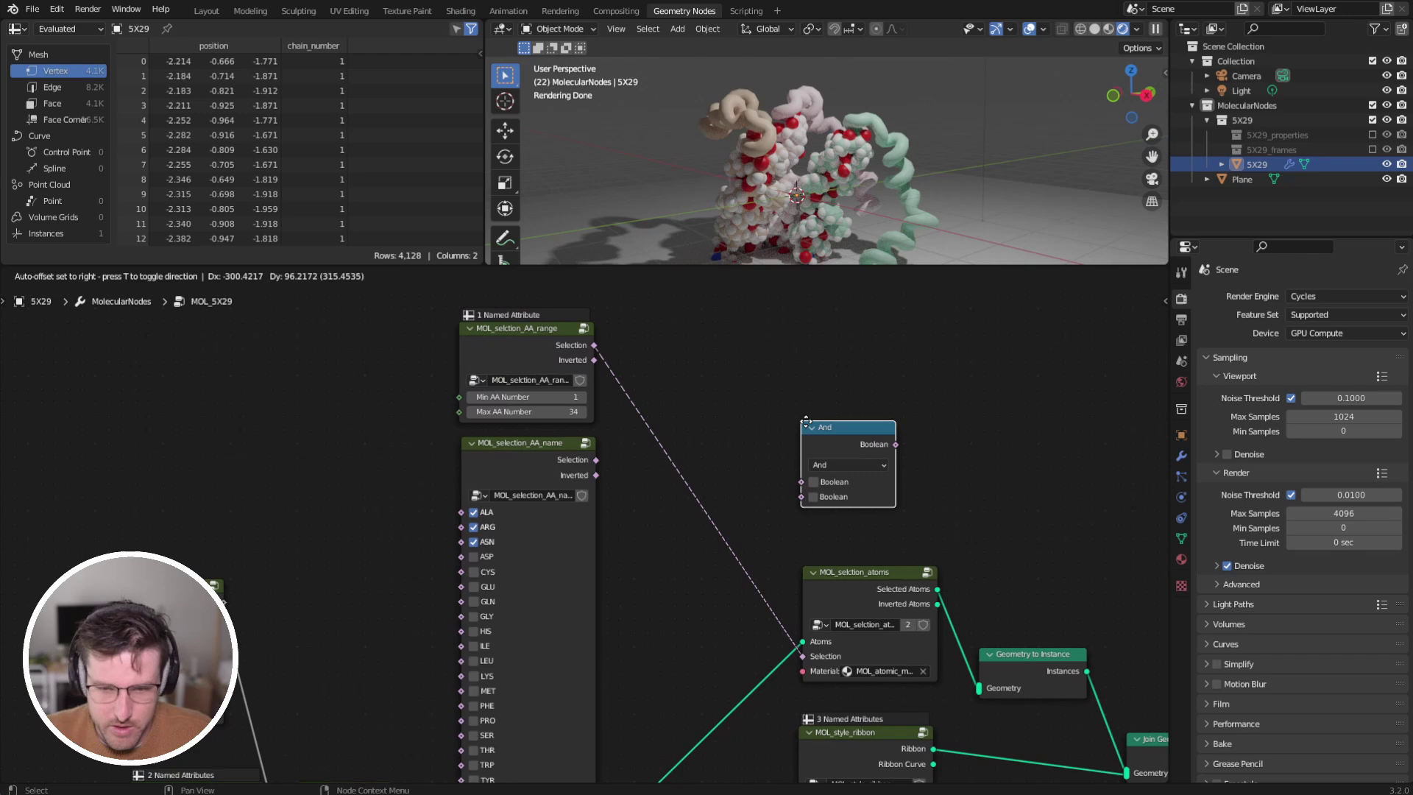
{"action": "left_click", "coordinate": [800, 416]}
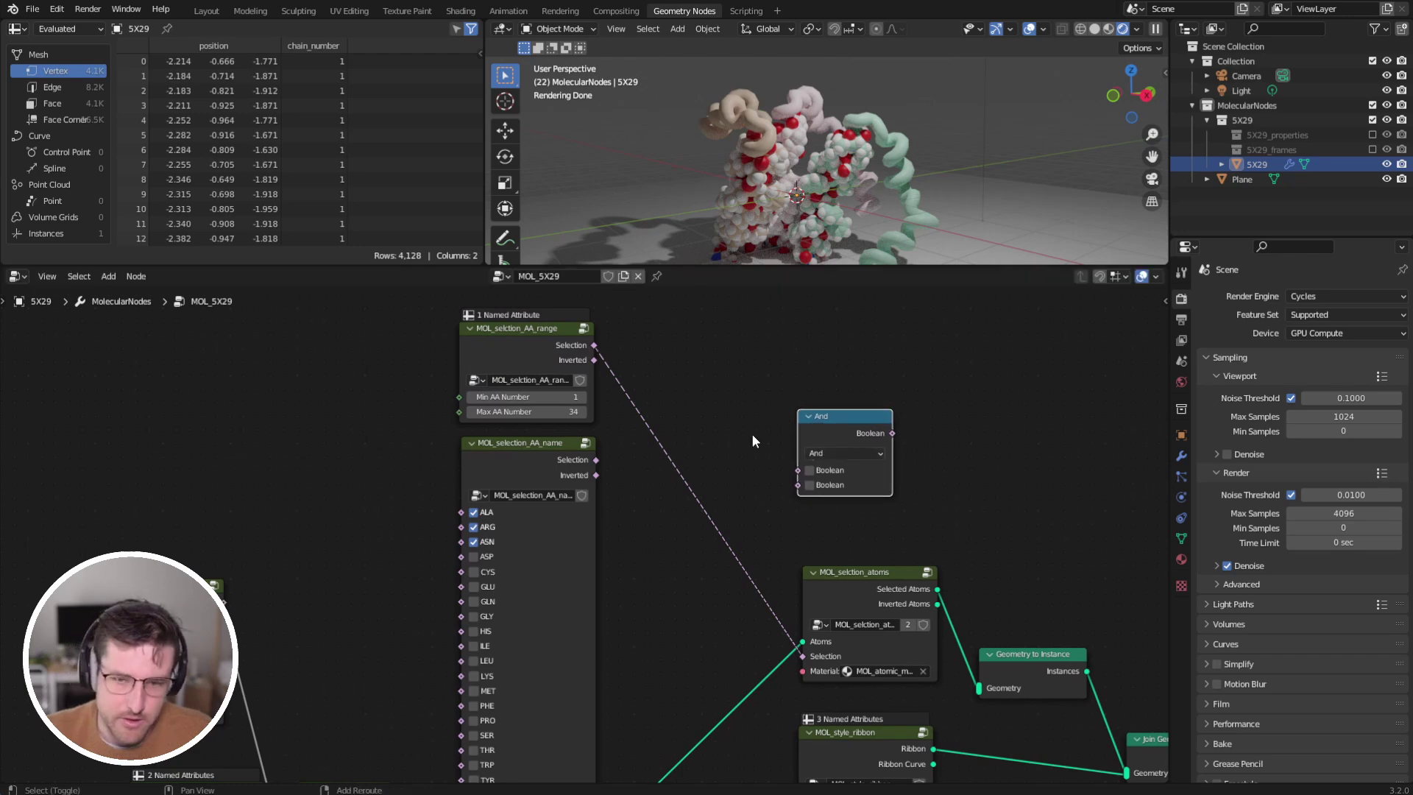
{"action": "key", "text": "shift+a"}
{"action": "mouse_move", "coordinate": [731, 427]}
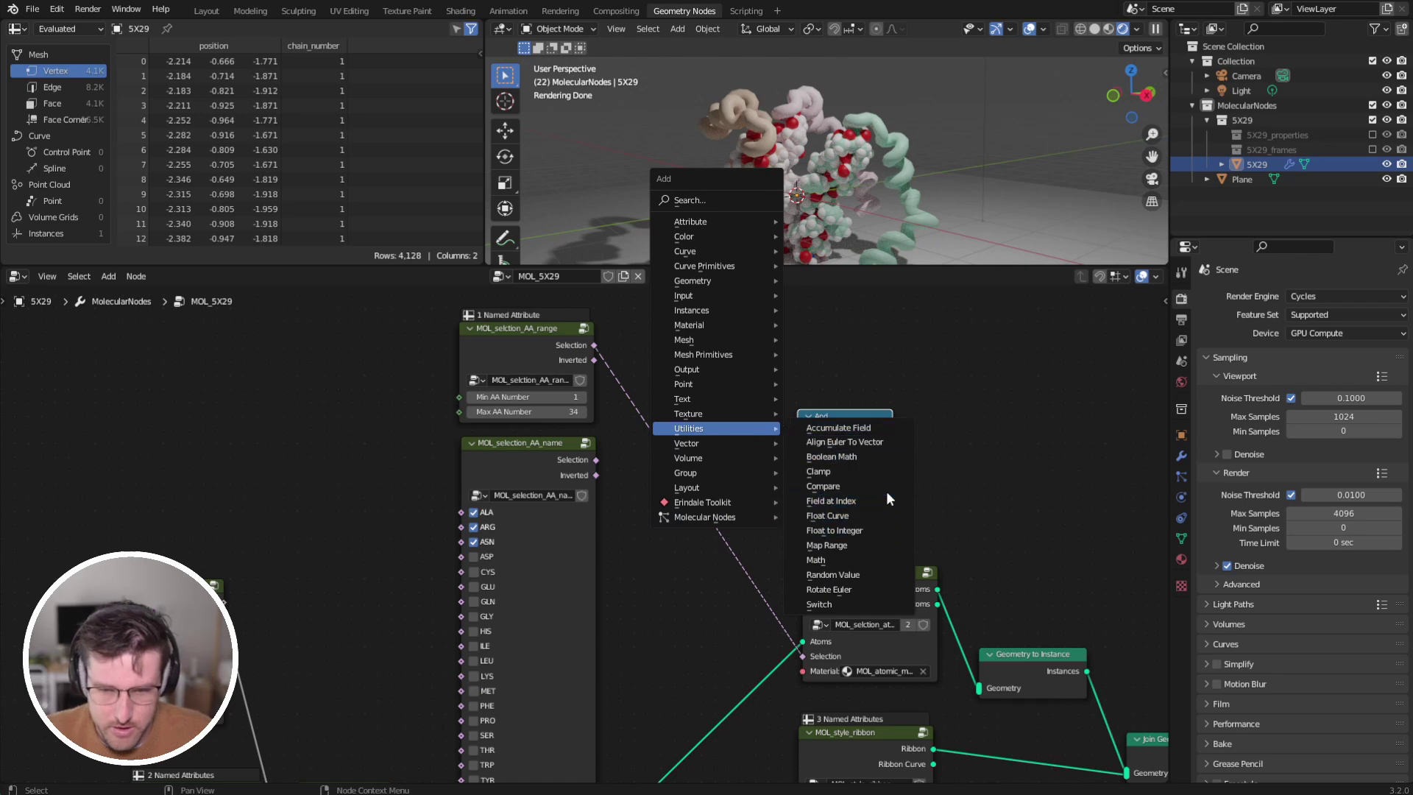
{"action": "left_click", "coordinate": [888, 457]}
{"action": "key", "text": "Escape"}
{"action": "key", "text": "shift+a"}
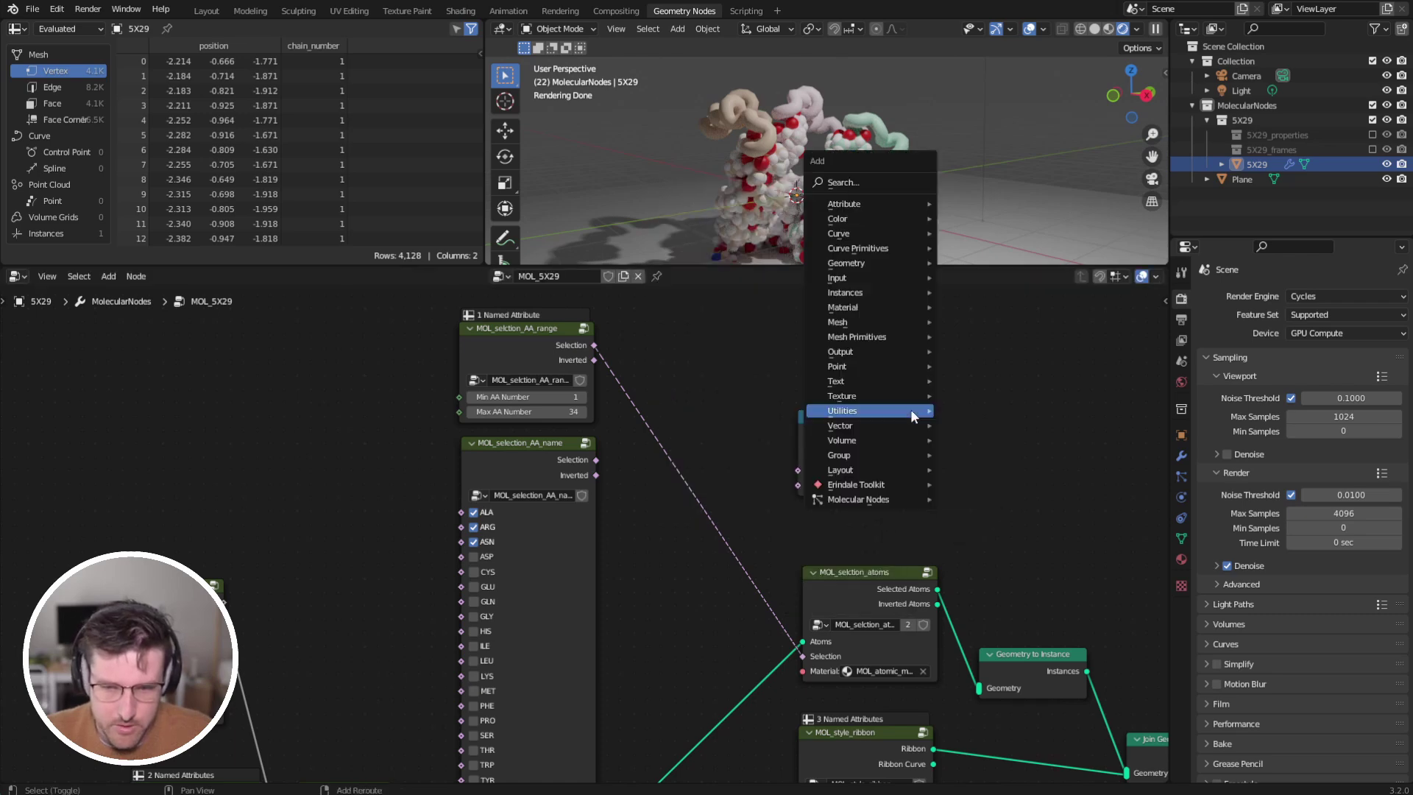
{"action": "mouse_move", "coordinate": [909, 500]}
{"action": "mouse_move", "coordinate": [978, 532]}
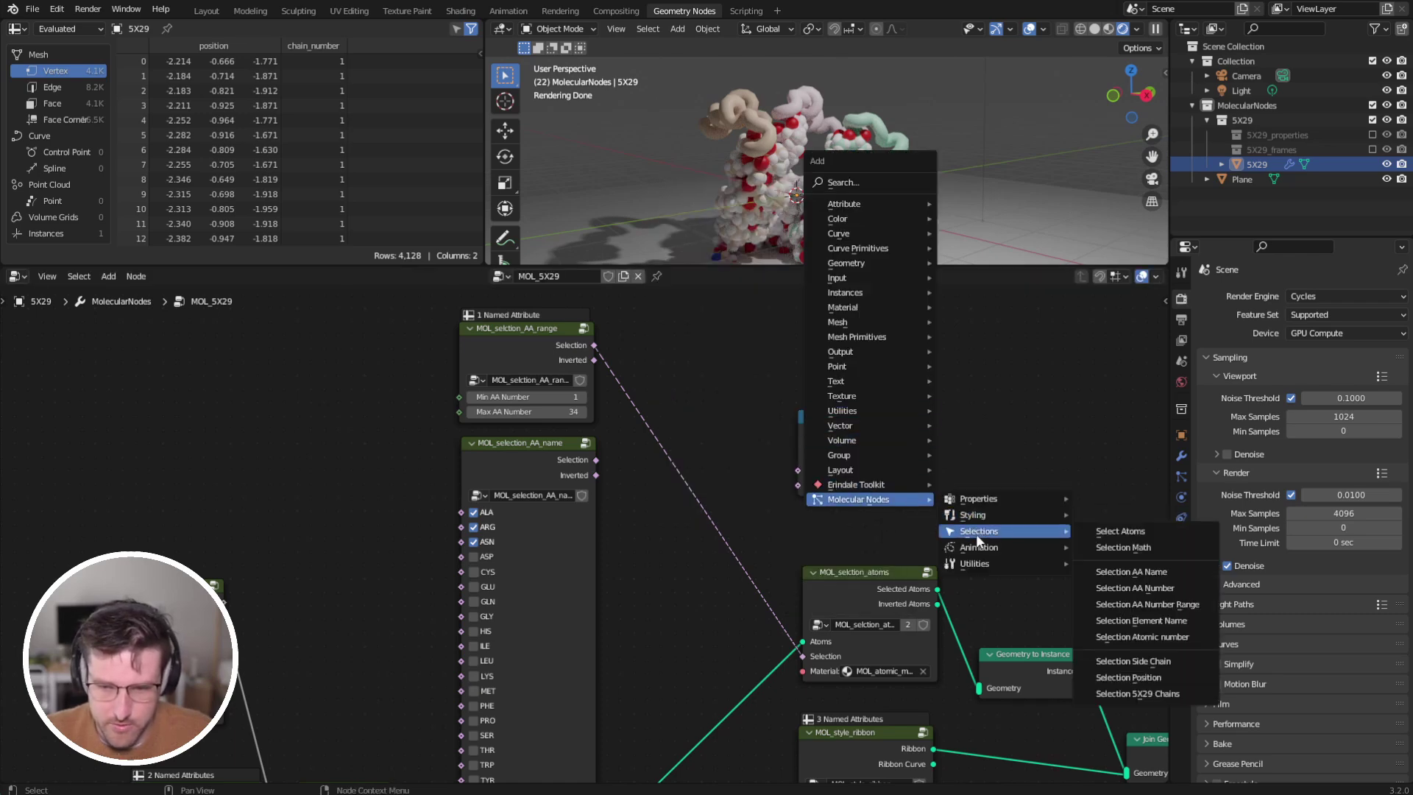
{"action": "left_click", "coordinate": [1121, 548]}
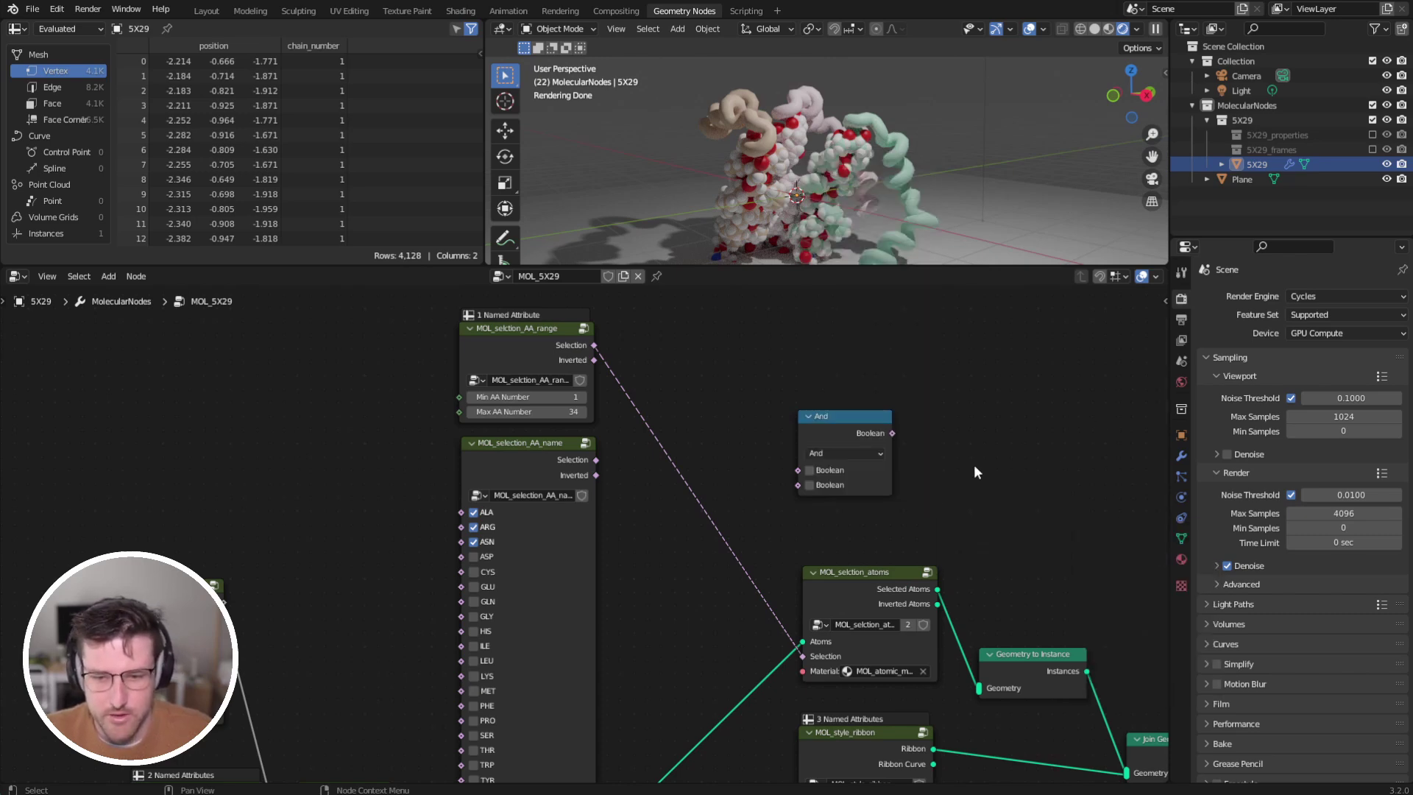
Insert the And node into the link from MOL_selction_AA_range to MOL_selction_atoms and connect MOL_selection_AA_name's Selection to its second Boolean input.
{"action": "left_click", "coordinate": [751, 475]}
{"action": "left_click_drag", "start_coordinate": [750, 484], "coordinate": [778, 421]}
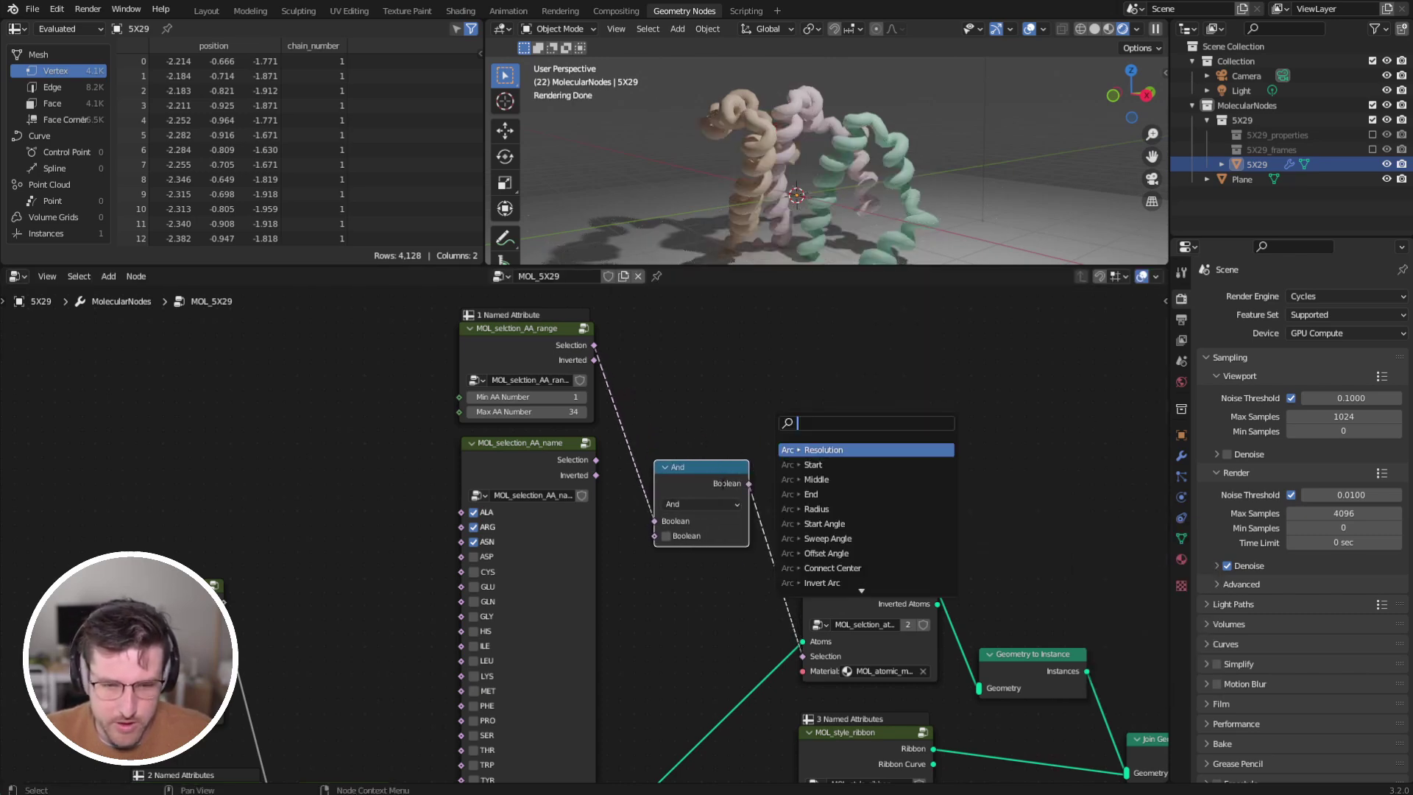
{"action": "key", "text": "Escape"}
{"action": "left_click_drag", "start_coordinate": [596, 460], "coordinate": [608, 477]}
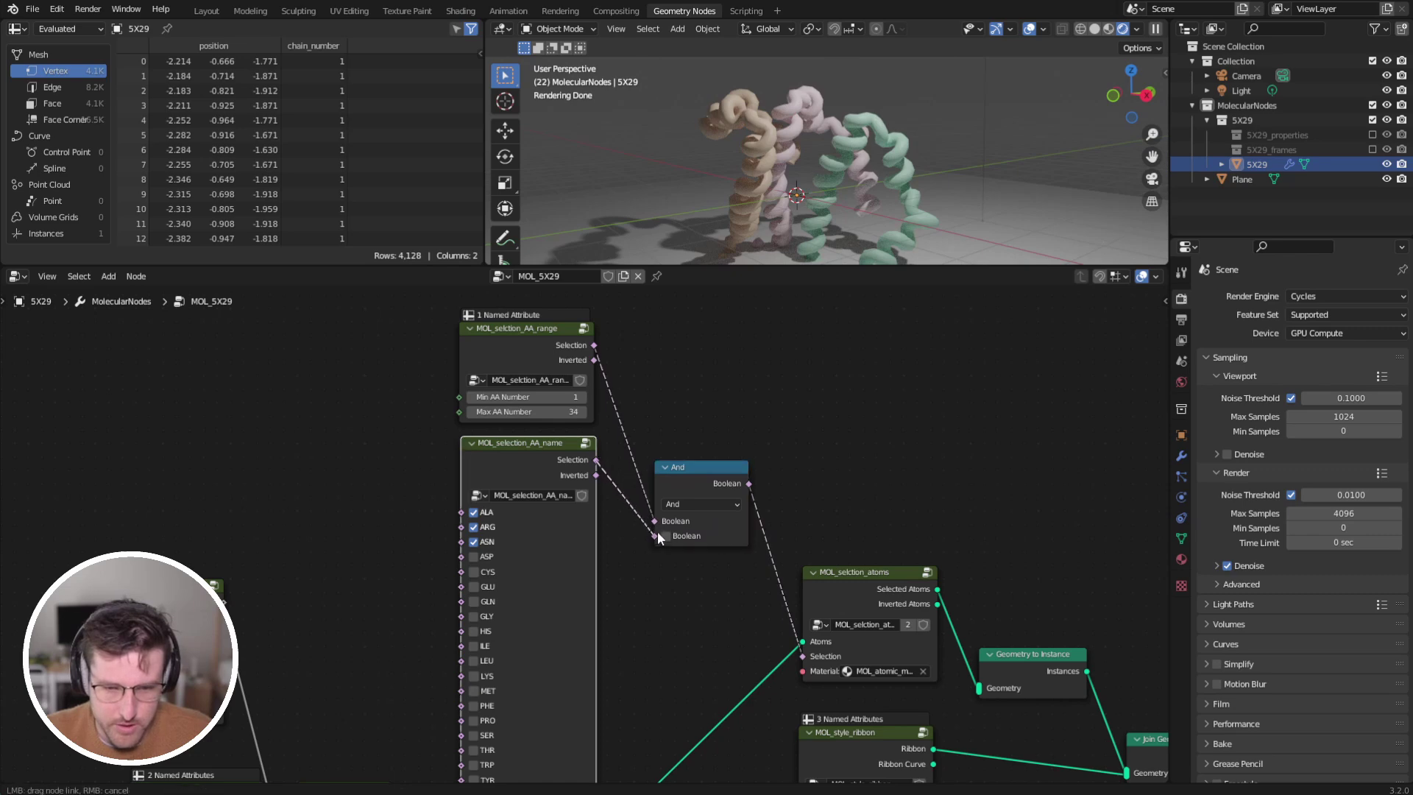
{"action": "left_click_drag", "start_coordinate": [658, 532], "coordinate": [660, 535]}
{"action": "left_click_drag", "start_coordinate": [703, 466], "coordinate": [721, 394]}
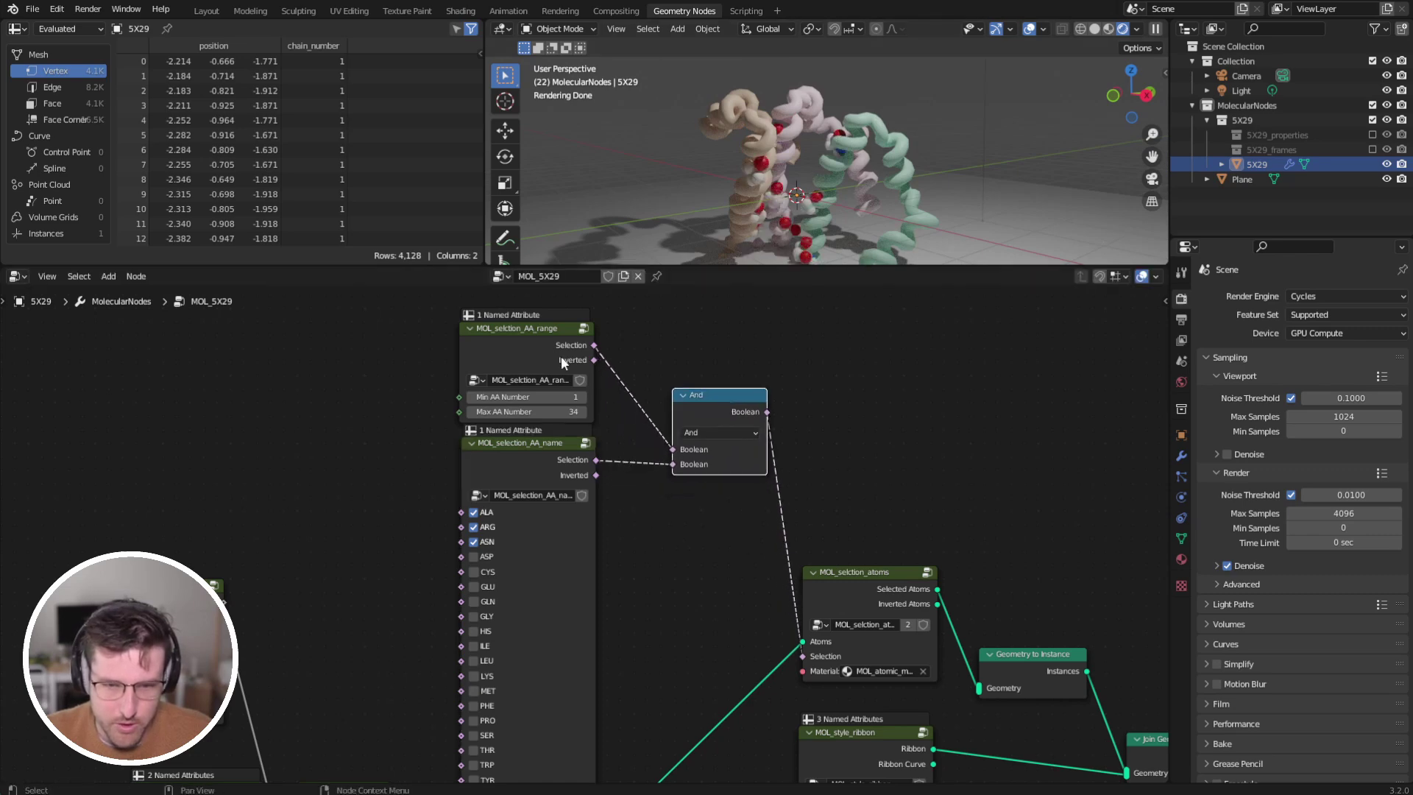
Make room before MOL_selction_atoms and insert a second And node into the link after the first And node.
{"action": "middle_click_drag", "start_coordinate": [858, 222], "coordinate": [809, 223]}
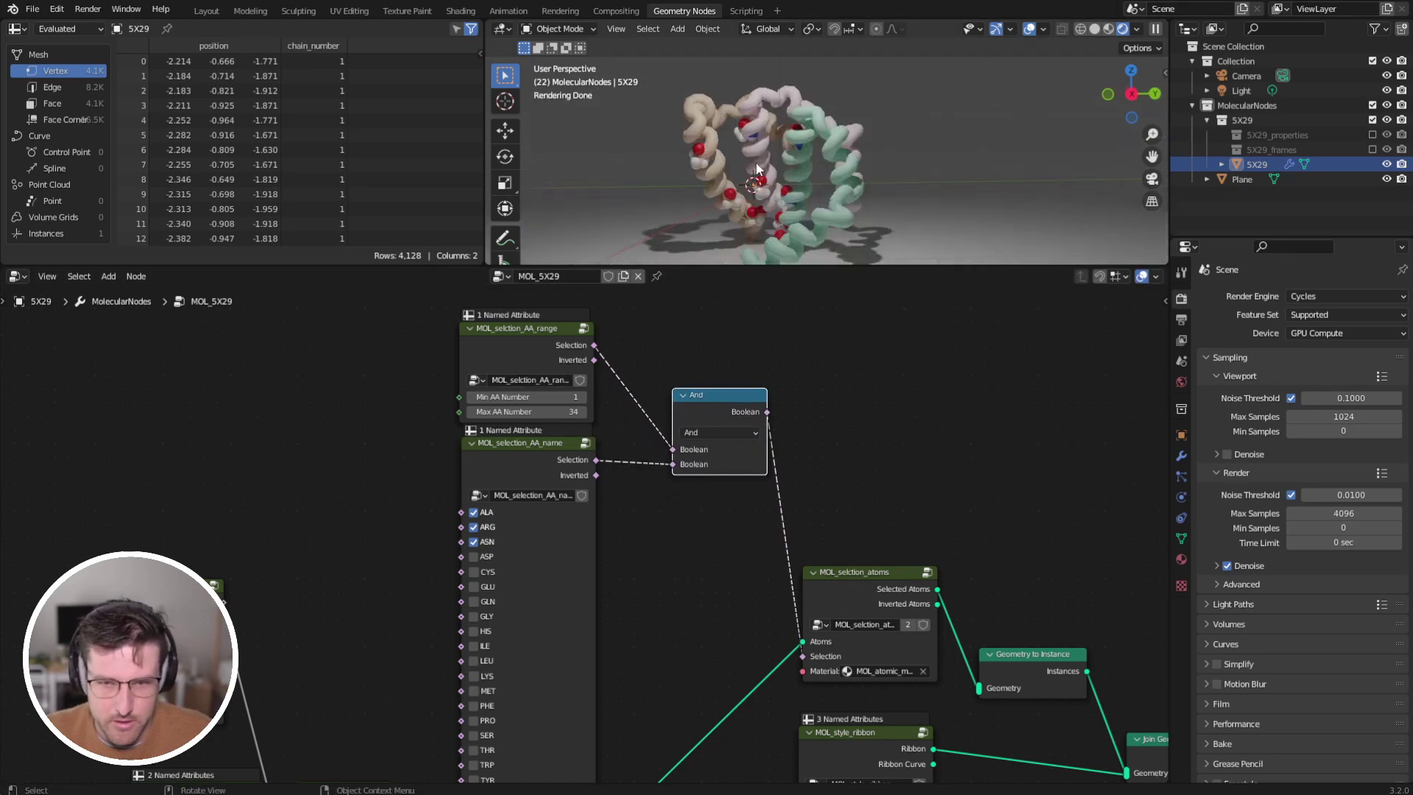
{"action": "left_click_drag", "start_coordinate": [865, 581], "coordinate": [861, 506]}
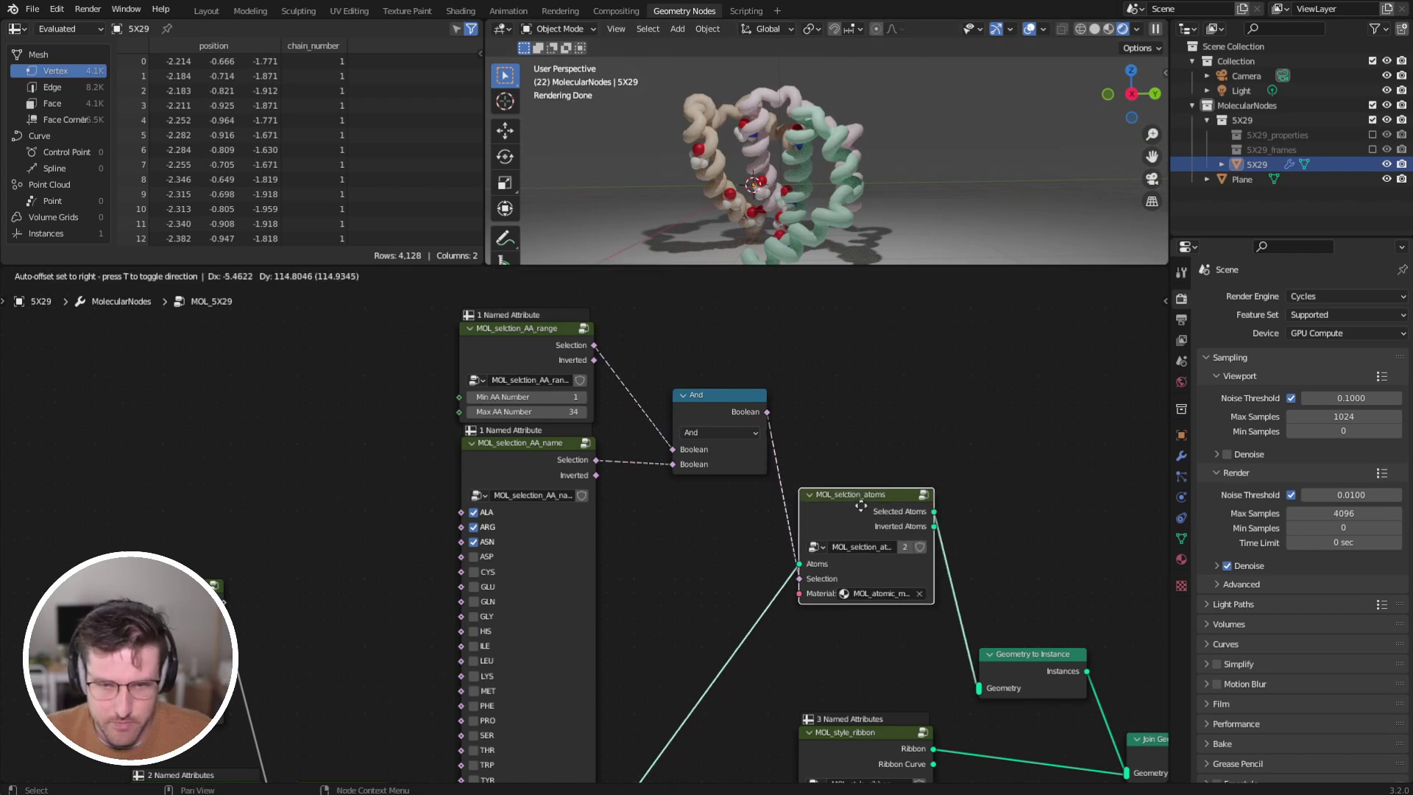
{"action": "middle_click_drag", "start_coordinate": [724, 142], "coordinate": [808, 170]}
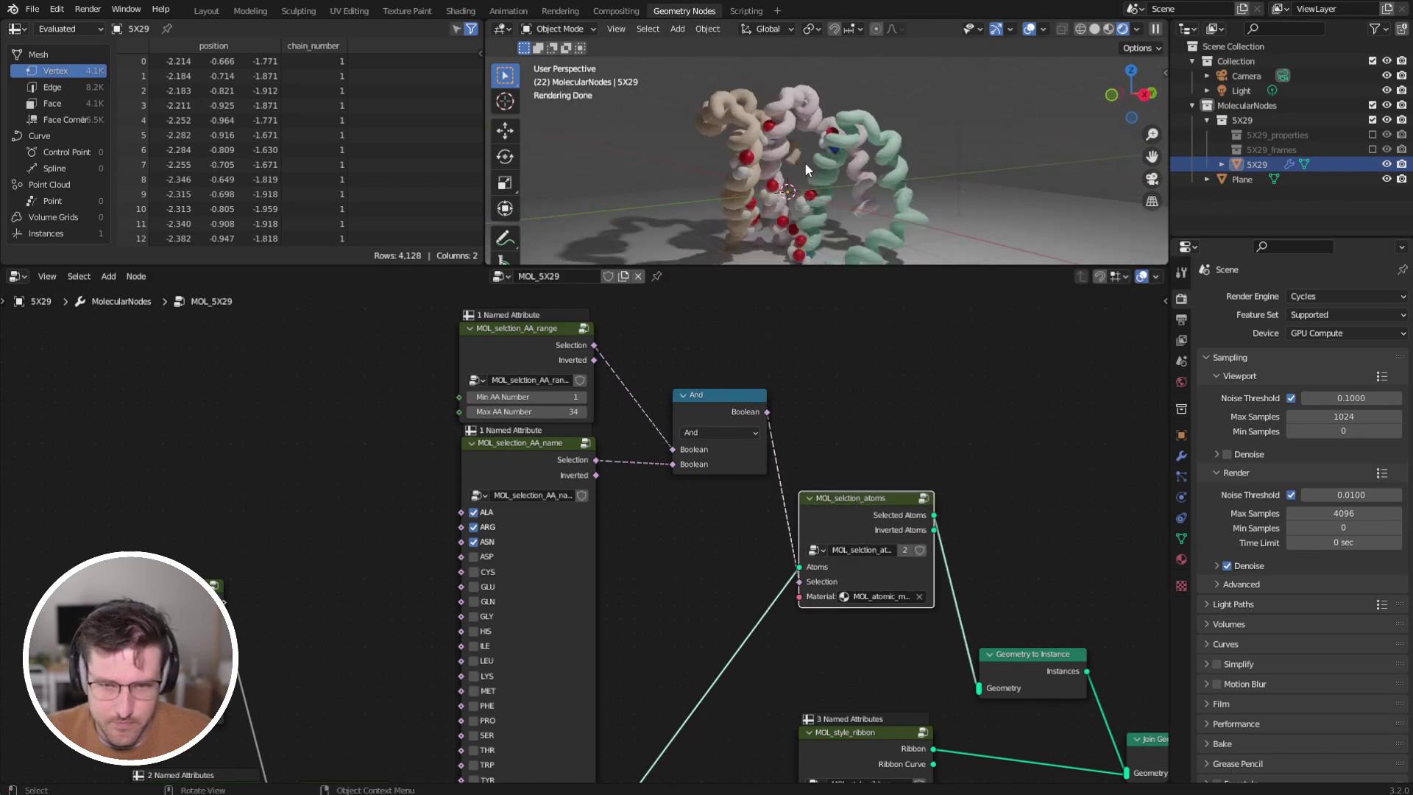
{"action": "left_click_drag", "start_coordinate": [868, 530], "coordinate": [988, 481]}
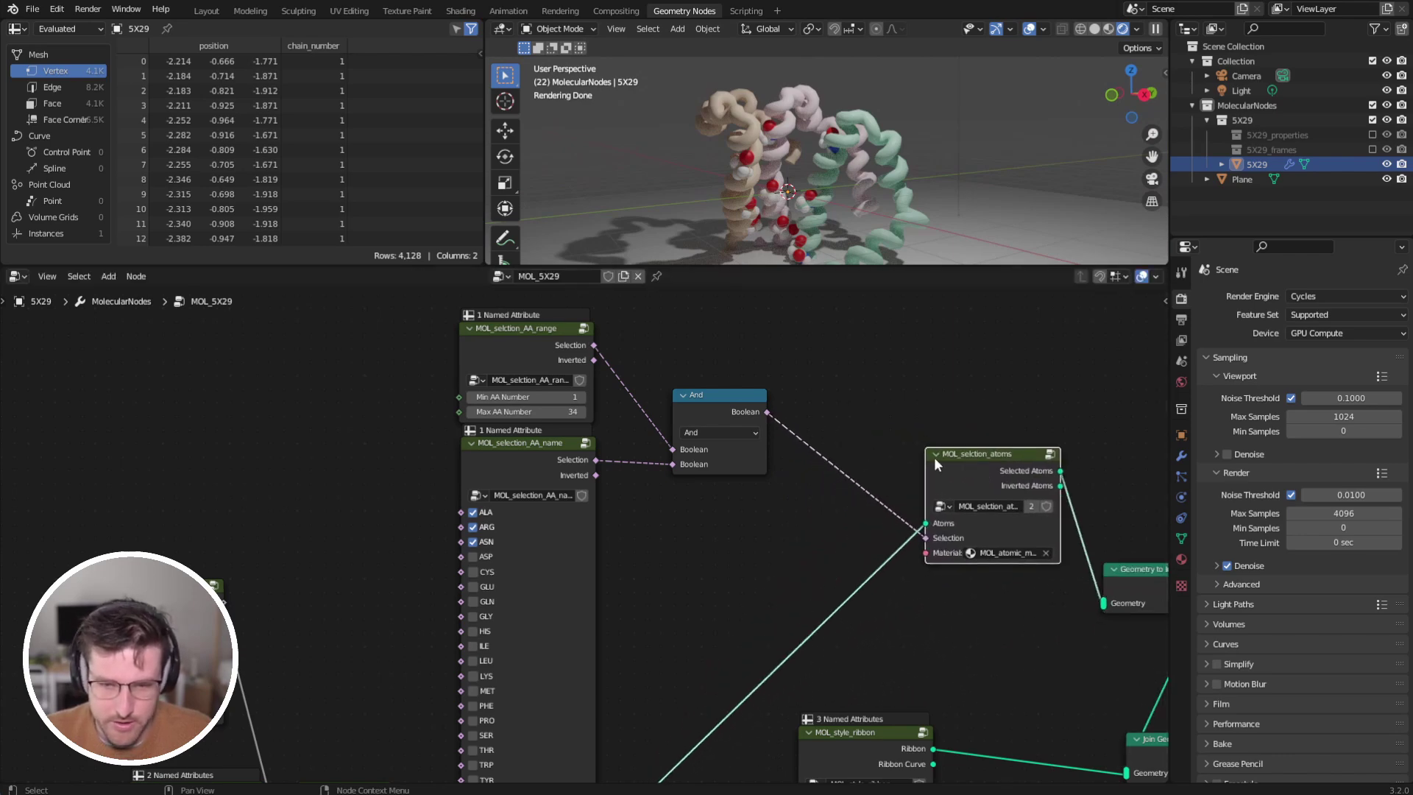
{"action": "left_click_drag", "start_coordinate": [822, 437], "coordinate": [852, 438]}
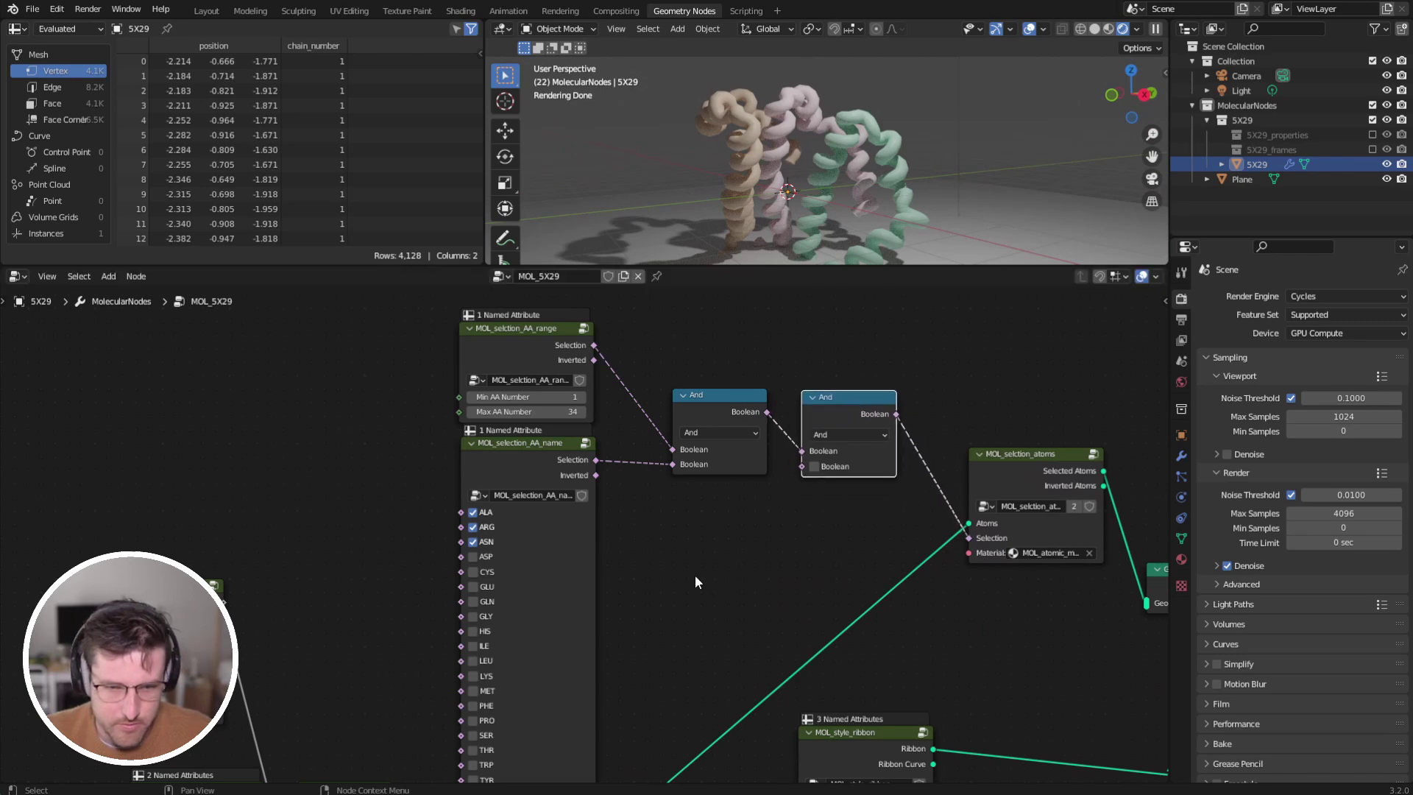
Duplicate the MOL_5X29_selection chain node and place the copy beneath the two And nodes.
{"action": "middle_click_drag", "start_coordinate": [695, 581], "coordinate": [695, 391]}
{"action": "scroll", "coordinate": [682, 515], "scroll_direction": "down", "scroll_amount": 1}
{"action": "middle_click_drag", "start_coordinate": [458, 637], "coordinate": [452, 524]}
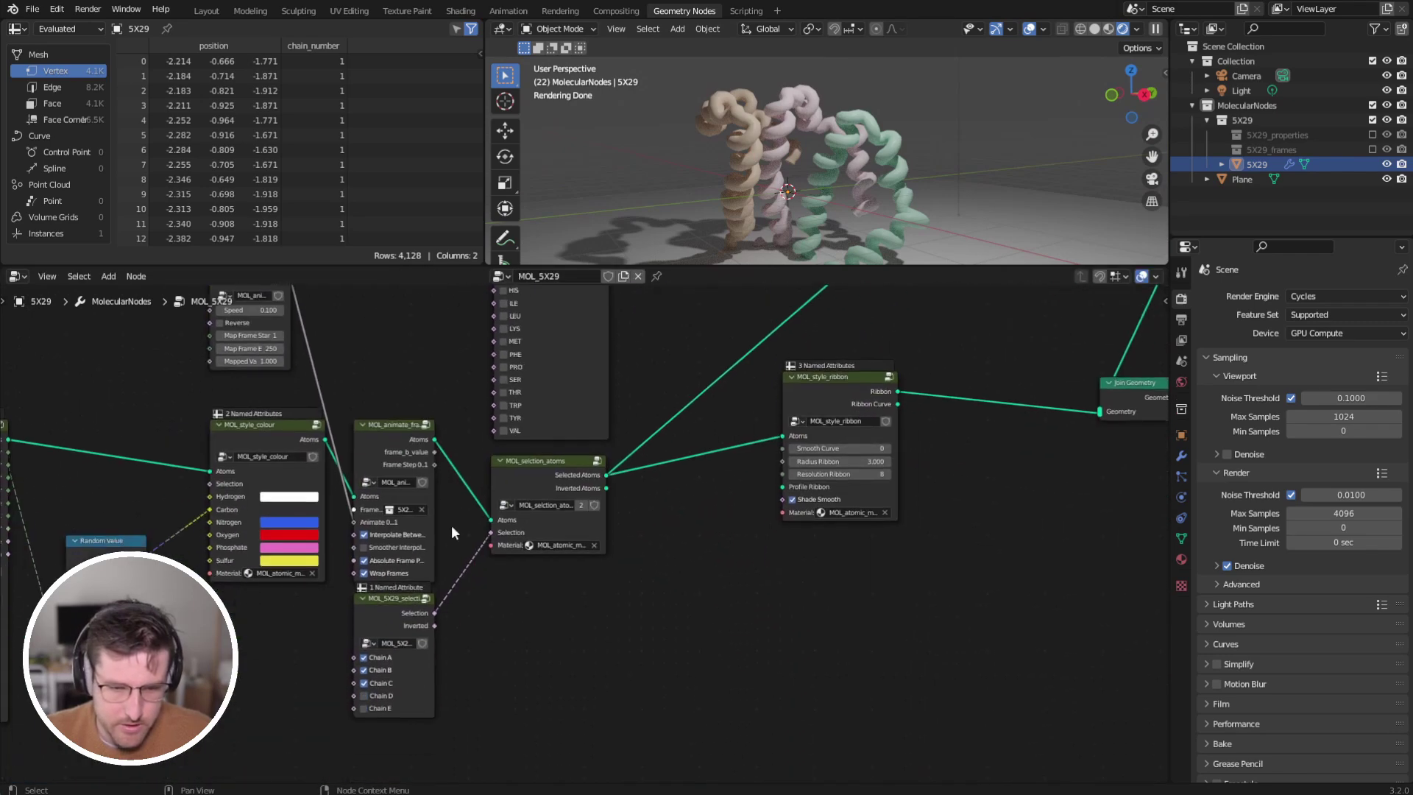
{"action": "middle_click_drag", "start_coordinate": [563, 416], "coordinate": [523, 598]}
{"action": "key", "text": "shift+d"}
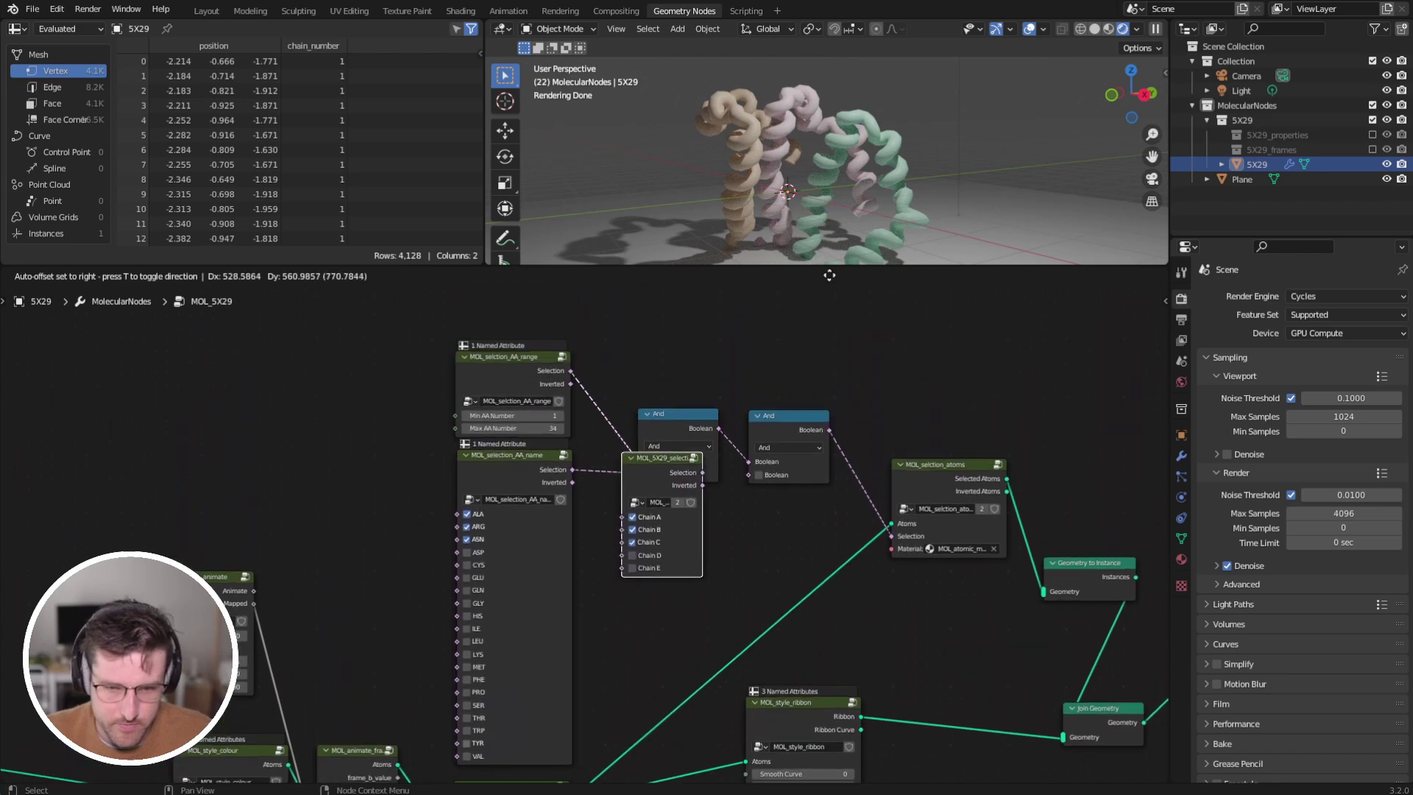
{"action": "left_click", "coordinate": [836, 385]}
Leave only Chain A enabled in the duplicated chain selection node and connect its Selection output to the second And node's free Boolean input.
{"action": "scroll", "coordinate": [604, 711], "scroll_direction": "up", "scroll_amount": 2}
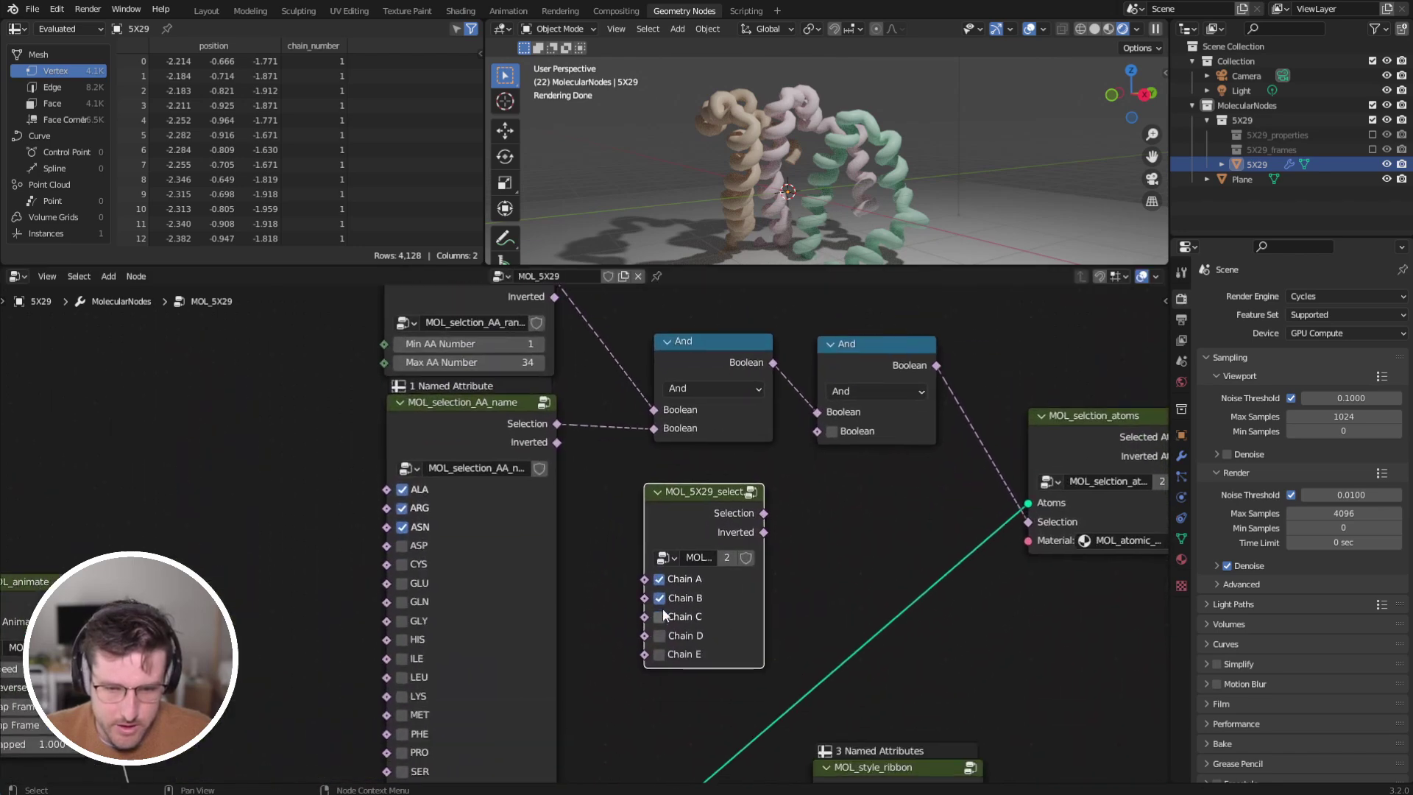
{"action": "left_click_drag", "start_coordinate": [814, 458], "coordinate": [818, 433]}
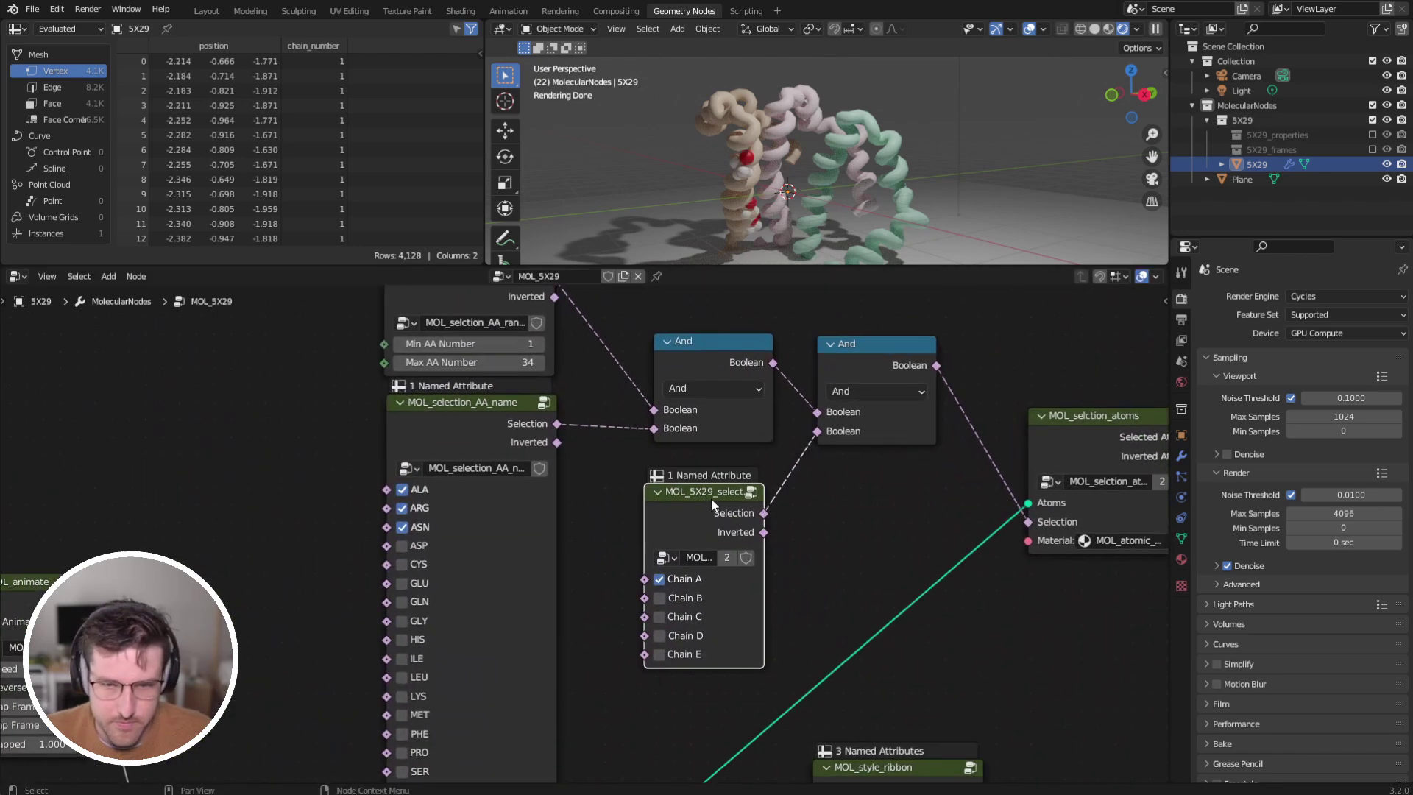
{"action": "left_click_drag", "start_coordinate": [711, 497], "coordinate": [724, 473]}
{"action": "middle_click_drag", "start_coordinate": [770, 194], "coordinate": [814, 204]}
{"action": "middle_click_drag", "start_coordinate": [856, 522], "coordinate": [828, 537]}
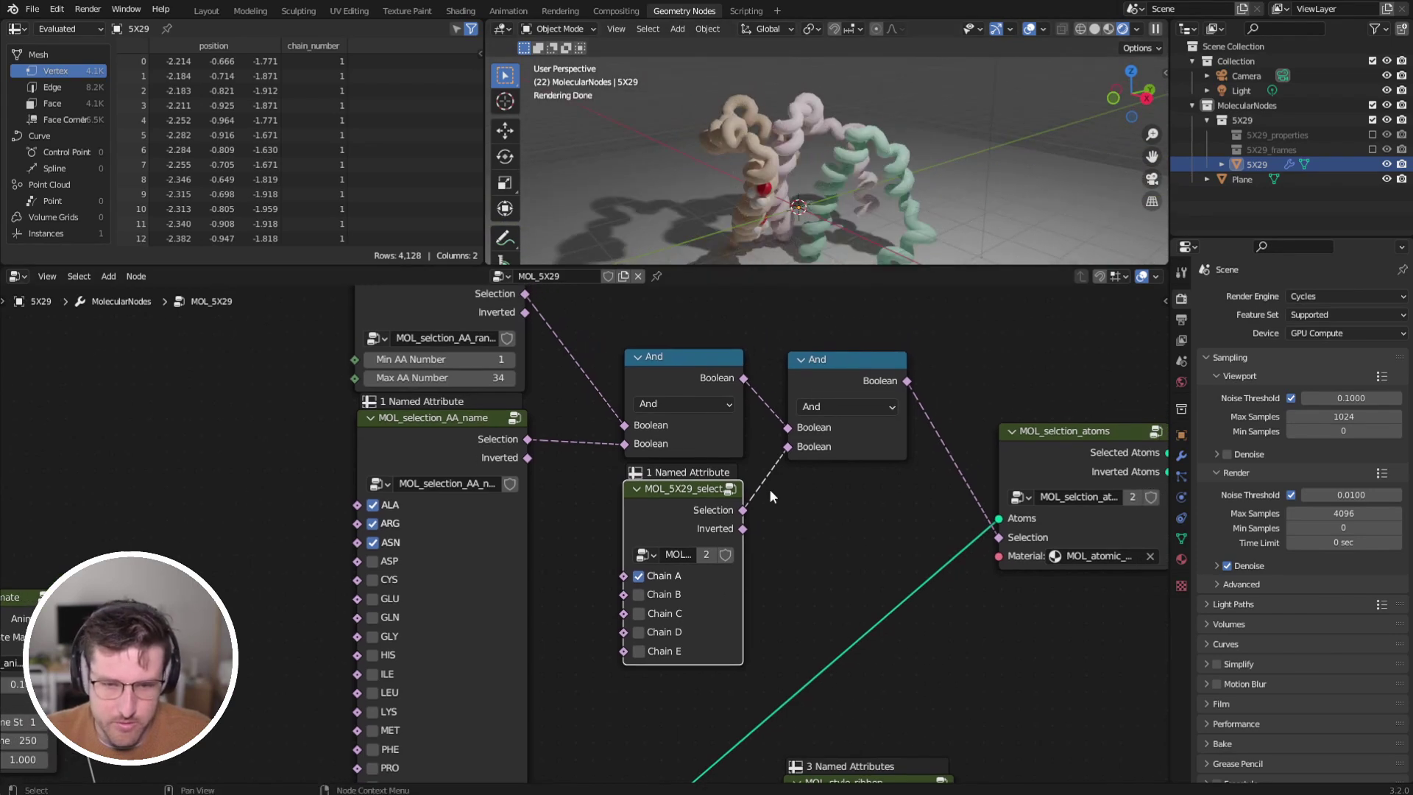
{"action": "middle_click_drag", "start_coordinate": [770, 488], "coordinate": [683, 576]}
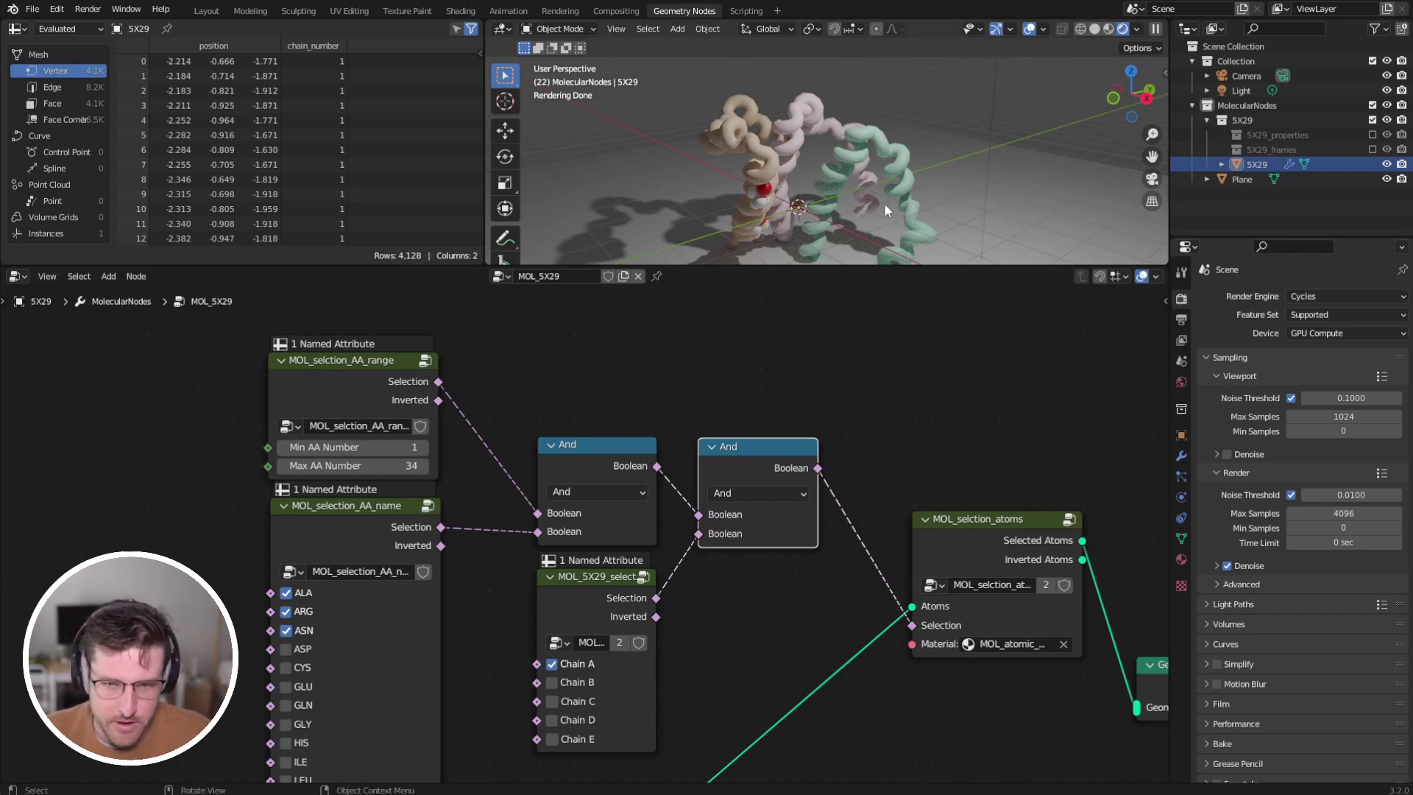
Play the animation and examine the selected atoms on the moving ribbon up close.
{"action": "middle_click_drag", "start_coordinate": [902, 659], "coordinate": [713, 360]}
{"action": "middle_click_drag", "start_coordinate": [867, 469], "coordinate": [479, 432]}
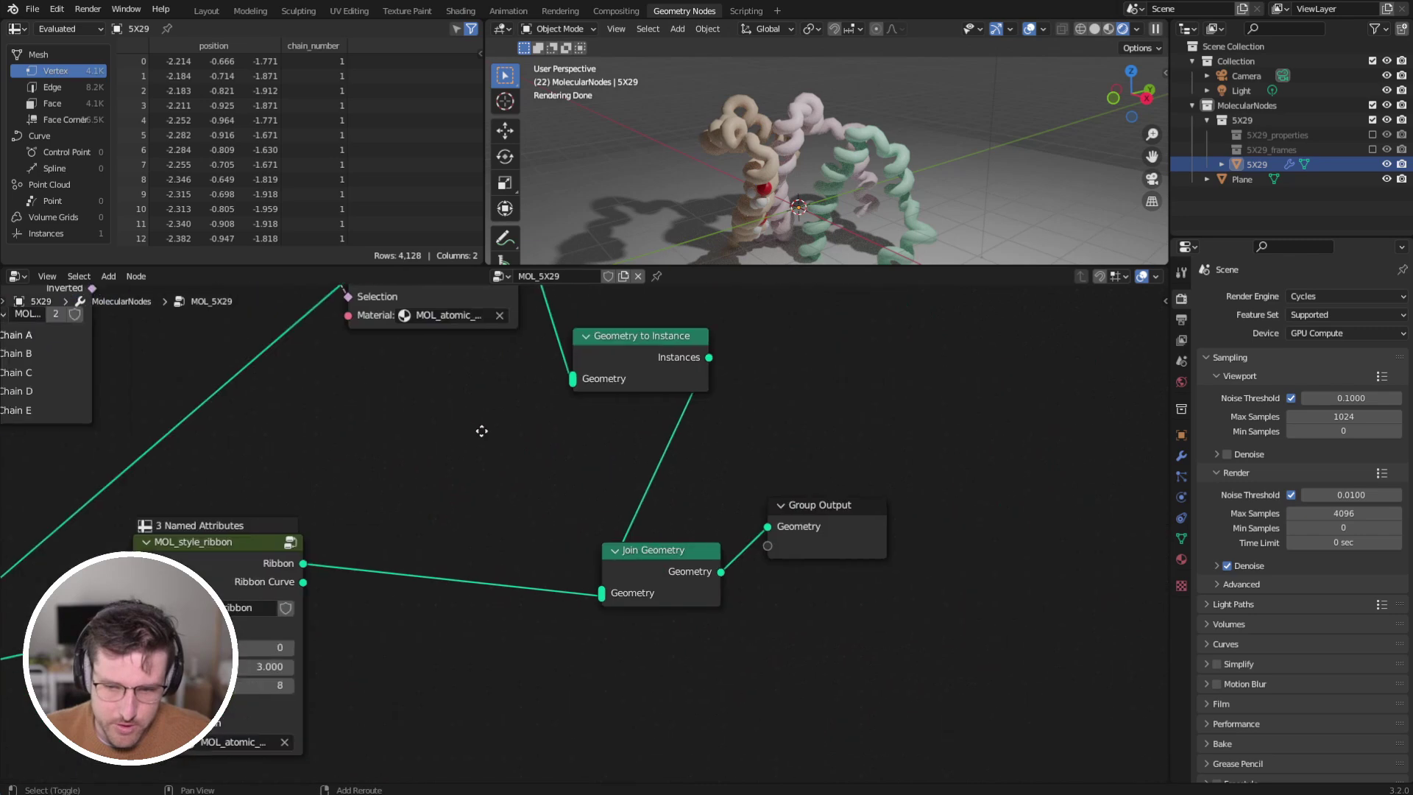
{"action": "scroll", "coordinate": [581, 565], "scroll_direction": "down", "scroll_amount": 4}
{"action": "middle_click_drag", "start_coordinate": [424, 390], "coordinate": [819, 365]}
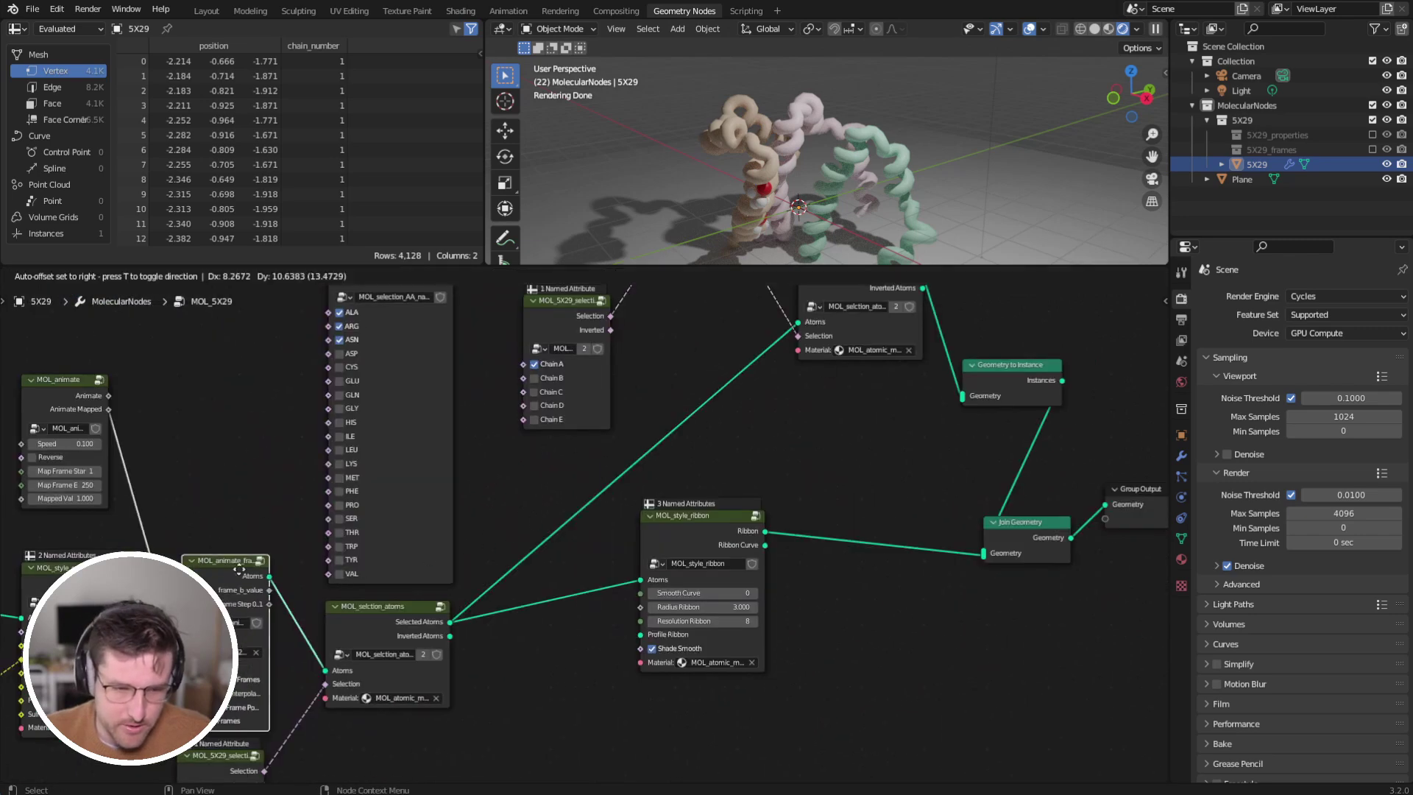
{"action": "key", "text": "space"}
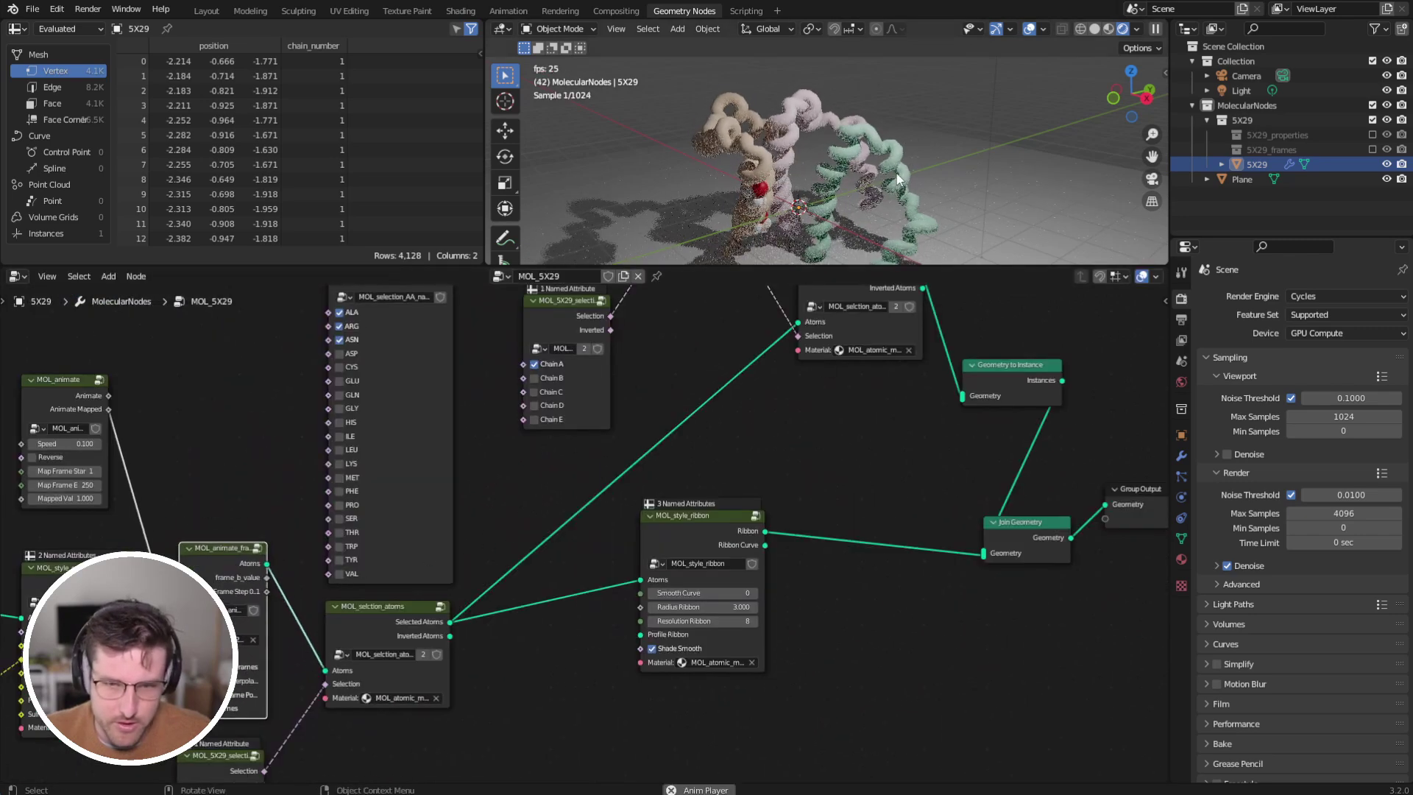
{"action": "scroll", "coordinate": [839, 152], "scroll_direction": "up", "scroll_amount": 3}
{"action": "middle_click_drag", "start_coordinate": [839, 152], "coordinate": [824, 126], "text": "shift"}
Move MOL_selction_atoms closer to the And nodes to free up space before Geometry to Instance.
{"action": "middle_click_drag", "start_coordinate": [789, 450], "coordinate": [751, 497]}
{"action": "left_click_drag", "start_coordinate": [712, 640], "coordinate": [588, 640]}
{"action": "middle_click_drag", "start_coordinate": [858, 483], "coordinate": [784, 587]}
{"action": "left_click_drag", "start_coordinate": [777, 495], "coordinate": [651, 561]}
{"action": "scroll", "coordinate": [651, 561], "scroll_direction": "up", "scroll_amount": 2}
Insert a Style Ball n Stick node between MOL_selction_atoms and Geometry to Instance and disable its EEVEE Atoms option.
{"action": "key", "text": "shift+a"}
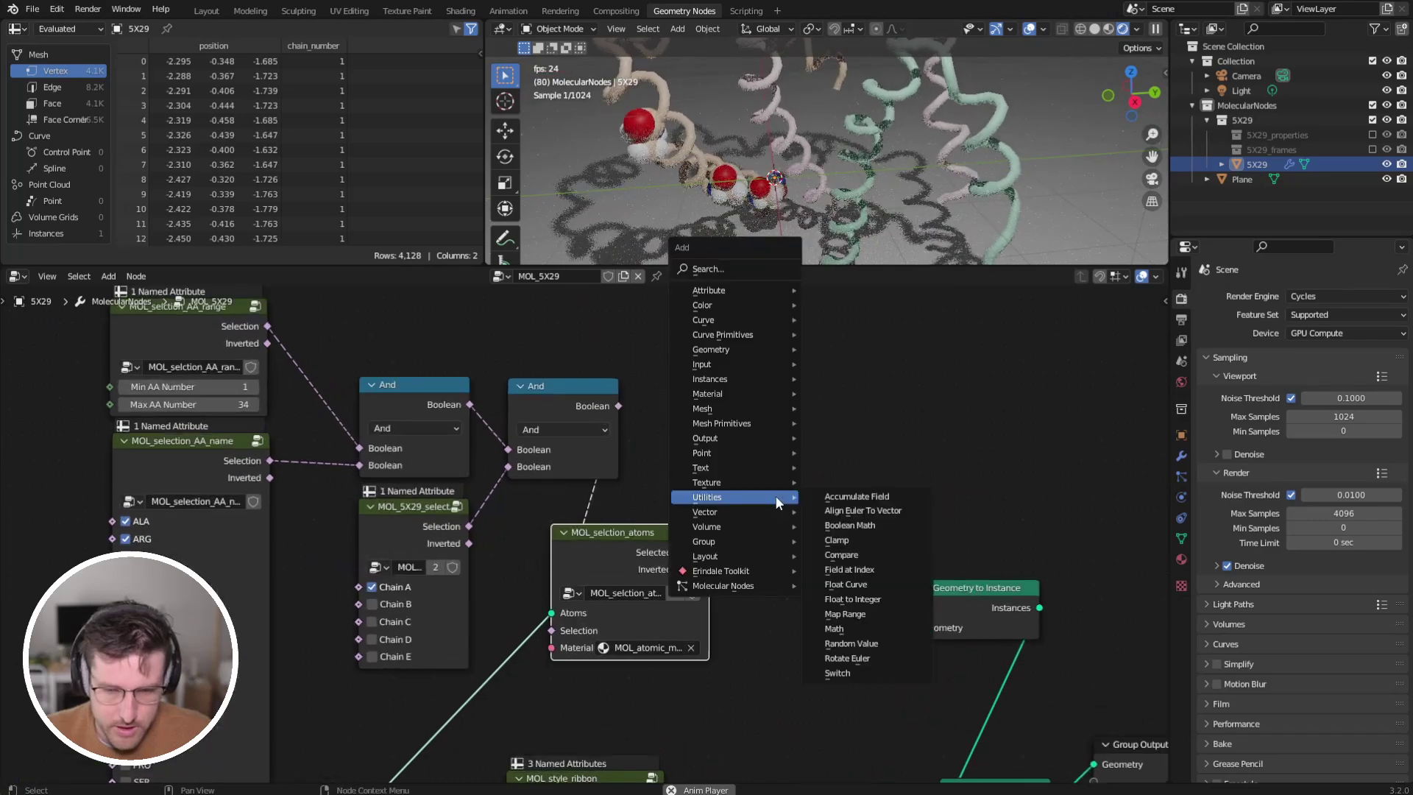
{"action": "mouse_move", "coordinate": [753, 586]}
{"action": "mouse_move", "coordinate": [836, 600]}
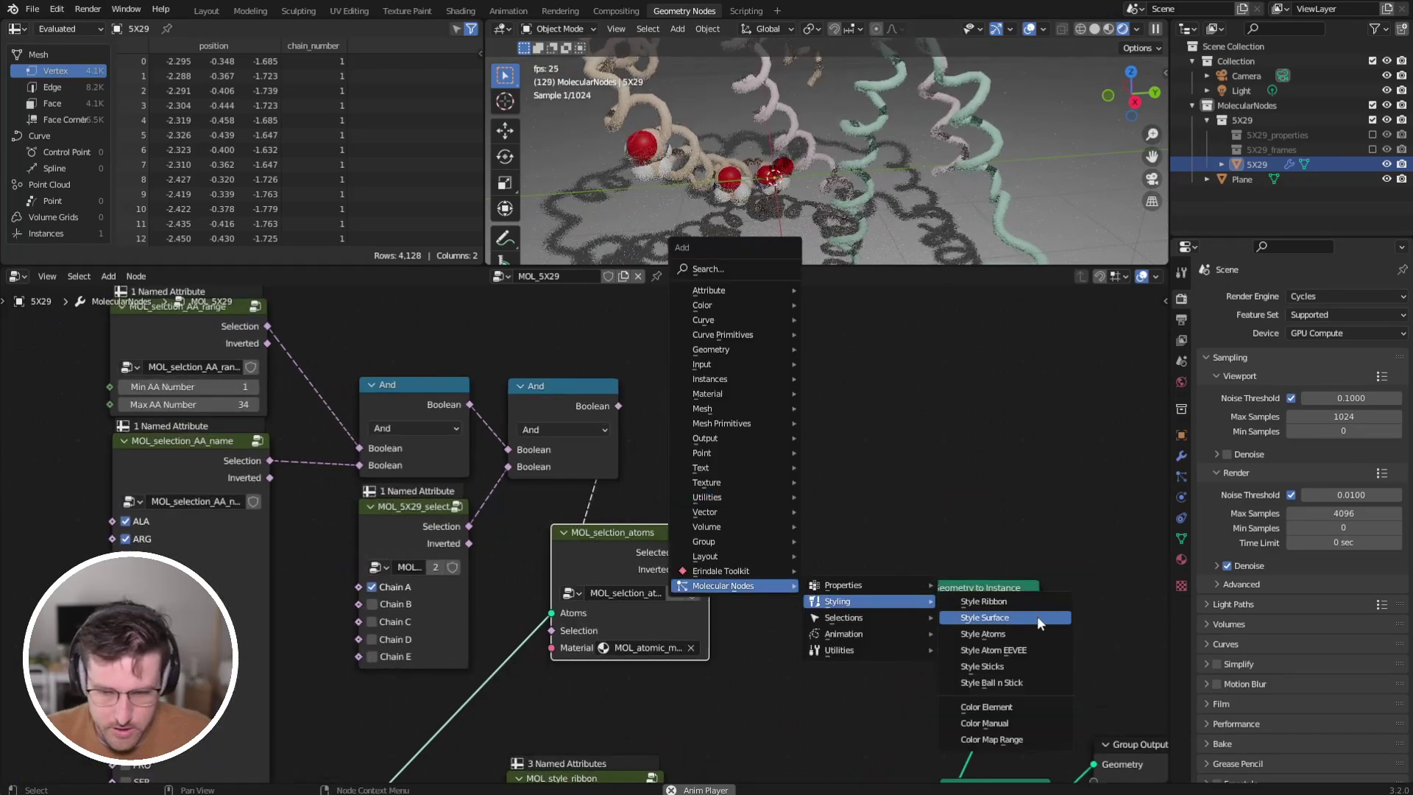
{"action": "left_click", "coordinate": [1020, 683]}
{"action": "left_click", "coordinate": [868, 707]}
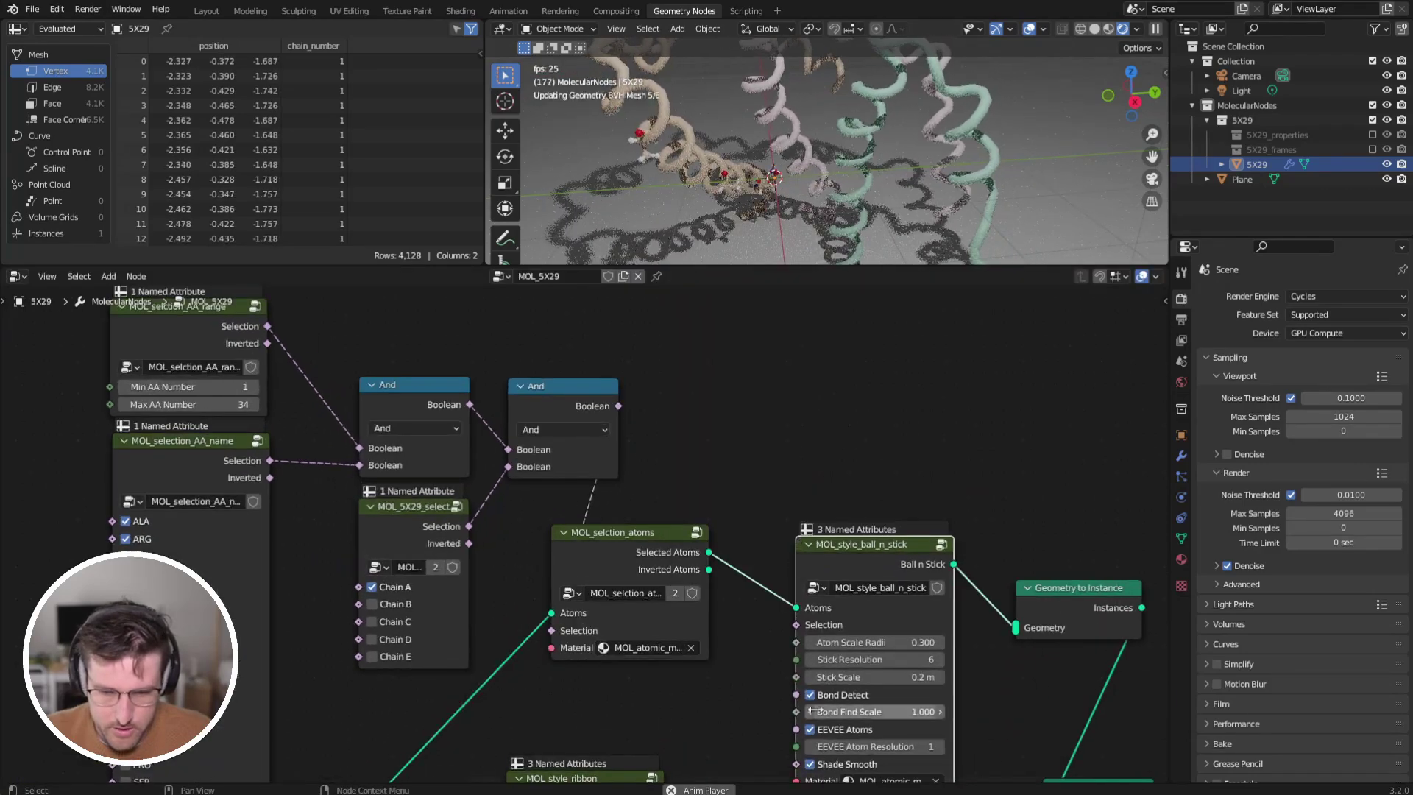
{"action": "left_click_drag", "start_coordinate": [879, 550], "coordinate": [854, 481]}
{"action": "middle_click_drag", "start_coordinate": [709, 194], "coordinate": [885, 109]}
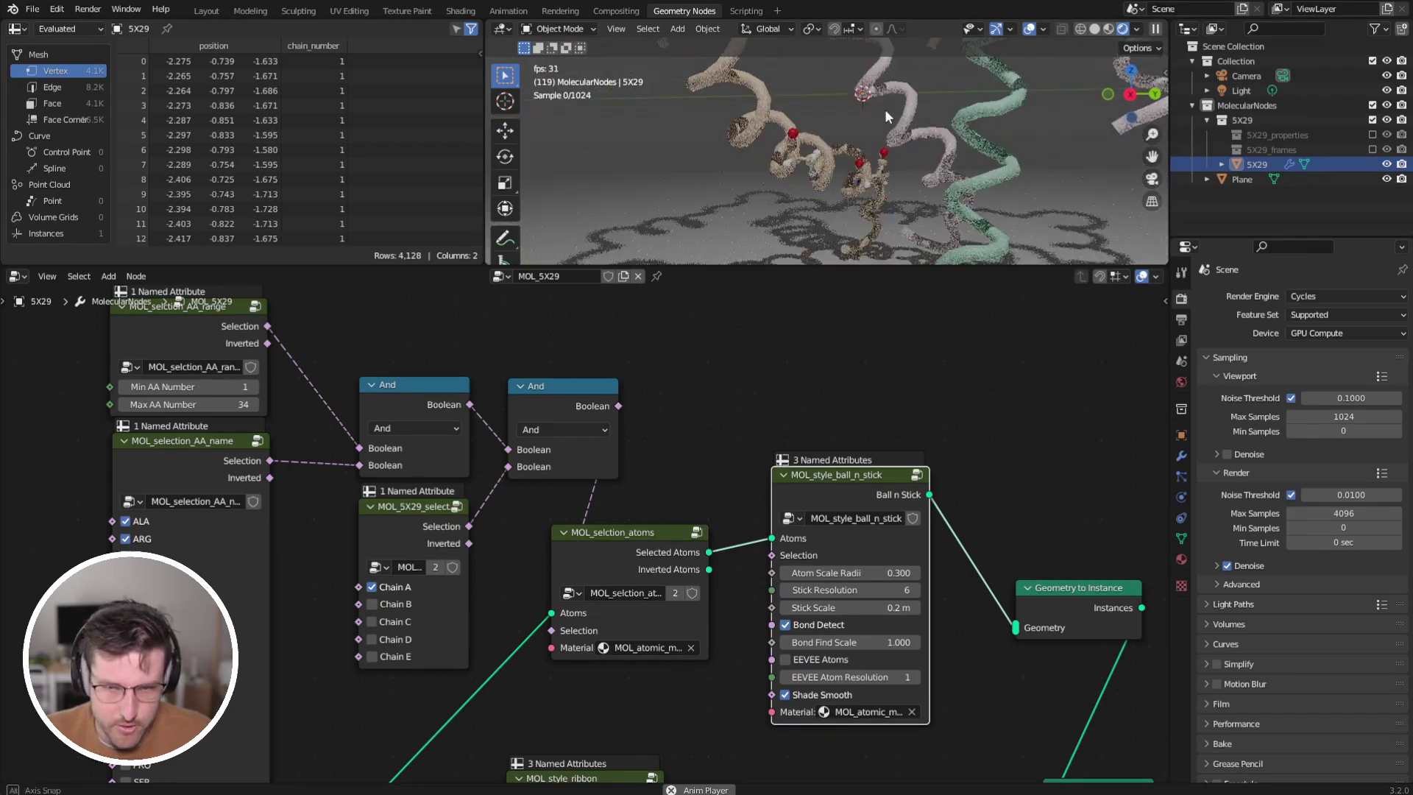
Duplicate the And node onto the link between the second And node and MOL_selction_atoms, keeping its operation as And.
{"action": "middle_click_drag", "start_coordinate": [801, 167], "coordinate": [928, 144]}
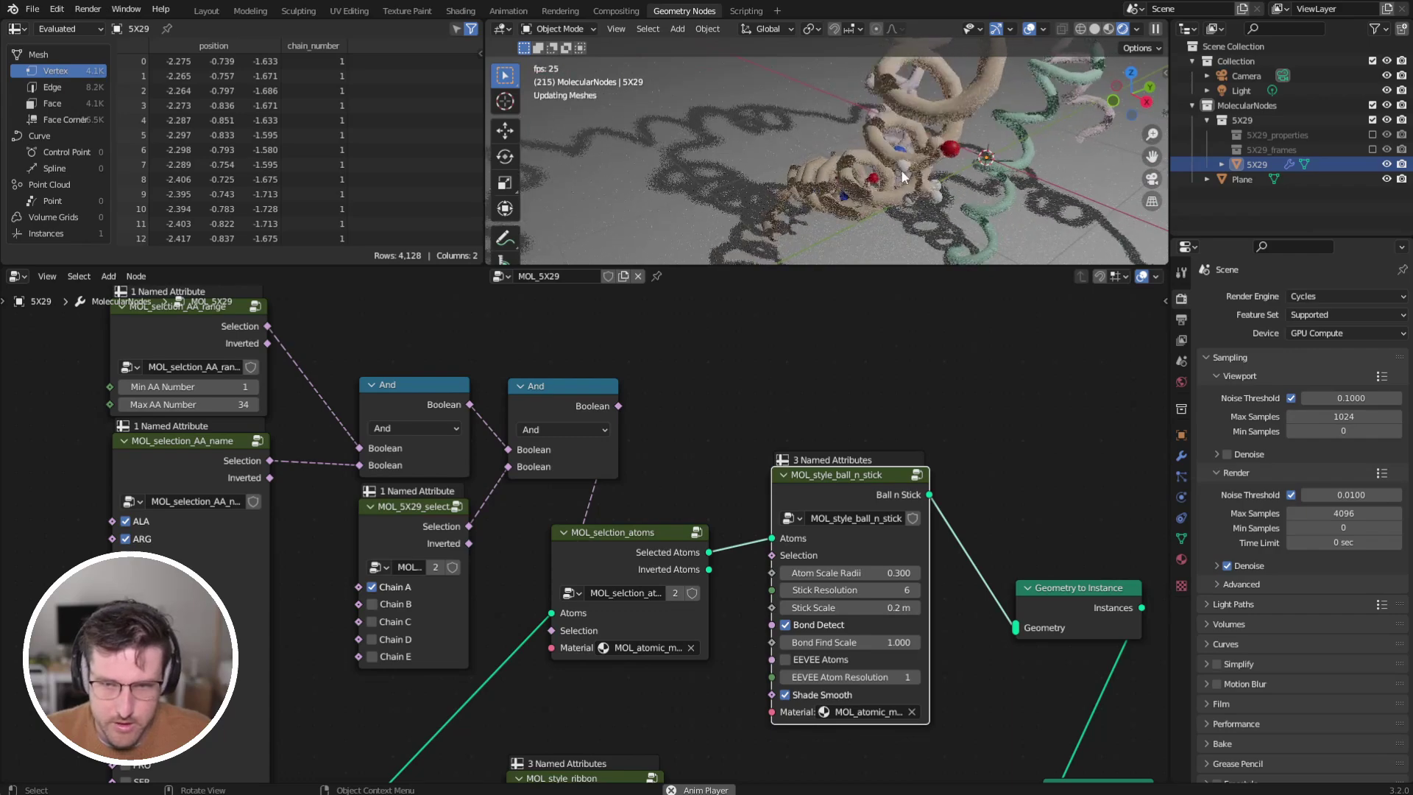
{"action": "middle_click_drag", "start_coordinate": [670, 435], "coordinate": [760, 404]}
{"action": "scroll", "coordinate": [732, 446], "scroll_direction": "down", "scroll_amount": 1}
{"action": "left_click_drag", "start_coordinate": [723, 453], "coordinate": [784, 532]}
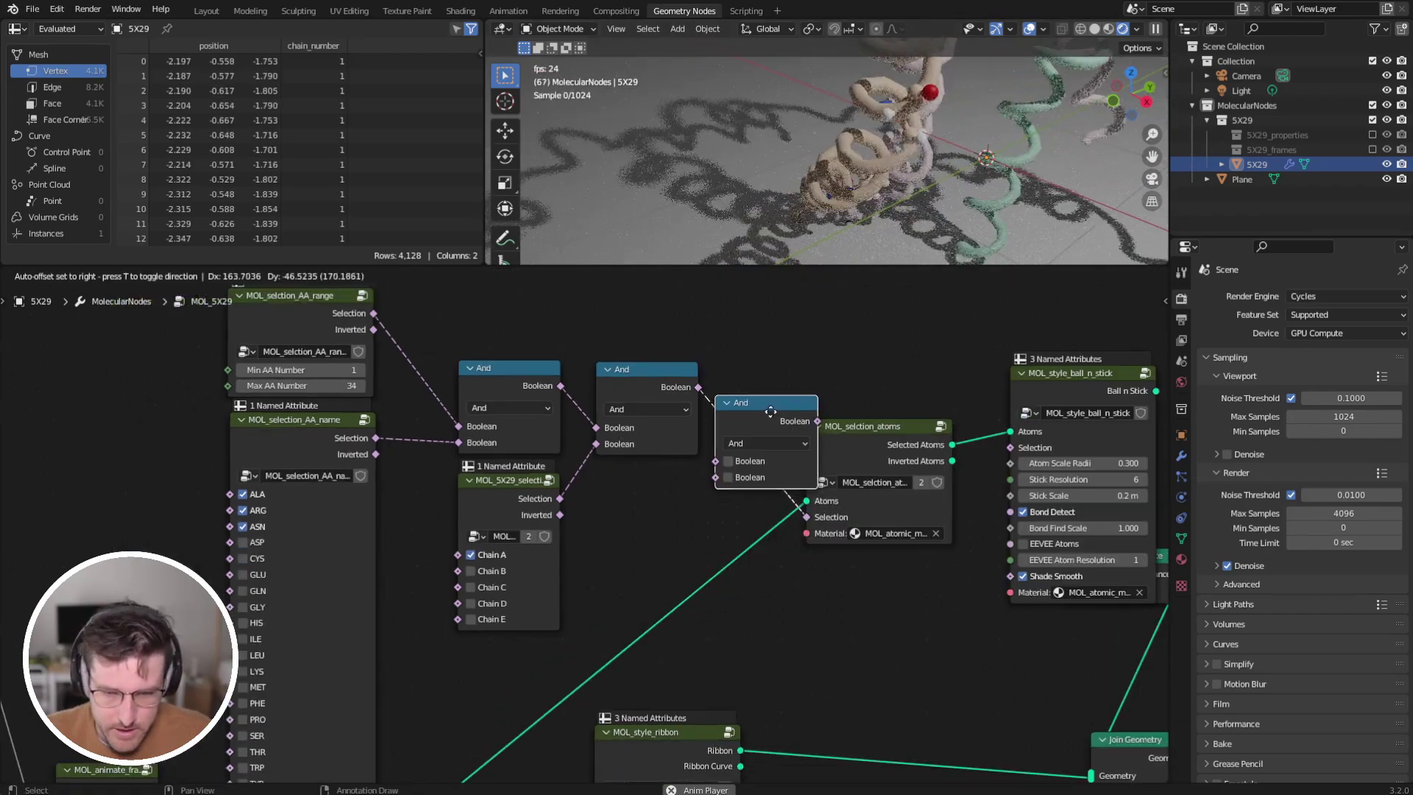
{"action": "left_click", "coordinate": [815, 466]}
{"action": "left_click", "coordinate": [821, 440]}
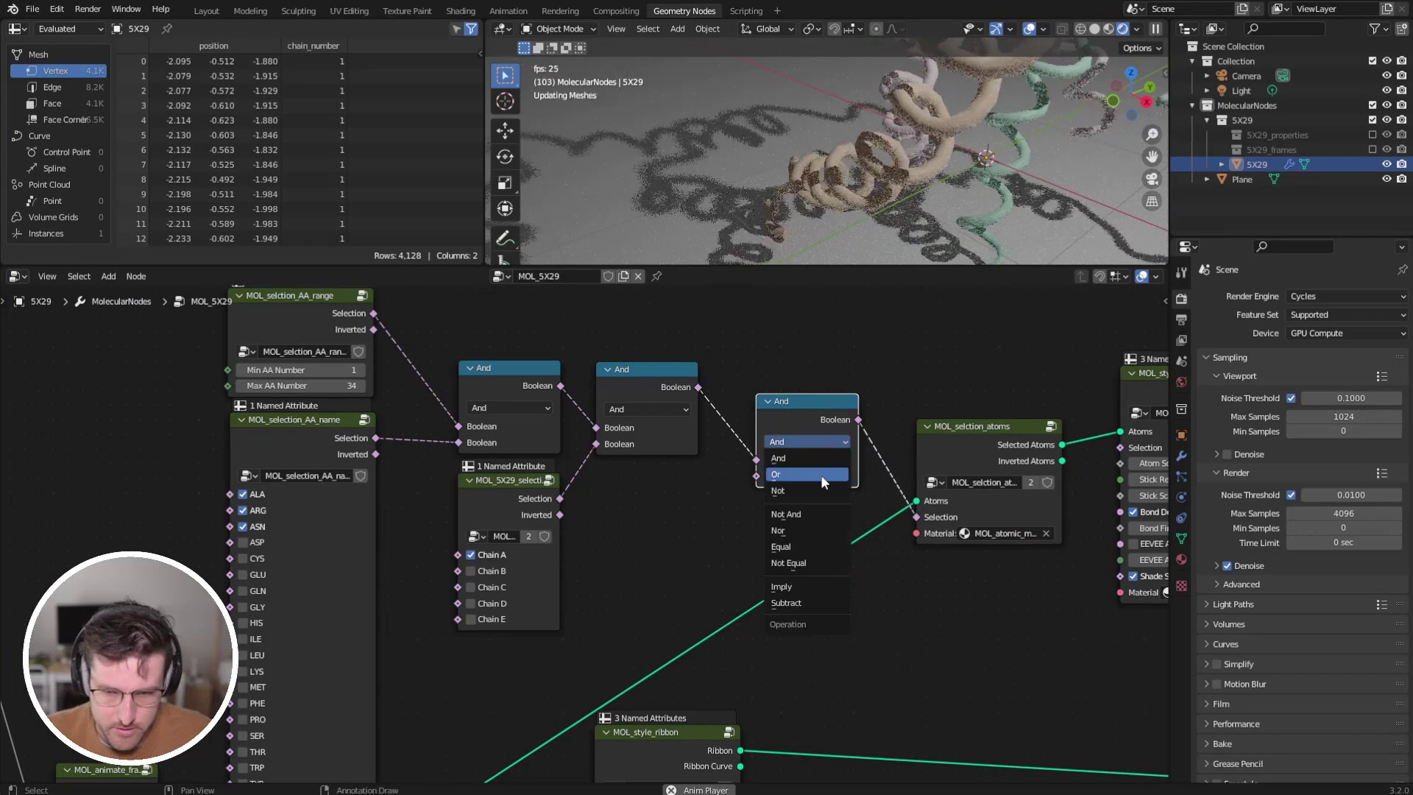
{"action": "left_click_drag", "start_coordinate": [815, 412], "coordinate": [832, 394]}
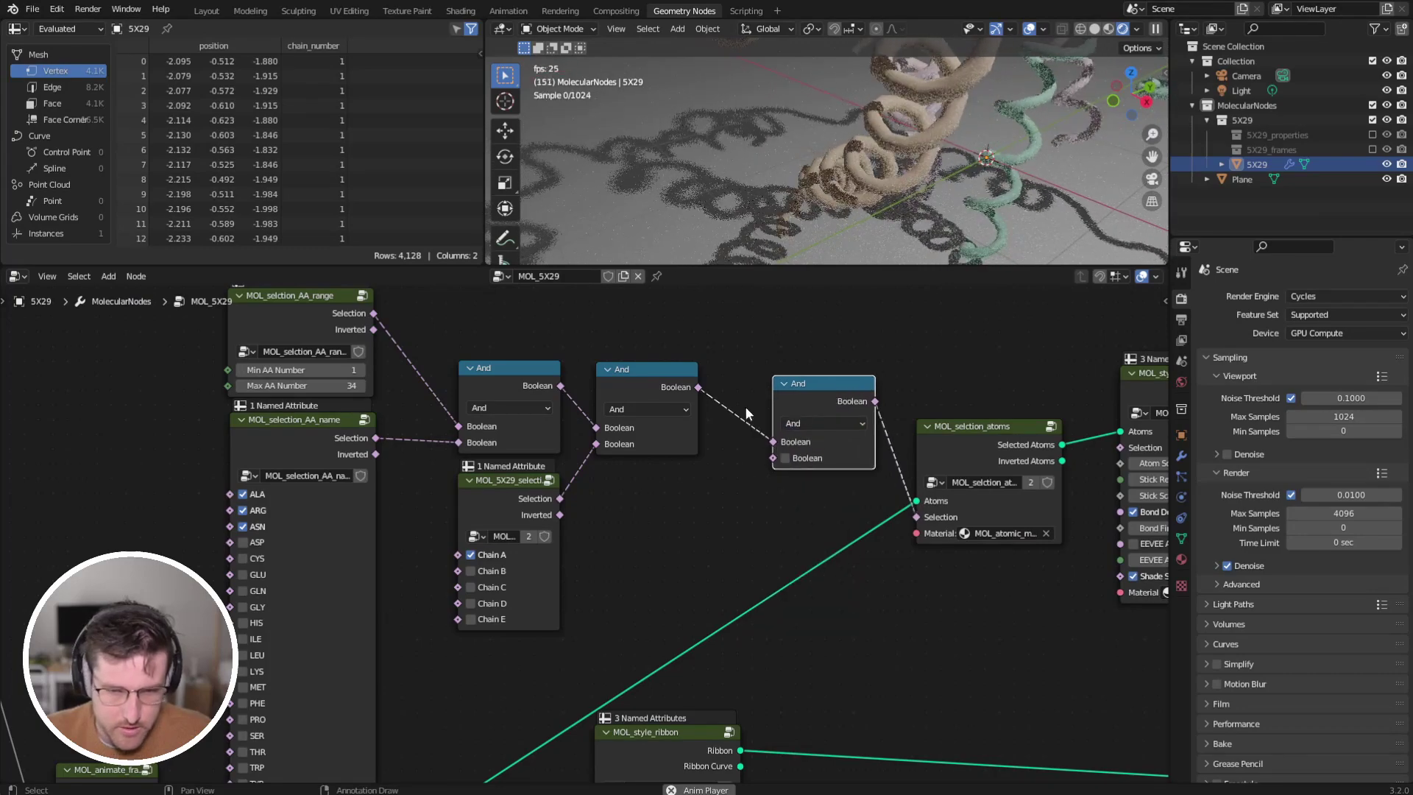
Duplicate the third And node, change the copy's operation to Not and place it beneath the second And node.
{"action": "key", "text": "shift+d"}
{"action": "left_click", "coordinate": [643, 493]}
{"action": "left_click", "coordinate": [686, 505]}
{"action": "left_click", "coordinate": [686, 555]}
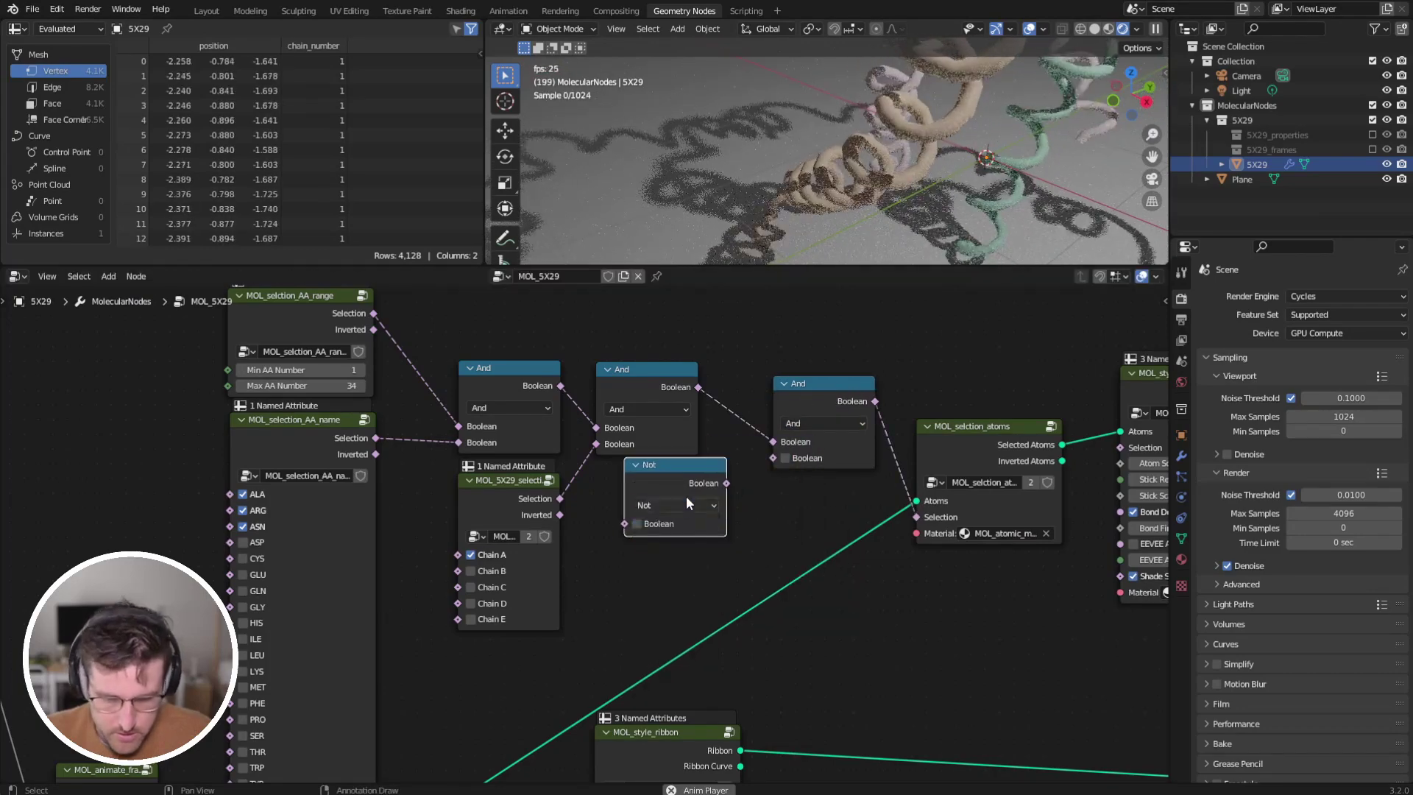
{"action": "mouse_move", "coordinate": [685, 481]}
{"action": "left_mouse_down"}
{"action": "mouse_move", "coordinate": [685, 496]}
{"action": "mouse_move", "coordinate": [660, 489]}
{"action": "left_mouse_up"}
Add a Selection Side Chain node and place it beneath the second And node.
{"action": "middle_click_drag", "start_coordinate": [492, 652], "coordinate": [731, 421]}
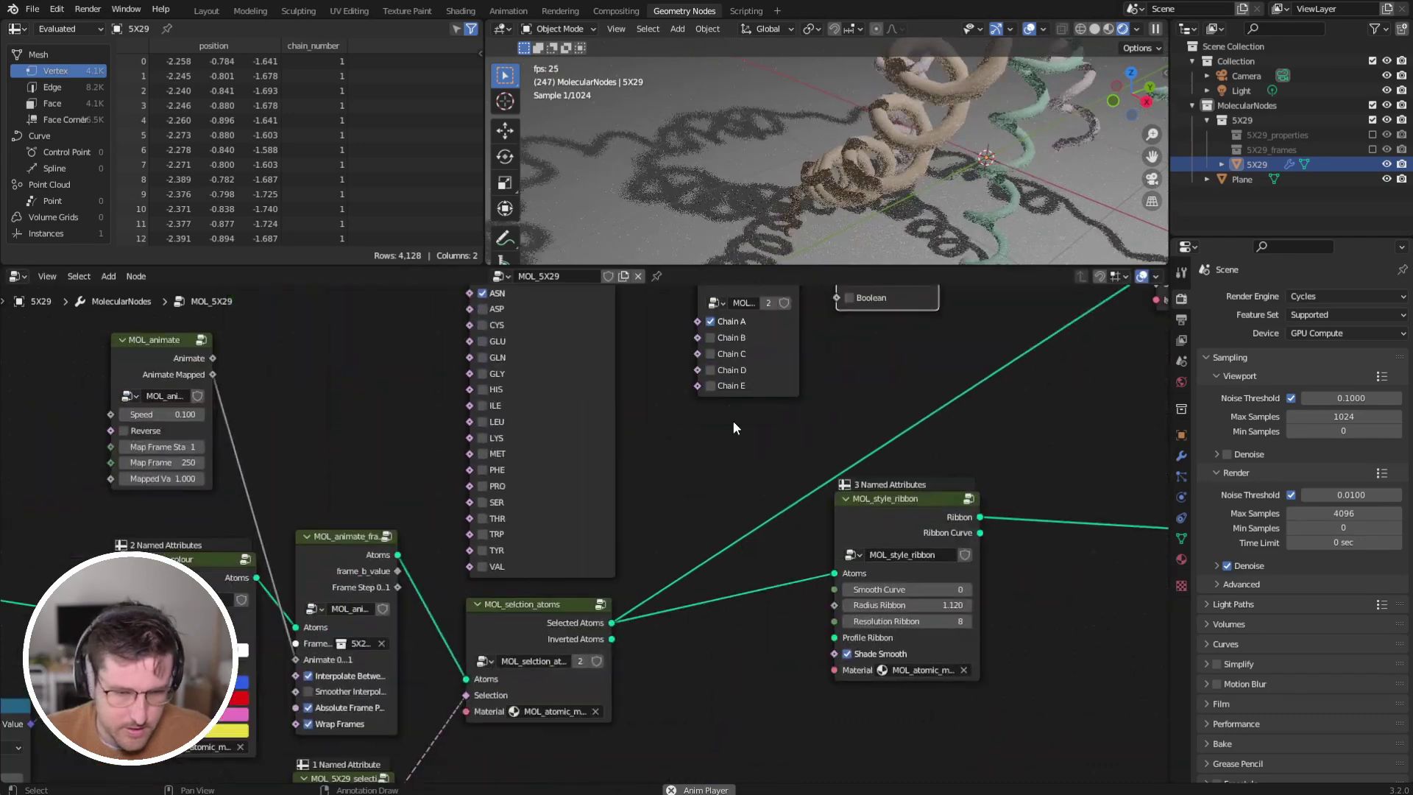
{"action": "key", "text": "shift+a"}
{"action": "mouse_move", "coordinate": [683, 506]}
{"action": "mouse_move", "coordinate": [788, 540]}
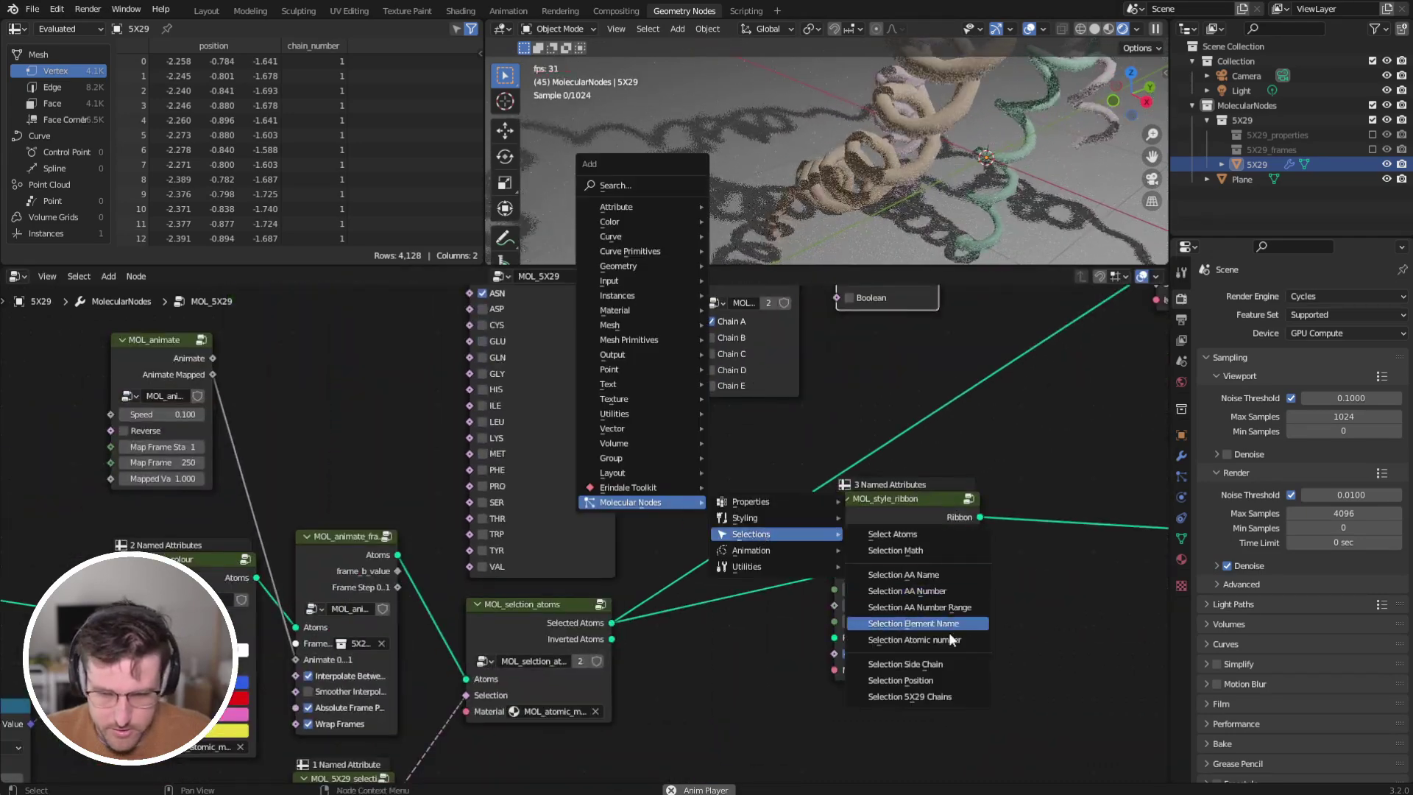
{"action": "left_click", "coordinate": [948, 664]}
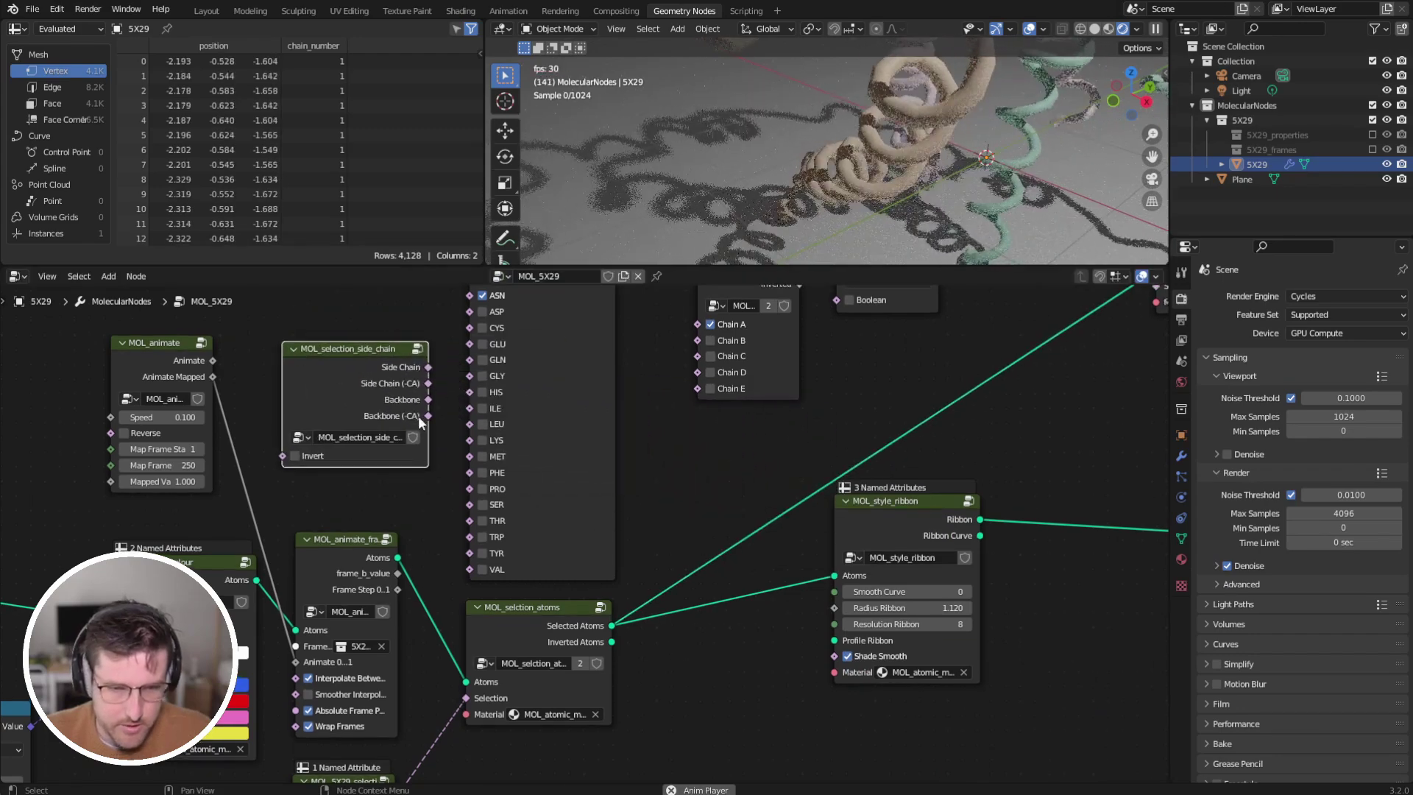
{"action": "left_click", "coordinate": [281, 349]}
{"action": "middle_click_drag", "start_coordinate": [615, 415], "coordinate": [479, 571]}
{"action": "left_click_drag", "start_coordinate": [267, 552], "coordinate": [819, 437]}
{"action": "middle_click_drag", "start_coordinate": [914, 437], "coordinate": [845, 461]}
{"action": "left_click_drag", "start_coordinate": [728, 449], "coordinate": [854, 465], "text": "alt"}
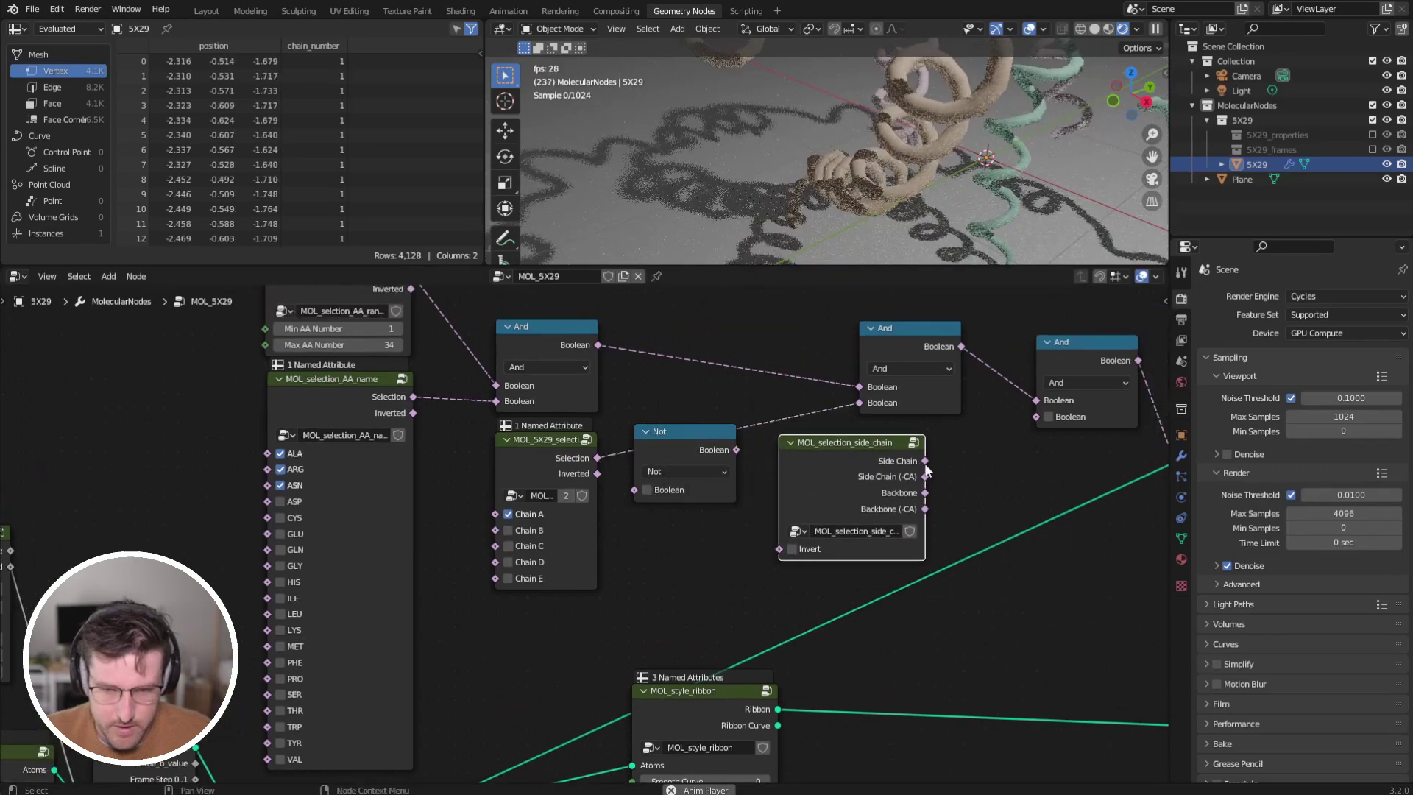
Connect Side Chain to the third And node's free Boolean input, try Side Chain (-CA) instead, and return to Side Chain.
{"action": "middle_click_drag", "start_coordinate": [933, 476], "coordinate": [692, 539]}
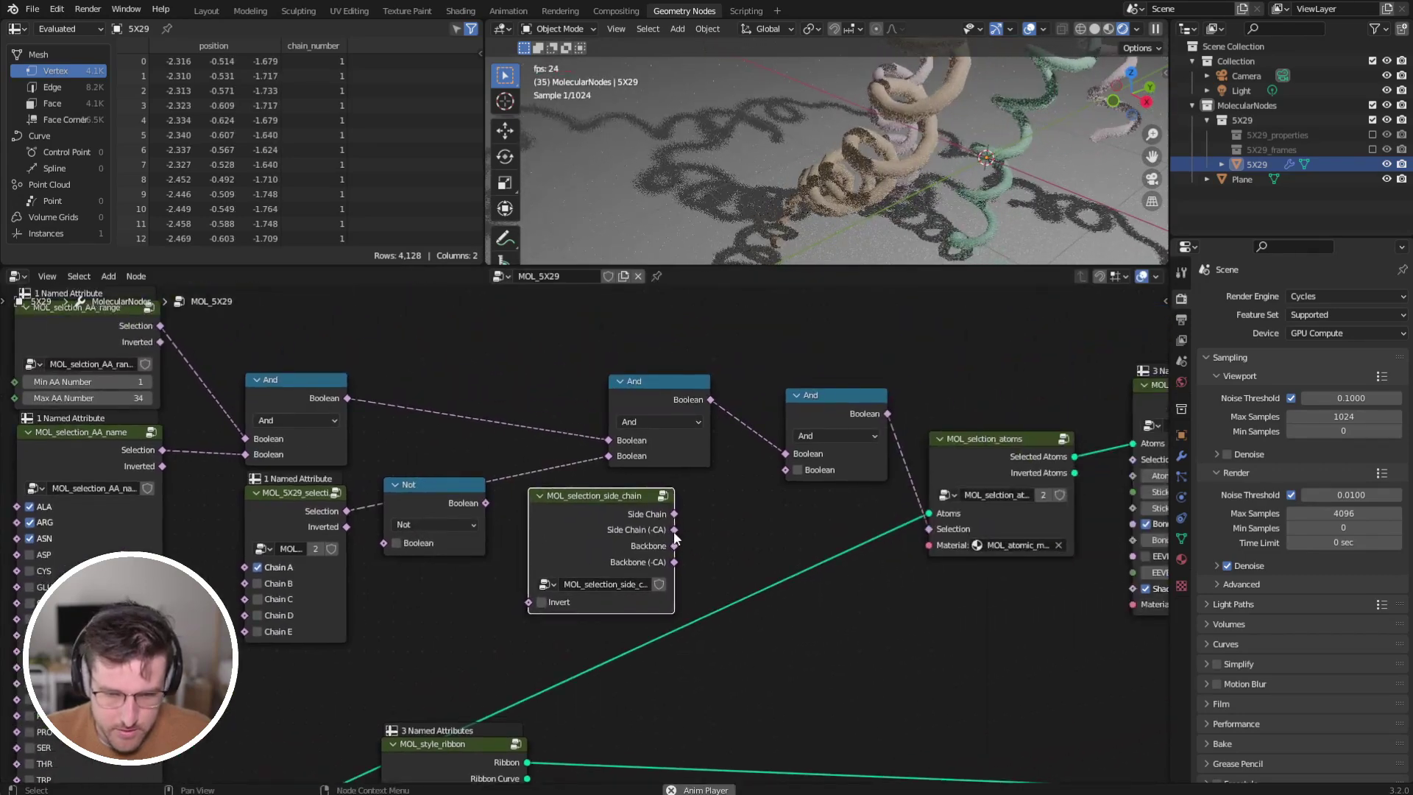
{"action": "left_click_drag", "start_coordinate": [674, 514], "coordinate": [786, 469]}
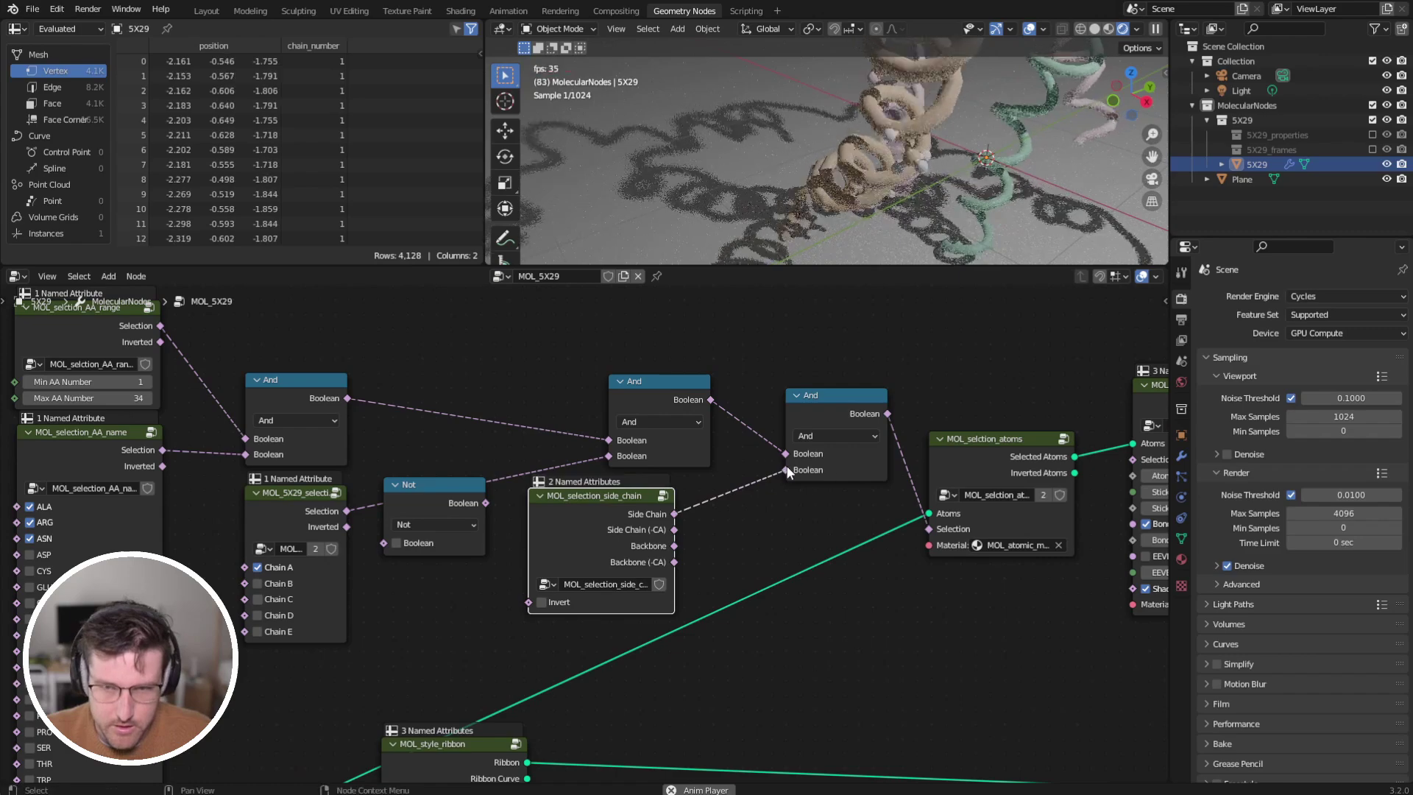
{"action": "left_click_drag", "start_coordinate": [674, 530], "coordinate": [785, 470]}
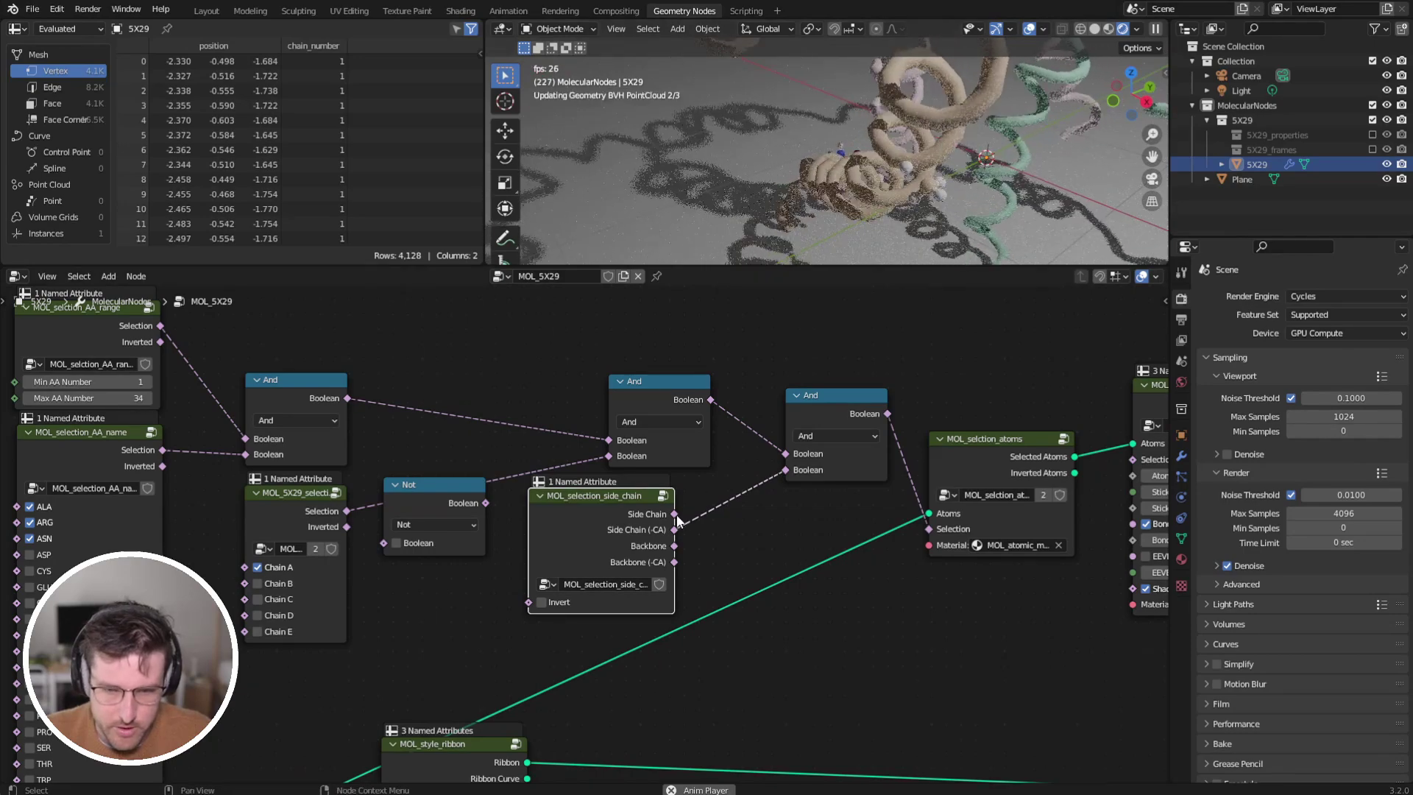
{"action": "left_click_drag", "start_coordinate": [674, 514], "coordinate": [786, 470]}
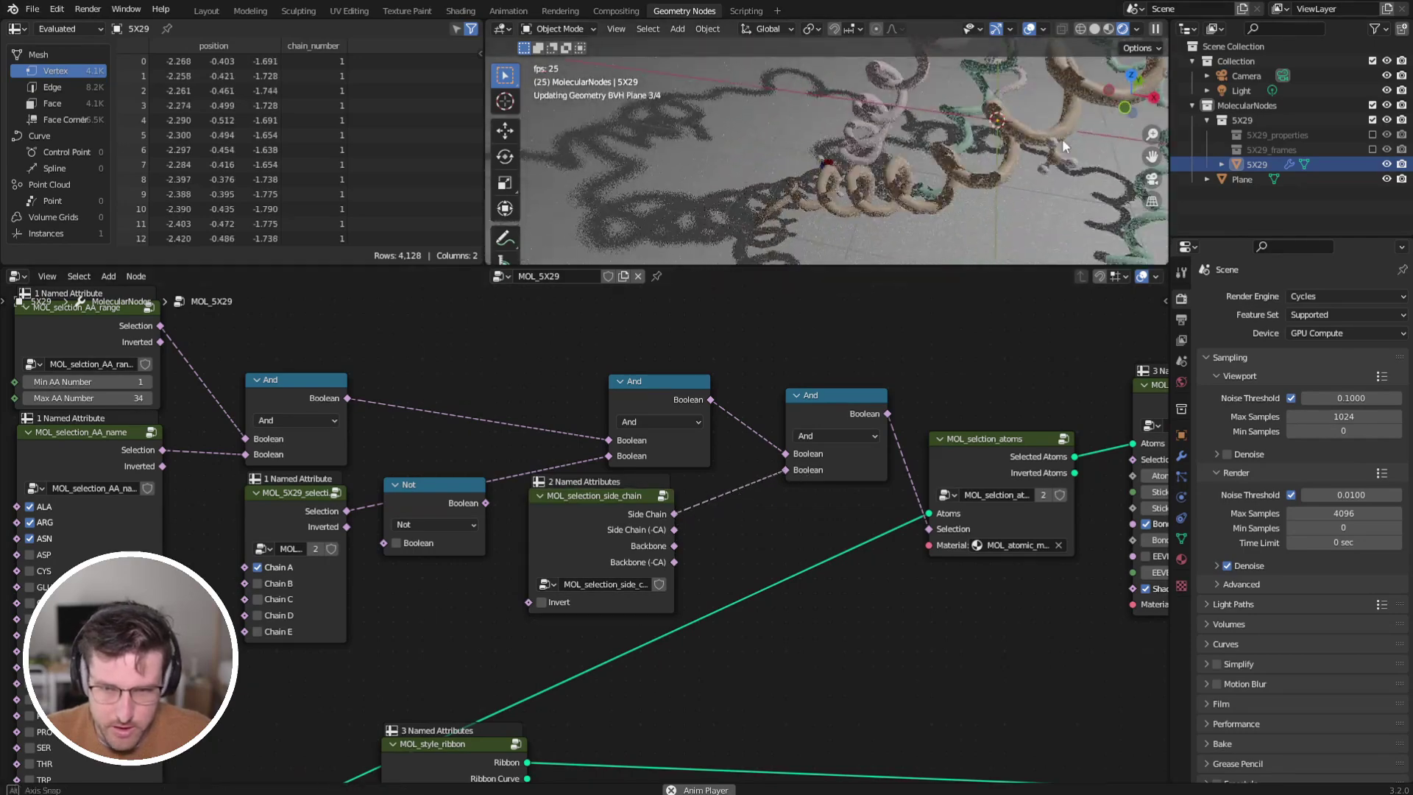
{"action": "middle_click_drag", "start_coordinate": [1079, 184], "coordinate": [937, 134]}
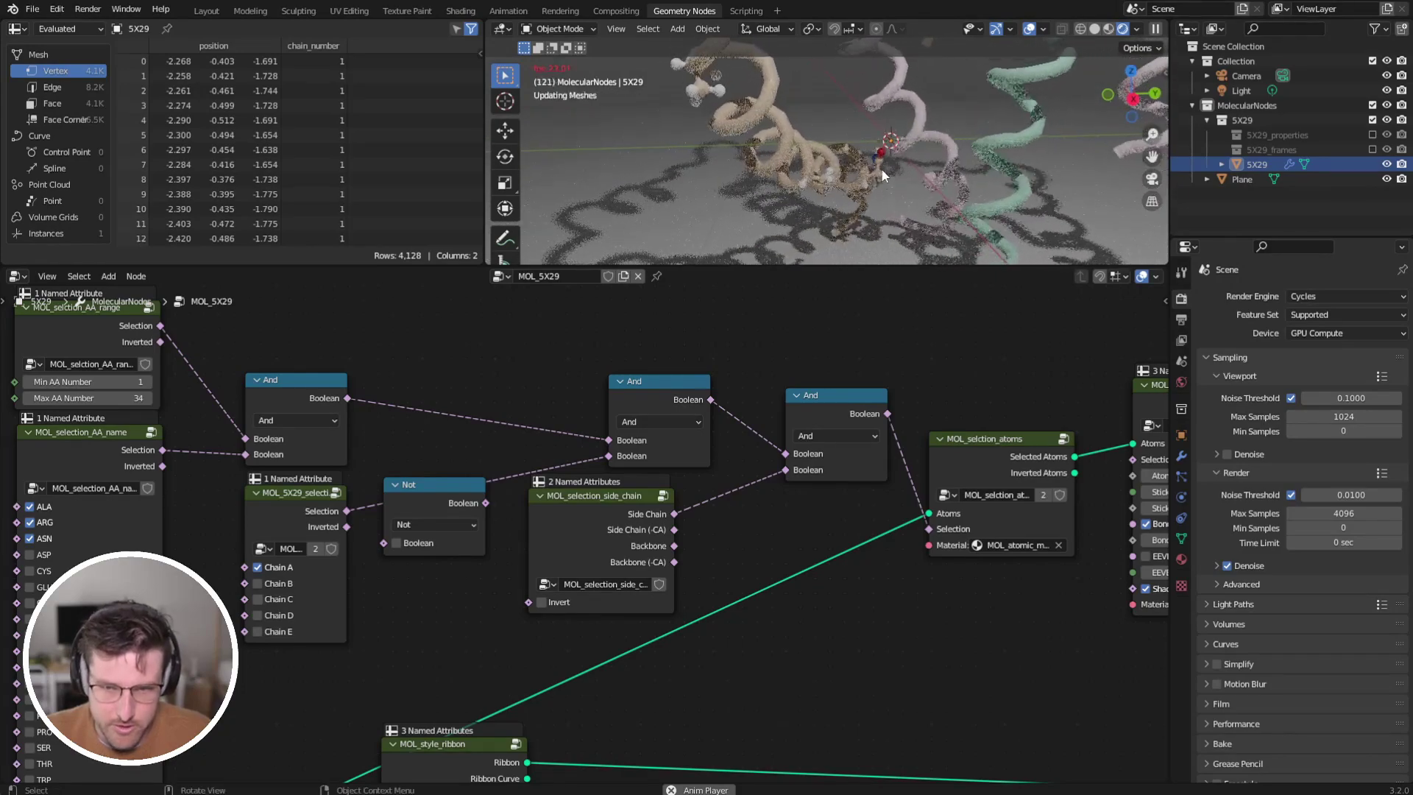
Enable the residues from ASP through MET in the MOL_selection_AA_name node and examine the protein.
{"action": "middle_click_drag", "start_coordinate": [618, 422], "coordinate": [749, 378]}
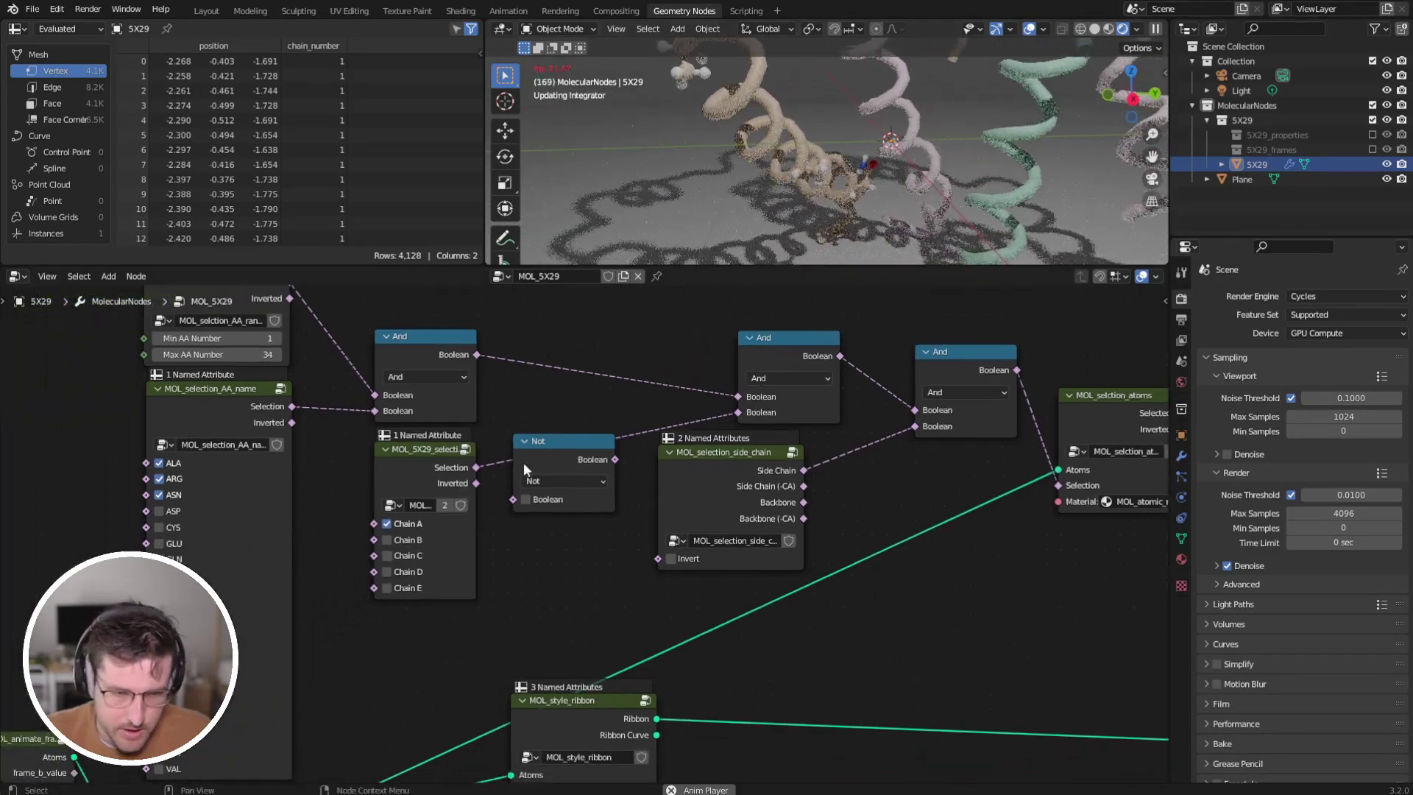
{"action": "middle_click_drag", "start_coordinate": [523, 462], "coordinate": [601, 425]}
{"action": "left_click_drag", "start_coordinate": [237, 472], "coordinate": [238, 618]}
{"action": "scroll", "coordinate": [780, 150], "scroll_direction": "down", "scroll_amount": 4}
{"action": "middle_click_drag", "start_coordinate": [780, 150], "coordinate": [889, 140]}
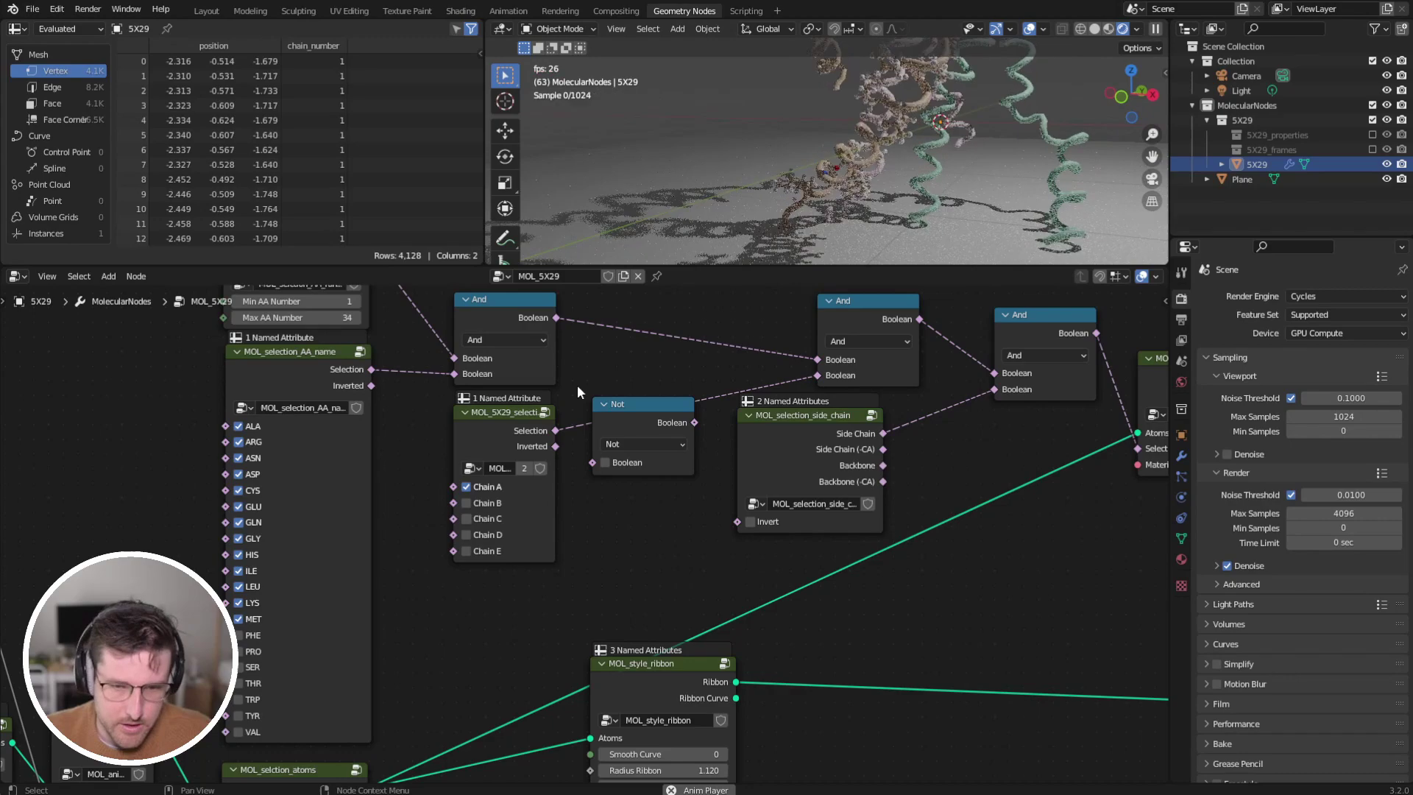
Raise the Max AA Number of the MOL_selction_AA_range node to 91.
{"action": "left_click_drag", "start_coordinate": [490, 436], "coordinate": [472, 445]}
{"action": "middle_click_drag", "start_coordinate": [473, 445], "coordinate": [440, 588]}
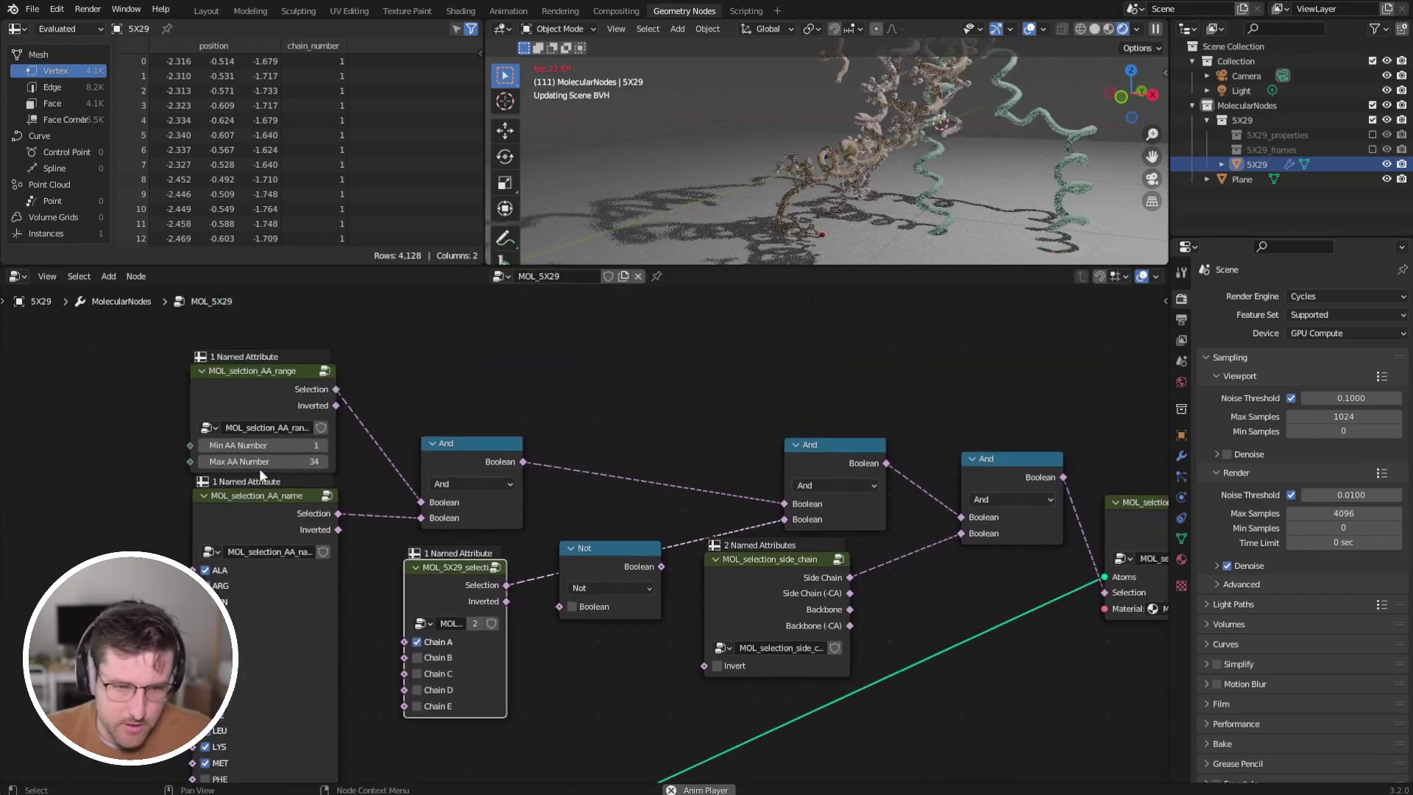
{"action": "left_click_drag", "start_coordinate": [262, 462], "coordinate": [299, 462], "text": "shift"}
{"action": "middle_click_drag", "start_coordinate": [789, 161], "coordinate": [718, 177]}
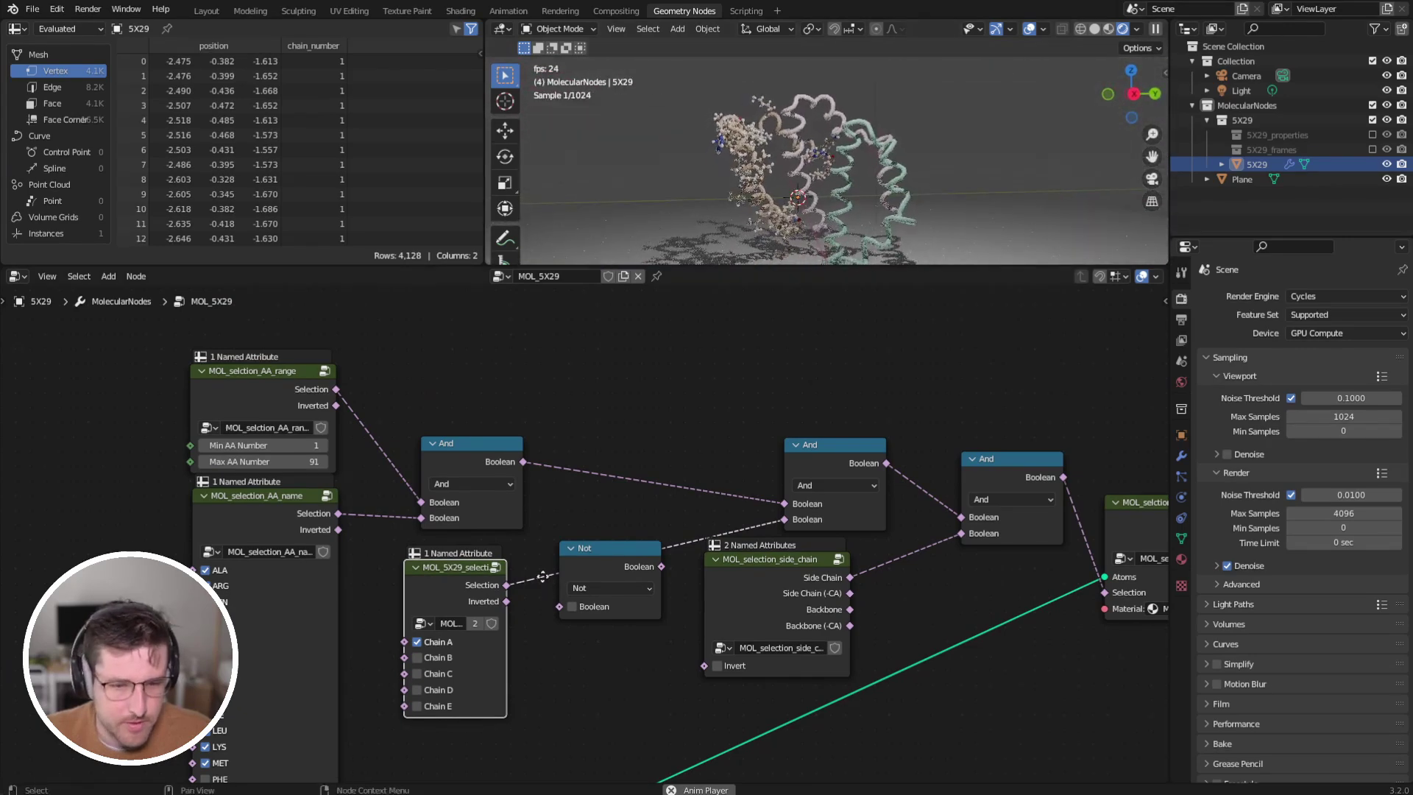
Enable Chain B in the duplicated chain selection node and inspect the side chains on the ribbons up close.
{"action": "middle_click_drag", "start_coordinate": [542, 576], "coordinate": [501, 490]}
{"action": "left_click", "coordinate": [378, 571]}
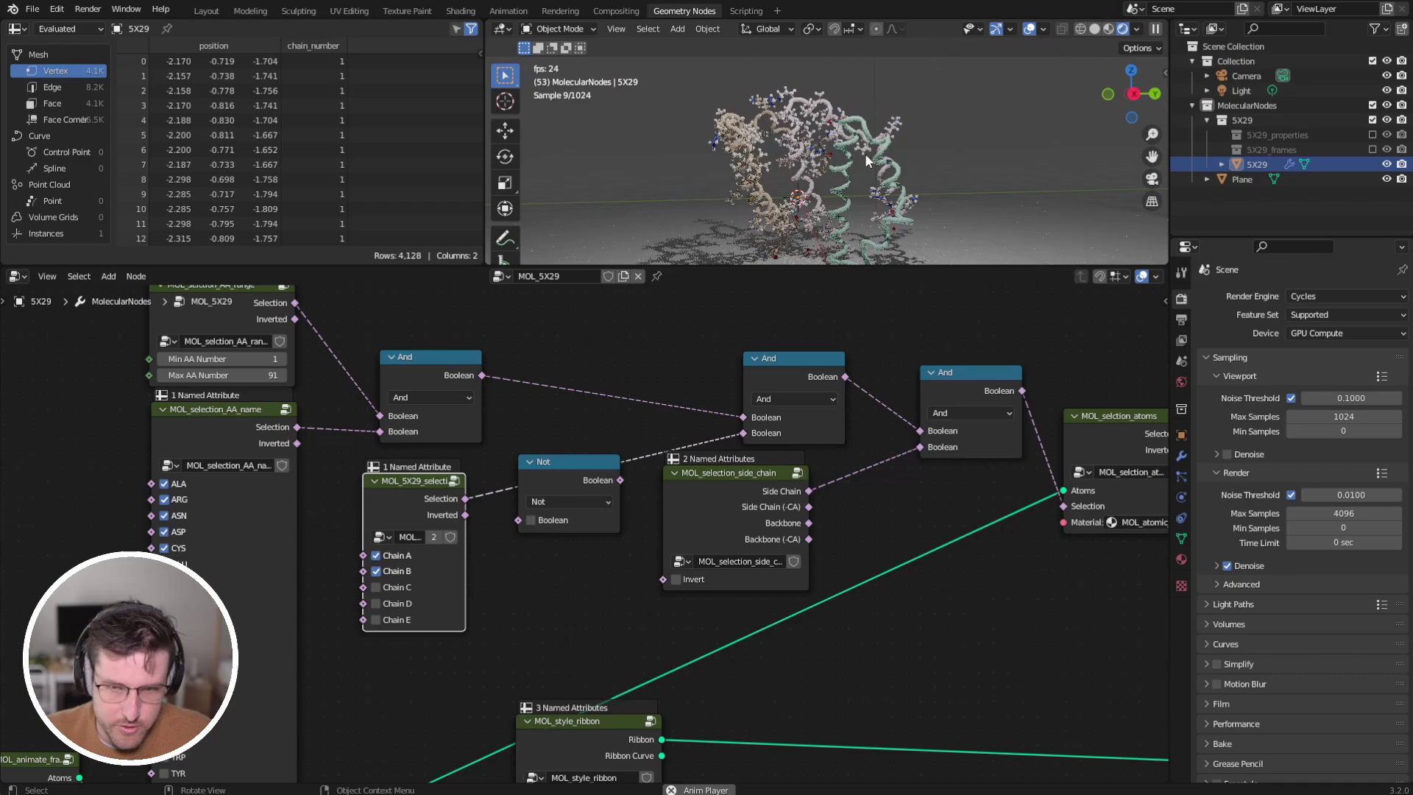
{"action": "middle_click_drag", "start_coordinate": [814, 122], "coordinate": [855, 174]}
{"action": "scroll", "coordinate": [848, 166], "scroll_direction": "up", "scroll_amount": 5}
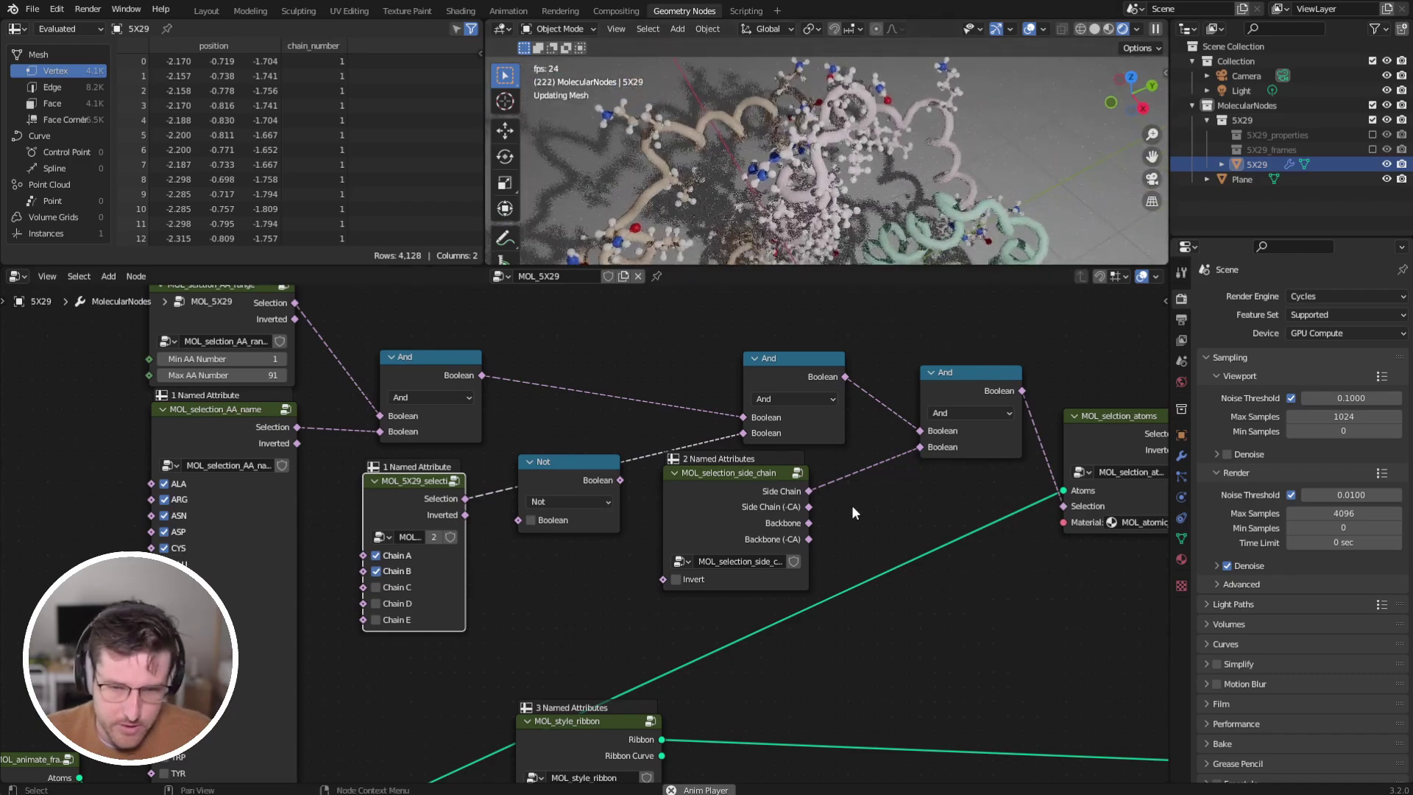
Insert the Not node between the Side Chain output and the third And node to invert that selection.
{"action": "middle_click_drag", "start_coordinate": [757, 499], "coordinate": [605, 508]}
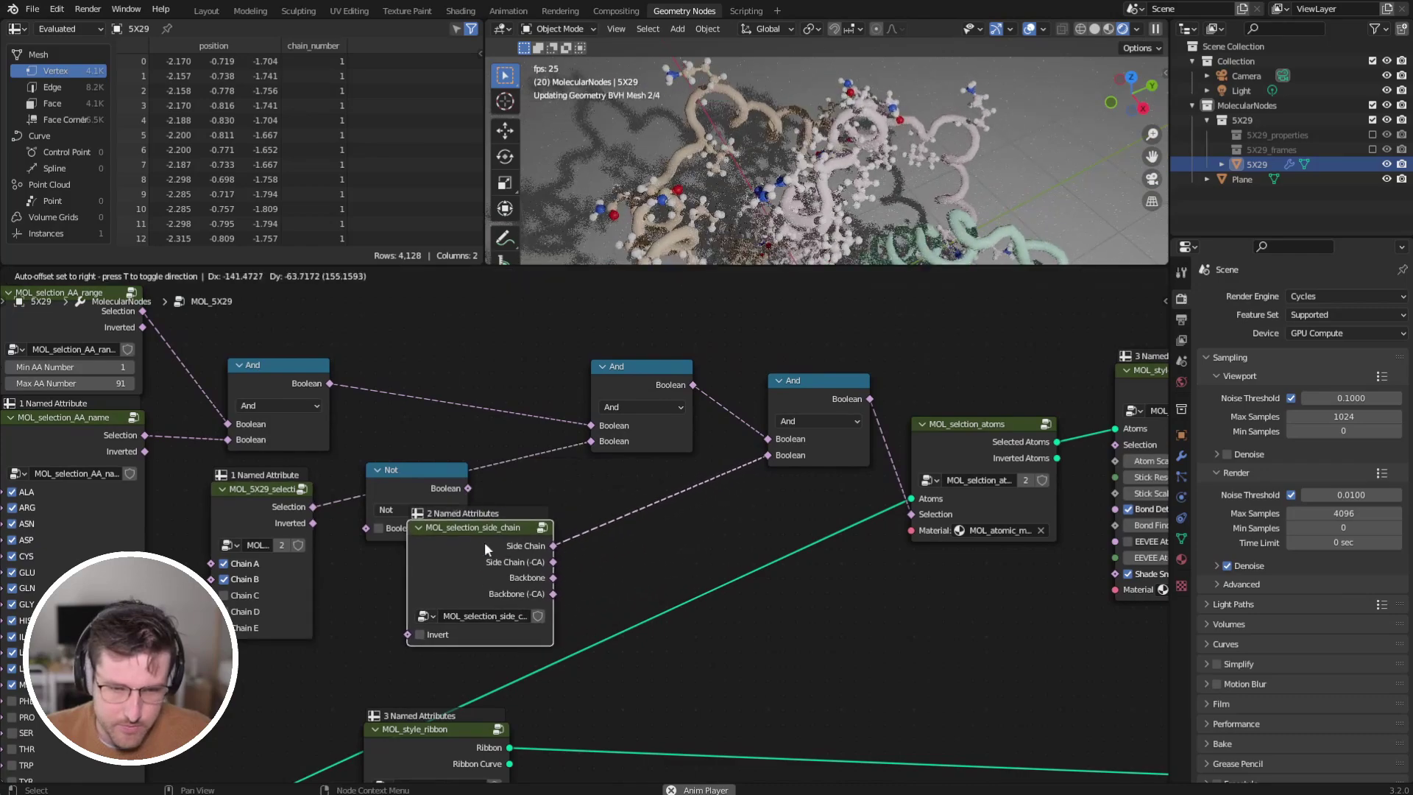
{"action": "left_click_drag", "start_coordinate": [414, 477], "coordinate": [616, 502]}
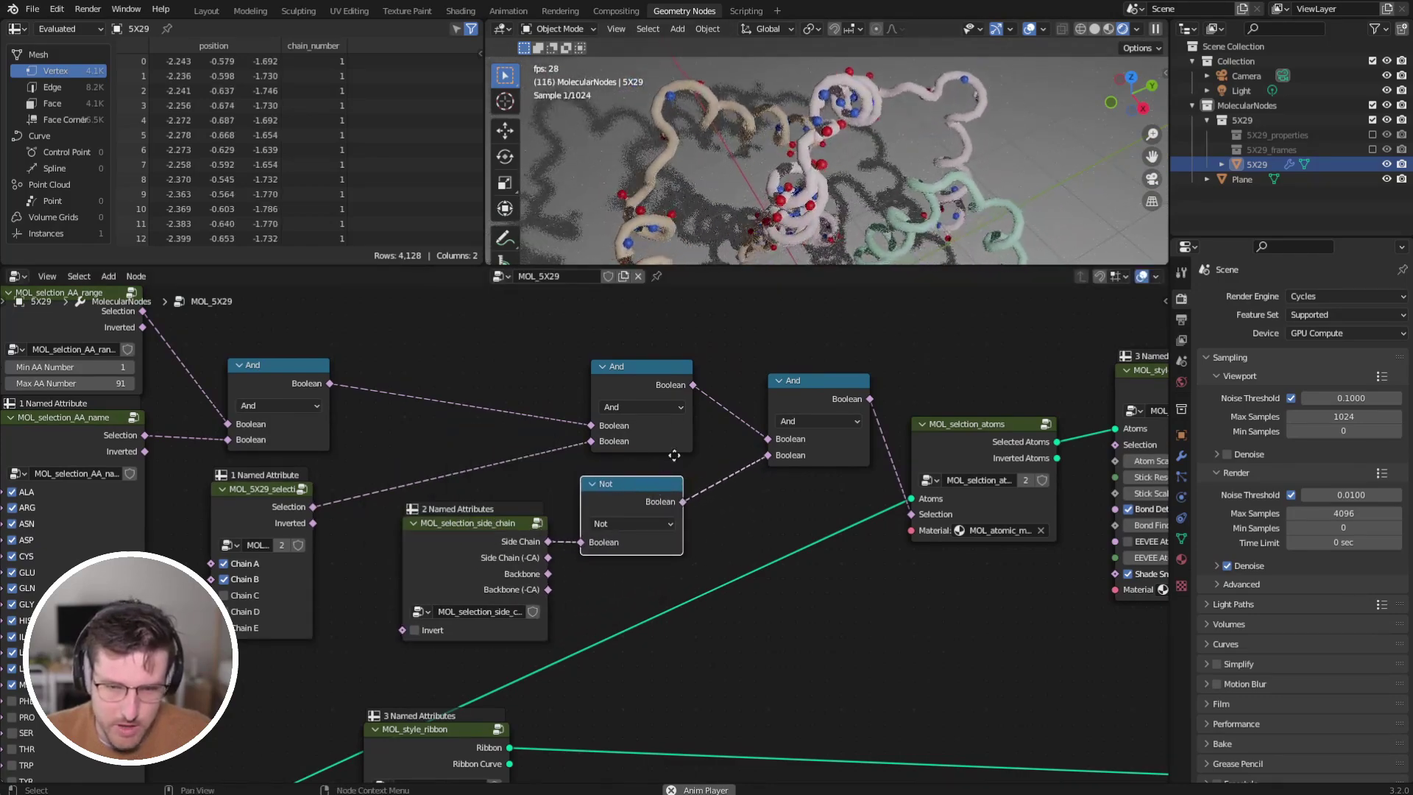
{"action": "middle_click_drag", "start_coordinate": [641, 496], "coordinate": [681, 452]}
Delete the Not node and connect Backbone to the third And node's free Boolean input, comparing it with Backbone (-CA).
{"action": "key", "text": "ctrl+x"}
{"action": "right_click_drag", "start_coordinate": [632, 462], "coordinate": [589, 561], "text": "ctrl"}
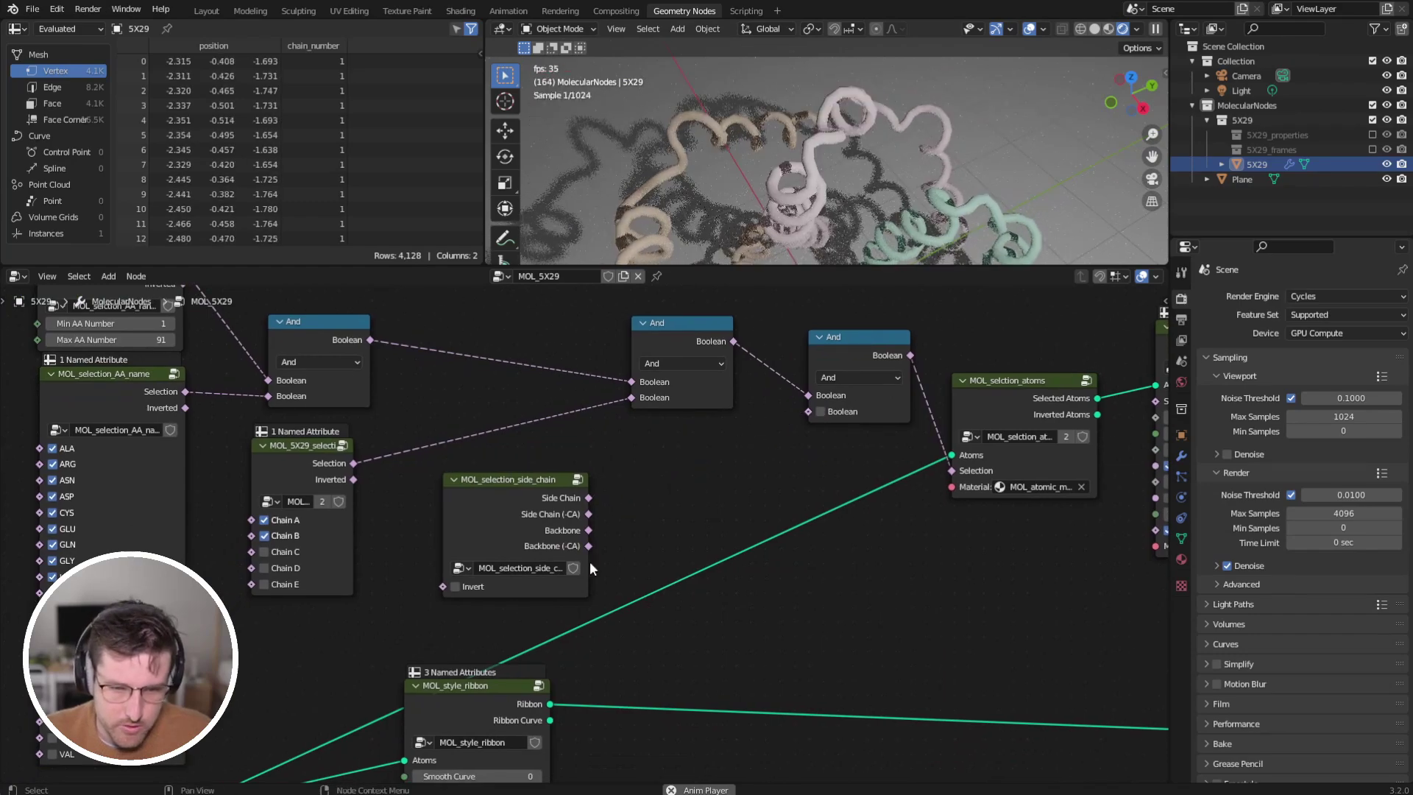
{"action": "left_click_drag", "start_coordinate": [838, 409], "coordinate": [804, 412]}
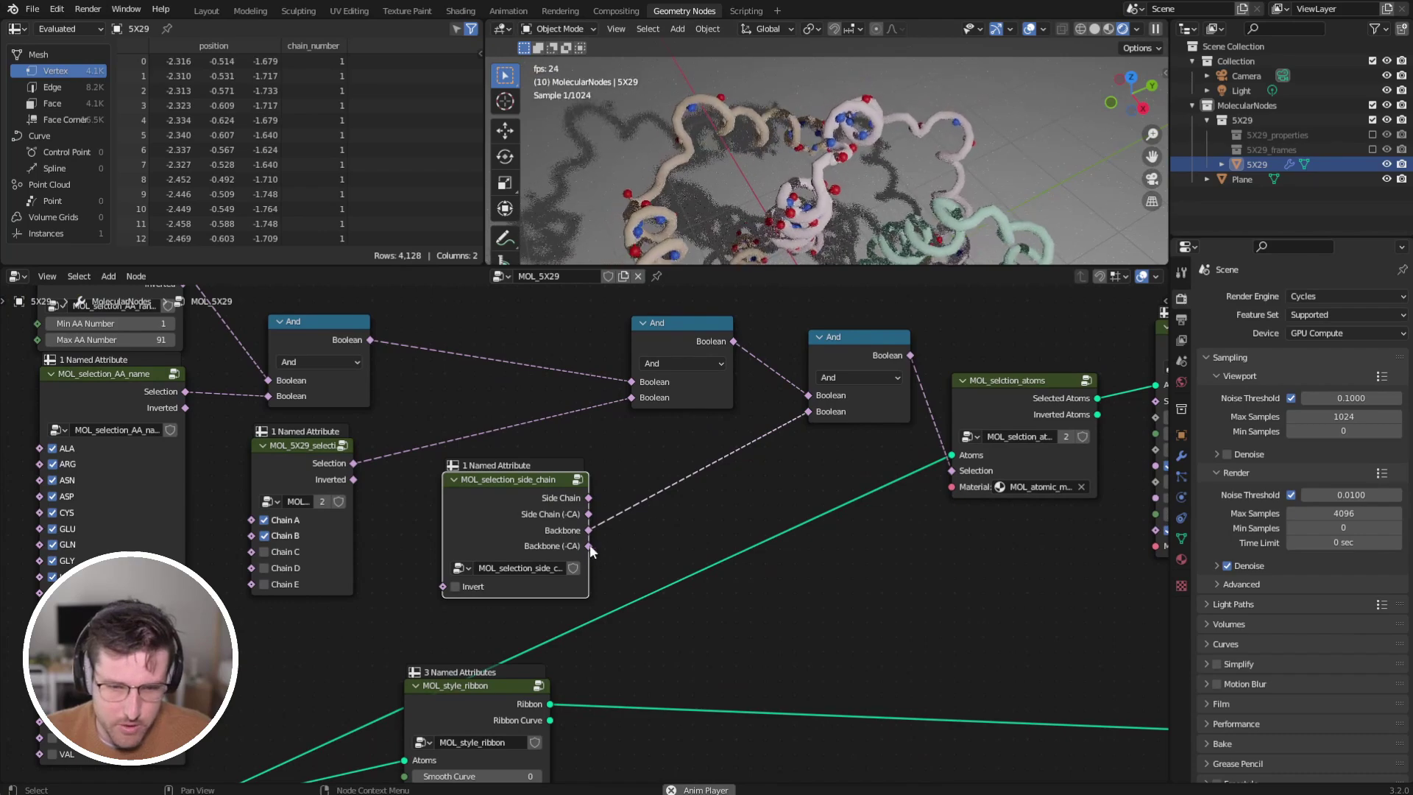
{"action": "left_click_drag", "start_coordinate": [589, 545], "coordinate": [809, 411]}
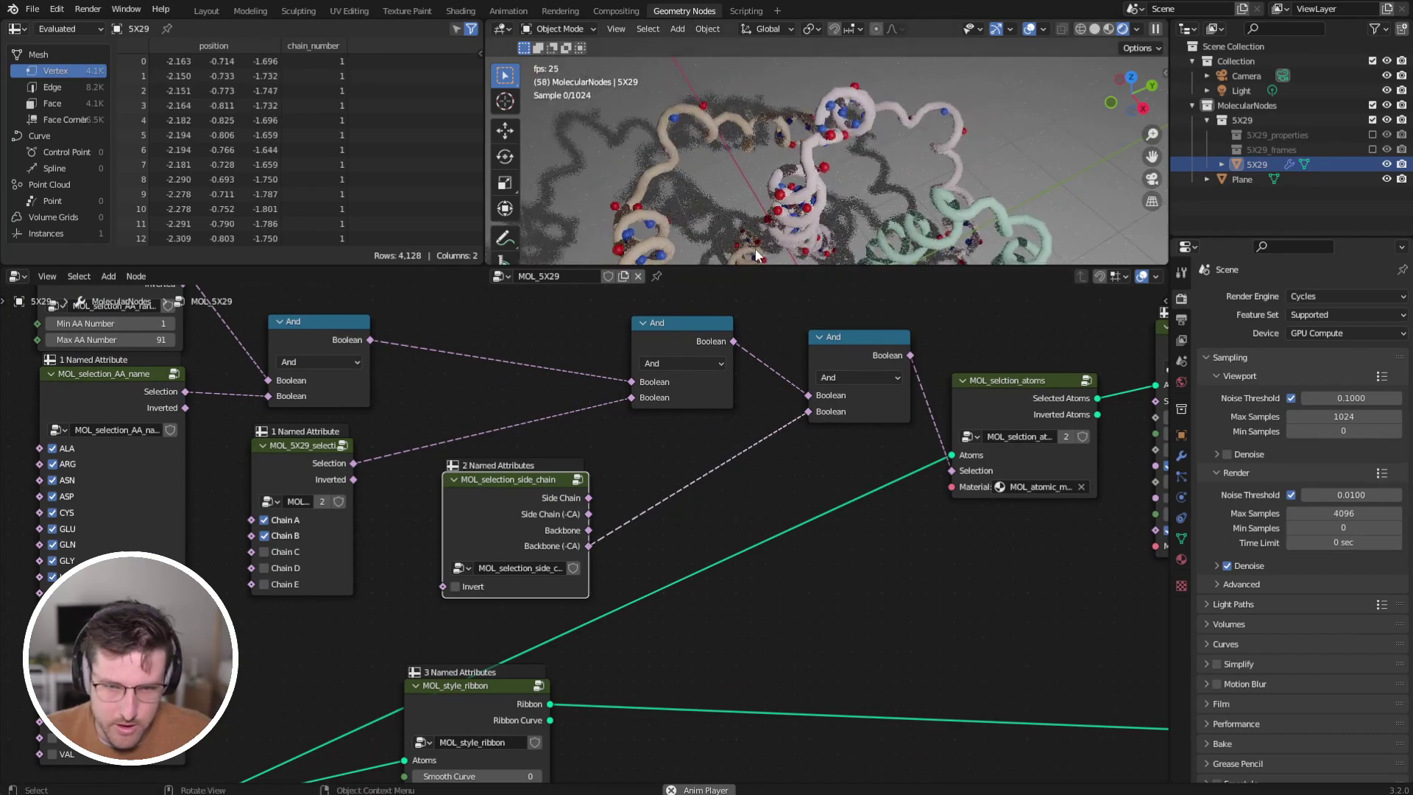
{"action": "left_click_drag", "start_coordinate": [589, 530], "coordinate": [810, 412]}
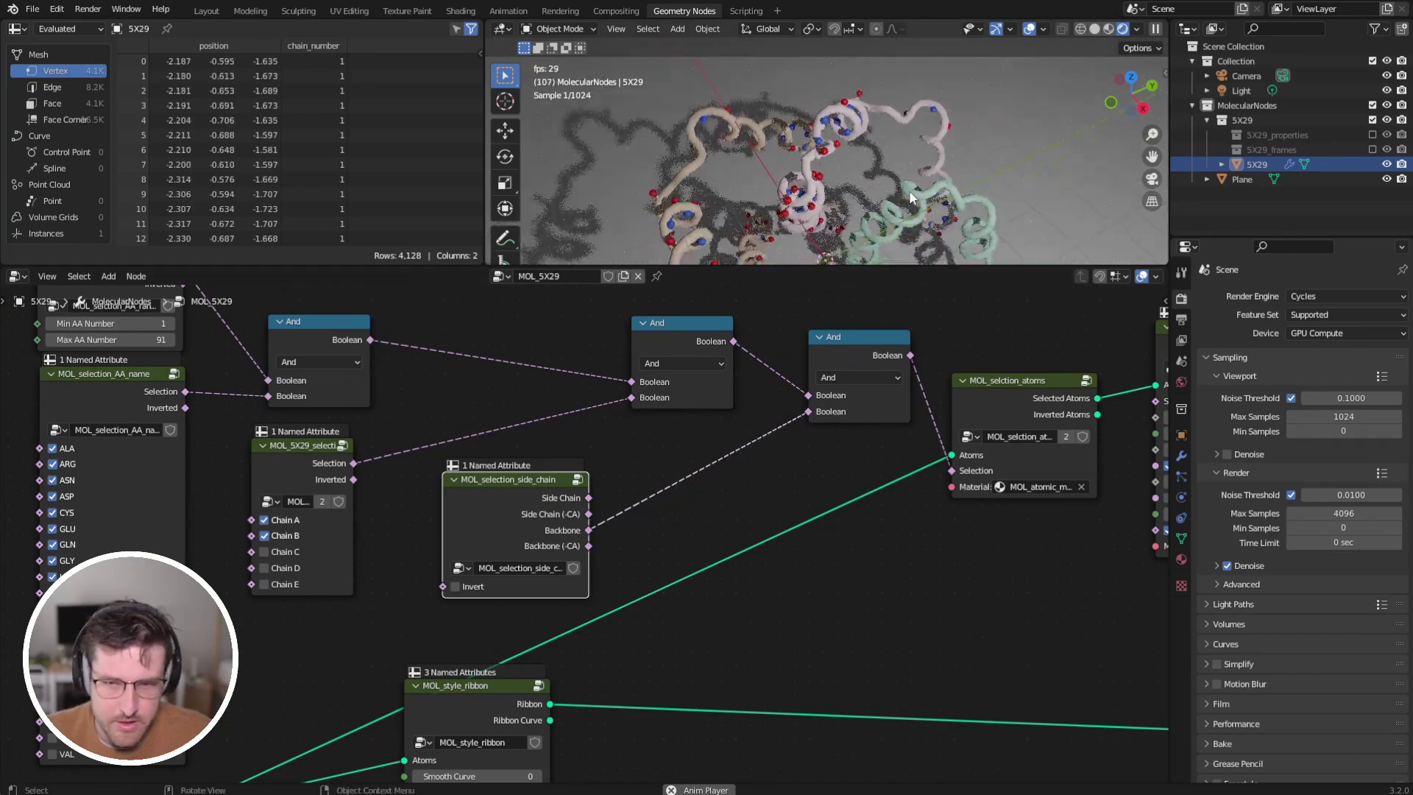
{"action": "scroll", "coordinate": [887, 197], "scroll_direction": "down", "scroll_amount": 4}
{"action": "middle_click_drag", "start_coordinate": [886, 197], "coordinate": [869, 117]}
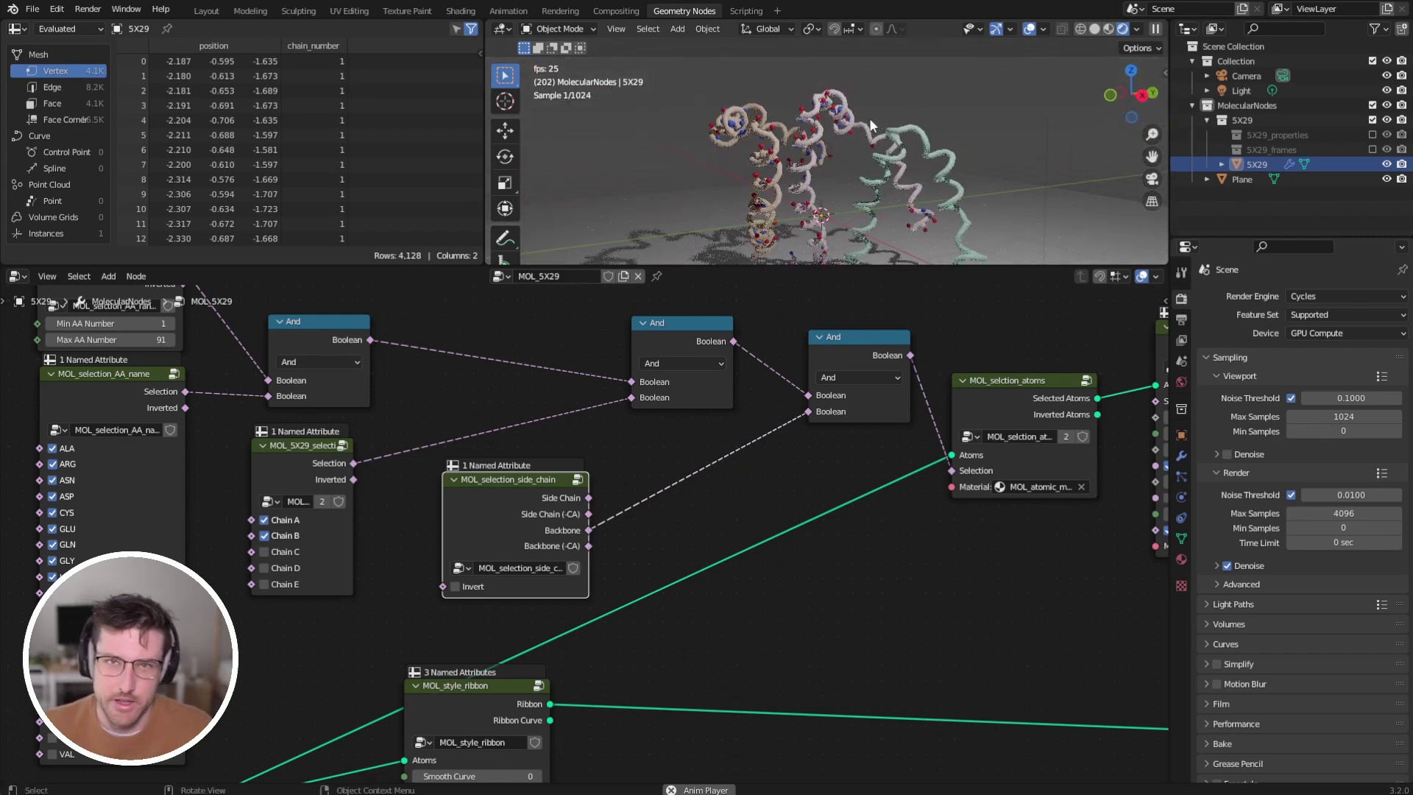
Delete the third And node between the second And node and MOL_selction_atoms.
{"action": "middle_click_drag", "start_coordinate": [853, 443], "coordinate": [812, 389]}
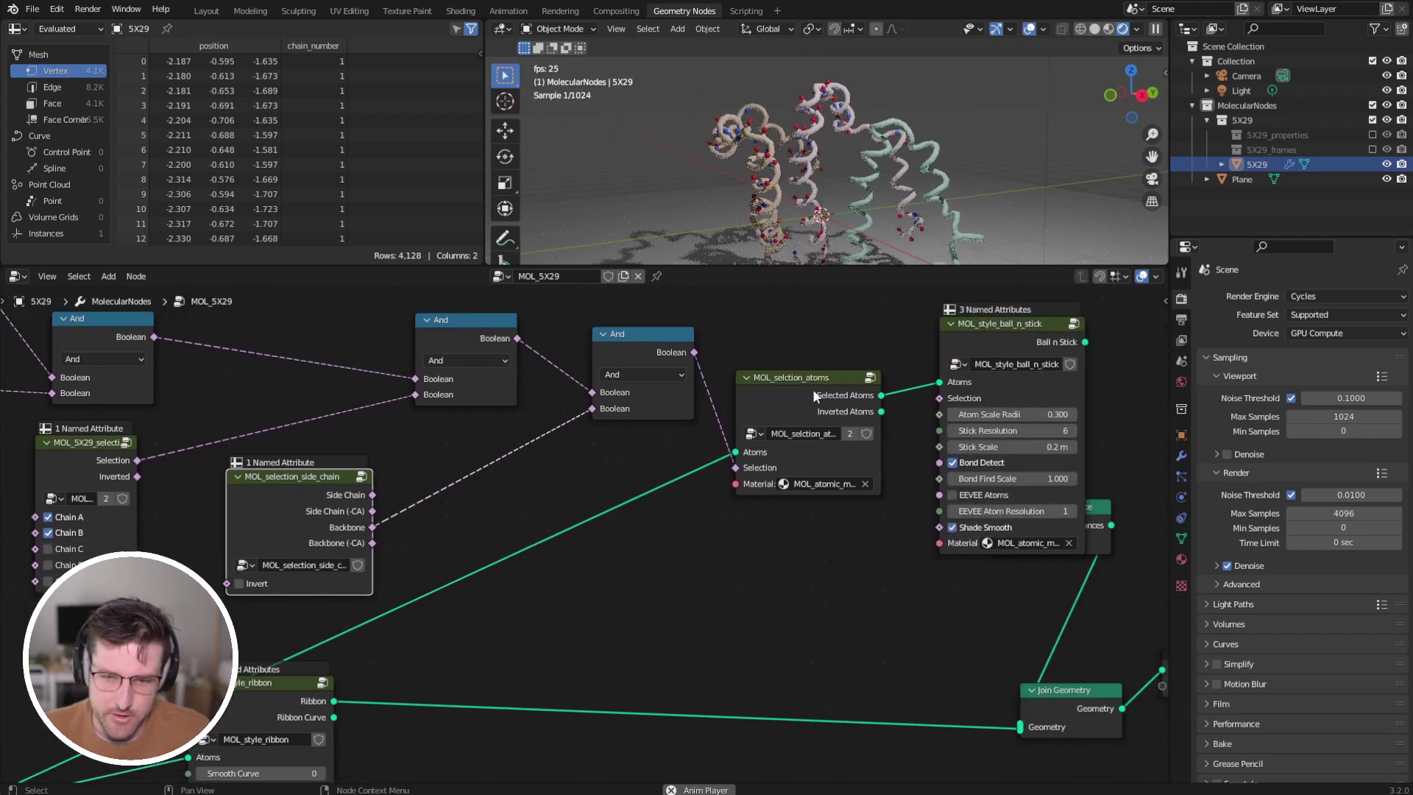
{"action": "middle_click_drag", "start_coordinate": [421, 533], "coordinate": [519, 529]}
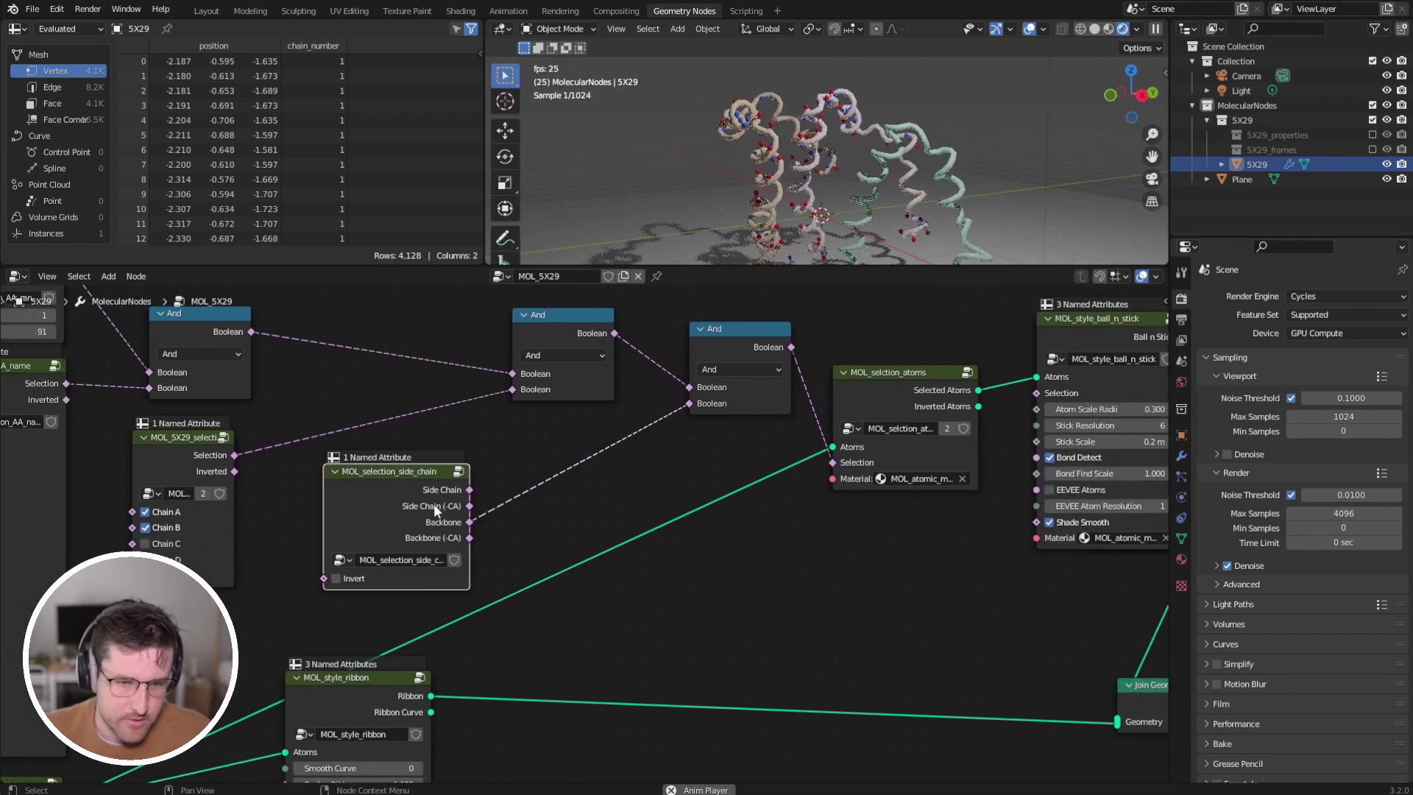
{"action": "left_click", "coordinate": [748, 324]}
{"action": "key", "text": "ctrl+x"}
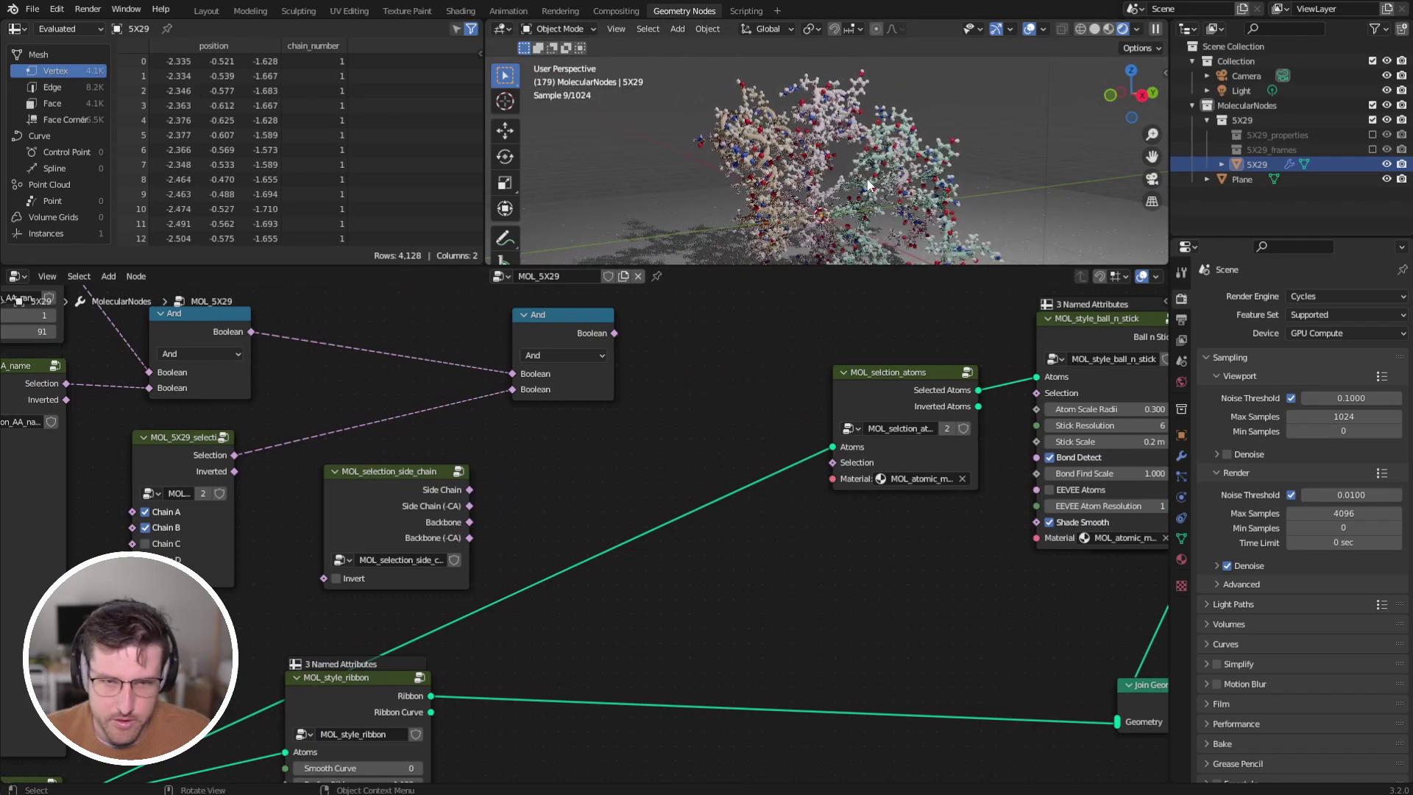
{"action": "middle_click_drag", "start_coordinate": [869, 184], "coordinate": [837, 177]}
Add a Selection Position node between the second And node and MOL_selction_atoms, spacing the surrounding nodes apart to fit it.
{"action": "left_click_drag", "start_coordinate": [883, 446], "coordinate": [900, 437]}
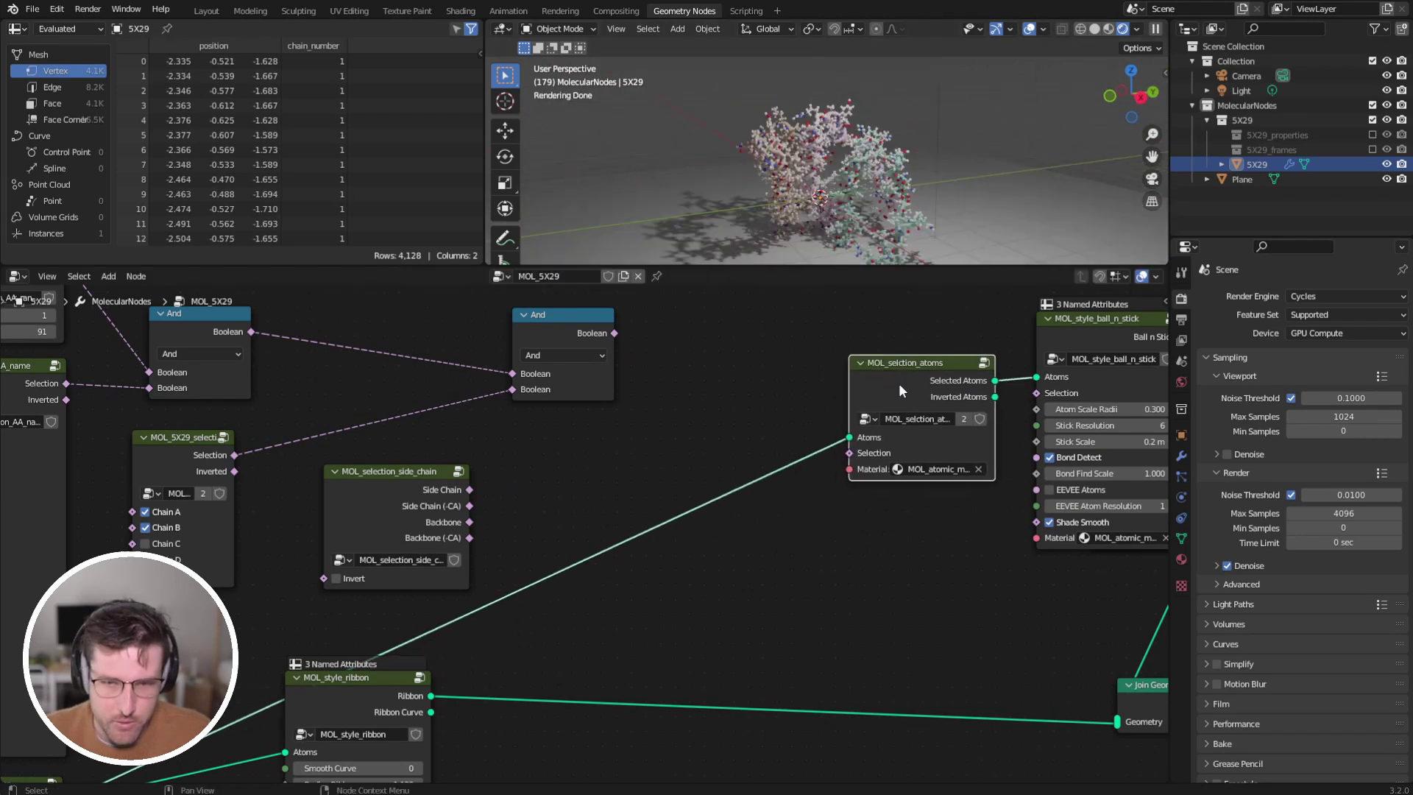
{"action": "key", "text": "shift+a"}
{"action": "mouse_move", "coordinate": [786, 424]}
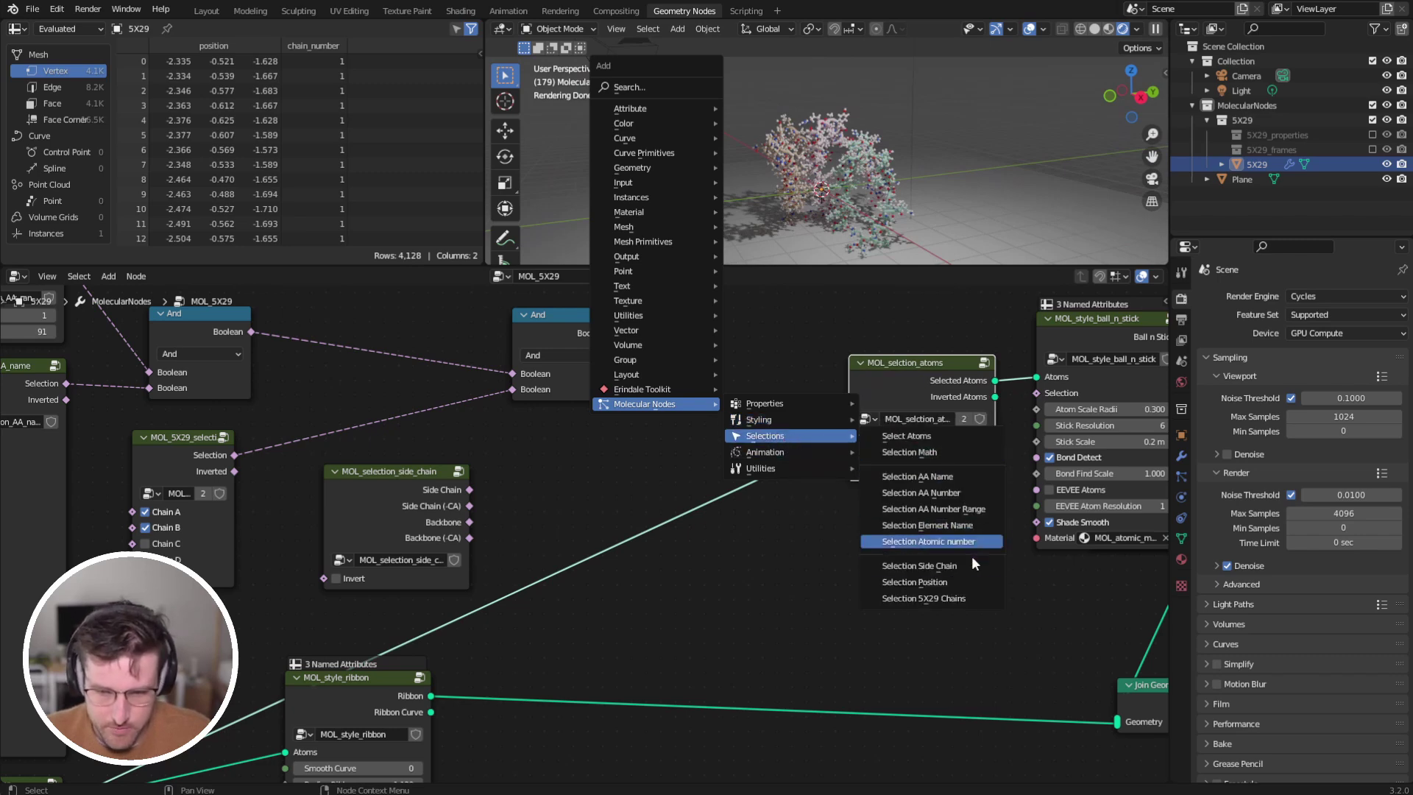
{"action": "left_click", "coordinate": [960, 582]}
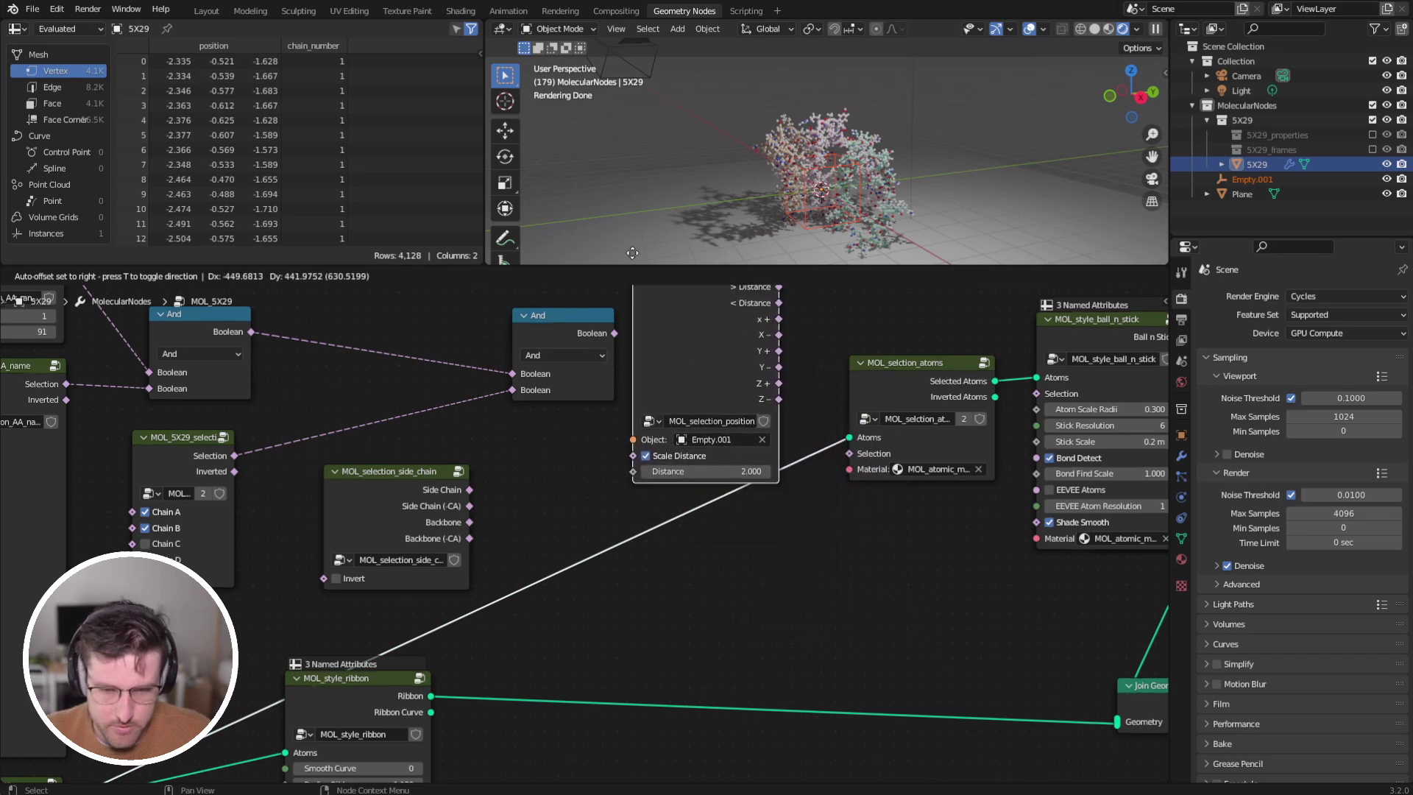
{"action": "left_click_drag", "start_coordinate": [563, 456], "coordinate": [456, 451]}
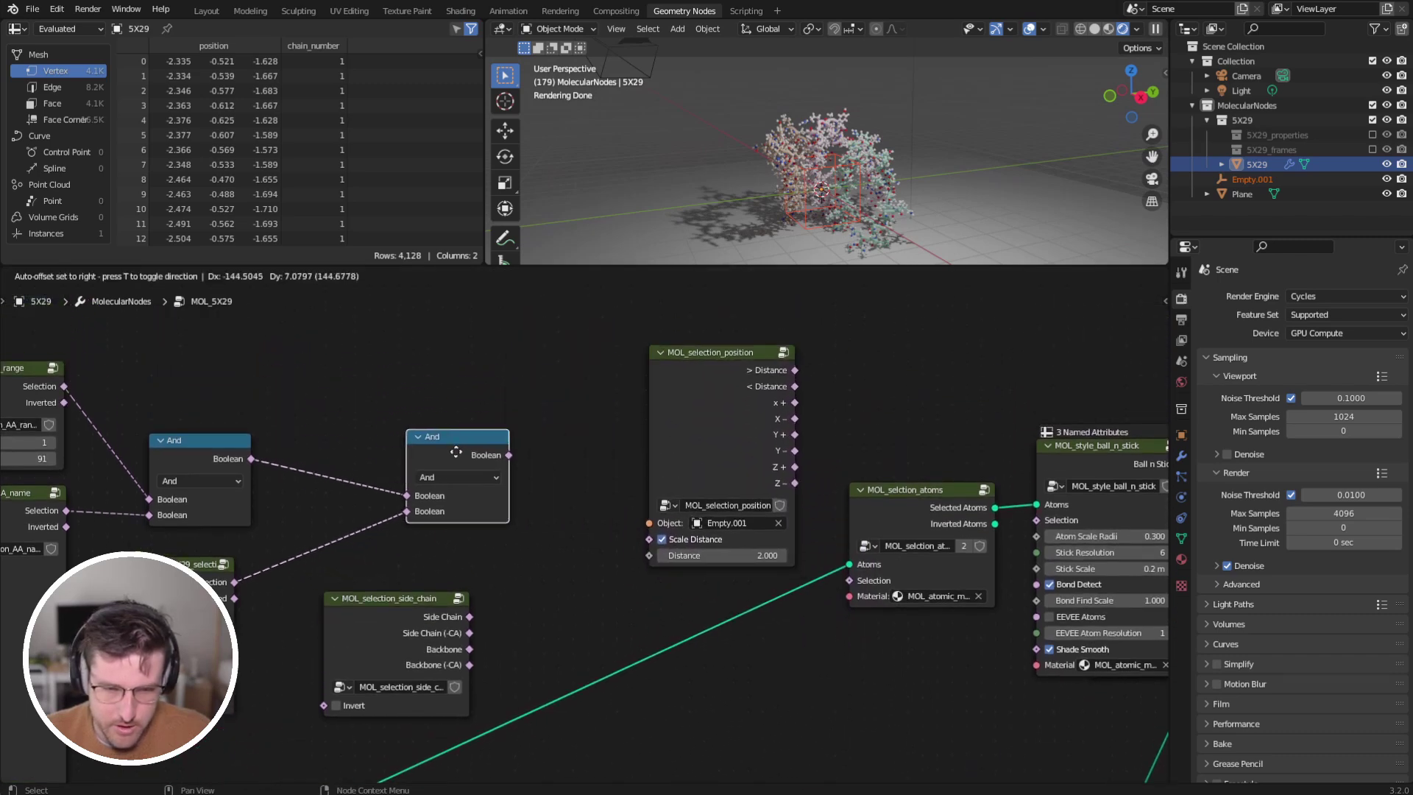
{"action": "left_click_drag", "start_coordinate": [662, 412], "coordinate": [626, 412]}
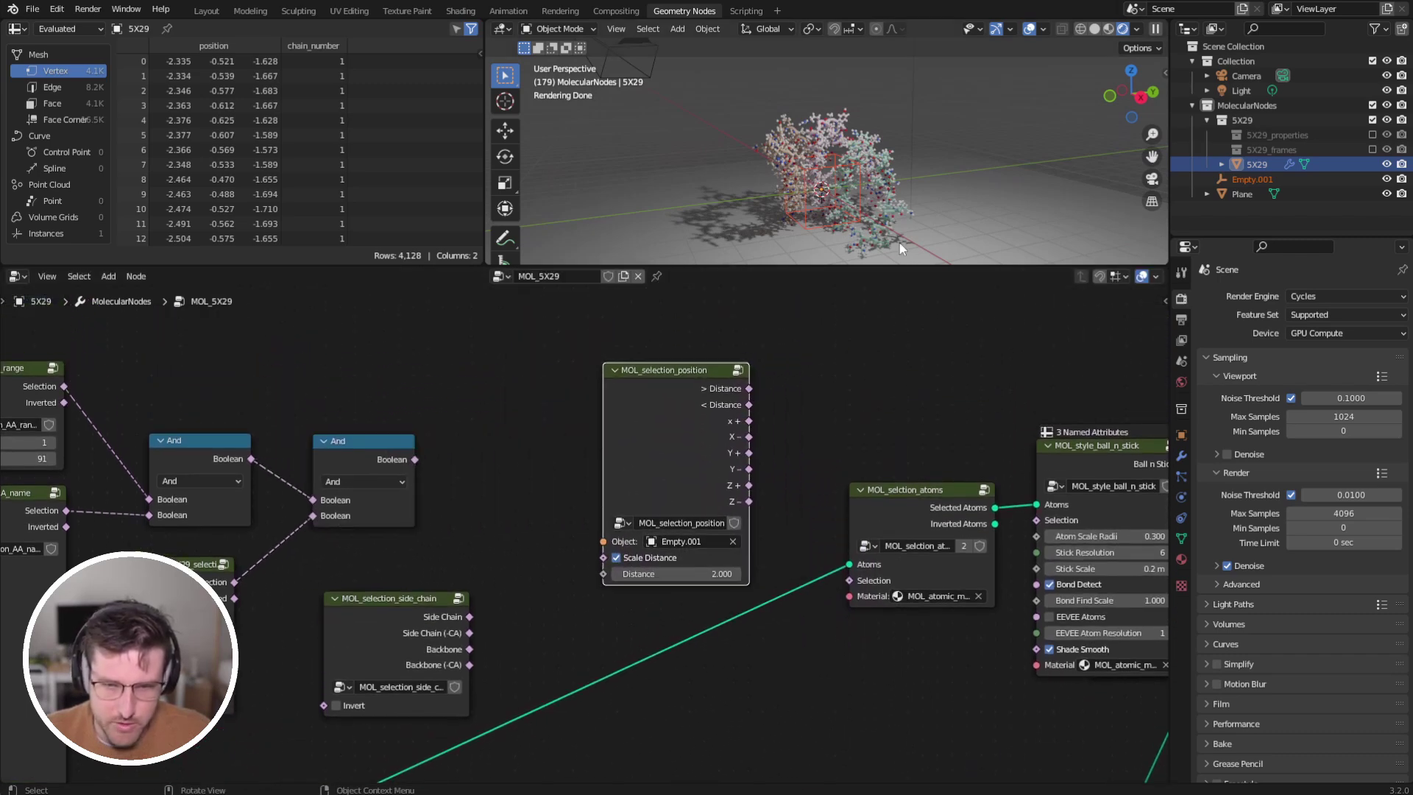
Connect MOL_selection_position's > Distance output to the Selection input of MOL_selction_atoms.
{"action": "middle_click_drag", "start_coordinate": [854, 184], "coordinate": [824, 213]}
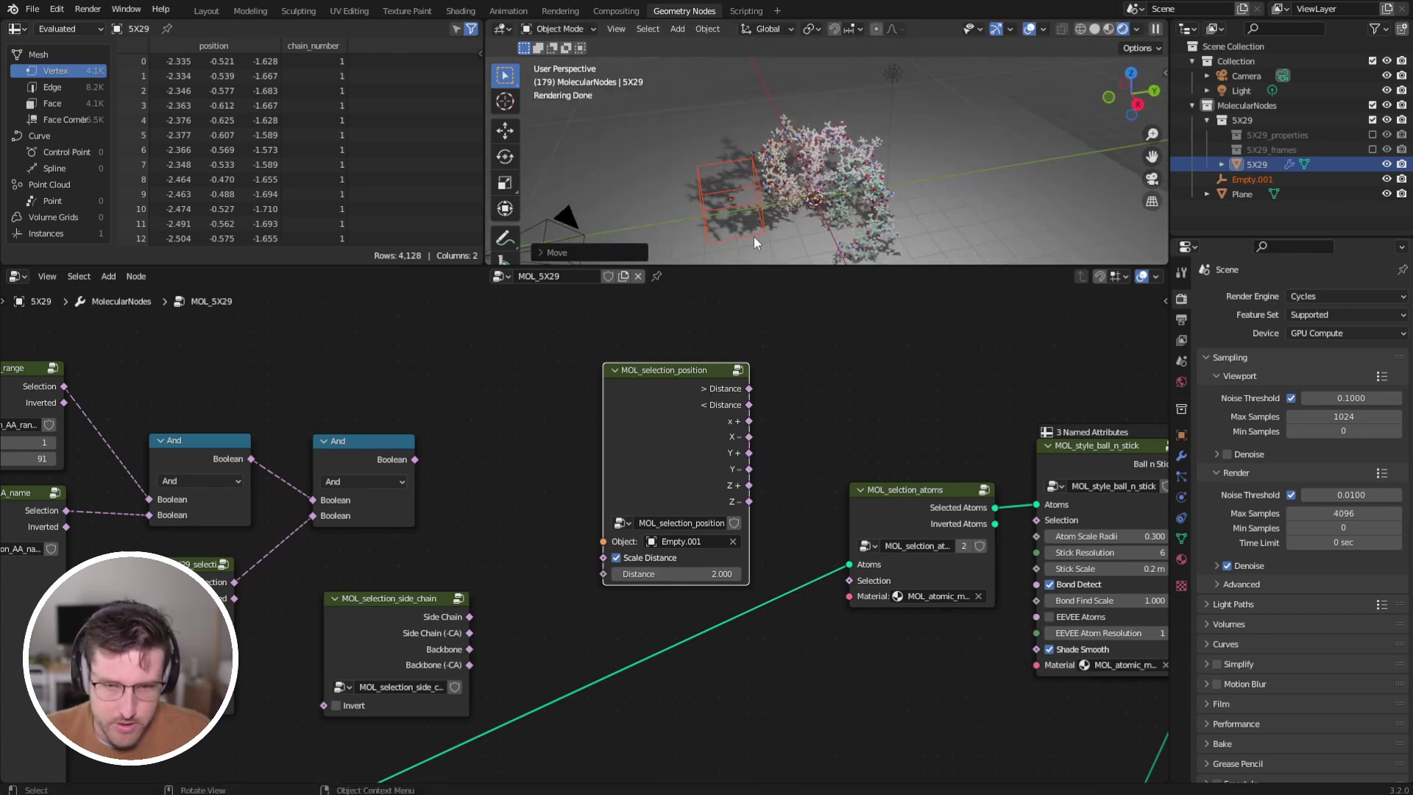
{"action": "middle_click_drag", "start_coordinate": [756, 243], "coordinate": [830, 158], "text": "shift"}
{"action": "left_click_drag", "start_coordinate": [672, 417], "coordinate": [645, 423]}
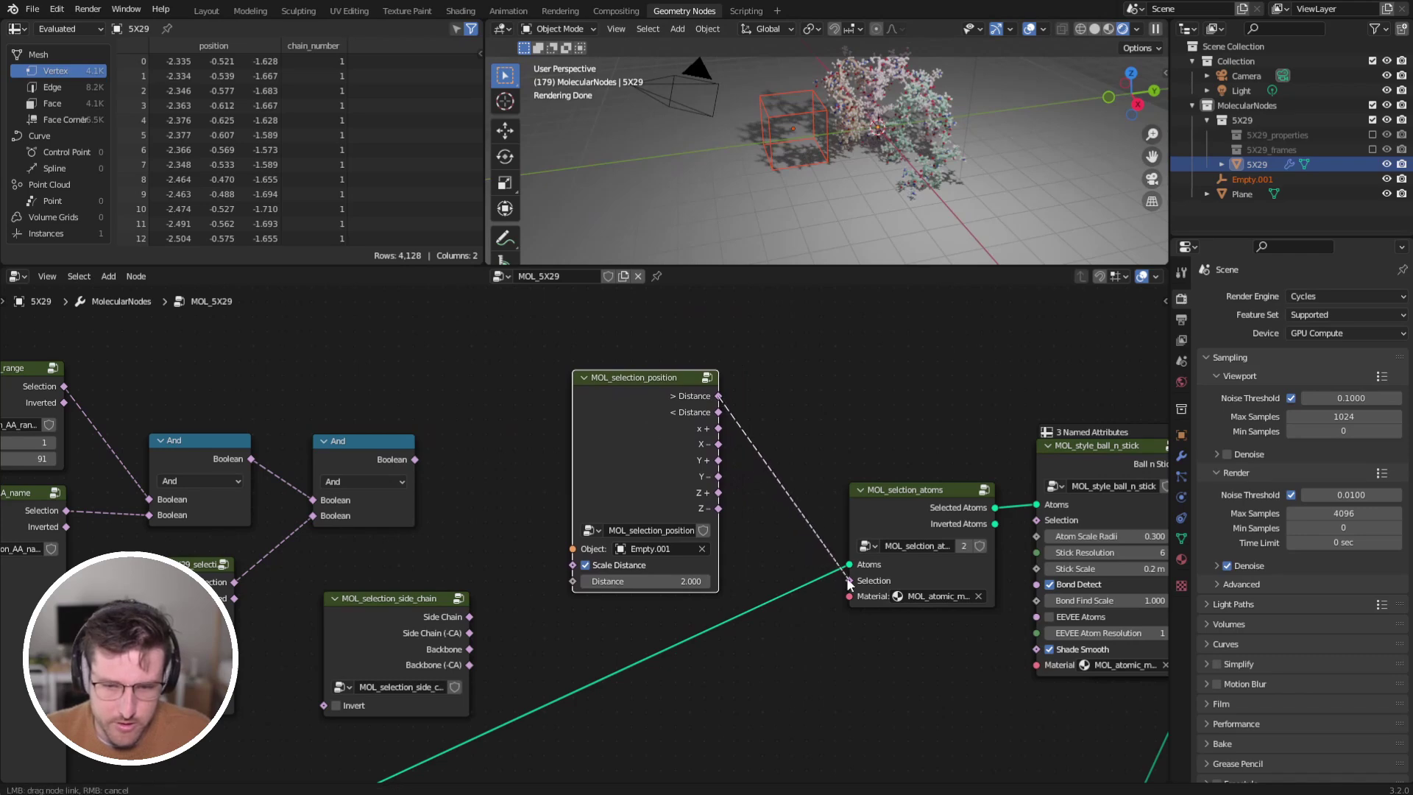
{"action": "left_click_drag", "start_coordinate": [853, 579], "coordinate": [852, 579]}
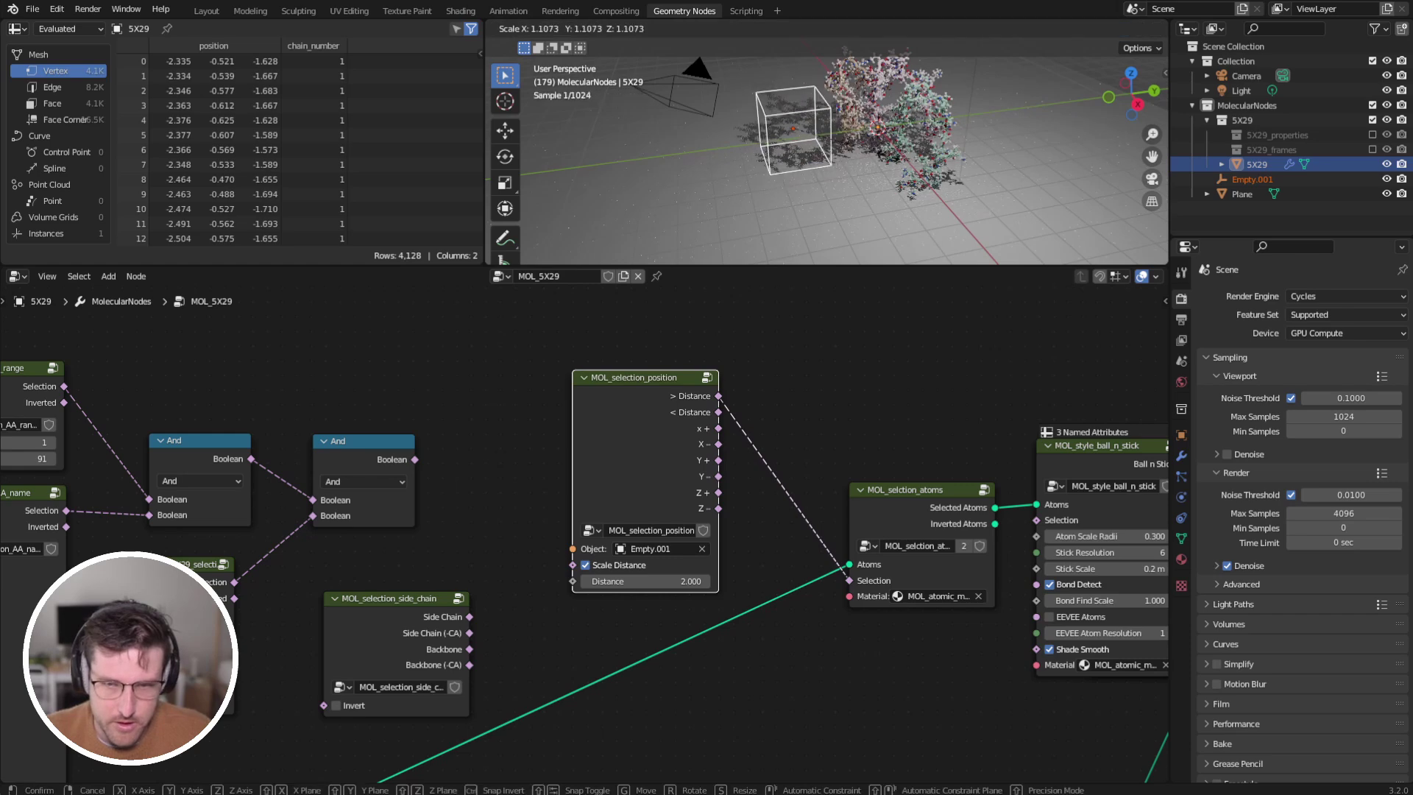
Feed MOL_selction_atoms' Selection from the < Distance output instead, and adjust the position node's Distance to 3.070.
{"action": "middle_click_drag", "start_coordinate": [803, 396], "coordinate": [782, 440]}
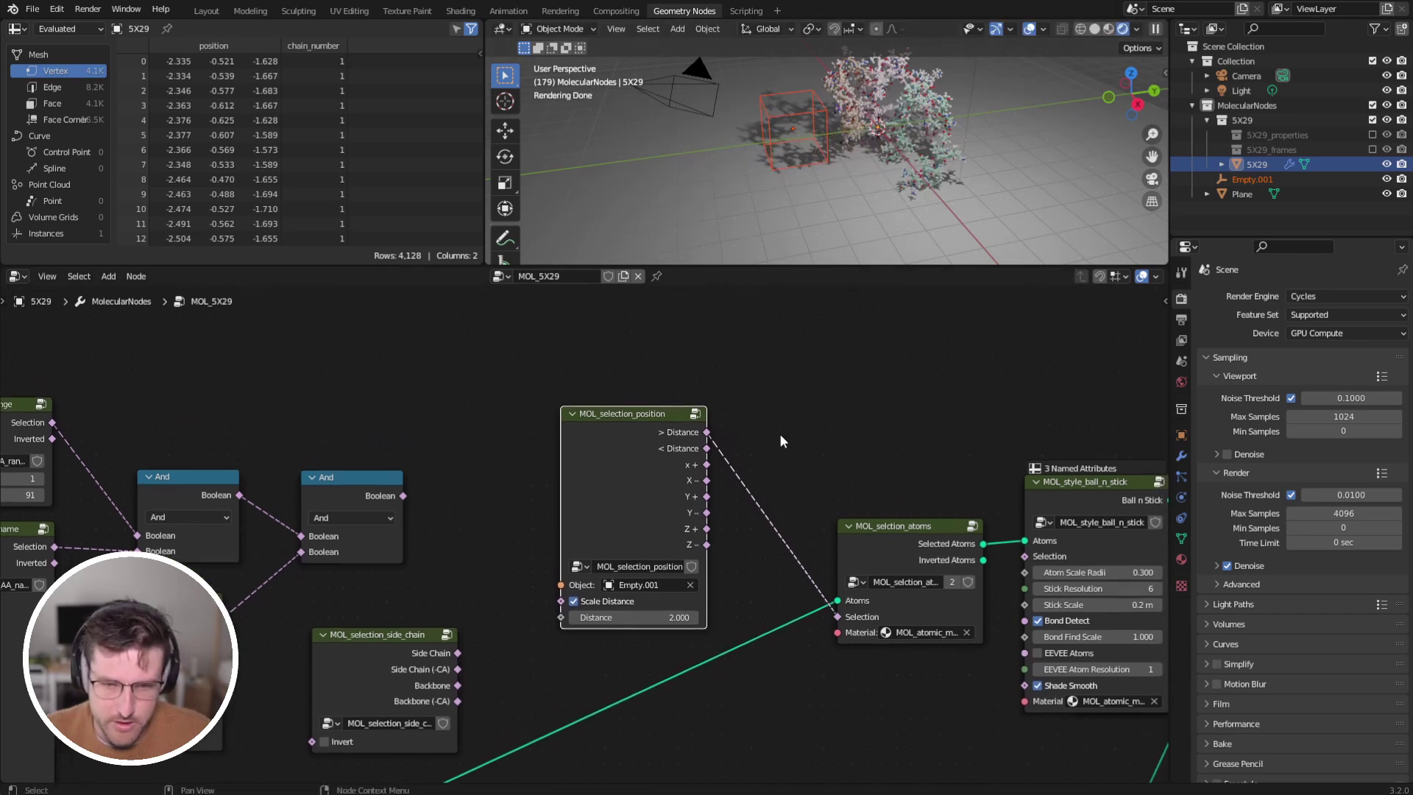
{"action": "left_click_drag", "start_coordinate": [705, 449], "coordinate": [851, 613]}
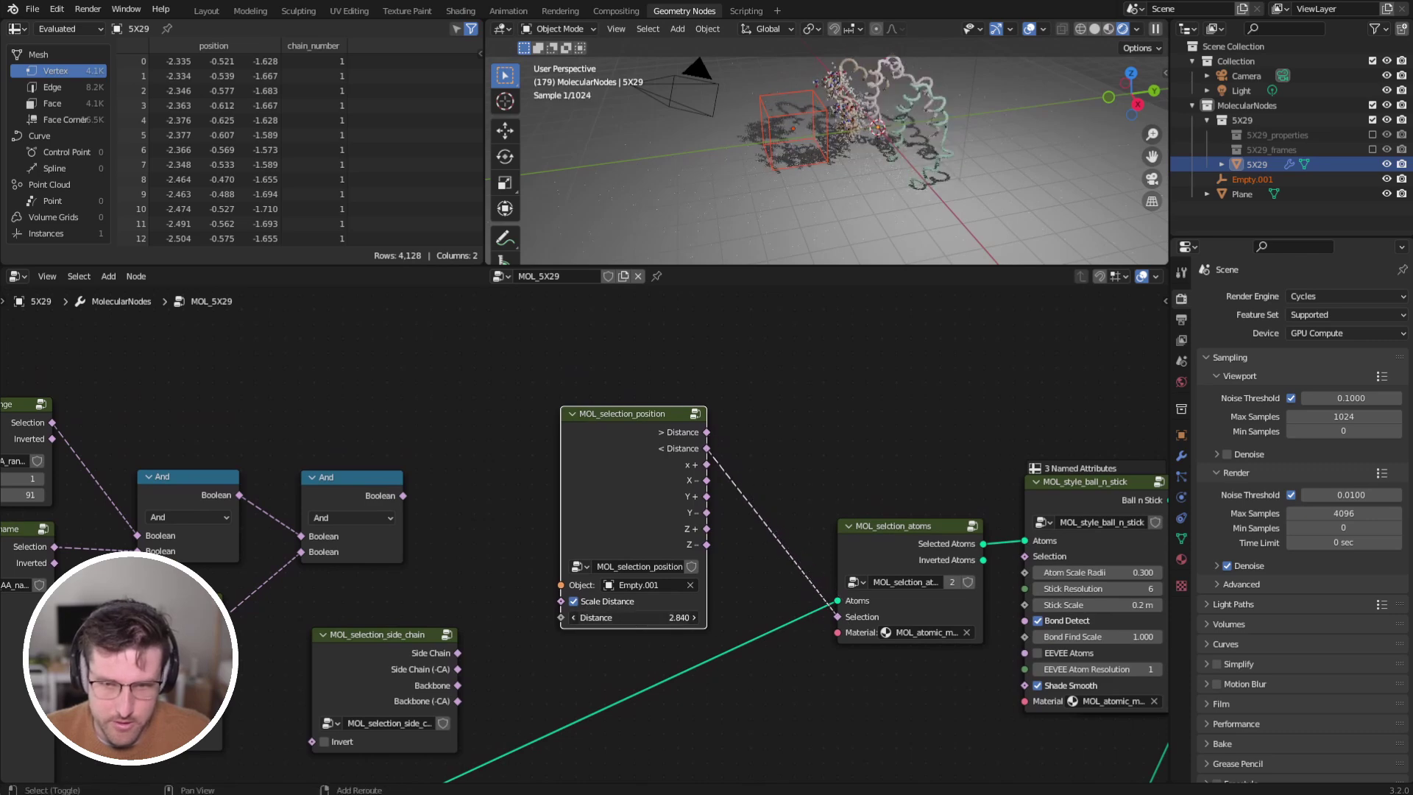
{"action": "left_click_drag", "start_coordinate": [633, 618], "coordinate": [655, 618], "text": "shift"}
{"action": "scroll", "coordinate": [851, 148], "scroll_direction": "up", "scroll_amount": 4}
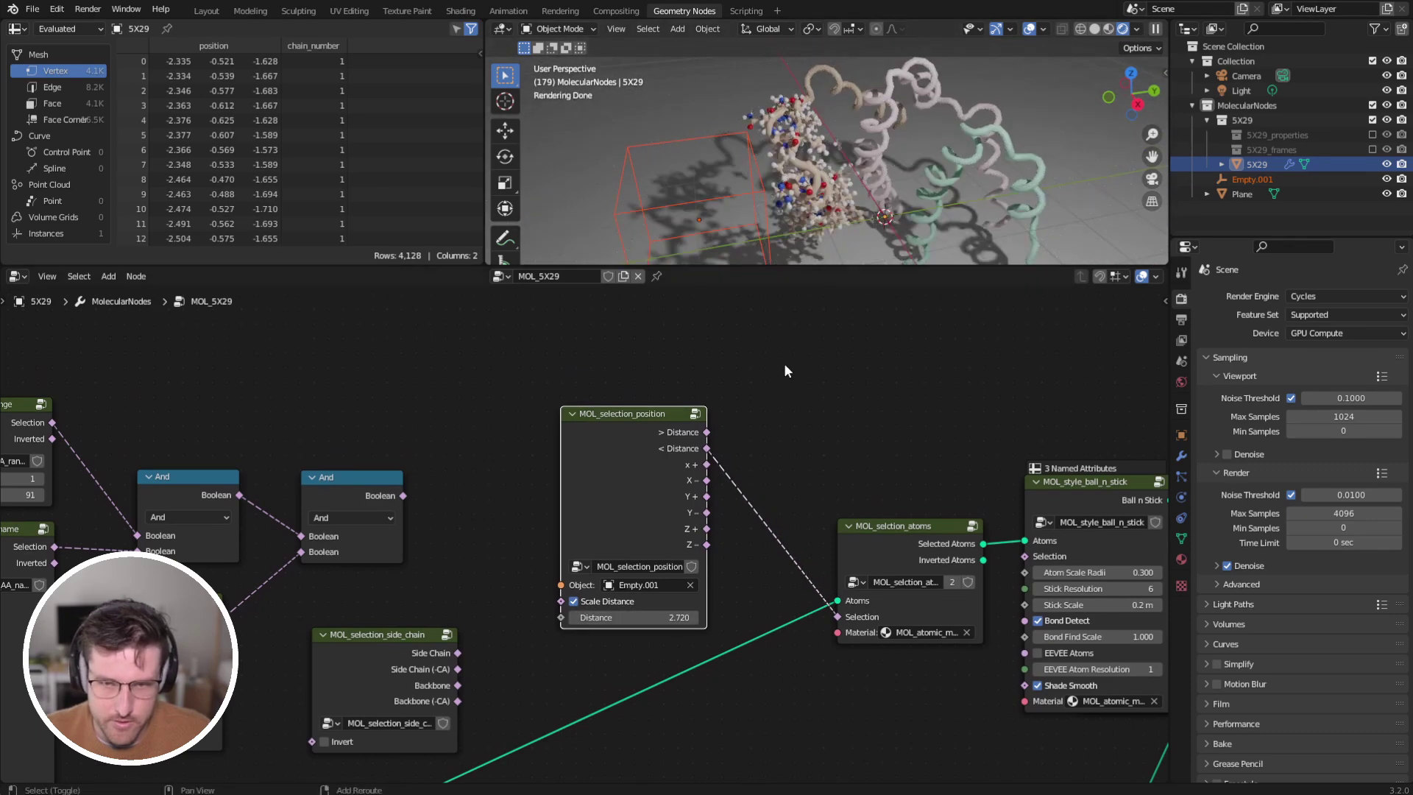
{"action": "middle_click_drag", "start_coordinate": [868, 74], "coordinate": [835, 127], "text": "shift"}
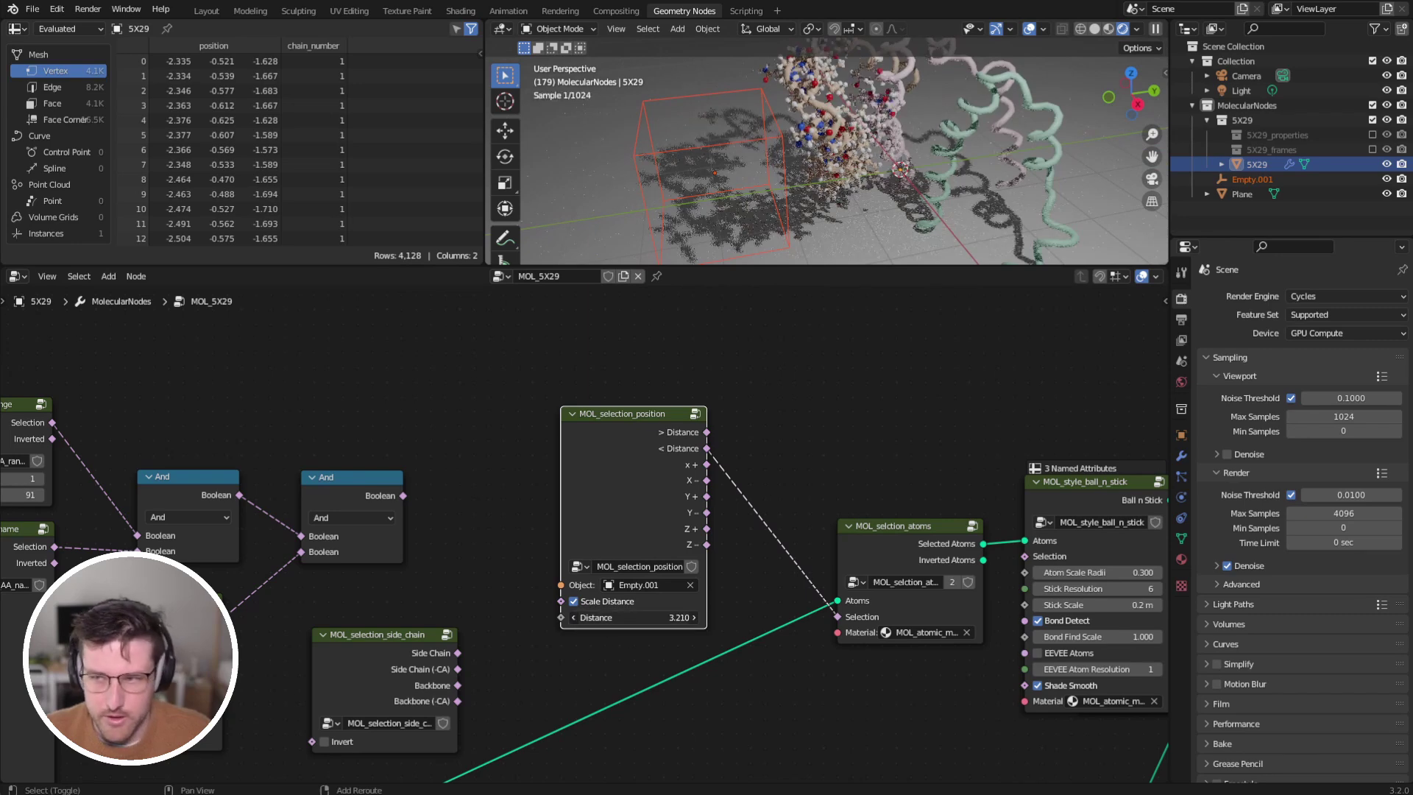
{"action": "scroll", "coordinate": [877, 105], "scroll_direction": "down", "scroll_amount": 2}
{"action": "mouse_move", "coordinate": [645, 484]}
{"action": "left_mouse_down"}
{"action": "mouse_move", "coordinate": [655, 464]}
{"action": "mouse_move", "coordinate": [658, 476]}
{"action": "left_mouse_up"}
Turn off Scale Distance on MOL_selection_position, trying out scaling the empty before and after the change.
{"action": "key", "text": "s"}
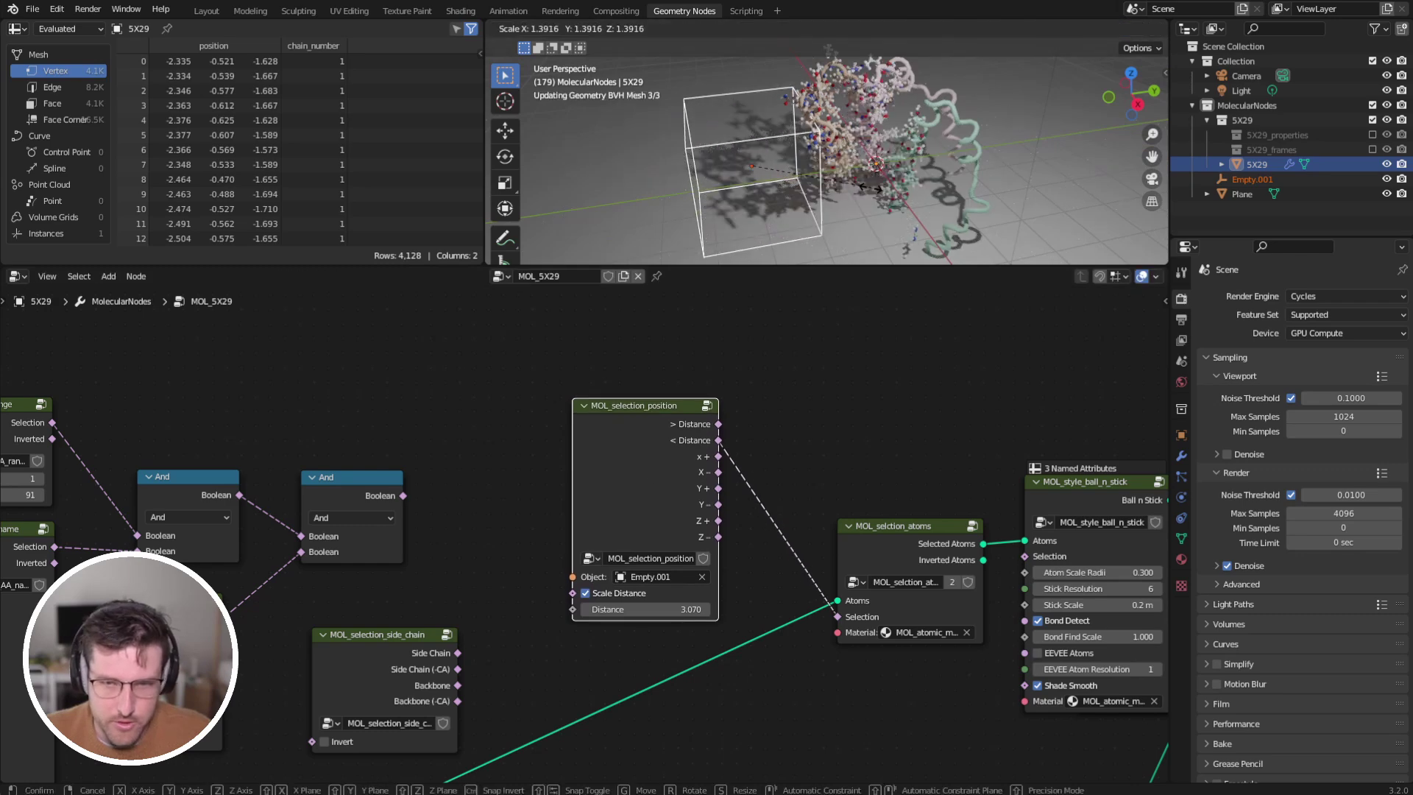
{"action": "left_click", "coordinate": [824, 190]}
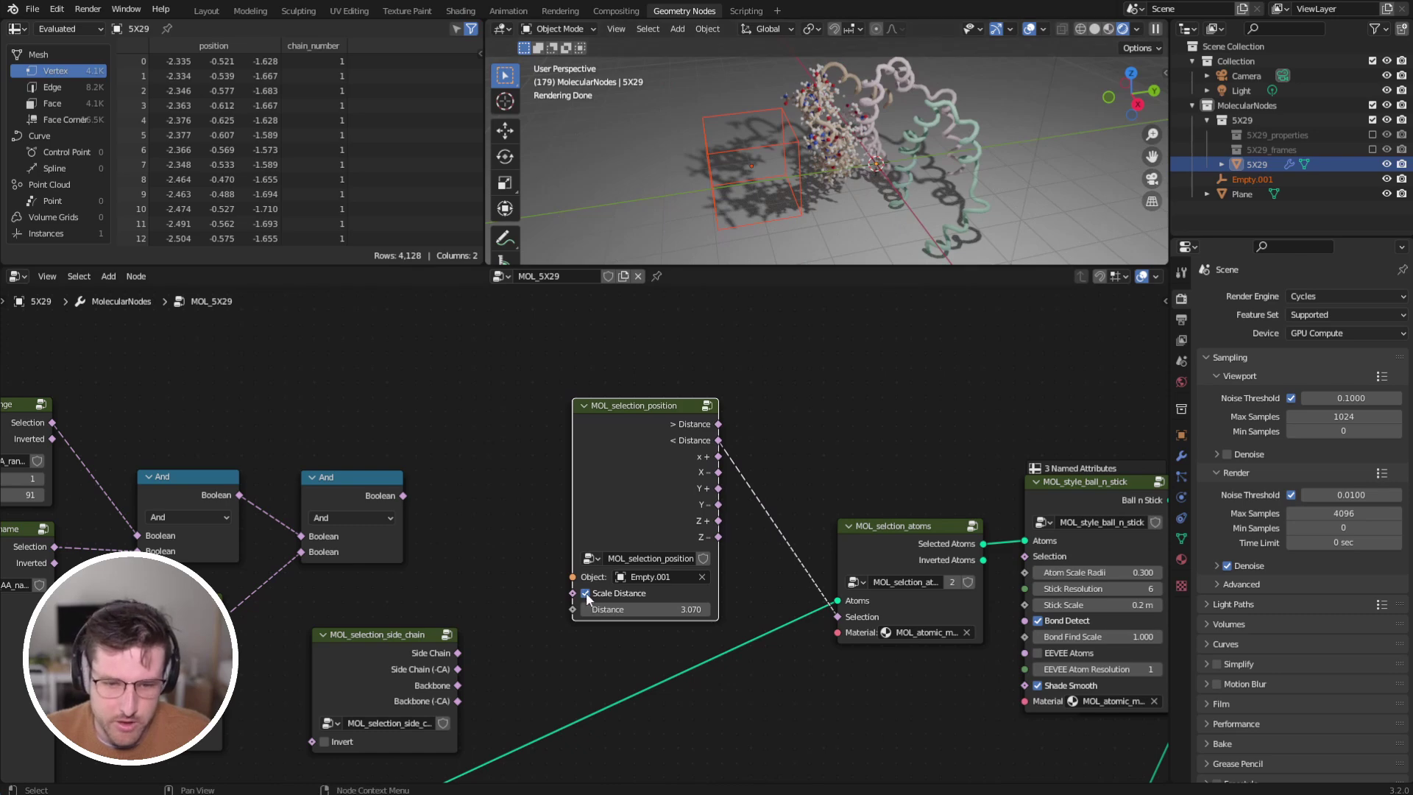
{"action": "key", "text": "s"}
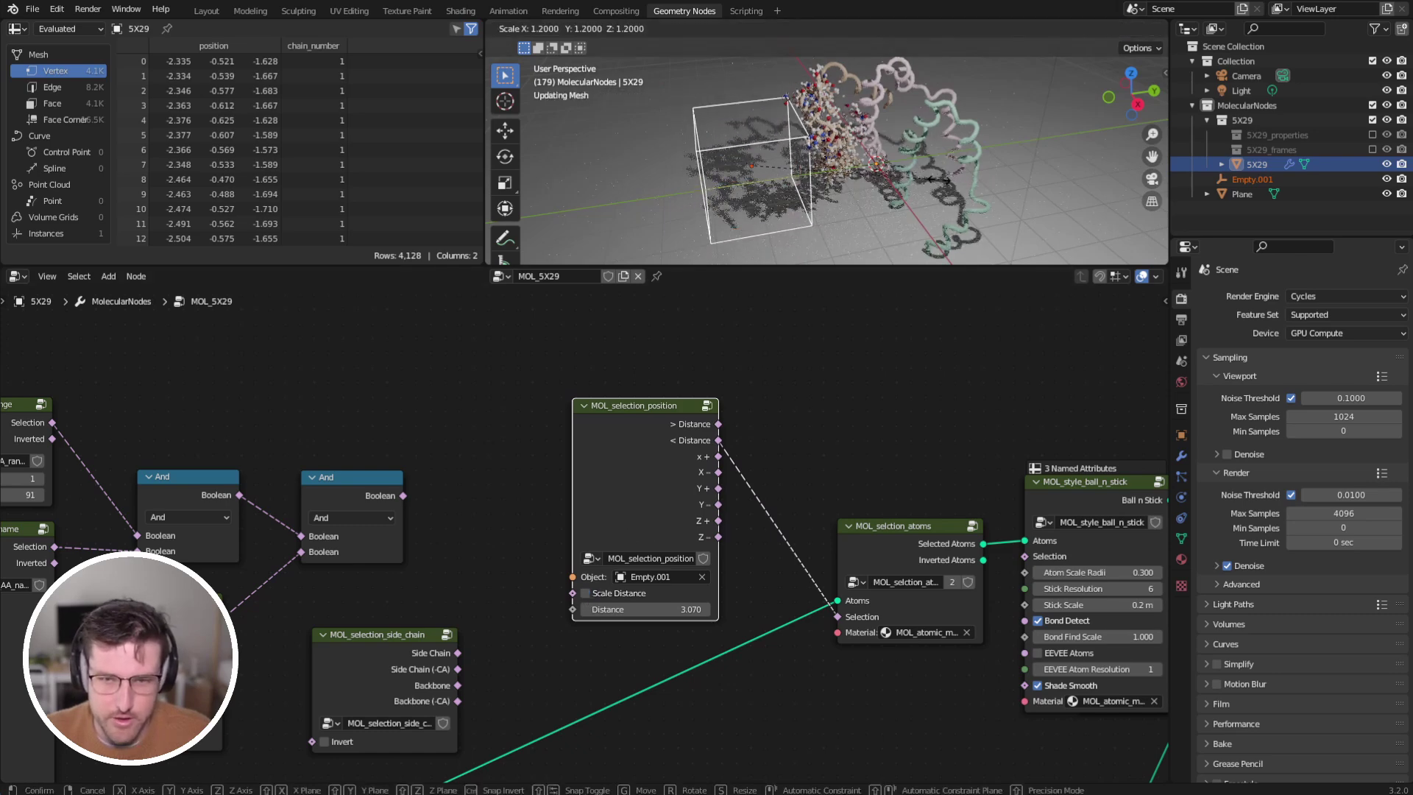
{"action": "right_click", "coordinate": [928, 189]}
Set the position node's Distance to 3.220 and cut its link to MOL_selction_atoms.
{"action": "mouse_move", "coordinate": [673, 459]}
{"action": "left_mouse_down"}
{"action": "mouse_move", "coordinate": [697, 434]}
{"action": "mouse_move", "coordinate": [688, 445]}
{"action": "left_mouse_up"}
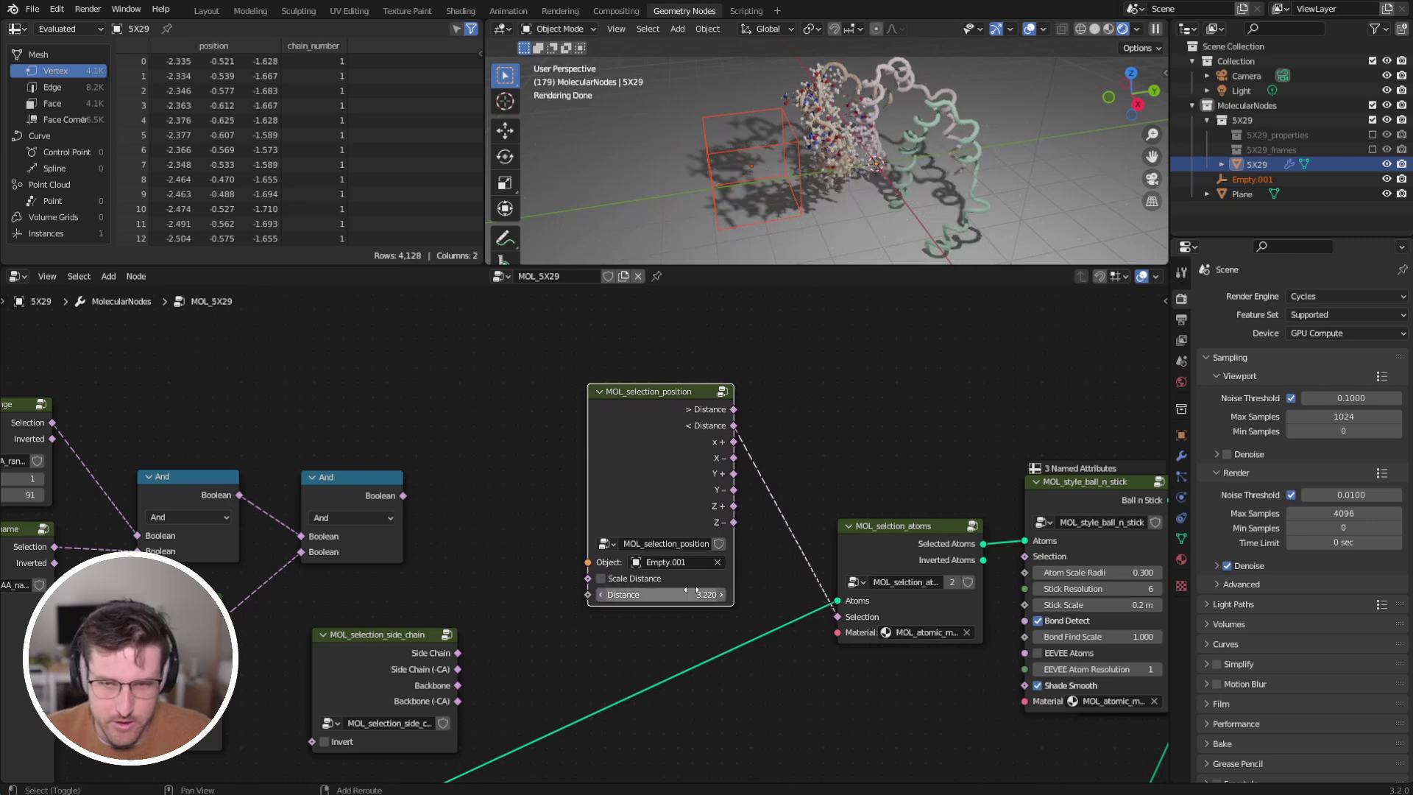
{"action": "right_click_drag", "start_coordinate": [771, 523], "coordinate": [770, 525], "text": "ctrl"}
{"action": "left_click_drag", "start_coordinate": [678, 446], "coordinate": [634, 448]}
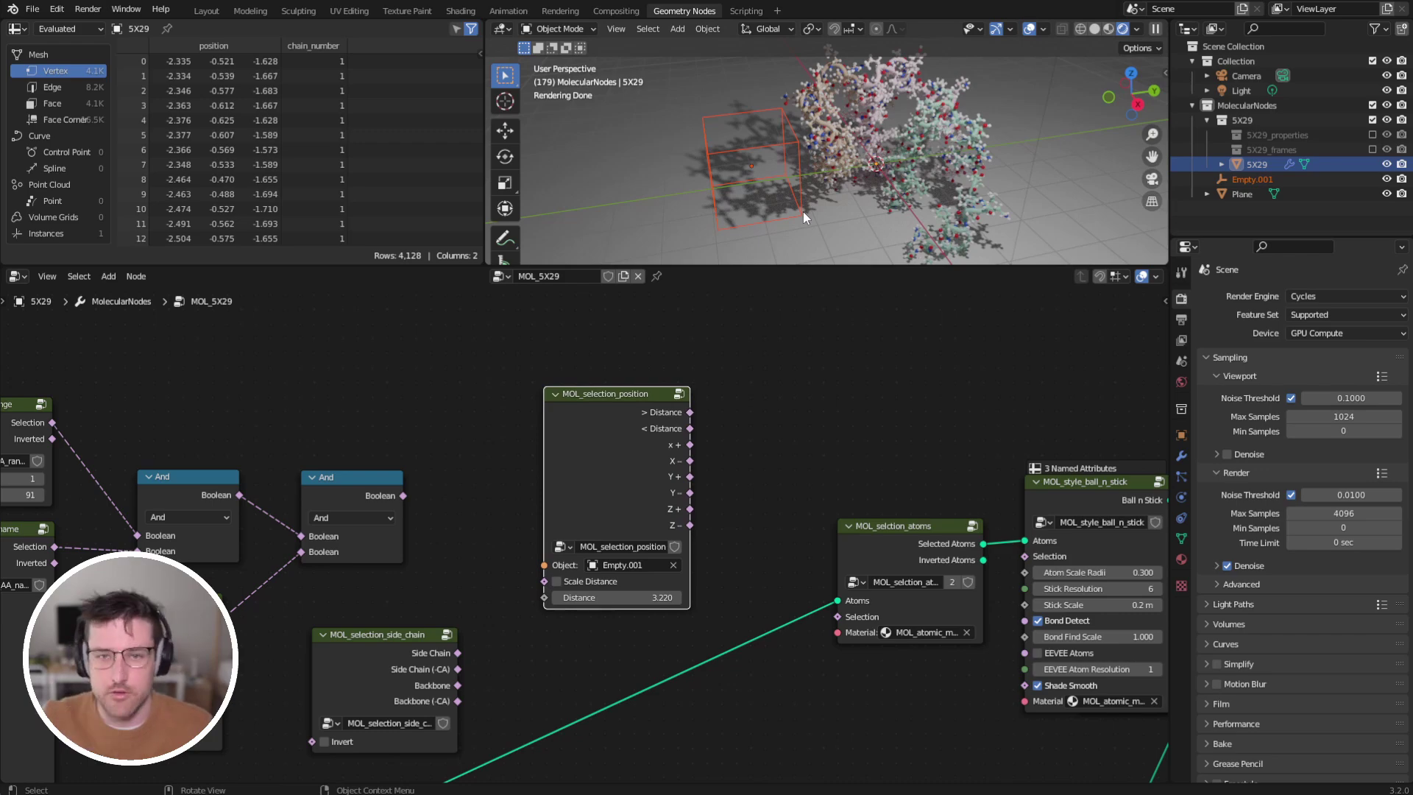
Connect the position node's x + output to the Selection input of MOL_selction_atoms.
{"action": "middle_click_drag", "start_coordinate": [811, 175], "coordinate": [819, 146]}
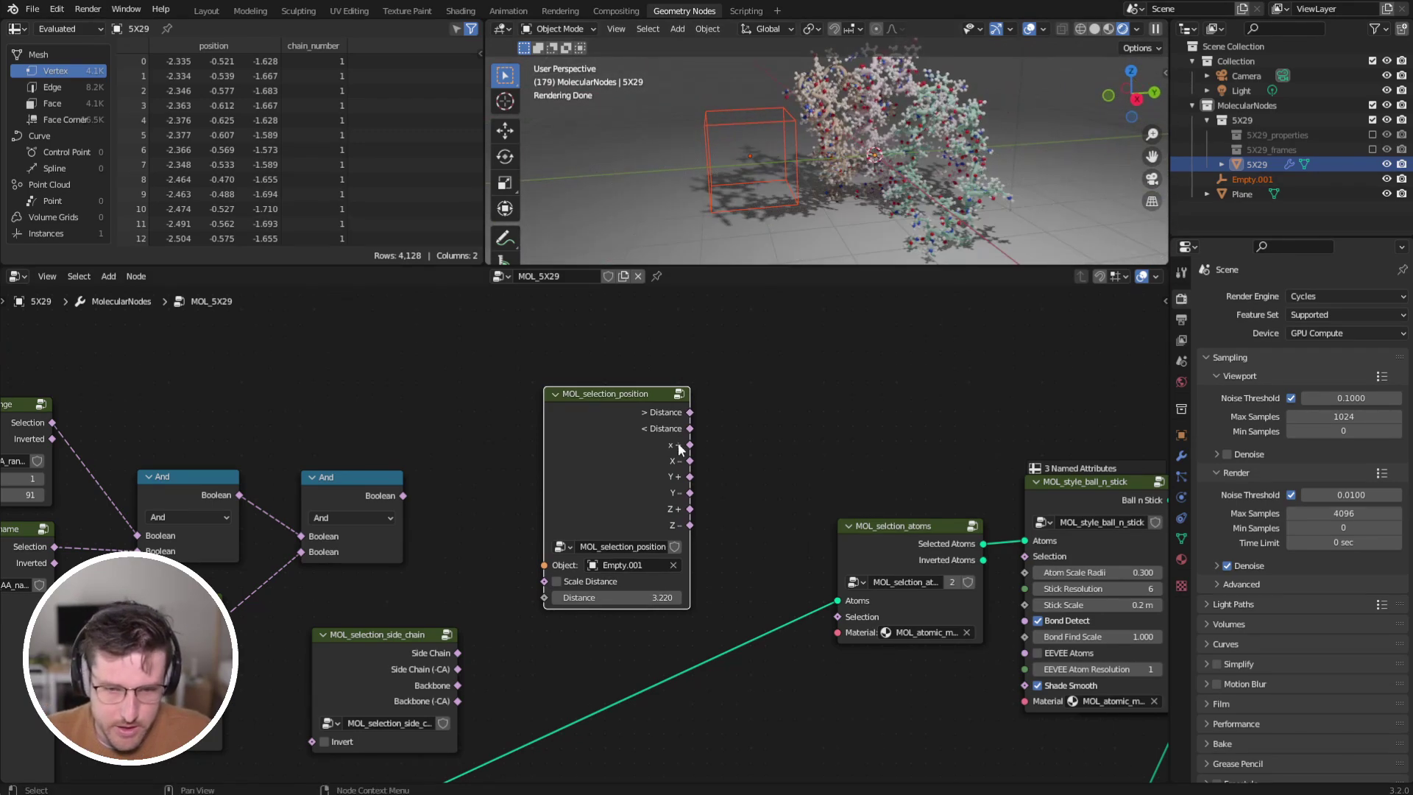
{"action": "middle_click_drag", "start_coordinate": [711, 454], "coordinate": [767, 439]}
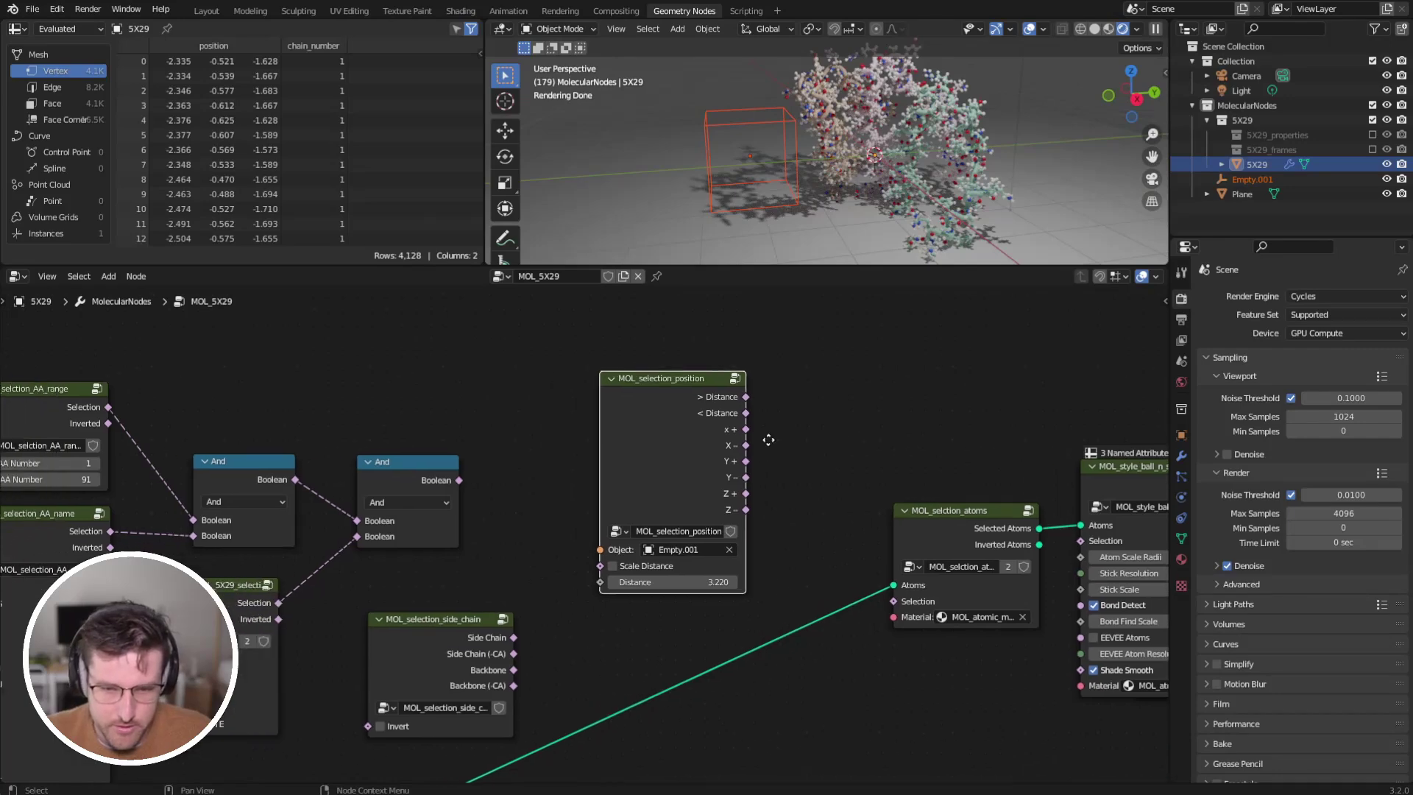
{"action": "left_click_drag", "start_coordinate": [687, 446], "coordinate": [655, 452]}
{"action": "middle_click_drag", "start_coordinate": [849, 224], "coordinate": [931, 237]}
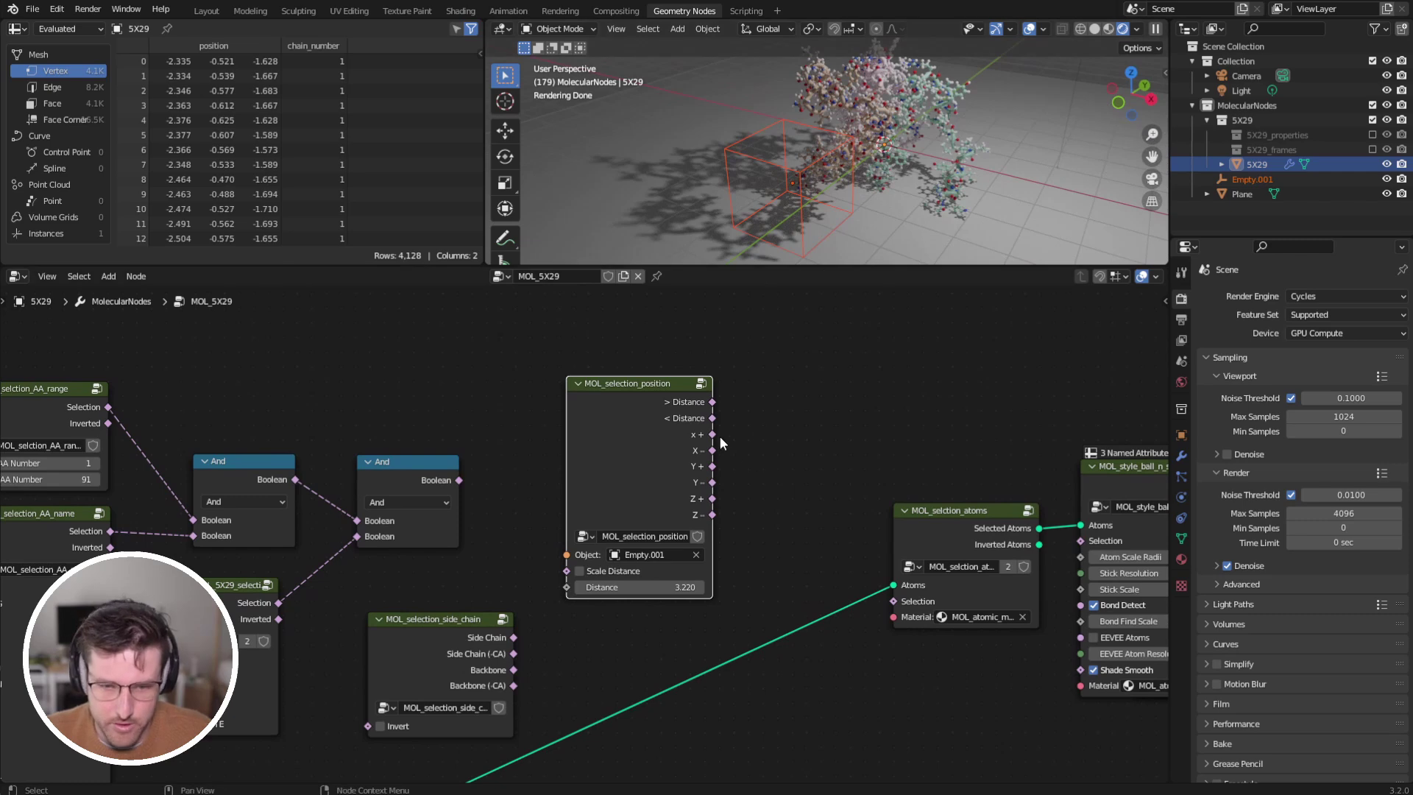
{"action": "left_click_drag", "start_coordinate": [713, 434], "coordinate": [846, 562]}
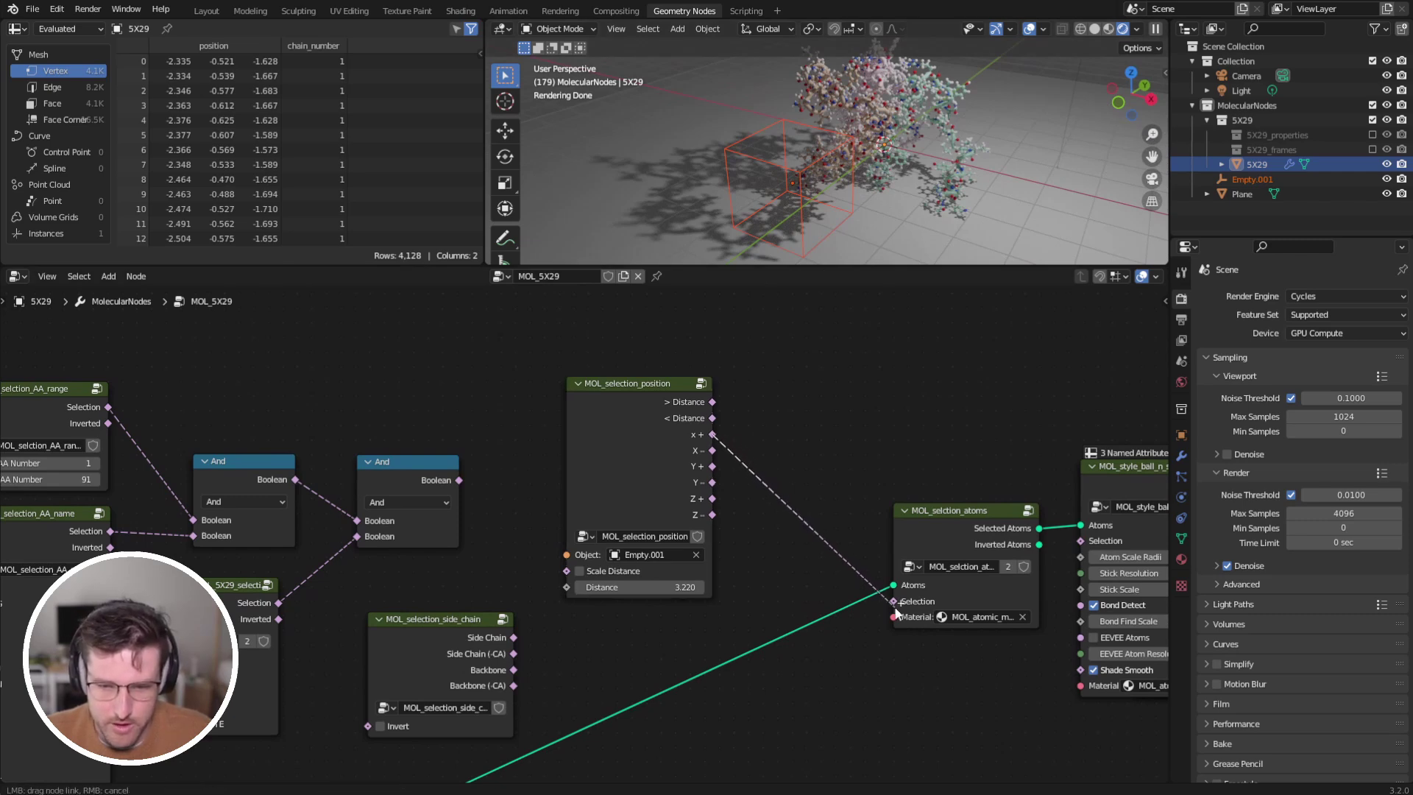
{"action": "left_click_drag", "start_coordinate": [896, 608], "coordinate": [894, 601]}
Move the empty along global X in two moves to shift which atoms show as ball and stick.
{"action": "key", "text": "g"}
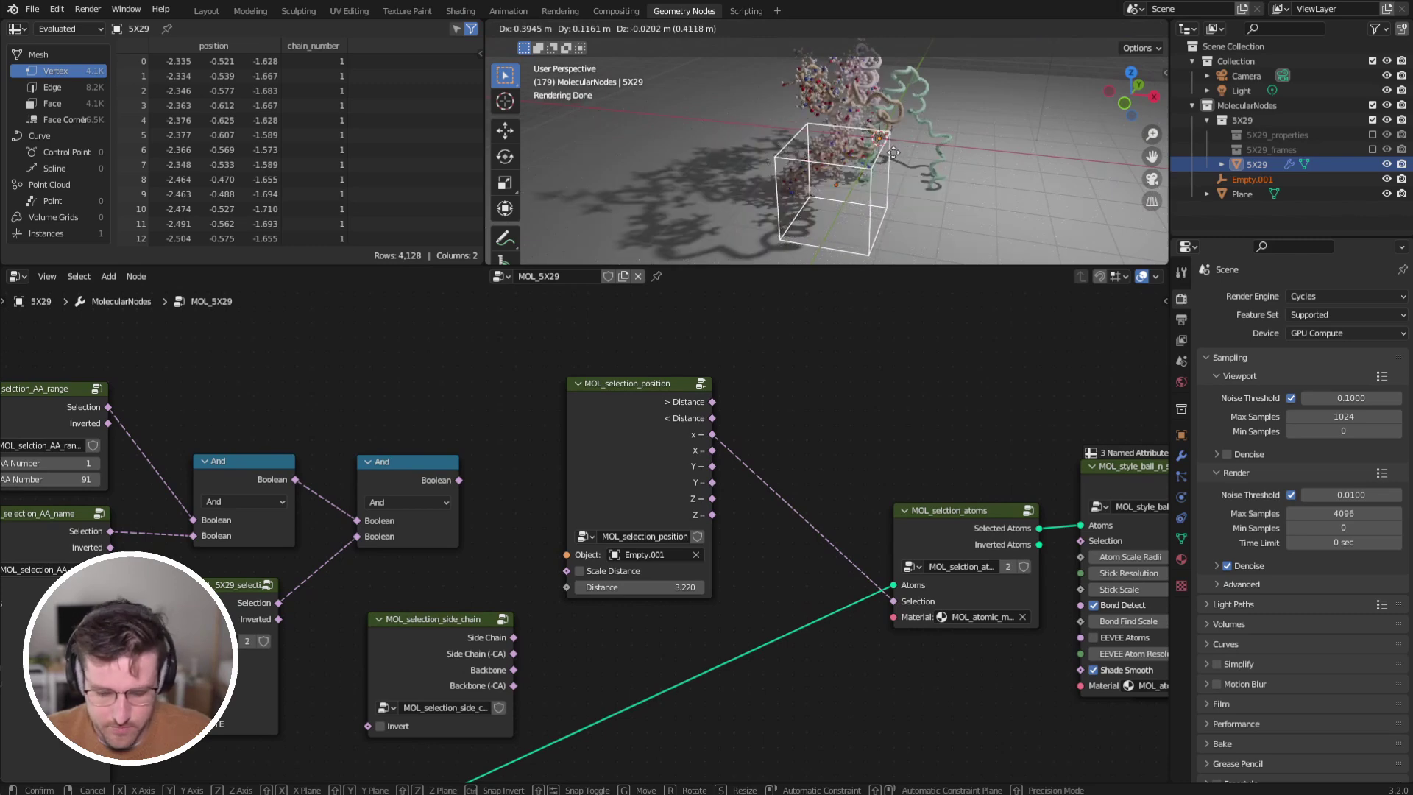
{"action": "key", "text": "x"}
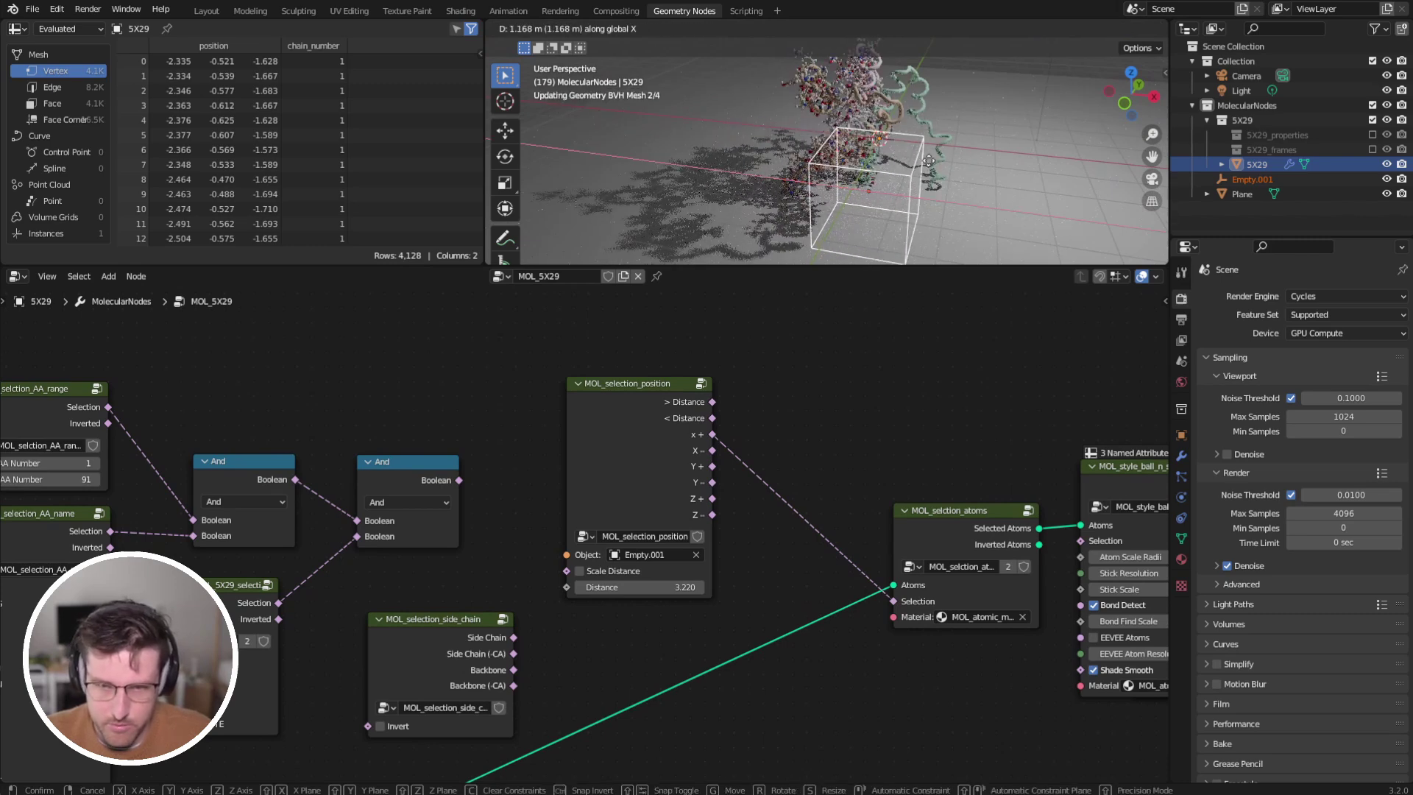
{"action": "left_click", "coordinate": [916, 160]}
{"action": "middle_click_drag", "start_coordinate": [915, 161], "coordinate": [651, 174]}
{"action": "key", "text": "g"}
{"action": "key", "text": "x"}
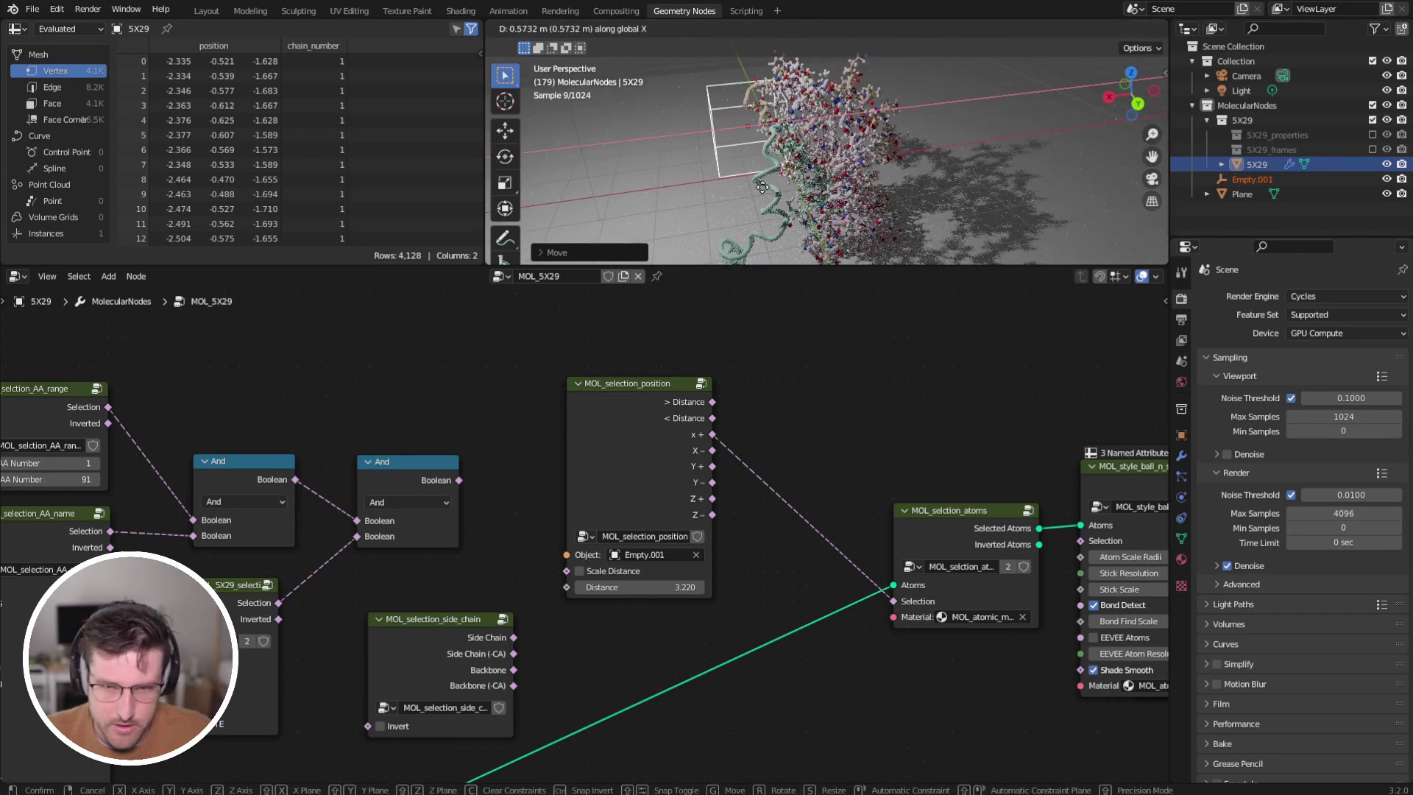
{"action": "left_click", "coordinate": [718, 201]}
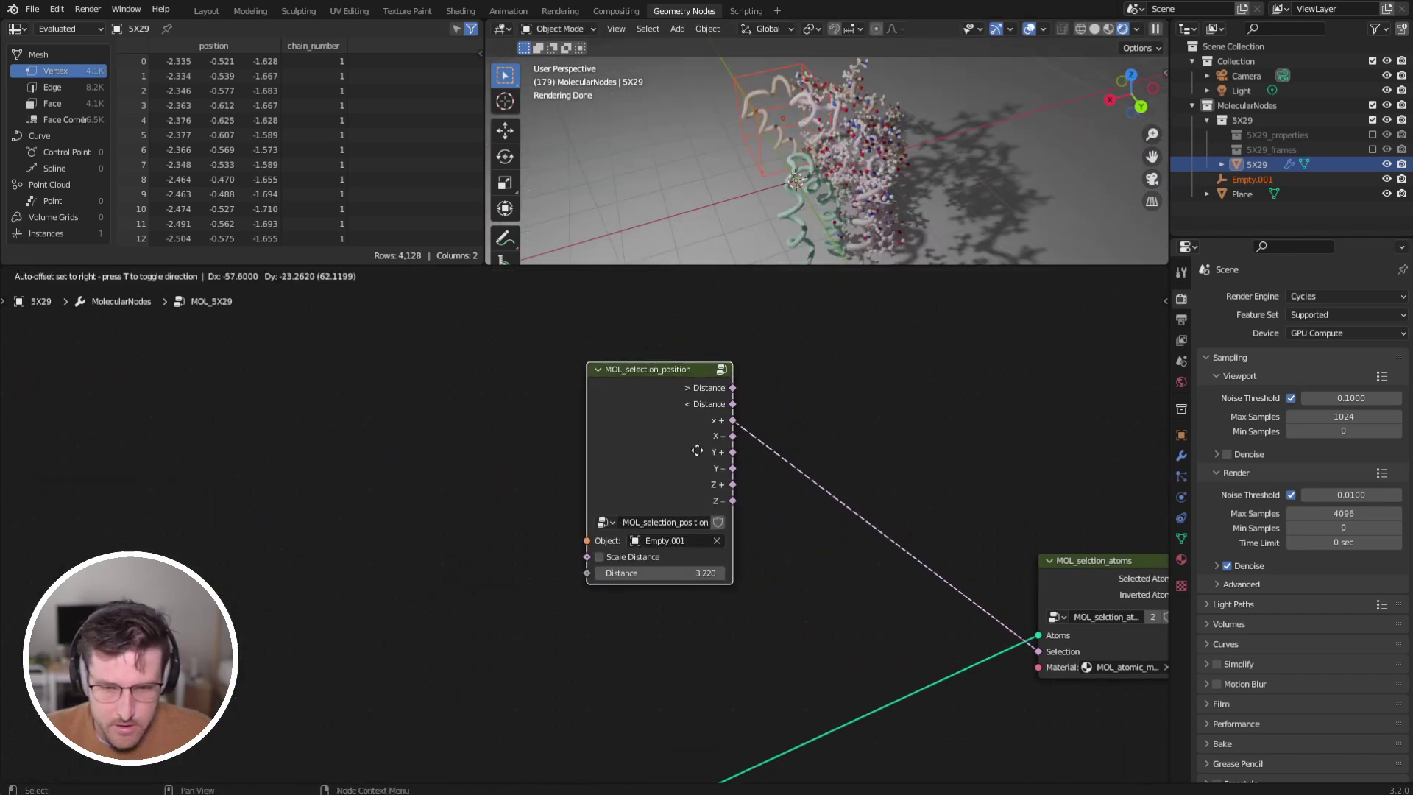
Insert a Selection Math node set to Or between the x + output and MOL_selction_atoms.
{"action": "left_click_drag", "start_coordinate": [684, 409], "coordinate": [581, 381]}
{"action": "key", "text": "g"}
{"action": "left_click", "coordinate": [875, 173]}
{"action": "left_click", "coordinate": [894, 391]}
{"action": "key", "text": "shift+a"}
{"action": "mouse_move", "coordinate": [893, 391]}
{"action": "mouse_move", "coordinate": [995, 425]}
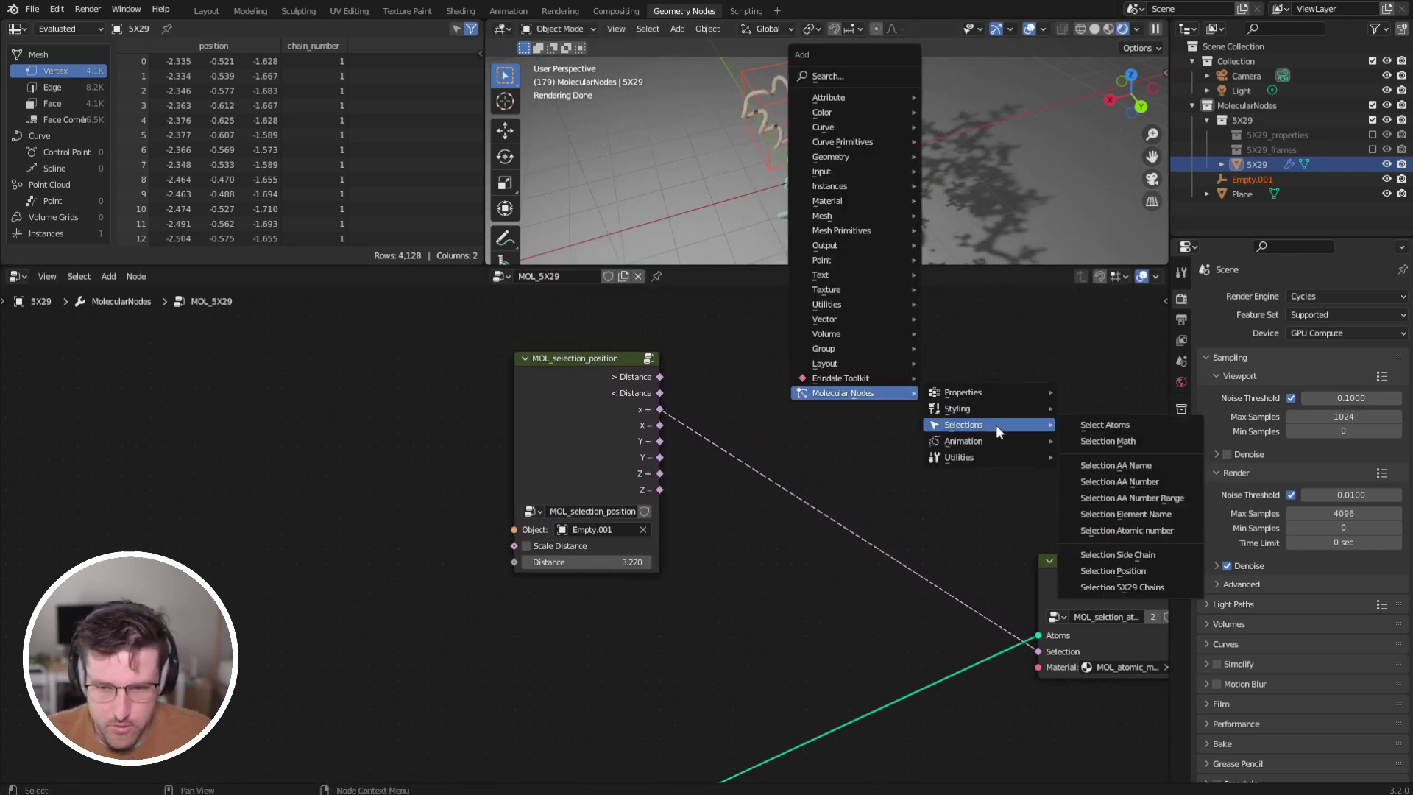
{"action": "left_click", "coordinate": [1082, 440]}
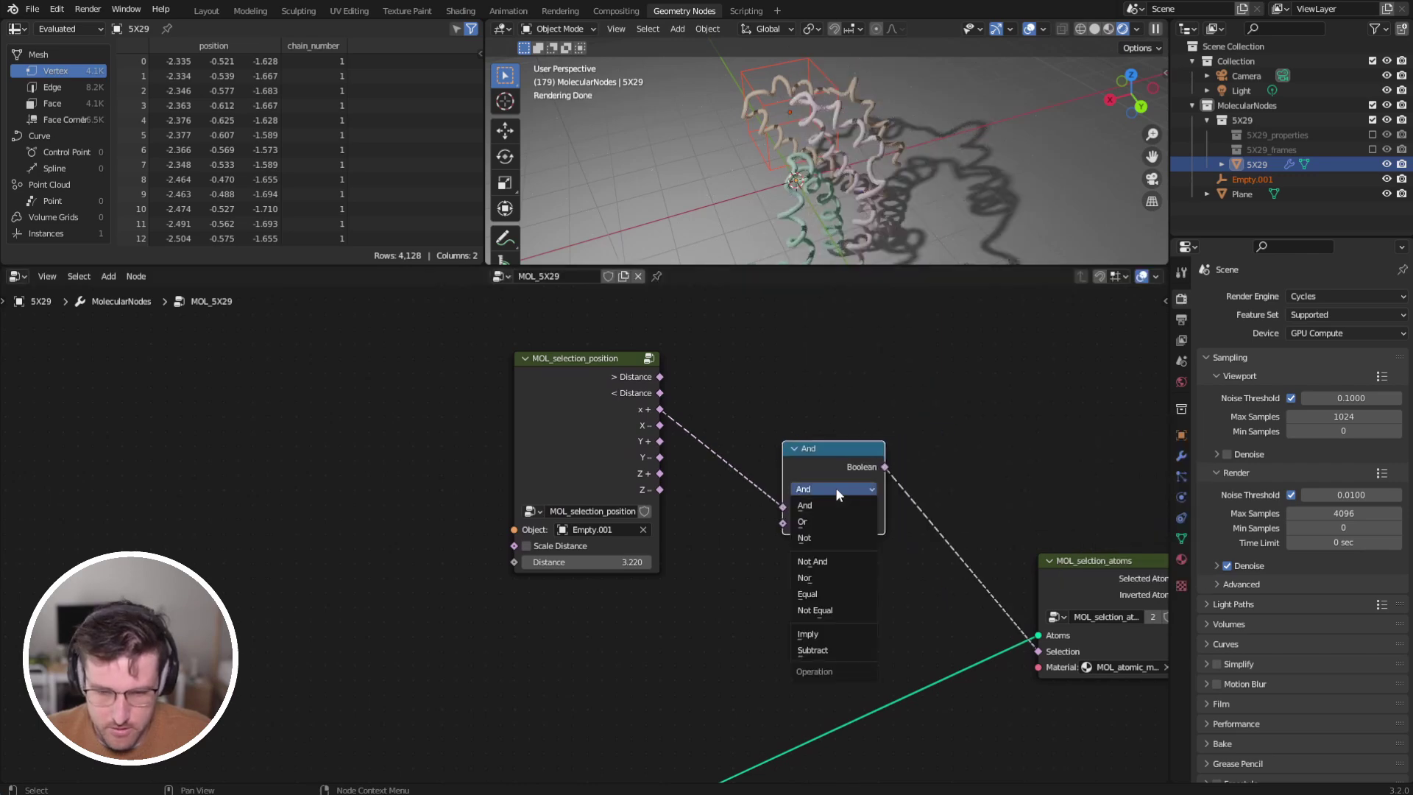
{"action": "left_click", "coordinate": [826, 522]}
{"action": "left_click_drag", "start_coordinate": [836, 445], "coordinate": [863, 407]}
{"action": "left_click", "coordinate": [819, 471]}
{"action": "left_click", "coordinate": [819, 471]}
Add a Selection AA Name node with only ALA enabled and connect its Selection to the Or node's second Boolean input.
{"action": "left_click_drag", "start_coordinate": [602, 418], "coordinate": [586, 360]}
{"action": "key", "text": "shift+a"}
{"action": "mouse_move", "coordinate": [603, 463]}
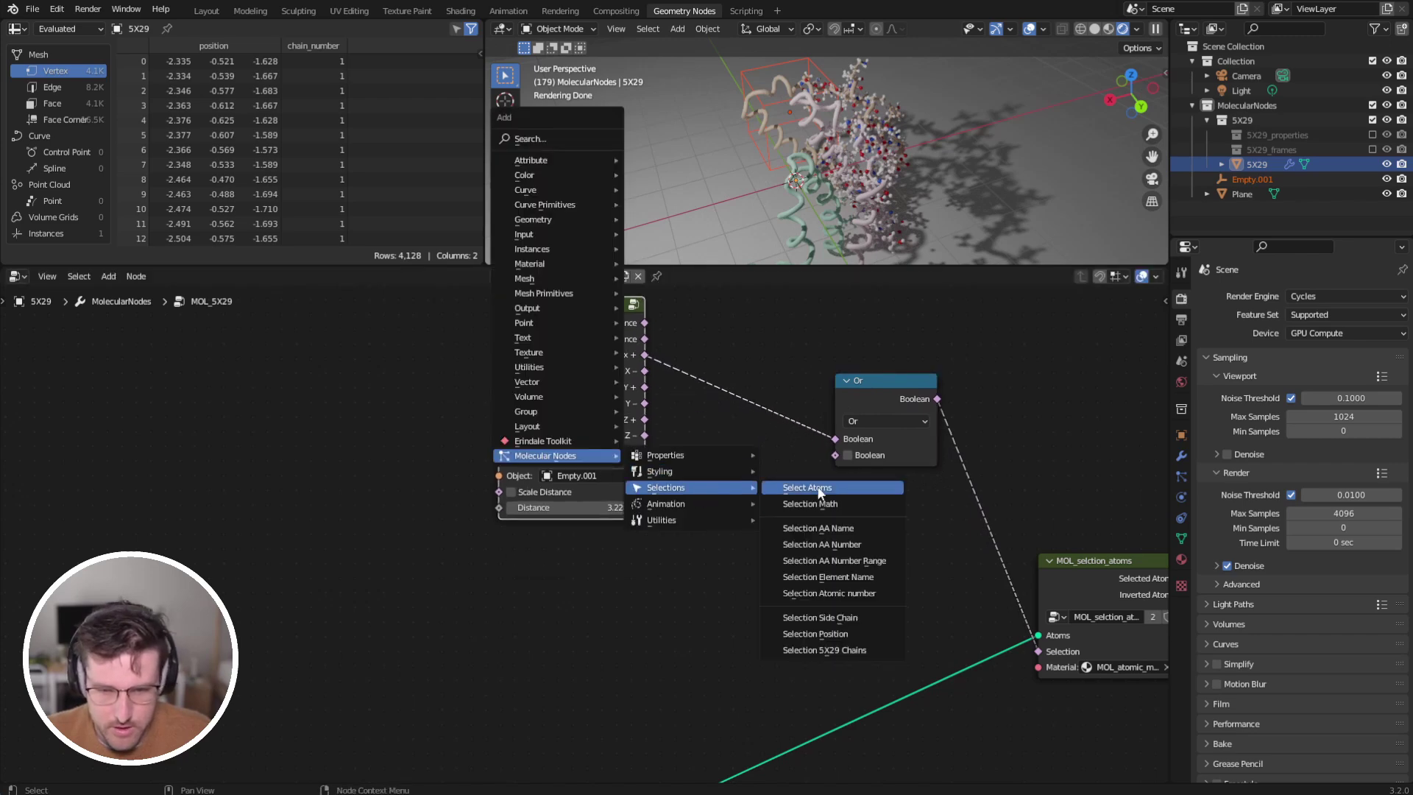
{"action": "left_click", "coordinate": [844, 526]}
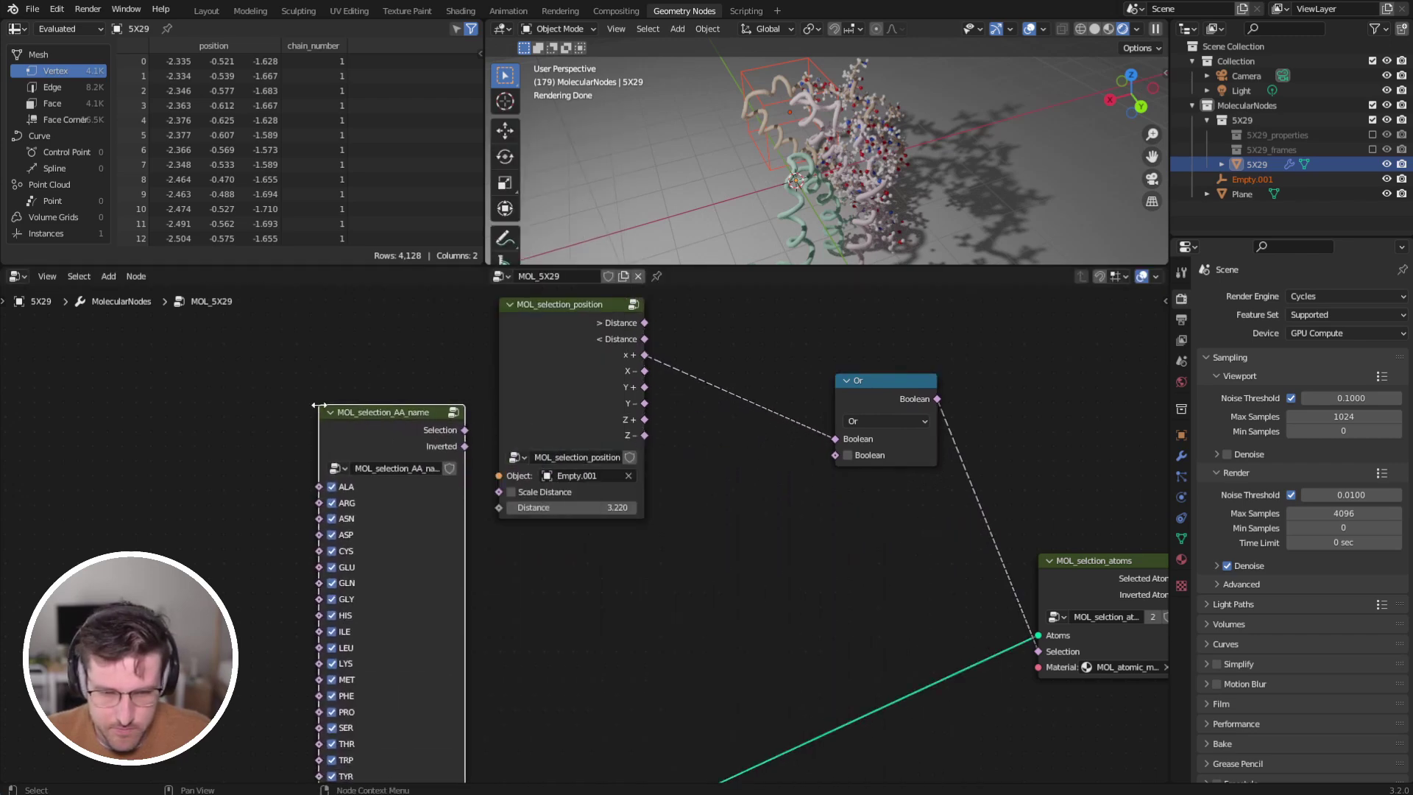
{"action": "middle_click_drag", "start_coordinate": [342, 469], "coordinate": [342, 435]}
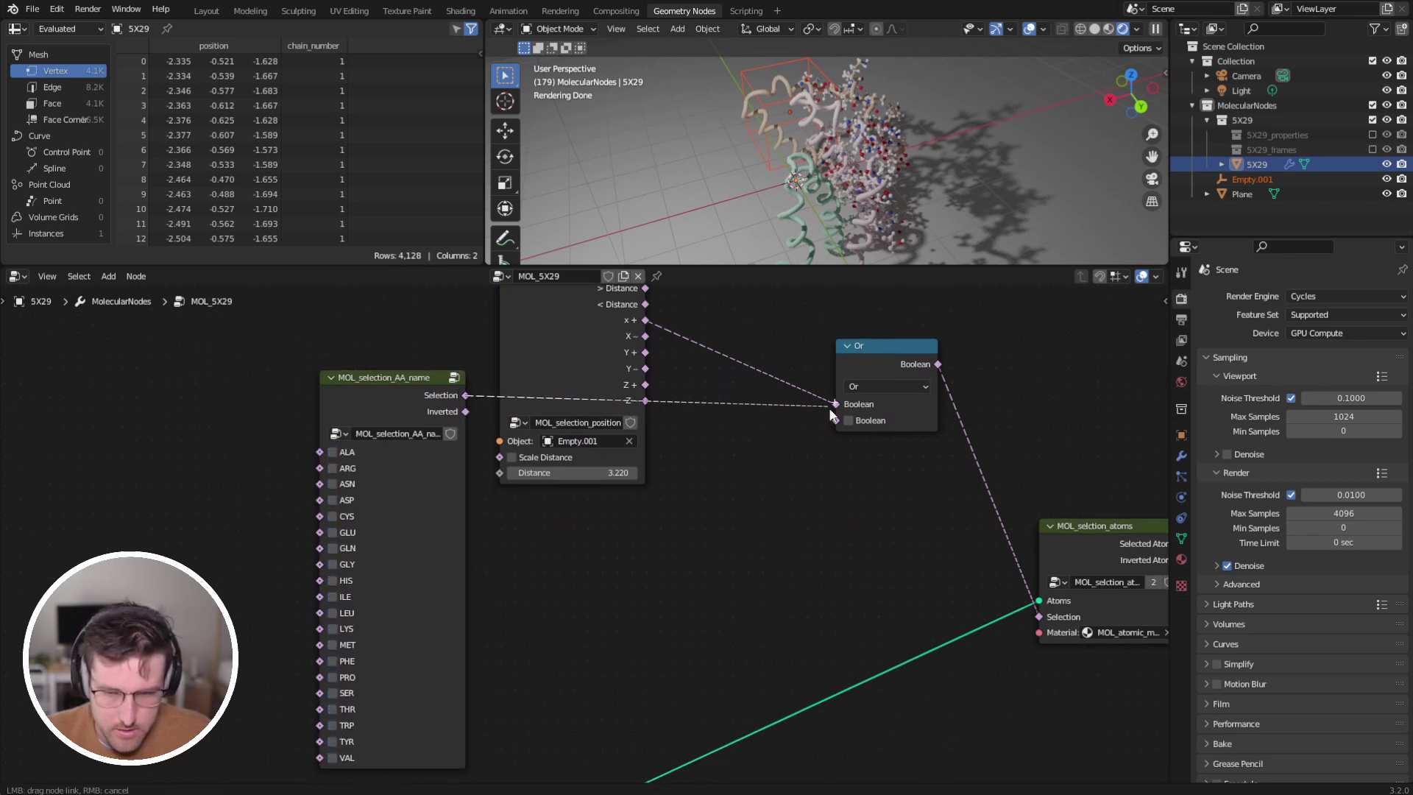
{"action": "scroll", "coordinate": [691, 354], "scroll_direction": "up", "scroll_amount": 1, "text": "shift"}
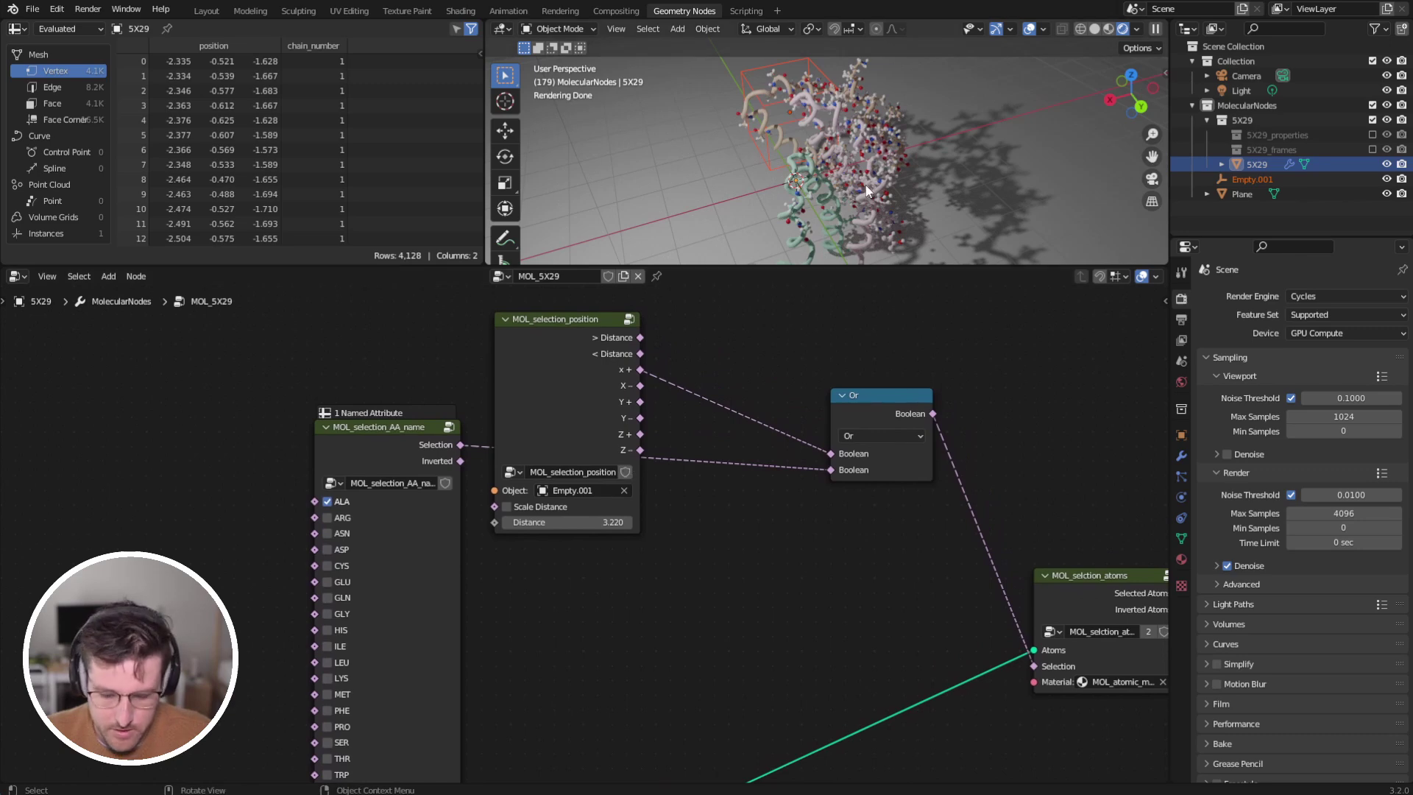
Move the empty back and forth along global X through the protein to test the combined position and ALA selection.
{"action": "key", "text": "g"}
{"action": "key", "text": "x"}
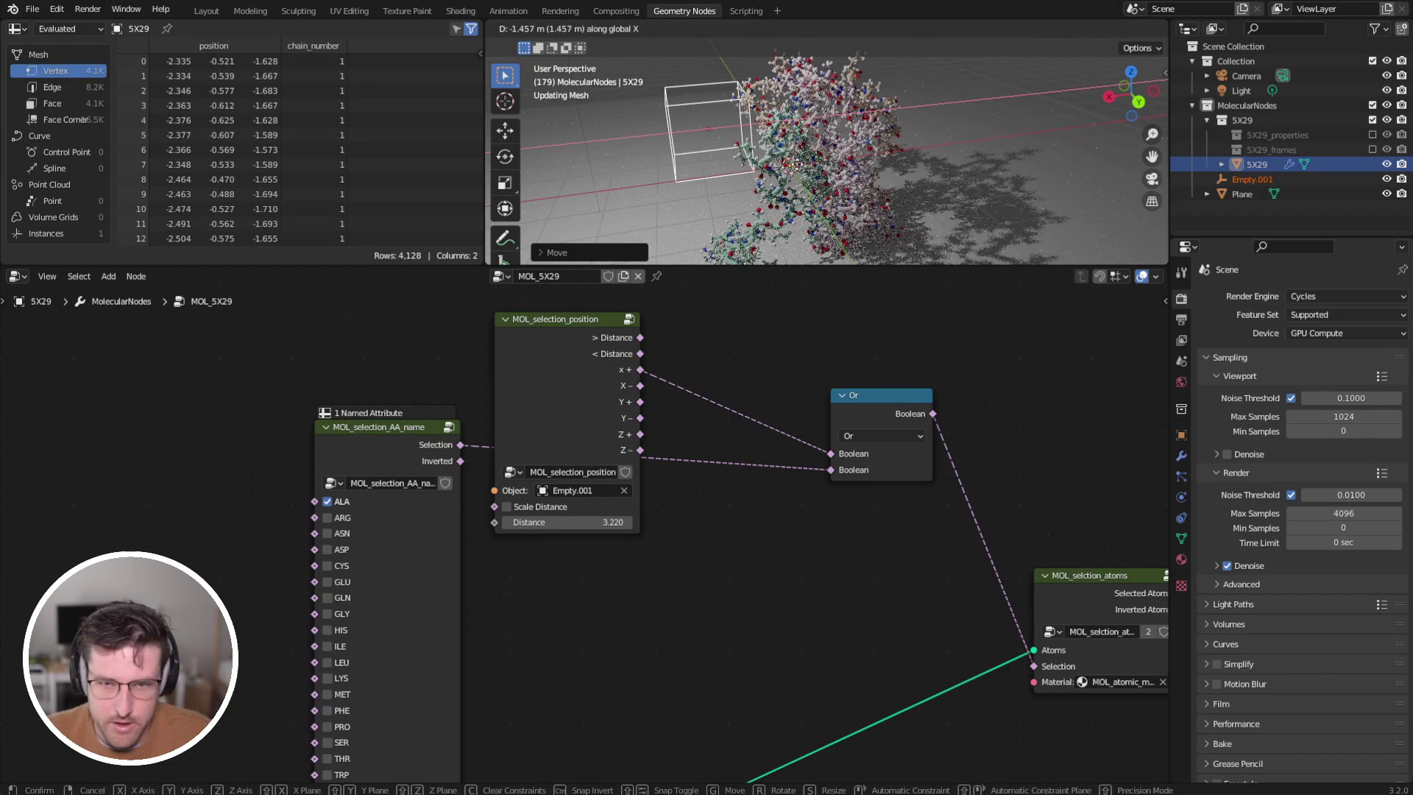
{"action": "left_click", "coordinate": [834, 161]}
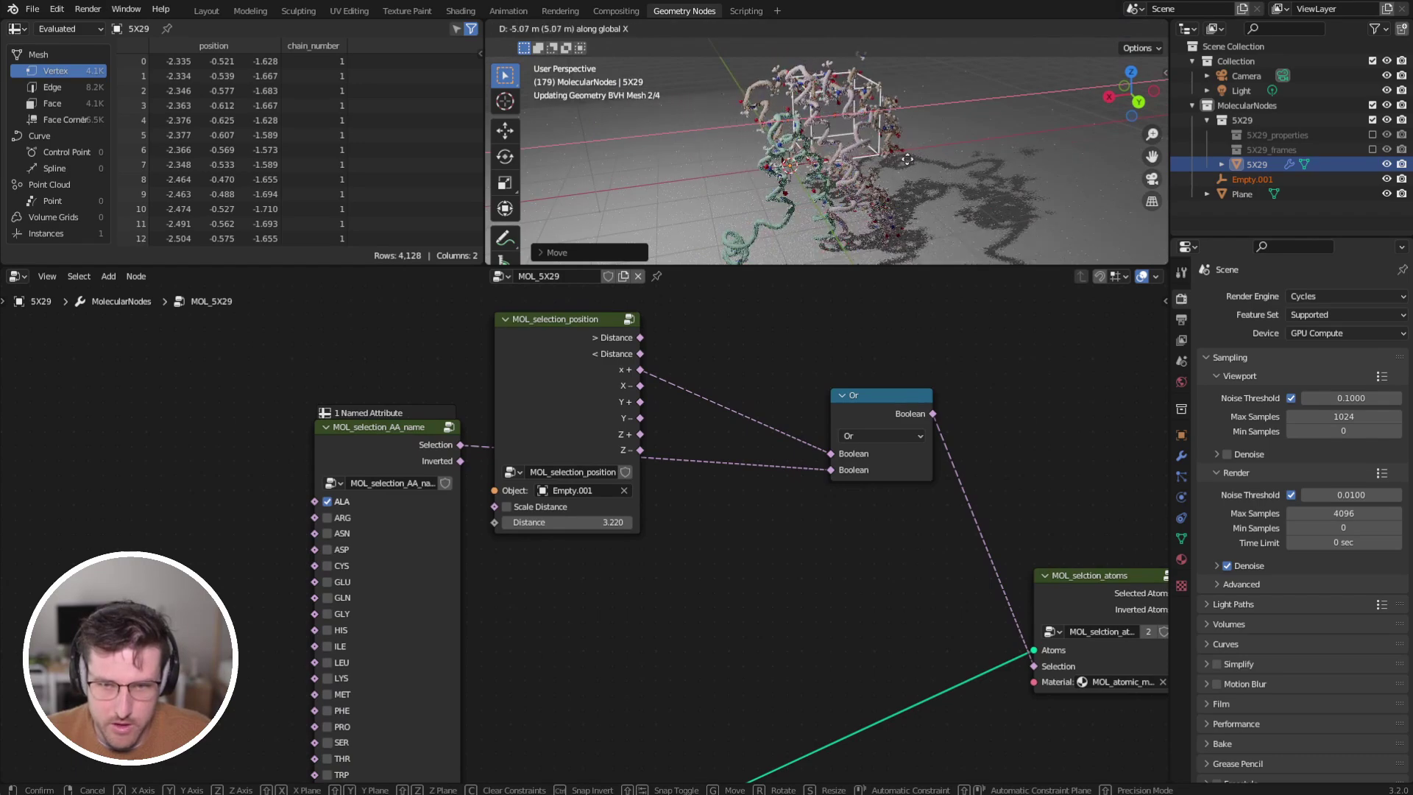
{"action": "left_click", "coordinate": [926, 163]}
Move the empty back in the positive global X direction while viewing the protein close up.
{"action": "scroll", "coordinate": [912, 166], "scroll_direction": "up", "scroll_amount": 4}
{"action": "middle_click_drag", "start_coordinate": [831, 165], "coordinate": [874, 174]}
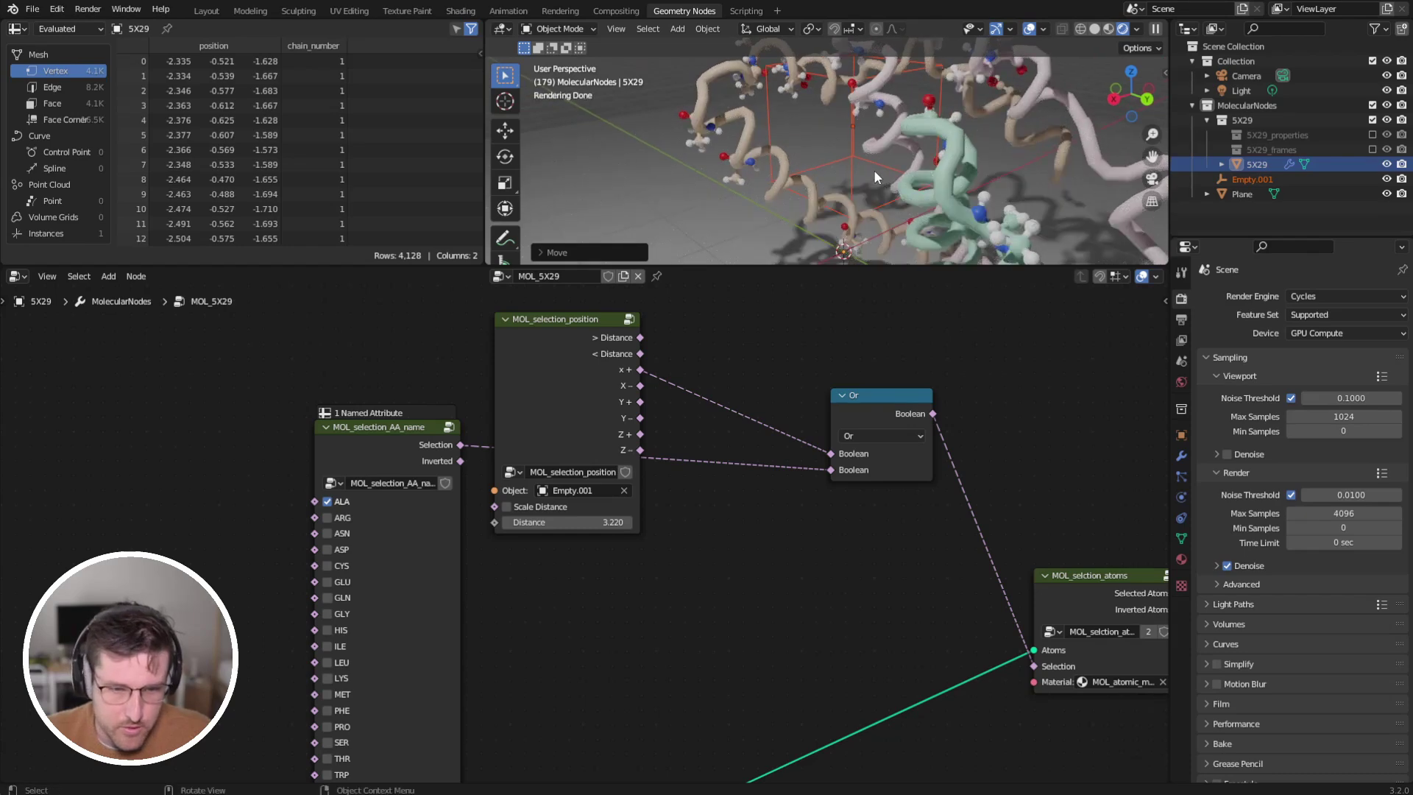
{"action": "key", "text": "g"}
{"action": "key", "text": "x"}
{"action": "left_click", "coordinate": [783, 183]}
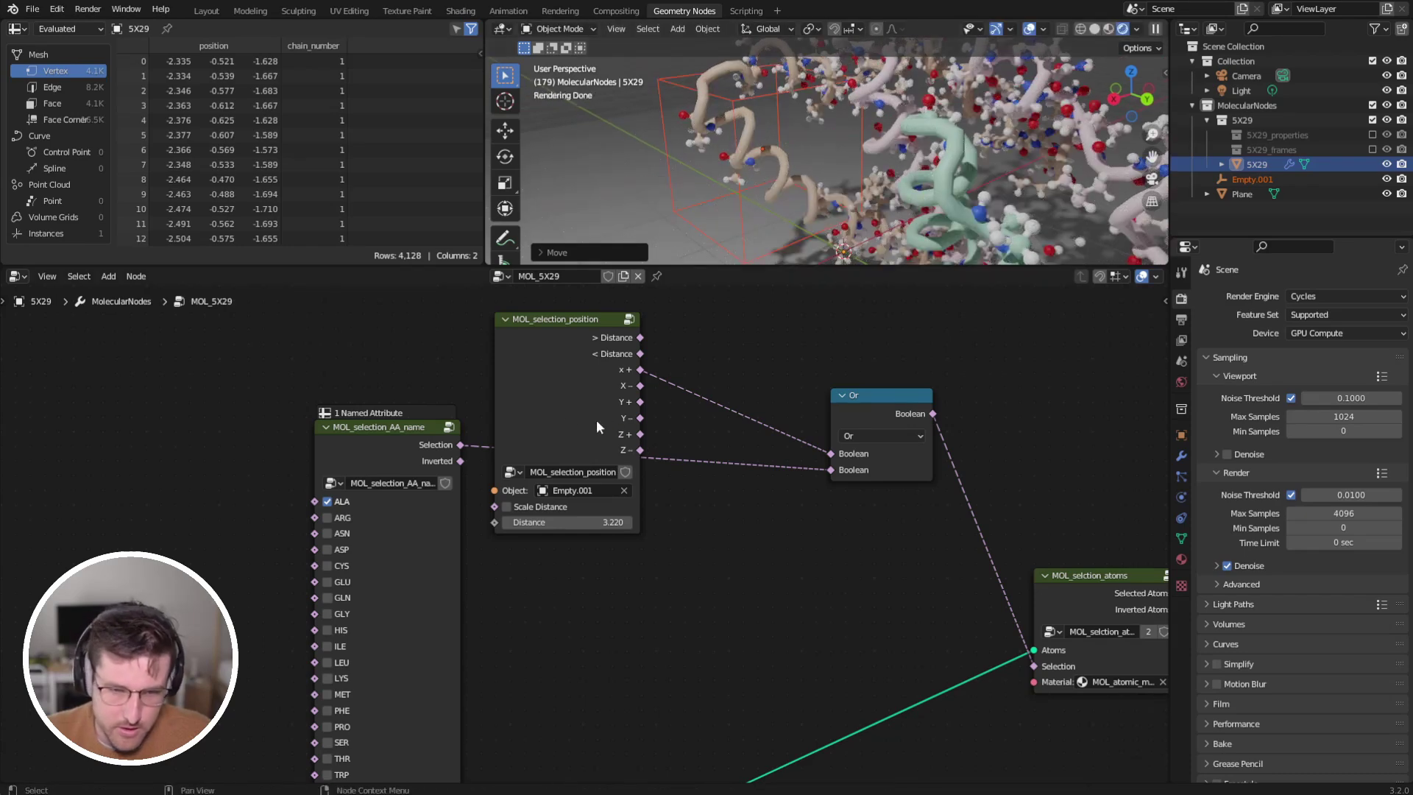
Duplicate the Or node, set the copy to And, and place it between MOL_selection_AA_name and the Or node.
{"action": "middle_click_drag", "start_coordinate": [514, 444], "coordinate": [505, 394]}
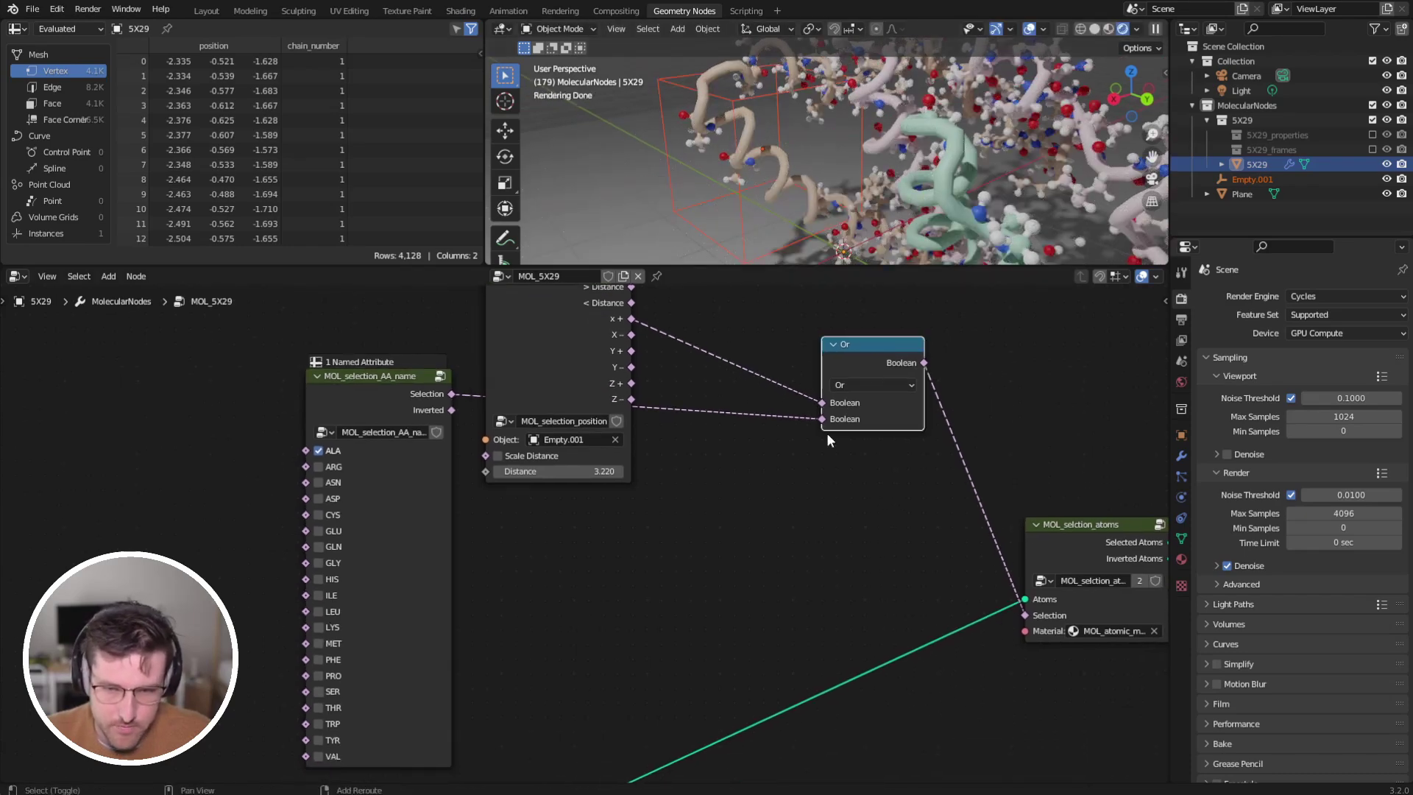
{"action": "key", "text": "shift+d"}
{"action": "left_click", "coordinate": [667, 480]}
{"action": "left_click", "coordinate": [723, 427]}
{"action": "left_click", "coordinate": [720, 448]}
{"action": "scroll", "coordinate": [643, 526], "scroll_direction": "down", "scroll_amount": 2}
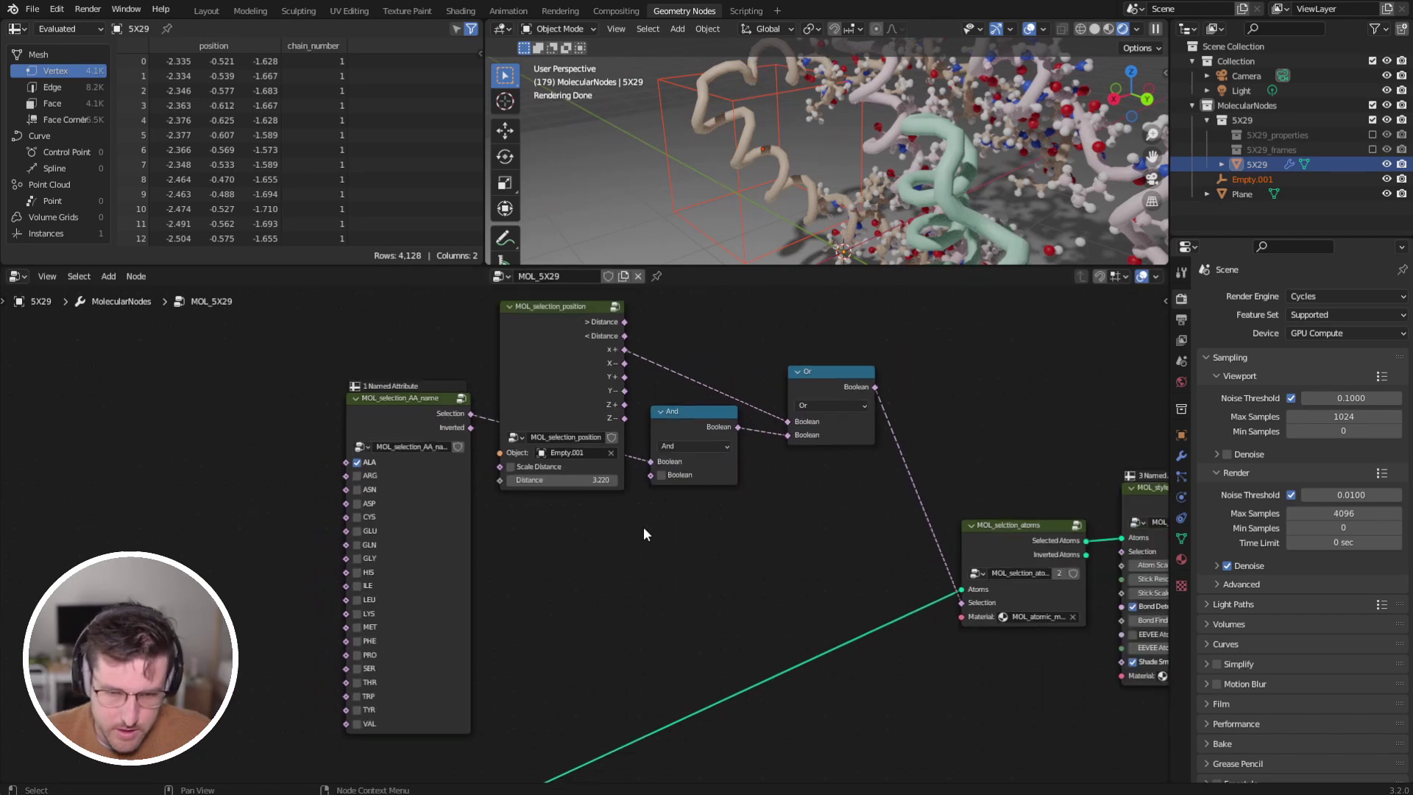
Add a Selection 5X29 Chains node and connect its Selection output to the new And node's second Boolean input.
{"action": "scroll", "coordinate": [643, 527], "scroll_direction": "down", "scroll_amount": 2}
{"action": "key", "text": "shift+a"}
{"action": "mouse_move", "coordinate": [695, 493]}
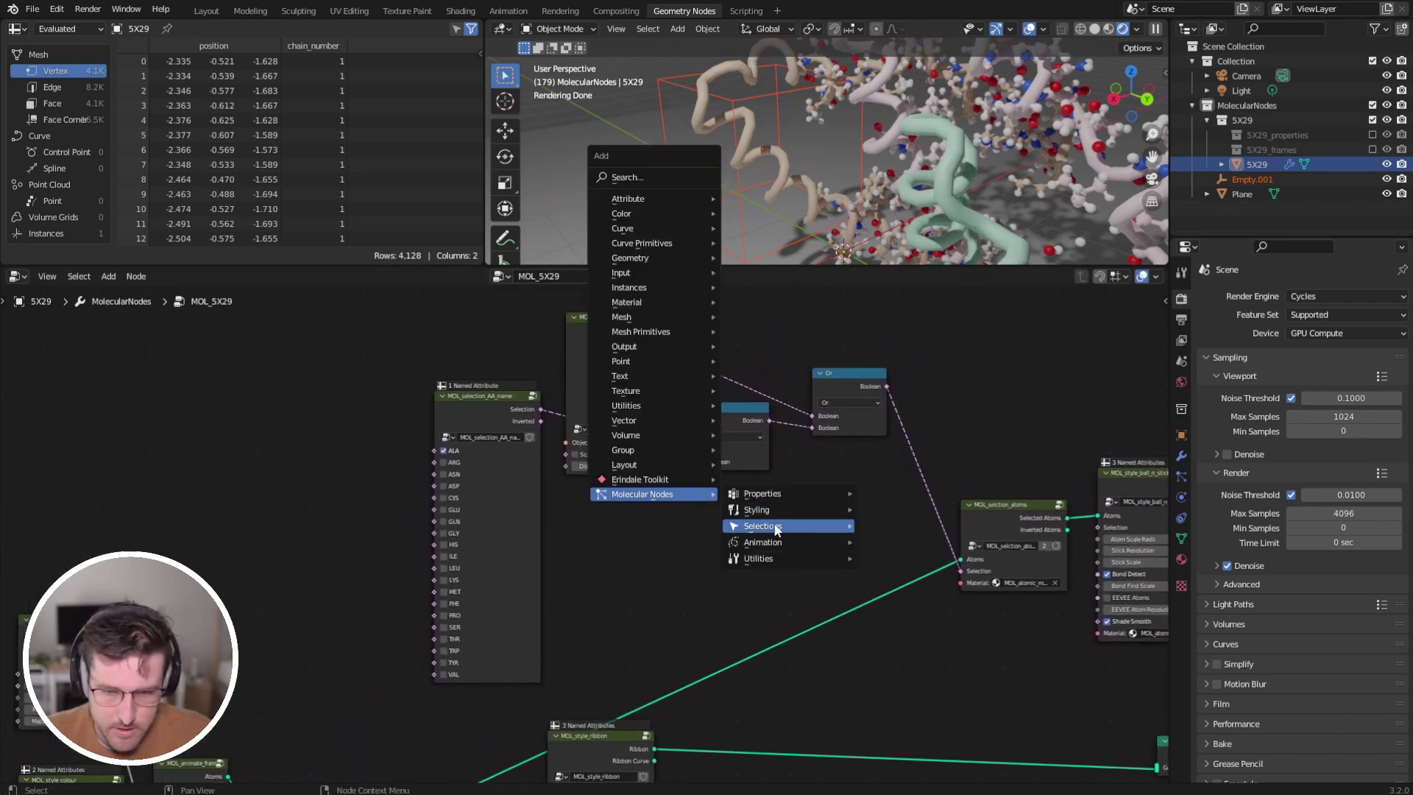
{"action": "mouse_move", "coordinate": [776, 527]}
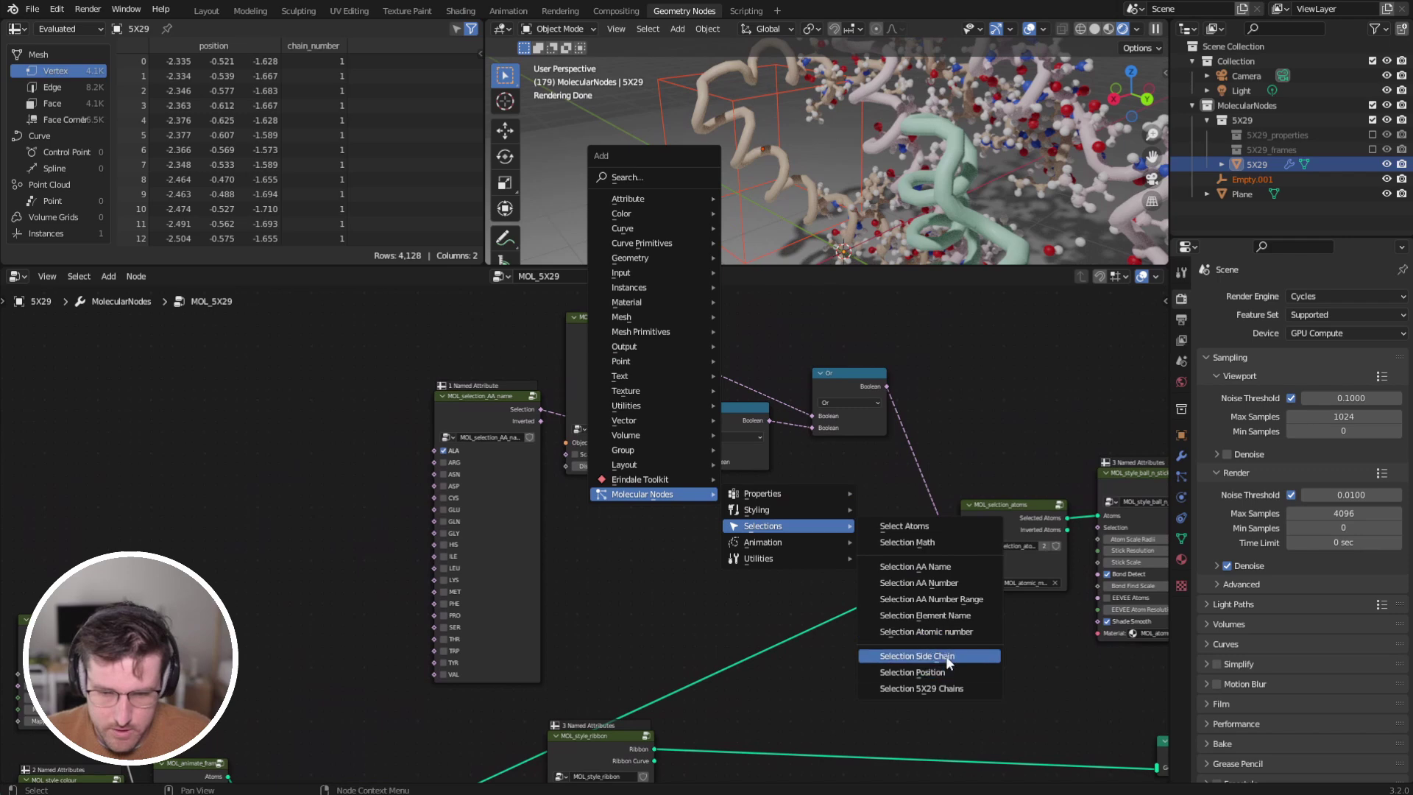
{"action": "left_click", "coordinate": [934, 688]}
{"action": "left_click", "coordinate": [573, 492]}
{"action": "left_click_drag", "start_coordinate": [651, 512], "coordinate": [696, 468]}
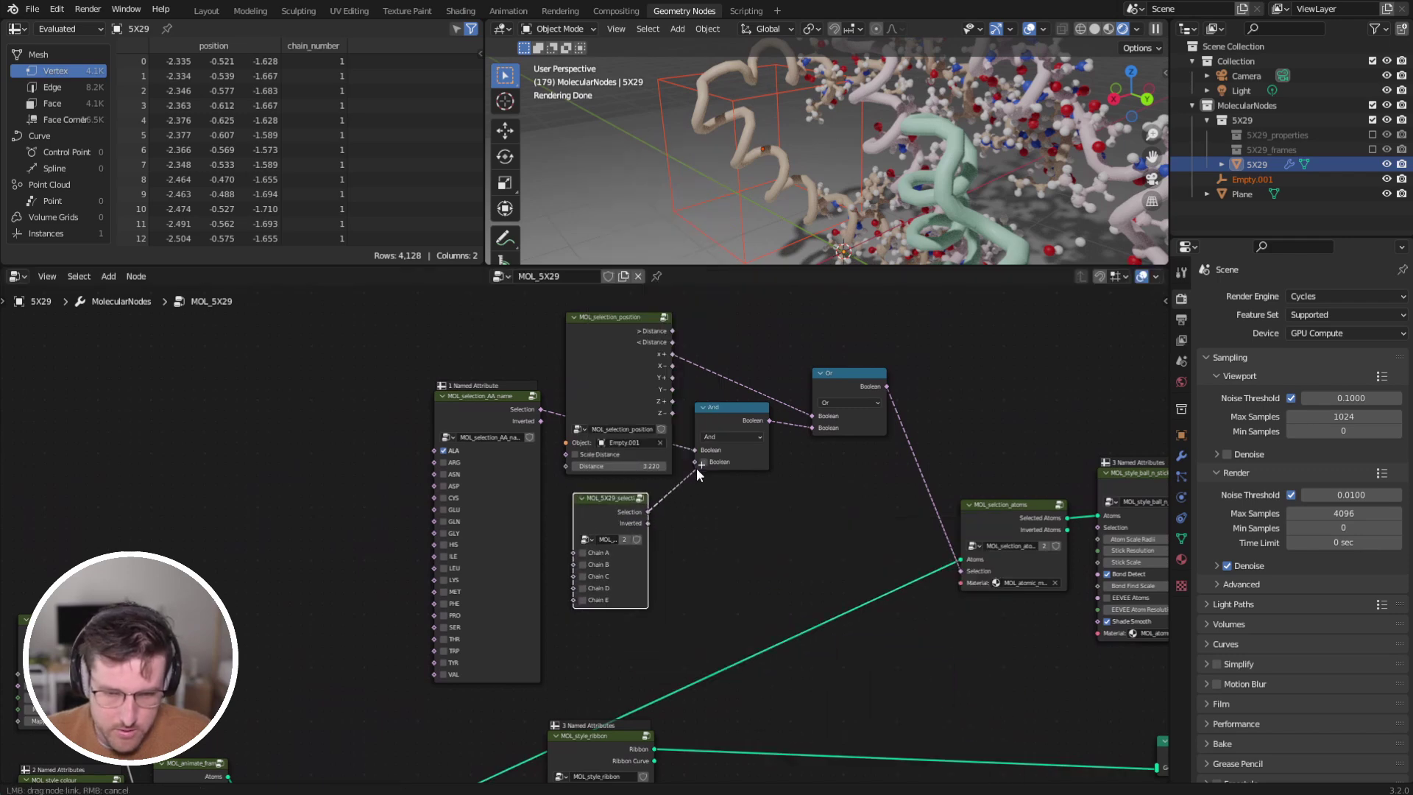
Enable Chain A in the 5X29 chains selection node and move the empty along global X past the protein to test it.
{"action": "left_click", "coordinate": [582, 552]}
{"action": "scroll", "coordinate": [826, 148], "scroll_direction": "down", "scroll_amount": 4}
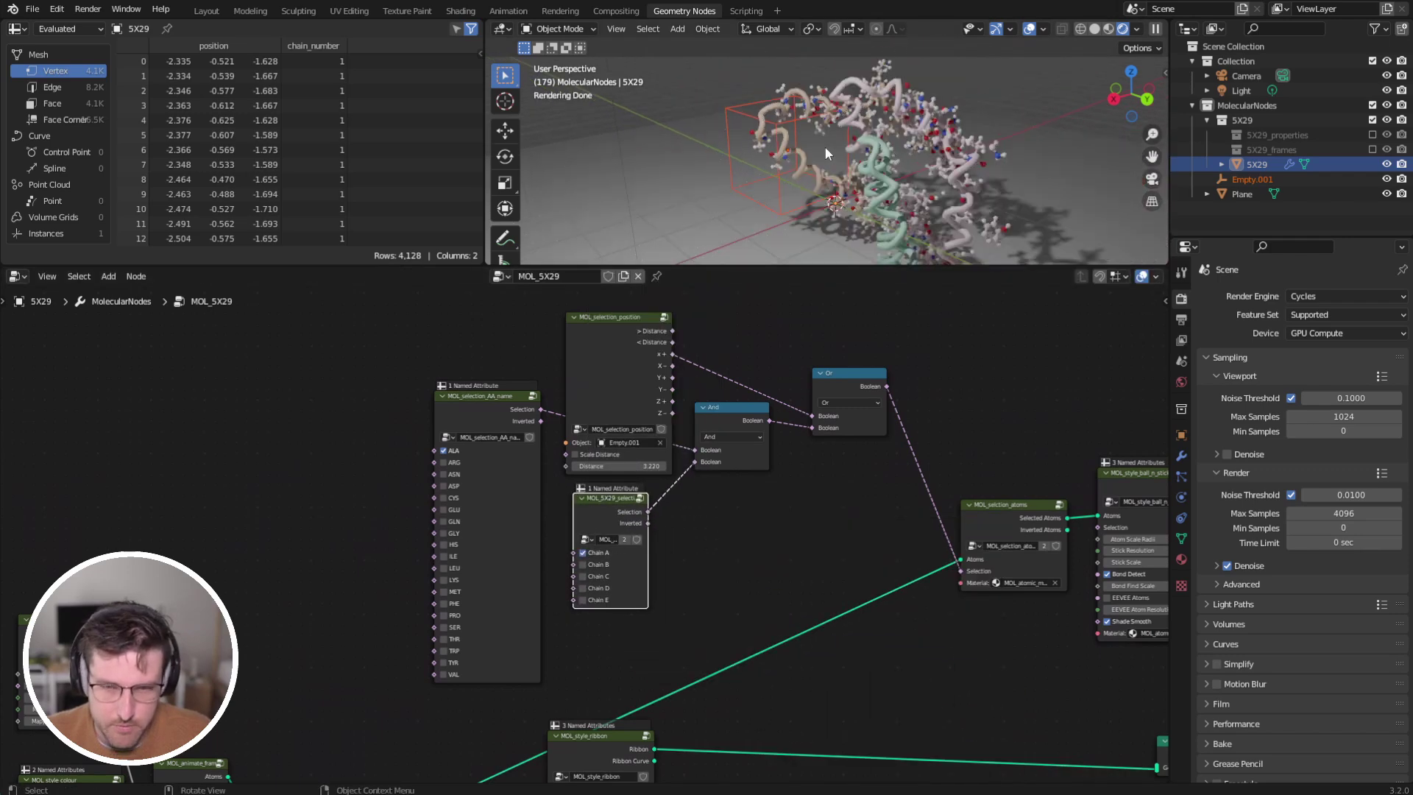
{"action": "middle_click_drag", "start_coordinate": [827, 148], "coordinate": [779, 189]}
{"action": "key", "text": "g"}
{"action": "key", "text": "x"}
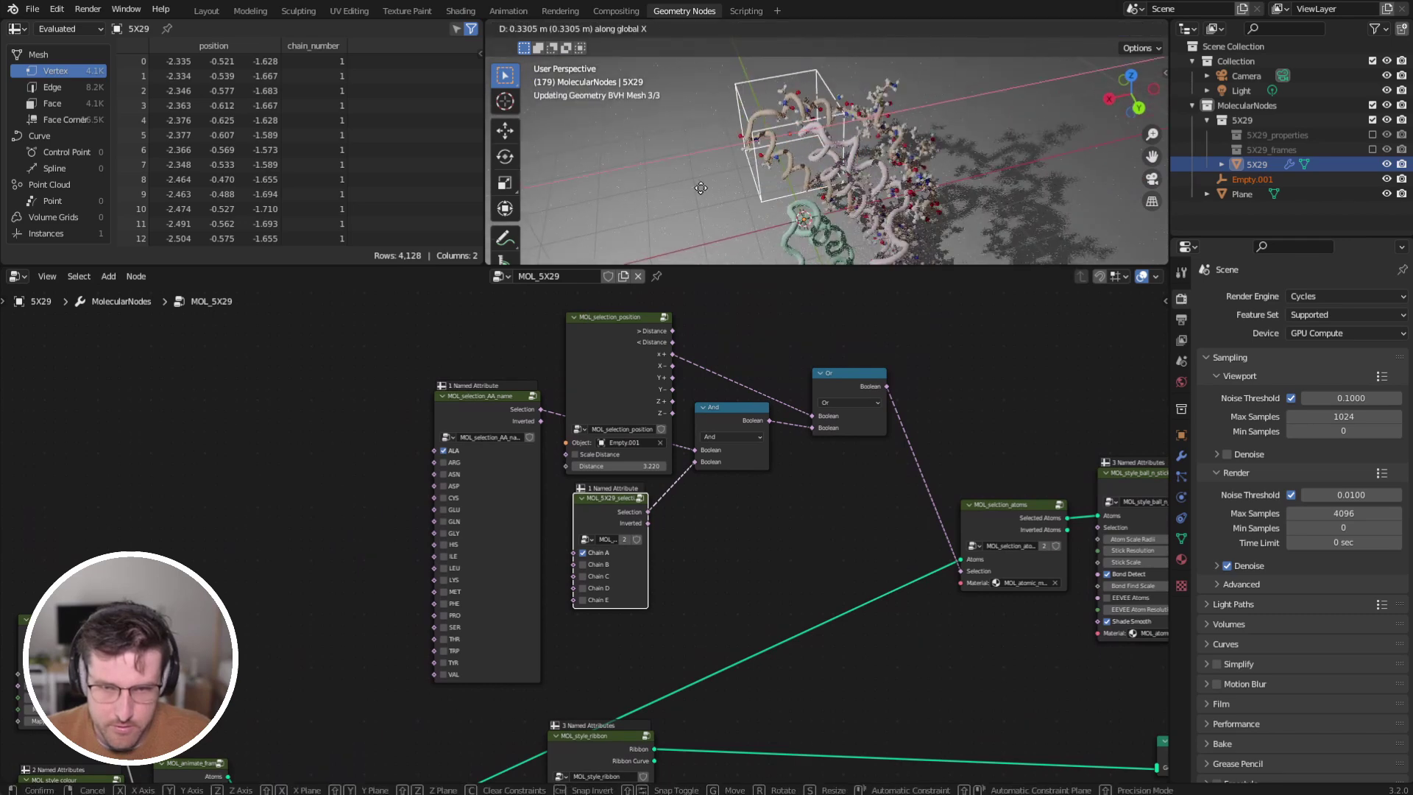
{"action": "left_click", "coordinate": [879, 158]}
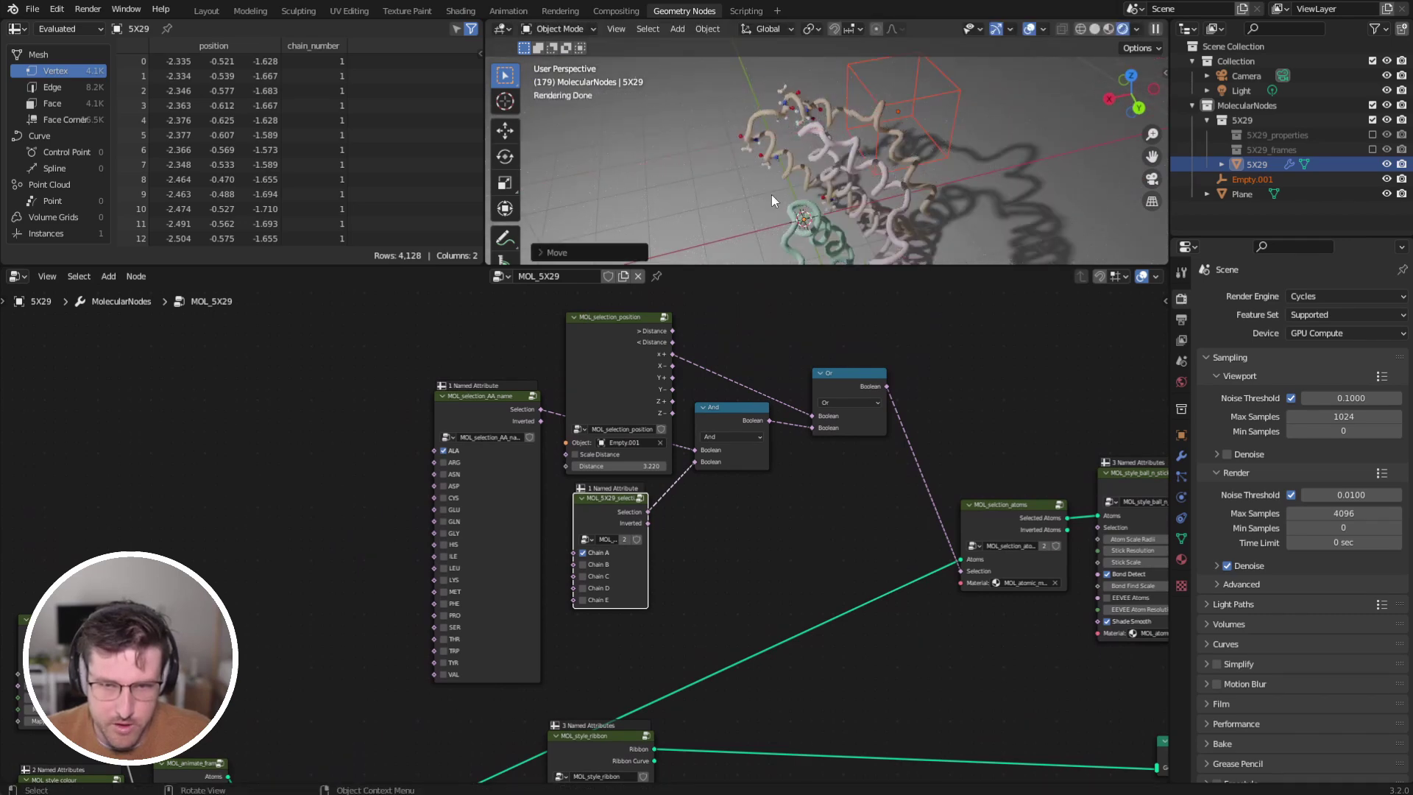
Move the empty back and forth along global X to check the ALA and Chain A selection from farther out.
{"action": "middle_click_drag", "start_coordinate": [773, 199], "coordinate": [753, 176]}
{"action": "key", "text": "g"}
{"action": "key", "text": "x"}
{"action": "left_click", "coordinate": [808, 190]}
{"action": "scroll", "coordinate": [808, 190], "scroll_direction": "down", "scroll_amount": 4}
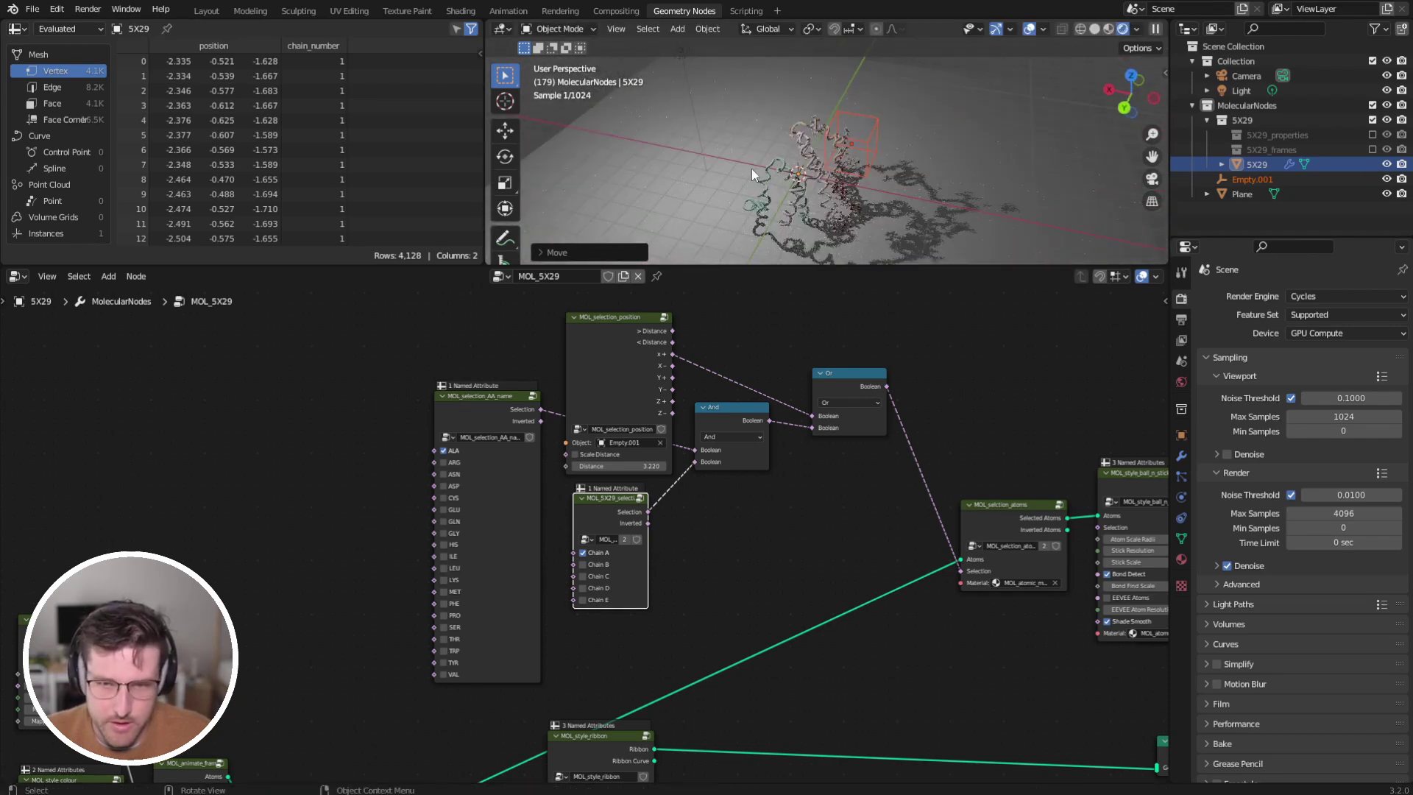
{"action": "key", "text": "g"}
{"action": "key", "text": "x"}
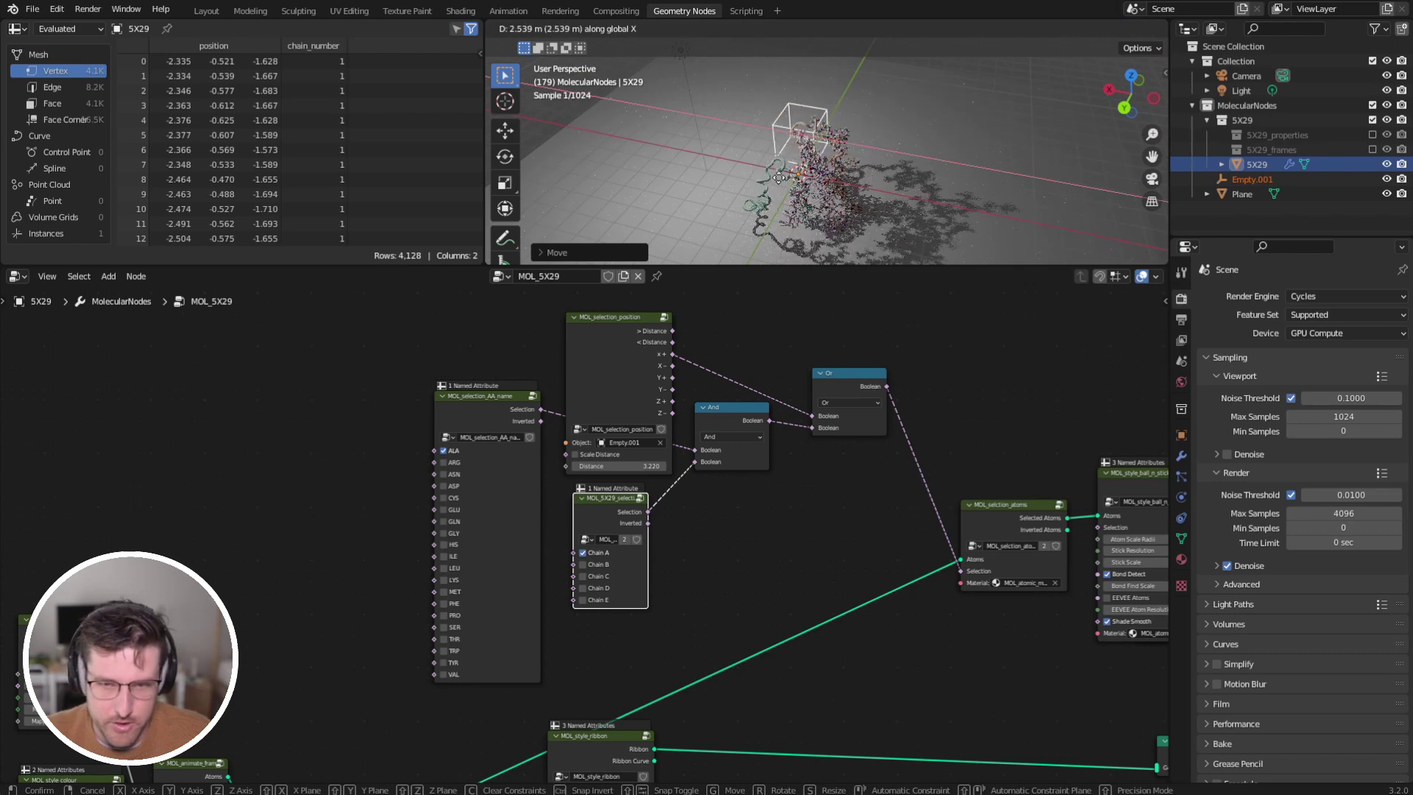
{"action": "left_click", "coordinate": [793, 184]}
Rearrange the MOL_selection_position, MOL_selction_atoms and MOL_style_ball_n_stick nodes around the Boolean nodes for a clearer layout.
{"action": "left_click_drag", "start_coordinate": [619, 353], "coordinate": [488, 364]}
{"action": "middle_click_drag", "start_coordinate": [800, 517], "coordinate": [695, 451]}
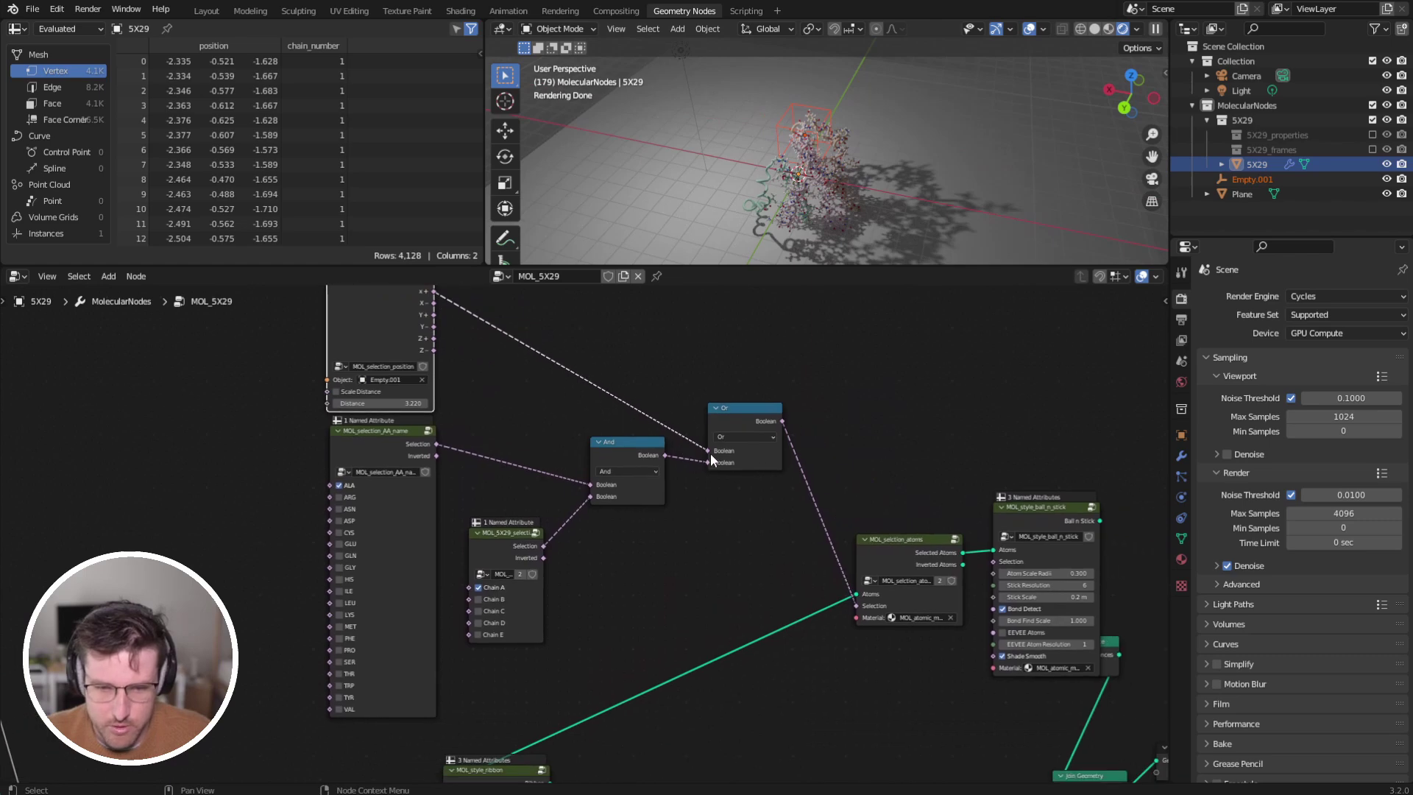
{"action": "mouse_move", "coordinate": [709, 453]}
{"action": "left_mouse_down"}
{"action": "mouse_move", "coordinate": [674, 447]}
{"action": "mouse_move", "coordinate": [705, 452]}
{"action": "left_mouse_up"}
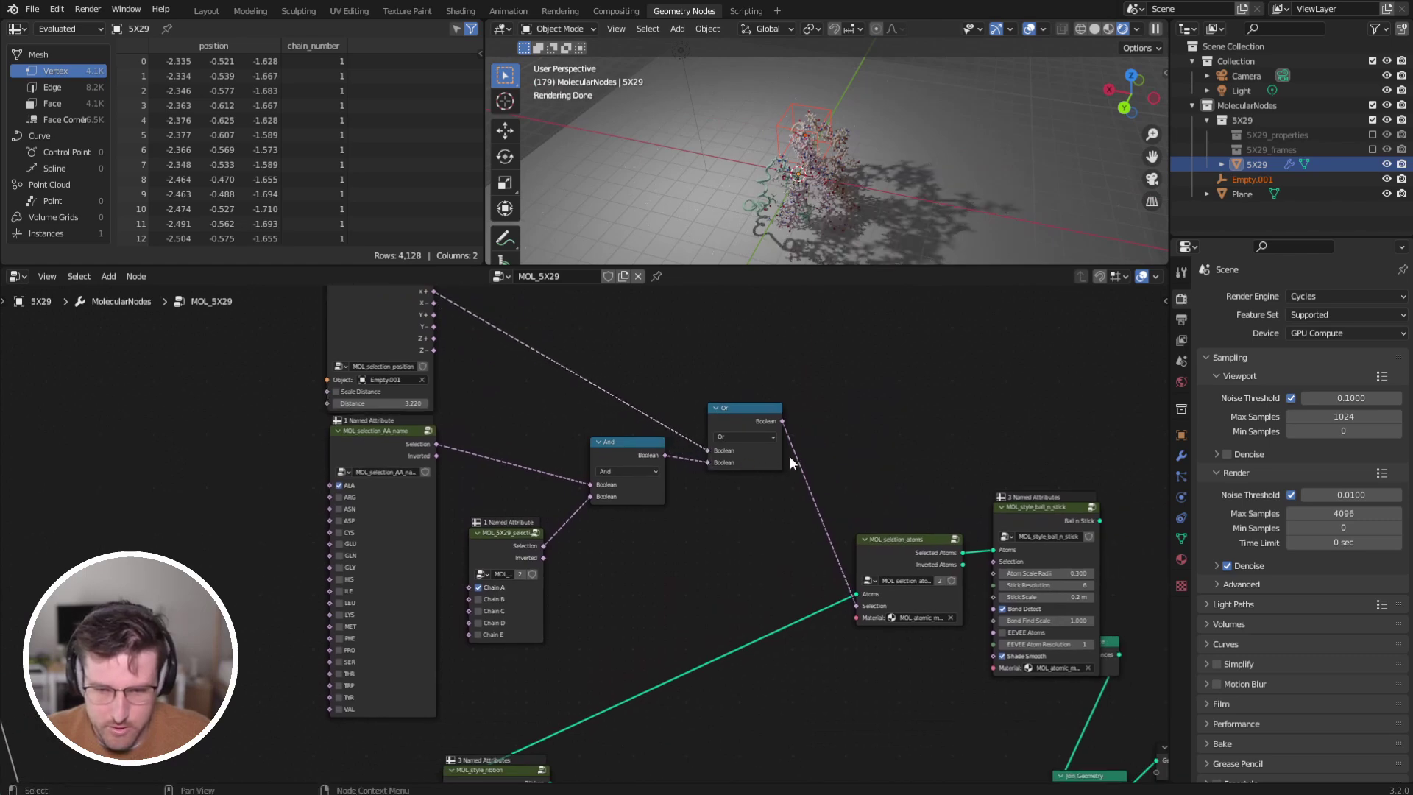
{"action": "middle_click_drag", "start_coordinate": [790, 458], "coordinate": [666, 386]}
{"action": "left_click_drag", "start_coordinate": [788, 478], "coordinate": [763, 475]}
{"action": "left_click_drag", "start_coordinate": [923, 446], "coordinate": [881, 477]}
{"action": "left_click_drag", "start_coordinate": [812, 476], "coordinate": [763, 457]}
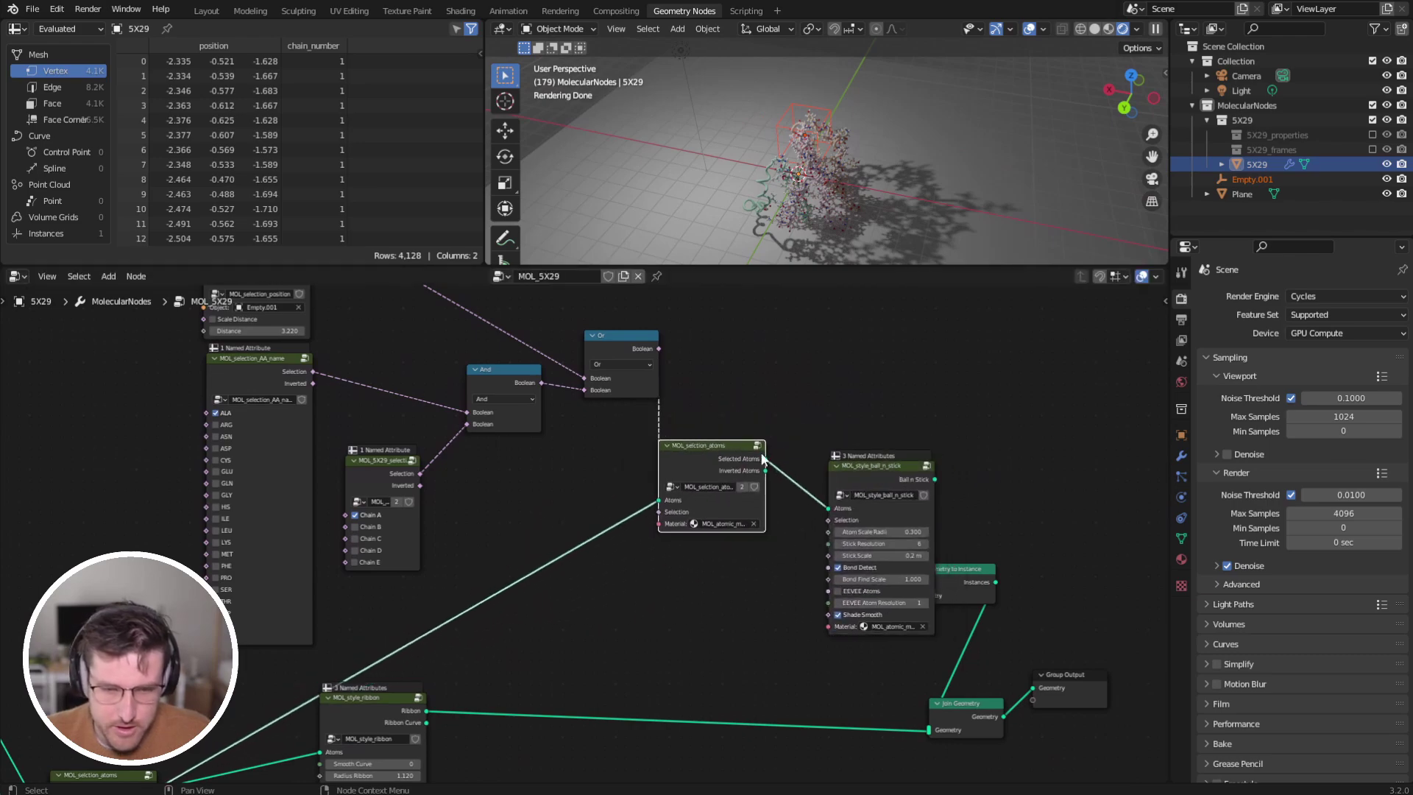
Remove the ball-and-stick and Geometry to Instance nodes, connect Selected Atoms directly to Group Output, and bring Group Output closer.
{"action": "key", "text": "ctrl+x"}
{"action": "scroll", "coordinate": [801, 176], "scroll_direction": "up", "scroll_amount": 7}
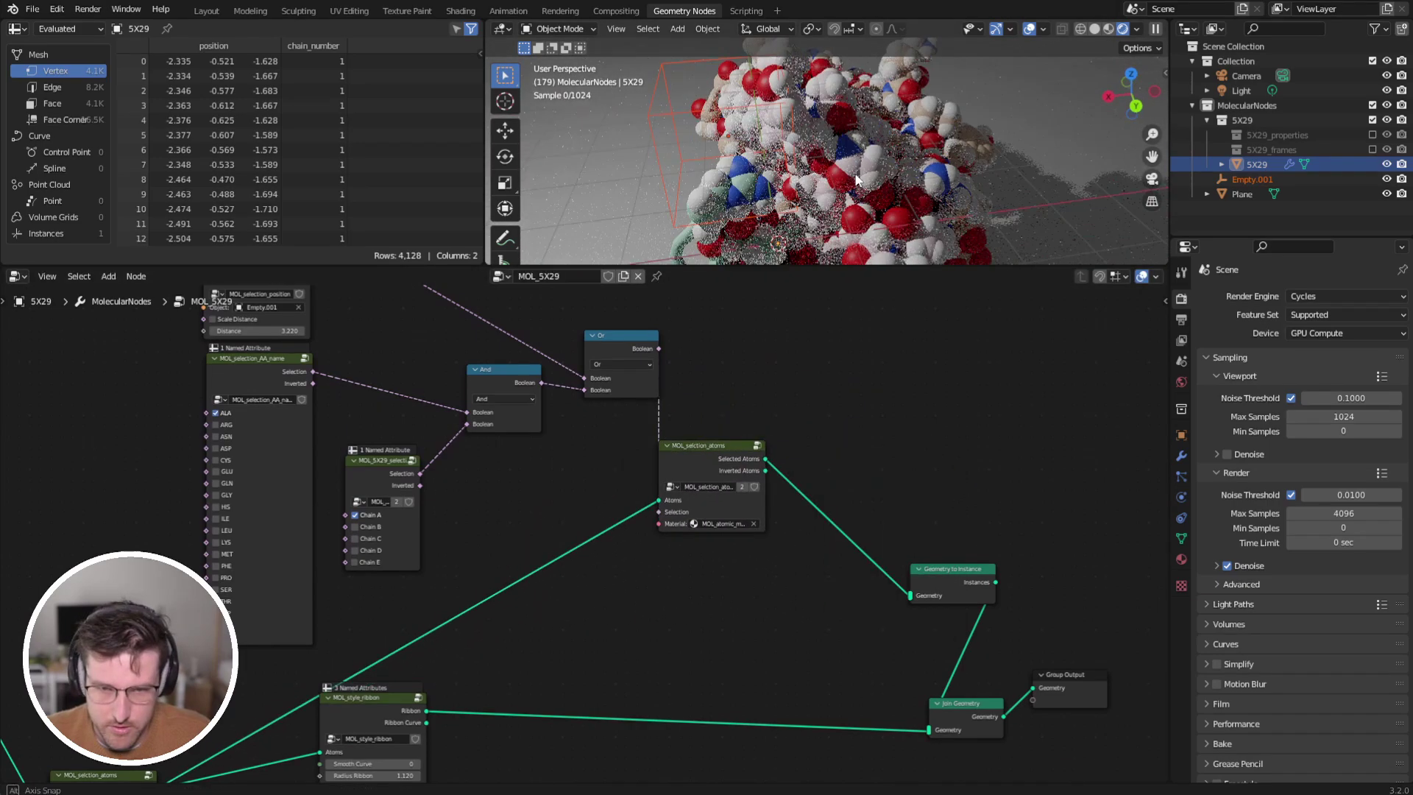
{"action": "middle_click_drag", "start_coordinate": [809, 184], "coordinate": [949, 148]}
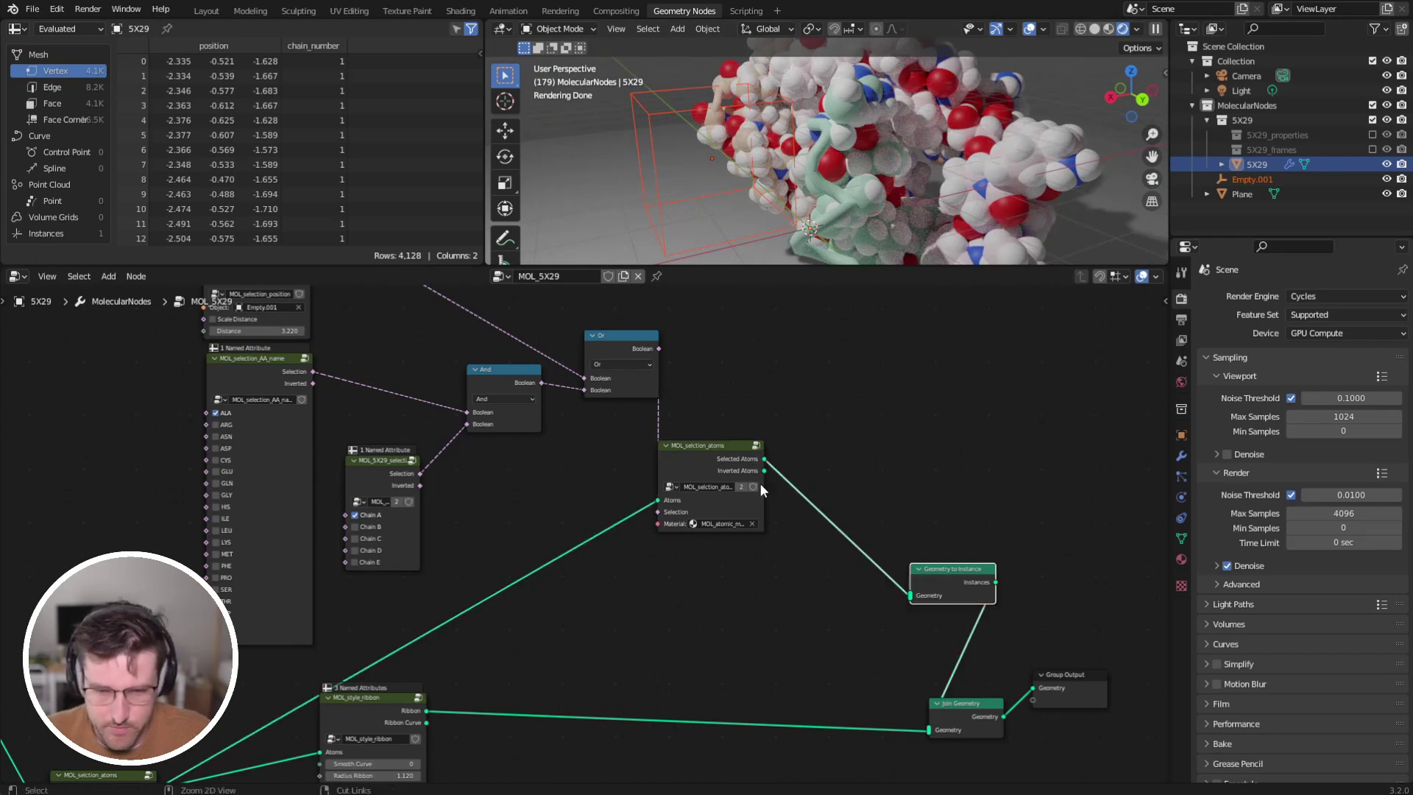
{"action": "key", "text": "ctrl+x"}
{"action": "left_click", "coordinate": [736, 449], "text": "ctrl+shift"}
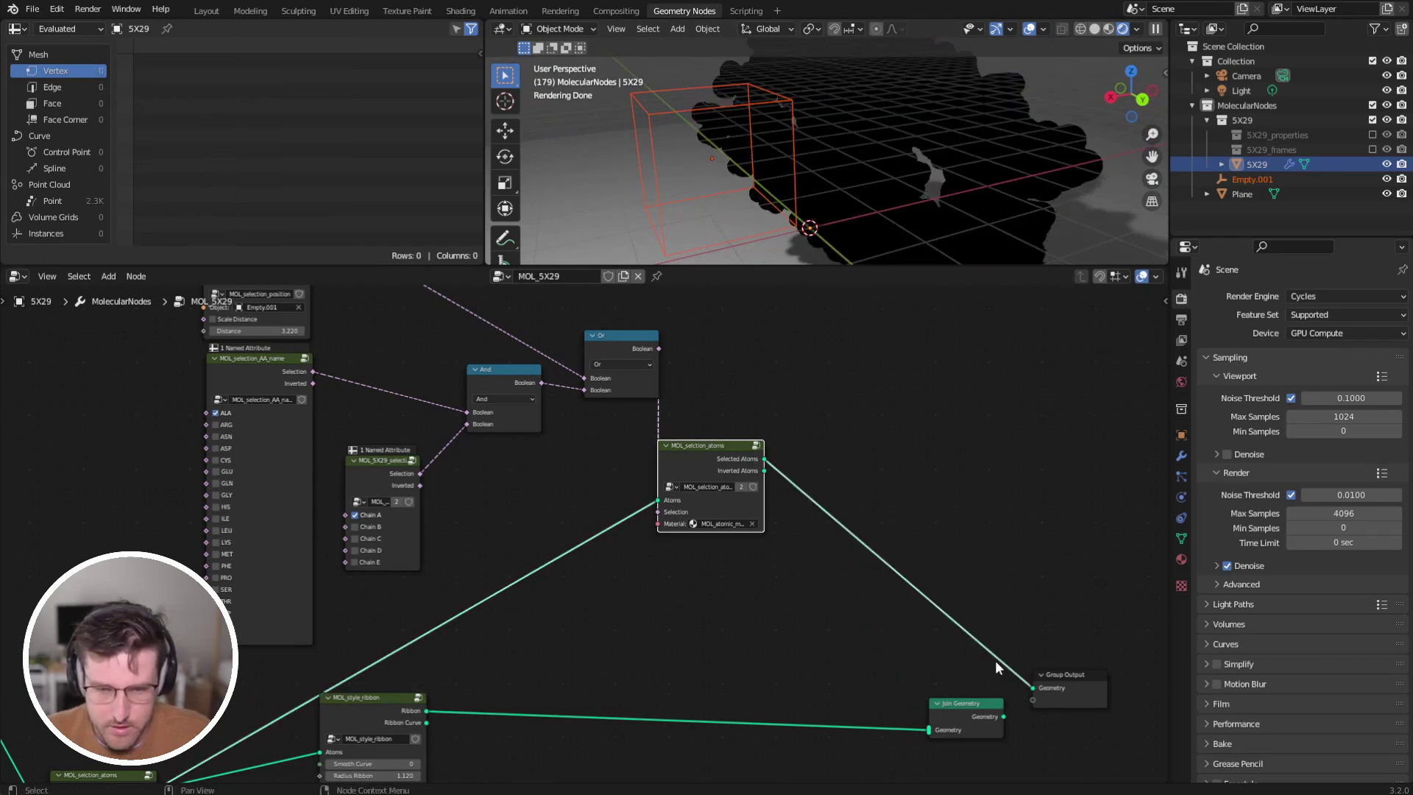
{"action": "left_click_drag", "start_coordinate": [1065, 674], "coordinate": [976, 490]}
Switch the viewport shading to Material Preview and back to Rendered to compare the point cloud atoms.
{"action": "key", "text": "z"}
{"action": "left_click", "coordinate": [832, 227]}
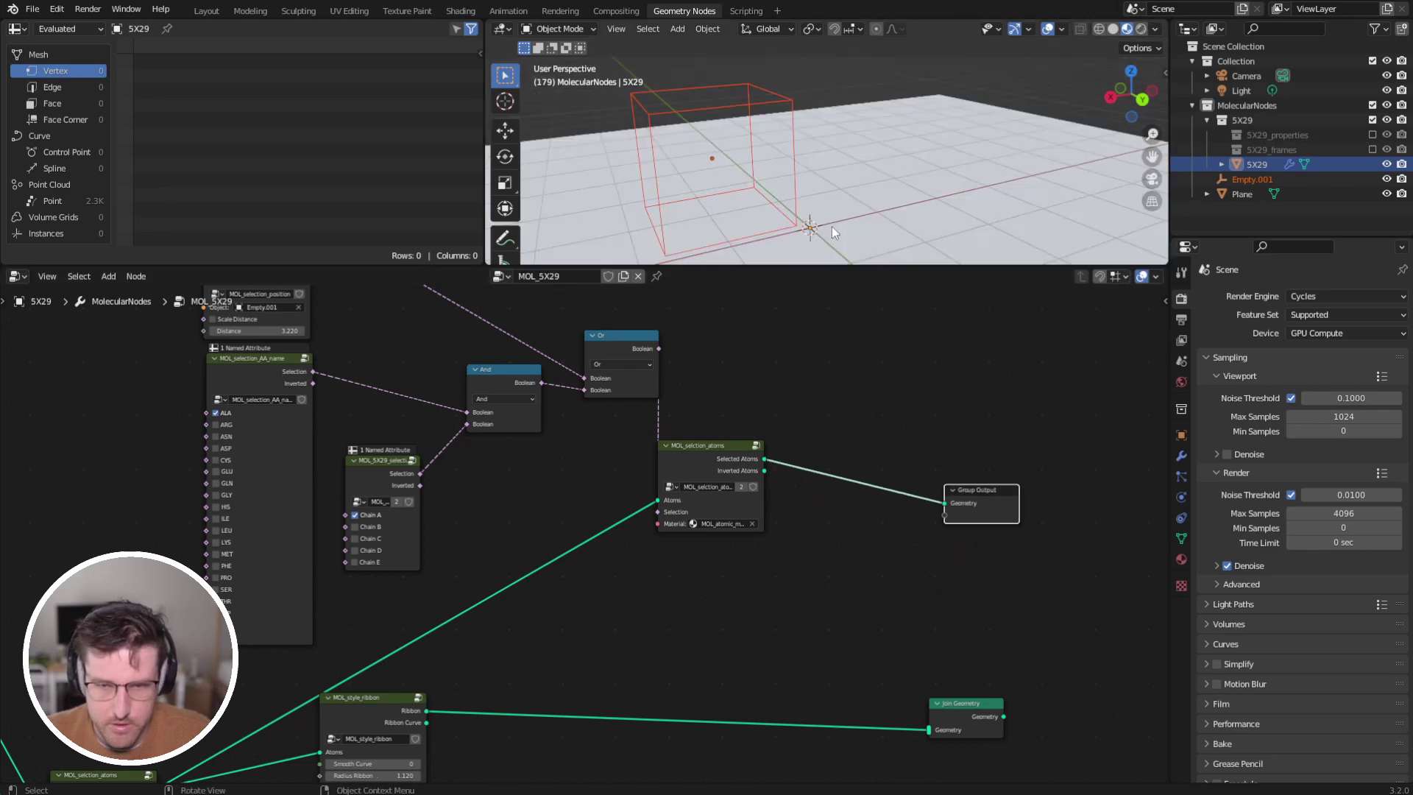
{"action": "key", "text": "z"}
{"action": "left_click", "coordinate": [815, 75]}
Move the Group Output and MOL_selction_atoms nodes farther from the Boolean nodes.
{"action": "left_click_drag", "start_coordinate": [981, 519], "coordinate": [1136, 444]}
{"action": "left_click_drag", "start_coordinate": [694, 444], "coordinate": [841, 373]}
{"action": "scroll", "coordinate": [584, 492], "scroll_direction": "down", "scroll_amount": 1}
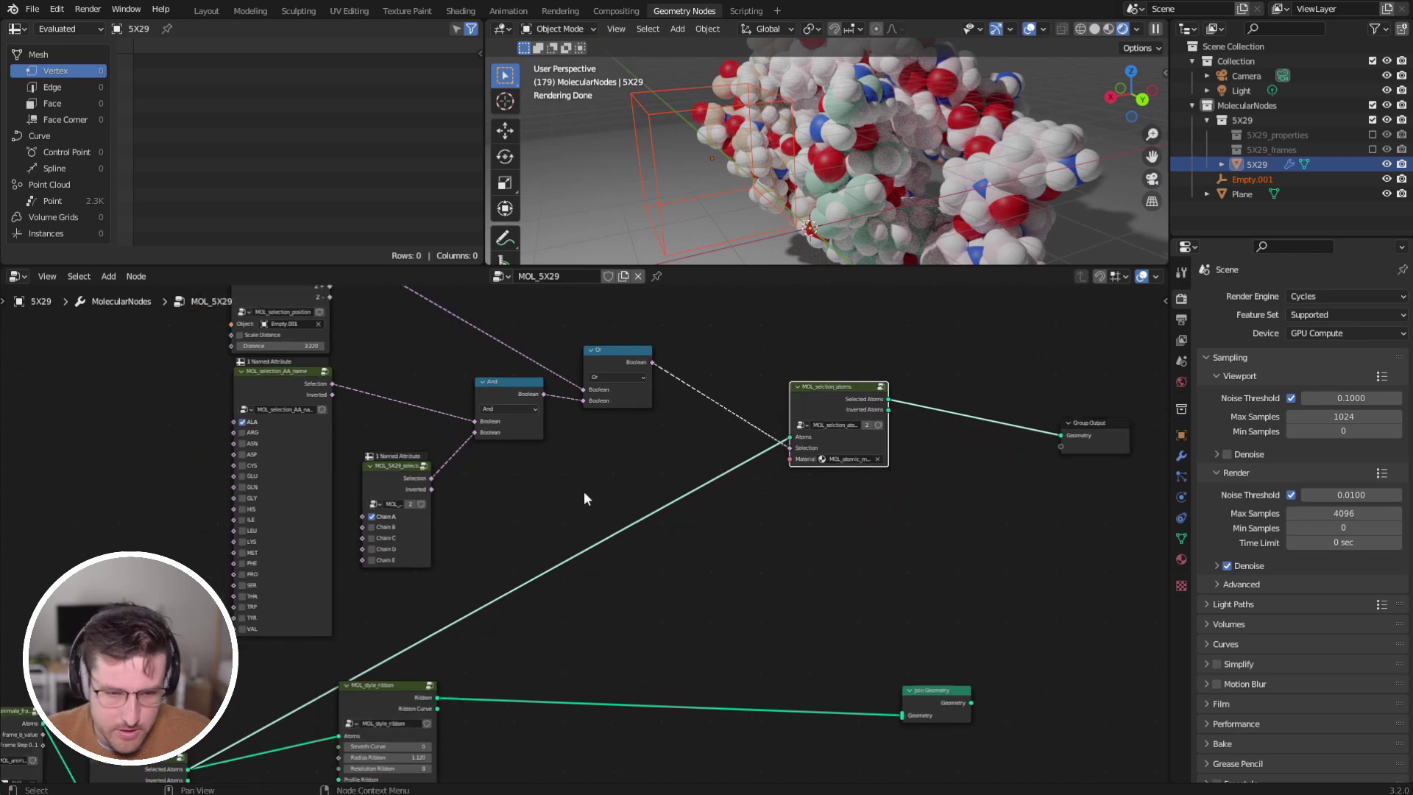
Remove the MOL_selction_atoms node feeding the ribbon branch and the MOL_style_ribbon node while keeping their links bridged.
{"action": "middle_click_drag", "start_coordinate": [585, 492], "coordinate": [771, 382]}
{"action": "left_click", "coordinate": [406, 589]}
{"action": "key", "text": "ctrl+x"}
{"action": "middle_click_drag", "start_coordinate": [524, 562], "coordinate": [543, 482]}
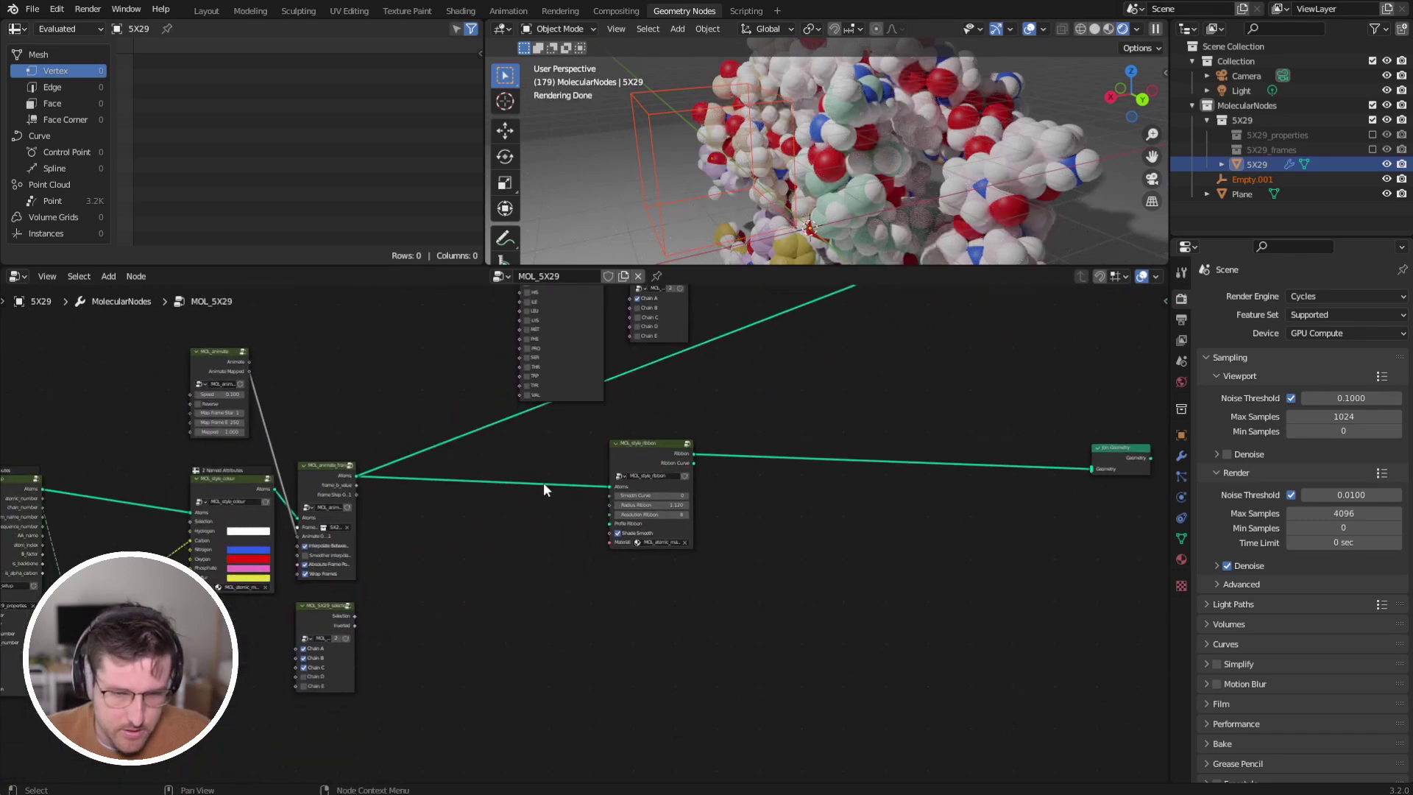
{"action": "left_click_drag", "start_coordinate": [788, 440], "coordinate": [587, 604]}
{"action": "key", "text": "ctrl+x"}
{"action": "key", "text": "x"}
Delete the position, residue name and chain selection nodes, both Boolean nodes, and the remaining MOL_selction_atoms node.
{"action": "middle_click_drag", "start_coordinate": [942, 493], "coordinate": [785, 660]}
{"action": "scroll", "coordinate": [758, 589], "scroll_direction": "down", "scroll_amount": 4}
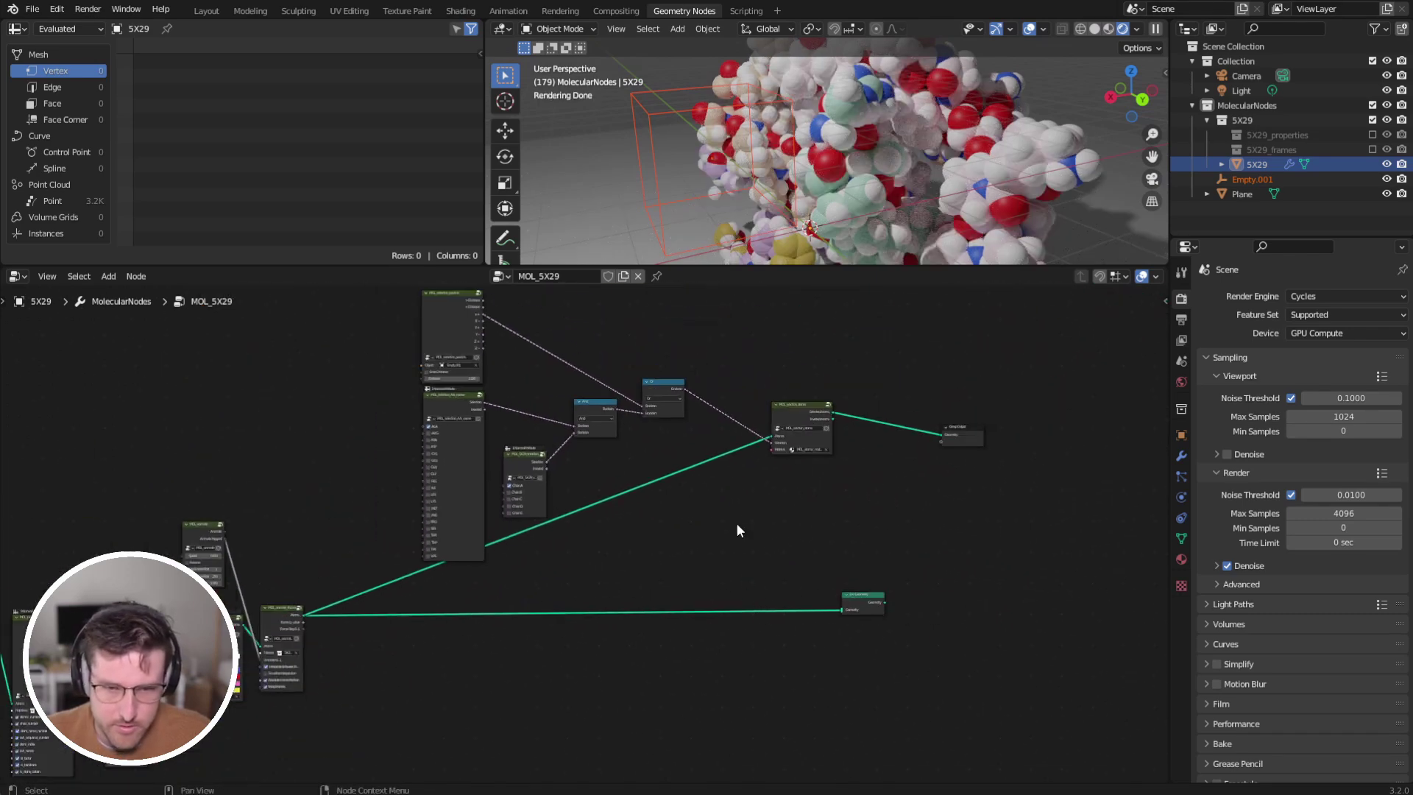
{"action": "middle_click_drag", "start_coordinate": [736, 518], "coordinate": [741, 522]}
{"action": "left_click_drag", "start_coordinate": [376, 322], "coordinate": [669, 481]}
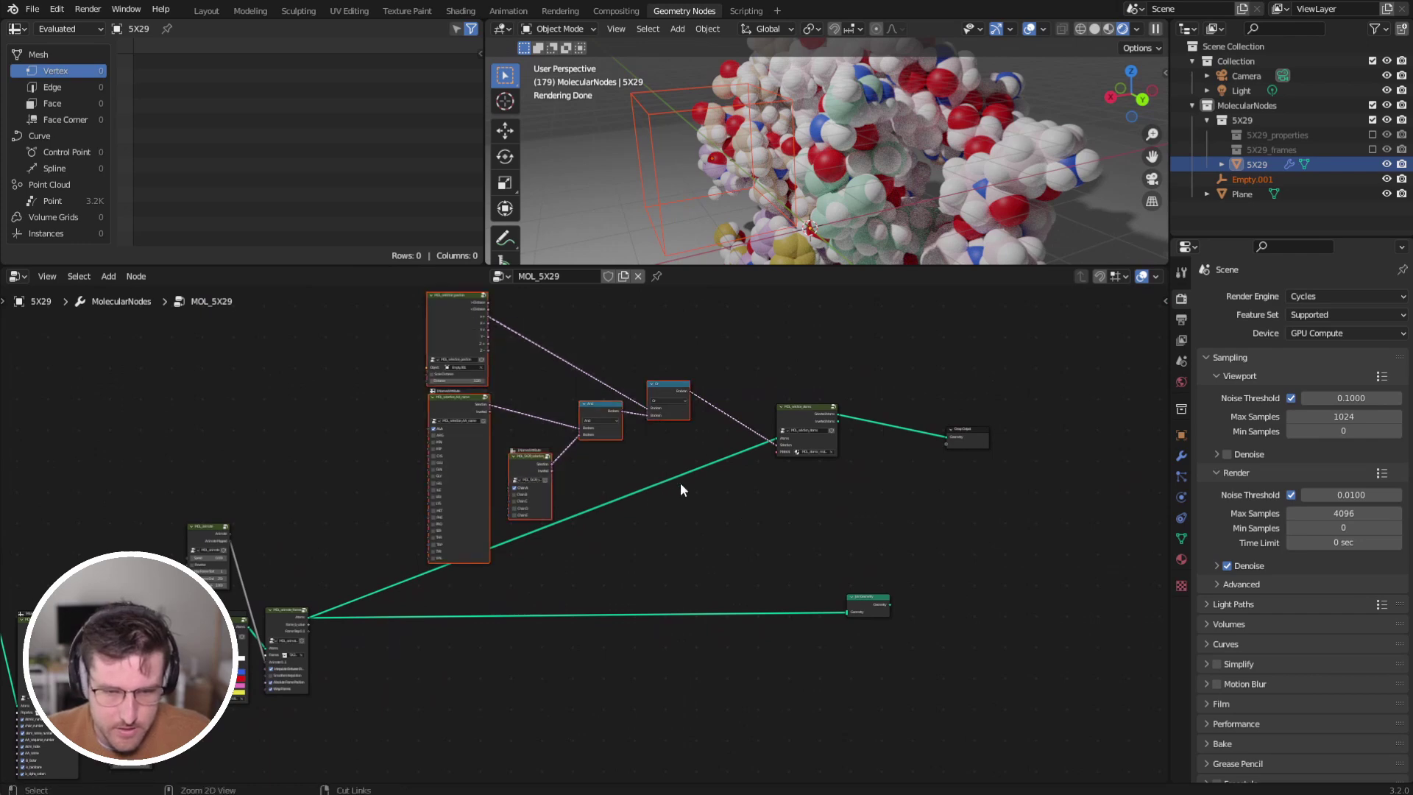
{"action": "key", "text": "ctrl+x"}
{"action": "left_click_drag", "start_coordinate": [777, 364], "coordinate": [869, 470]}
{"action": "key", "text": "ctrl+x"}
Move the Group Output node next to the animate frames node.
{"action": "left_click_drag", "start_coordinate": [956, 442], "coordinate": [699, 625]}
{"action": "key", "text": "g"}
{"action": "left_click", "coordinate": [445, 716]}
{"action": "scroll", "coordinate": [397, 677], "scroll_direction": "up", "scroll_amount": 6}
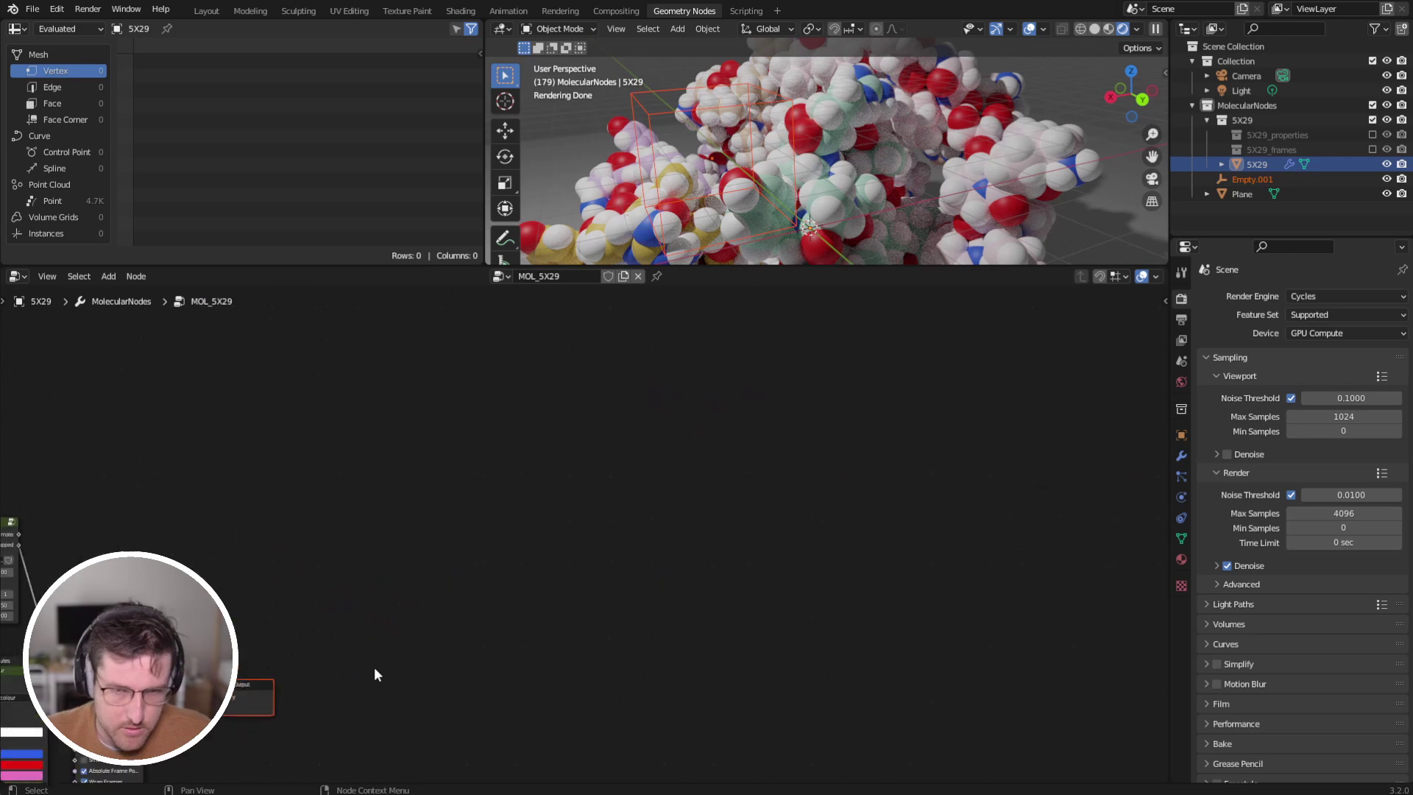
{"action": "middle_click_drag", "start_coordinate": [374, 667], "coordinate": [783, 485]}
{"action": "scroll", "coordinate": [953, 214], "scroll_direction": "down", "scroll_amount": 2}
{"action": "scroll", "coordinate": [954, 214], "scroll_direction": "down", "scroll_amount": 3}
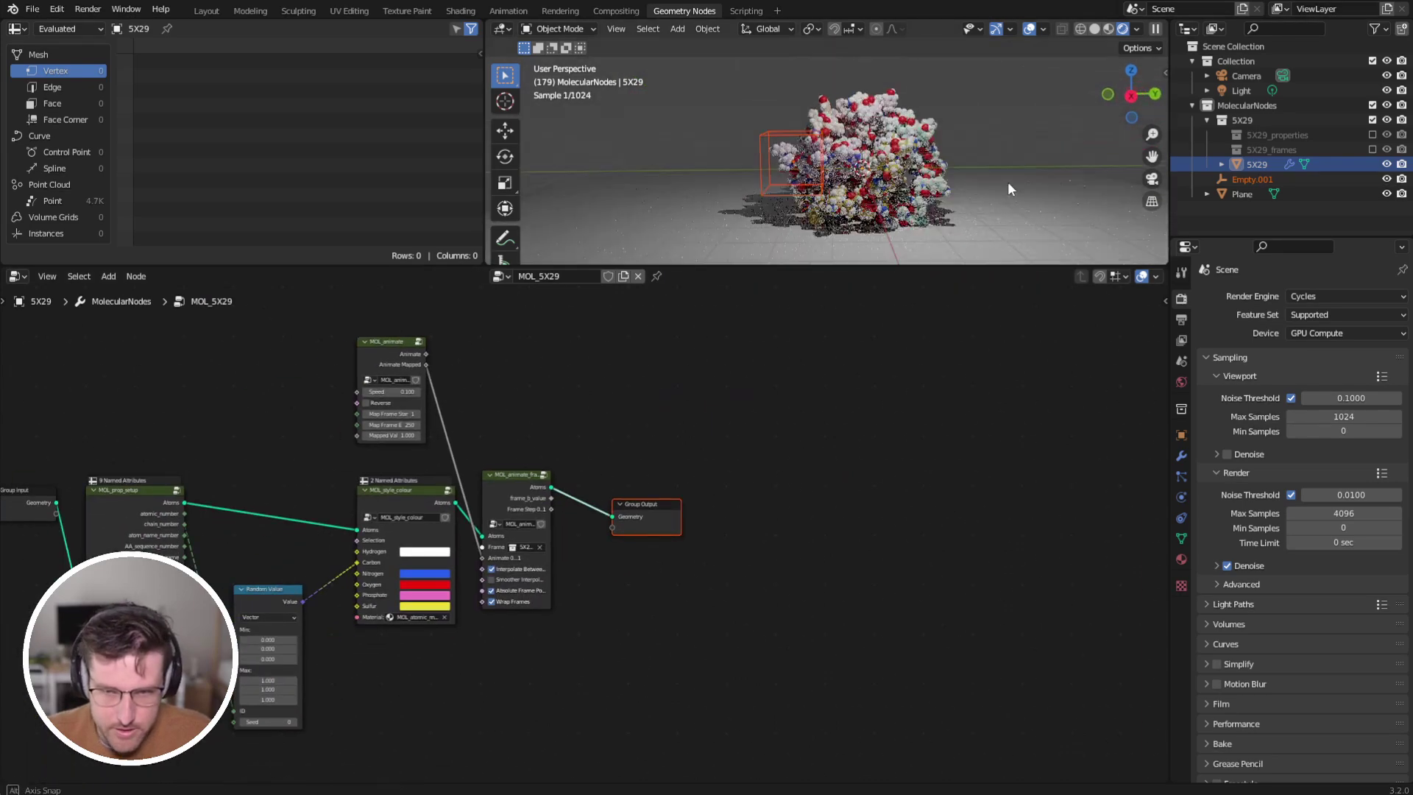
Move the ground plane along global Z and start the animation playback.
{"action": "left_click", "coordinate": [995, 224]}
{"action": "key", "text": "g"}
{"action": "key", "text": "z"}
{"action": "left_click", "coordinate": [975, 134]}
{"action": "key", "text": "space"}
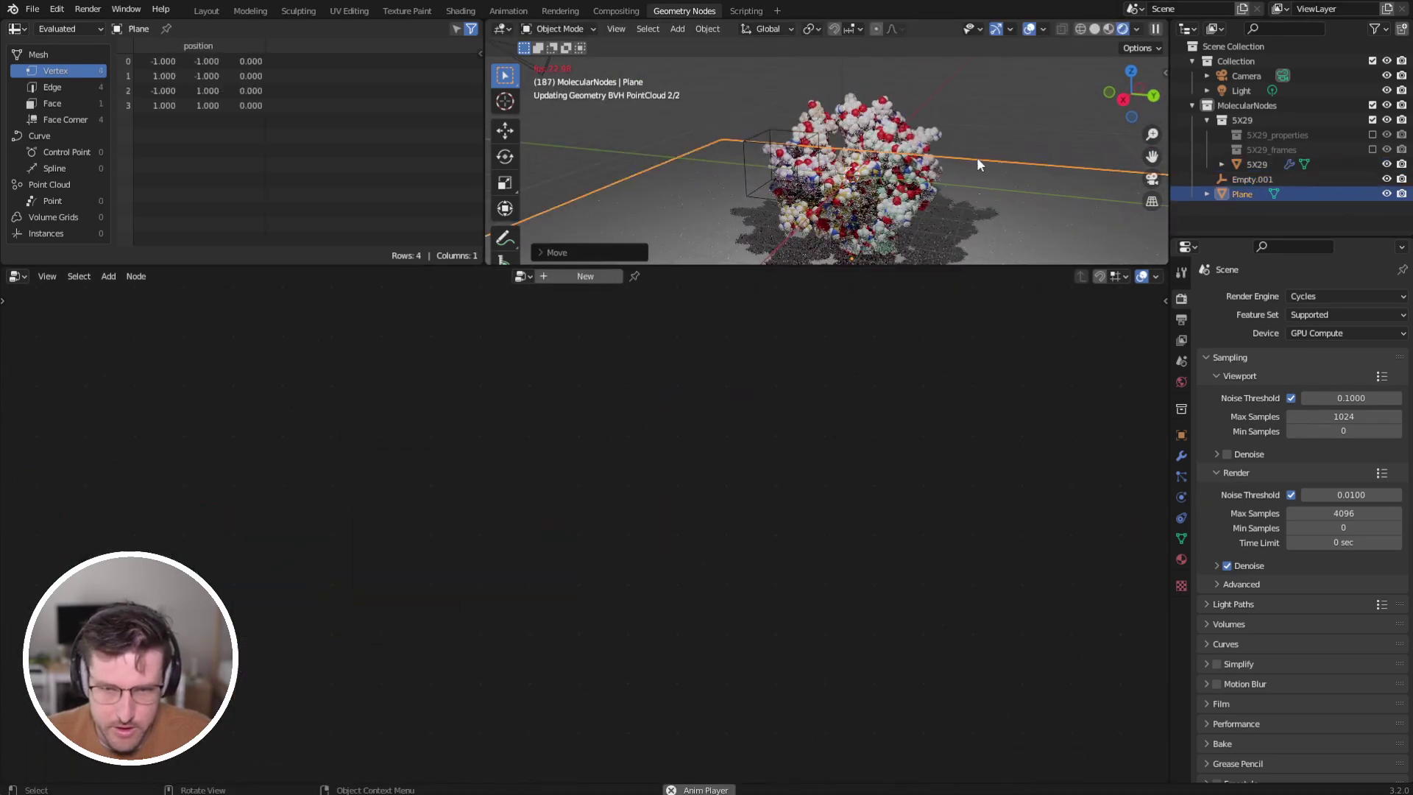
Add a Style Surface node to the 5X29 protein between the animate frames node and Group Output.
{"action": "left_click", "coordinate": [899, 184]}
{"action": "left_click_drag", "start_coordinate": [640, 522], "coordinate": [880, 502]}
{"action": "key", "text": "shift+a"}
{"action": "mouse_move", "coordinate": [723, 473]}
{"action": "mouse_move", "coordinate": [811, 491]}
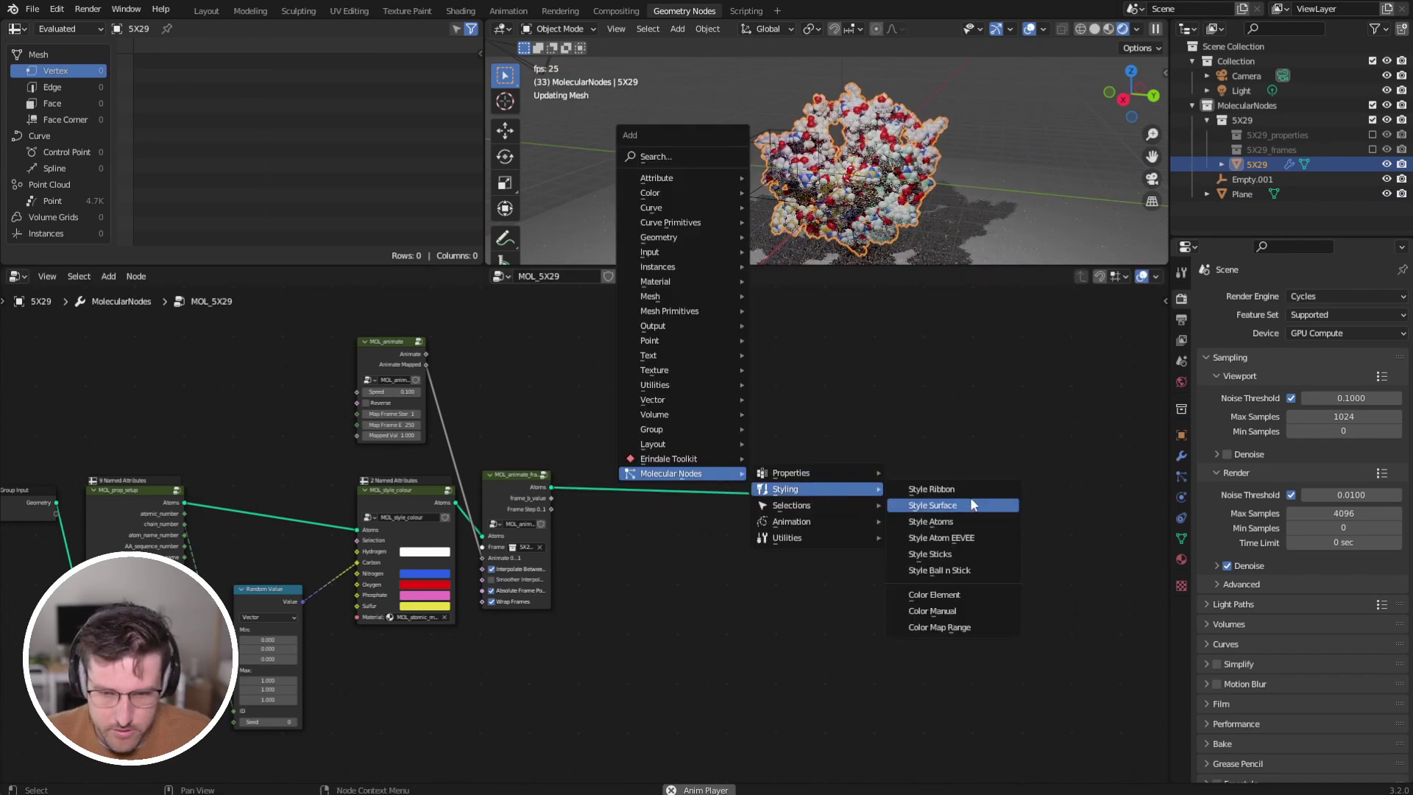
{"action": "left_click", "coordinate": [961, 500]}
{"action": "left_click", "coordinate": [642, 457]}
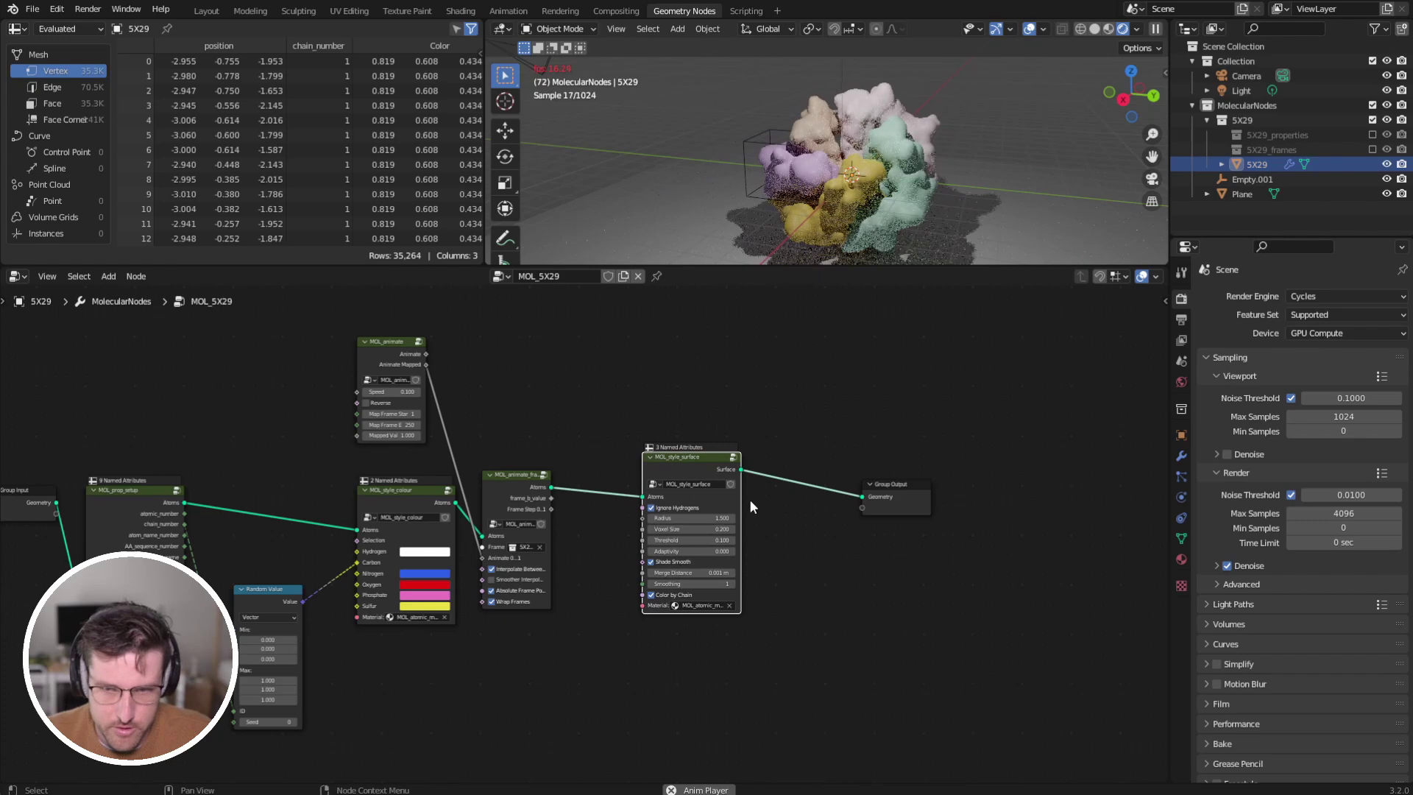
Set Smoothing to 0 and Radius to 1.2 on MOL_style_surface.
{"action": "scroll", "coordinate": [749, 499], "scroll_direction": "up", "scroll_amount": 3}
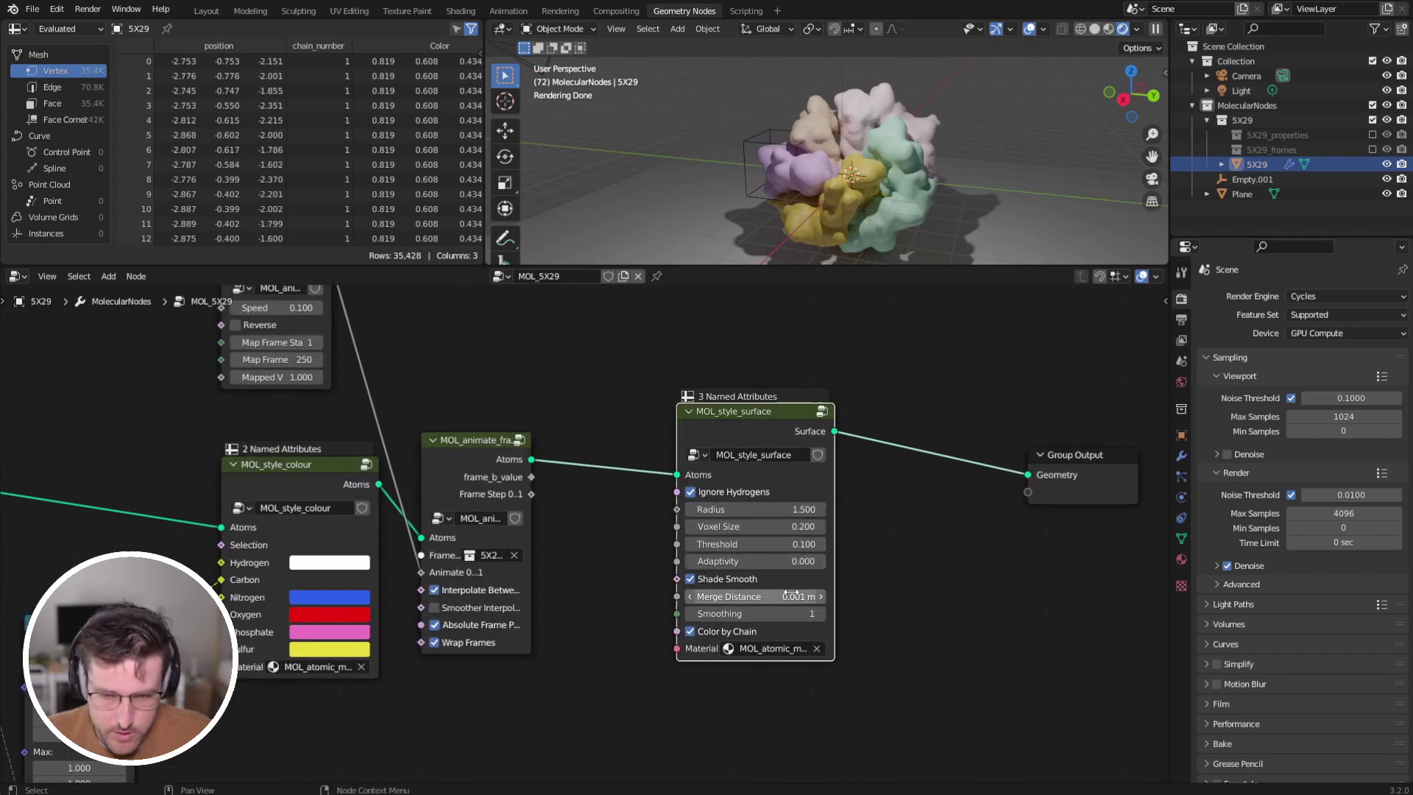
{"action": "left_click", "coordinate": [690, 613]}
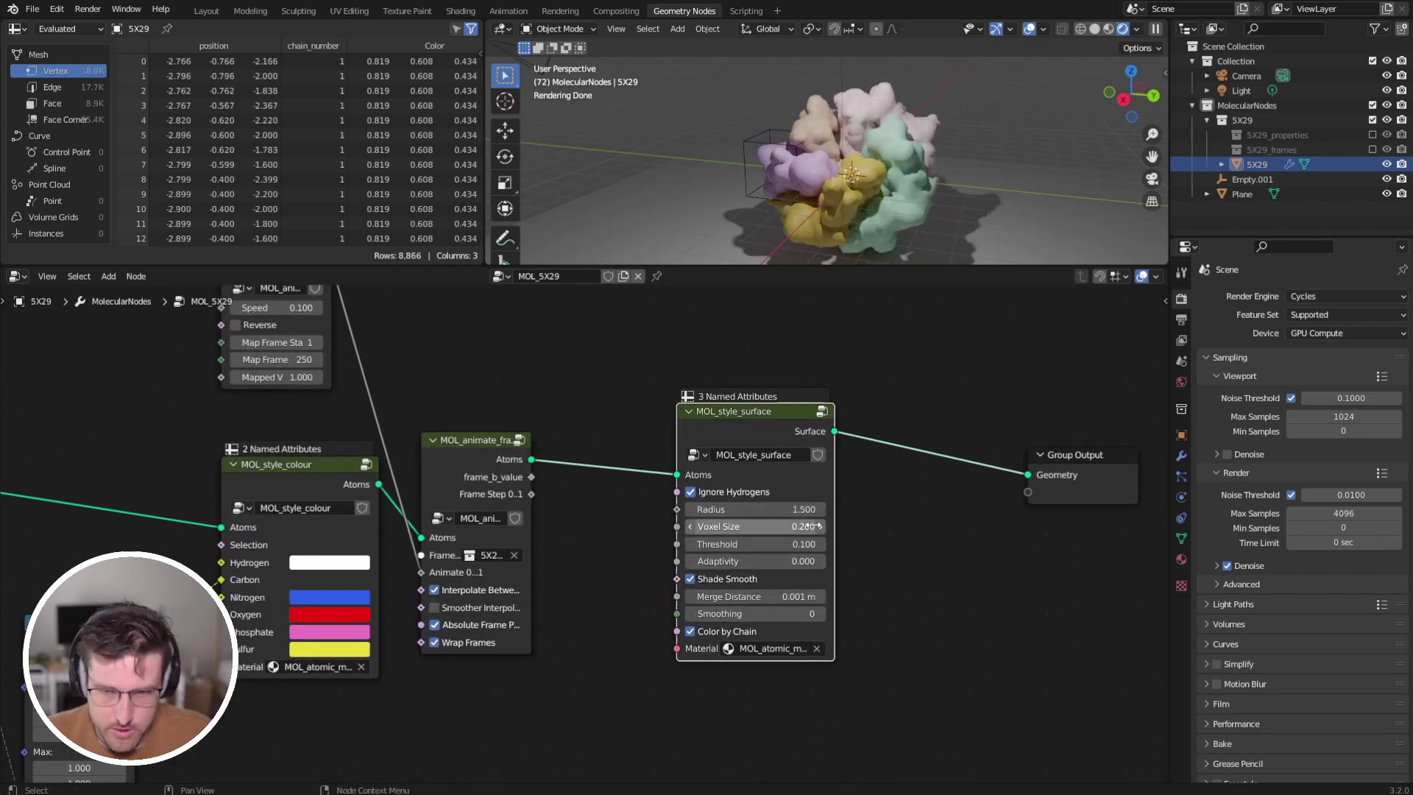
{"action": "key", "text": "Return"}
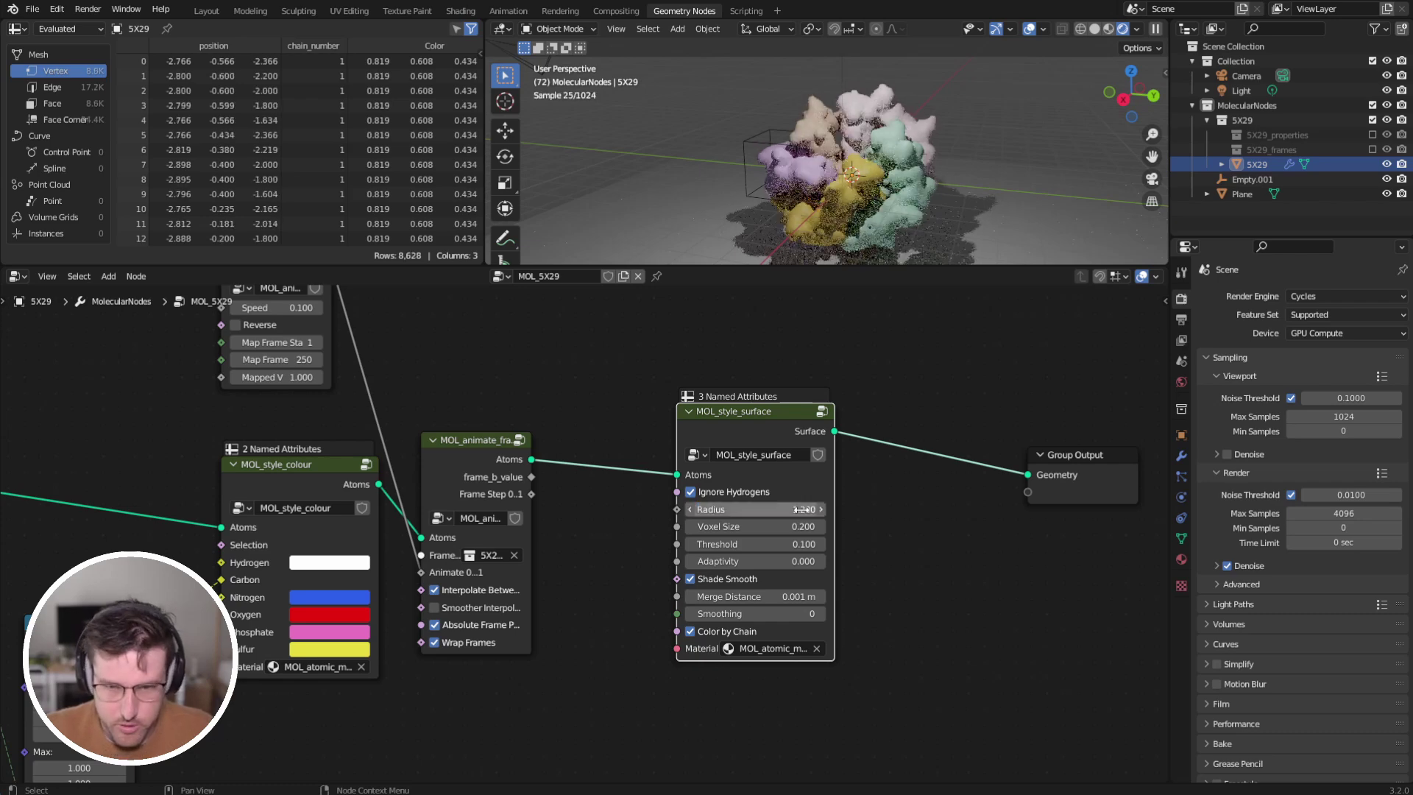
Set the surface style's Voxel Size to 0.1 and stop the animation playback.
{"action": "left_click", "coordinate": [797, 523]}
{"action": "type", "text": "0."}
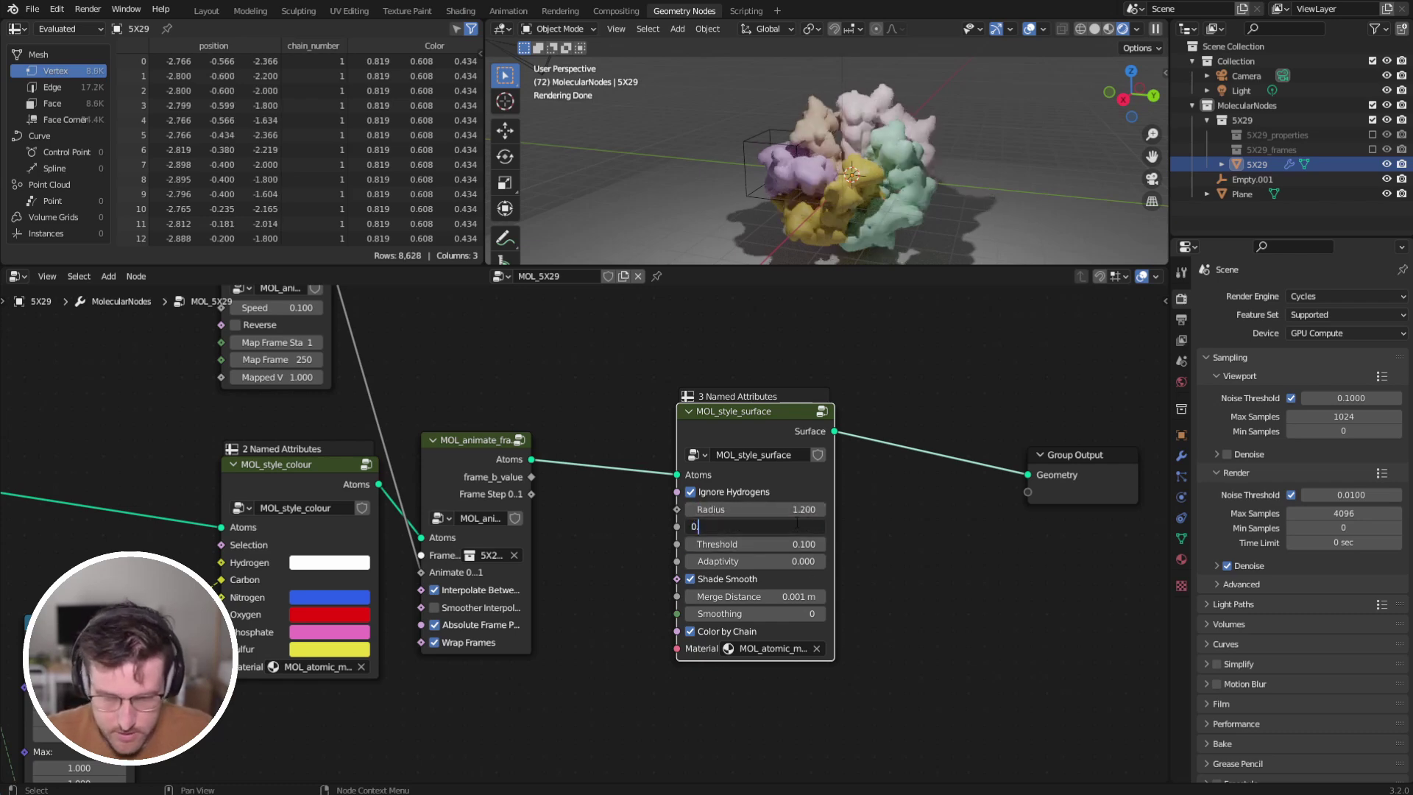
{"action": "type", "text": "1"}
{"action": "key", "text": "Return"}
{"action": "scroll", "coordinate": [881, 192], "scroll_direction": "up", "scroll_amount": 4}
{"action": "key", "text": "space"}
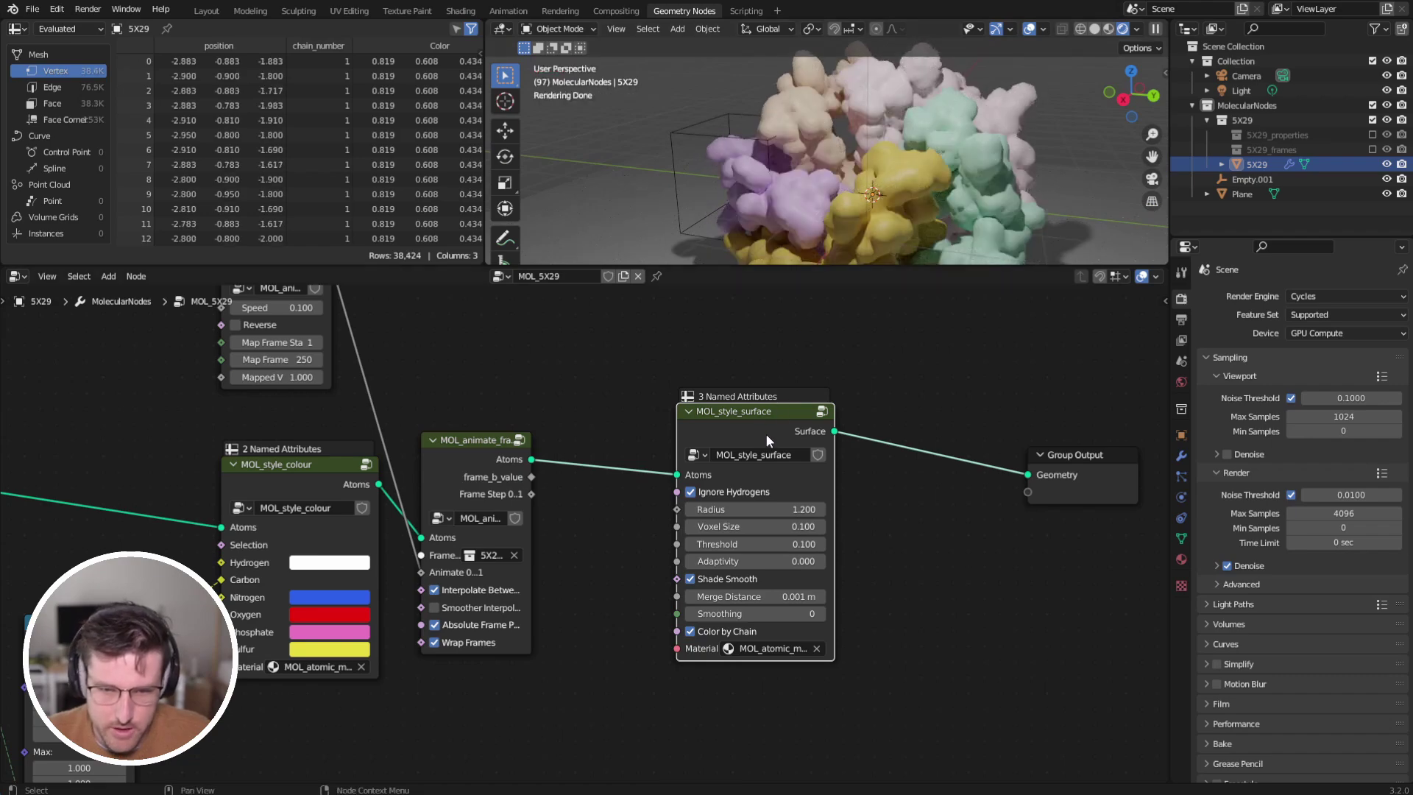
Reposition MOL_style_surface to leave a wide gap after the animate frames node.
{"action": "left_click_drag", "start_coordinate": [750, 427], "coordinate": [634, 446]}
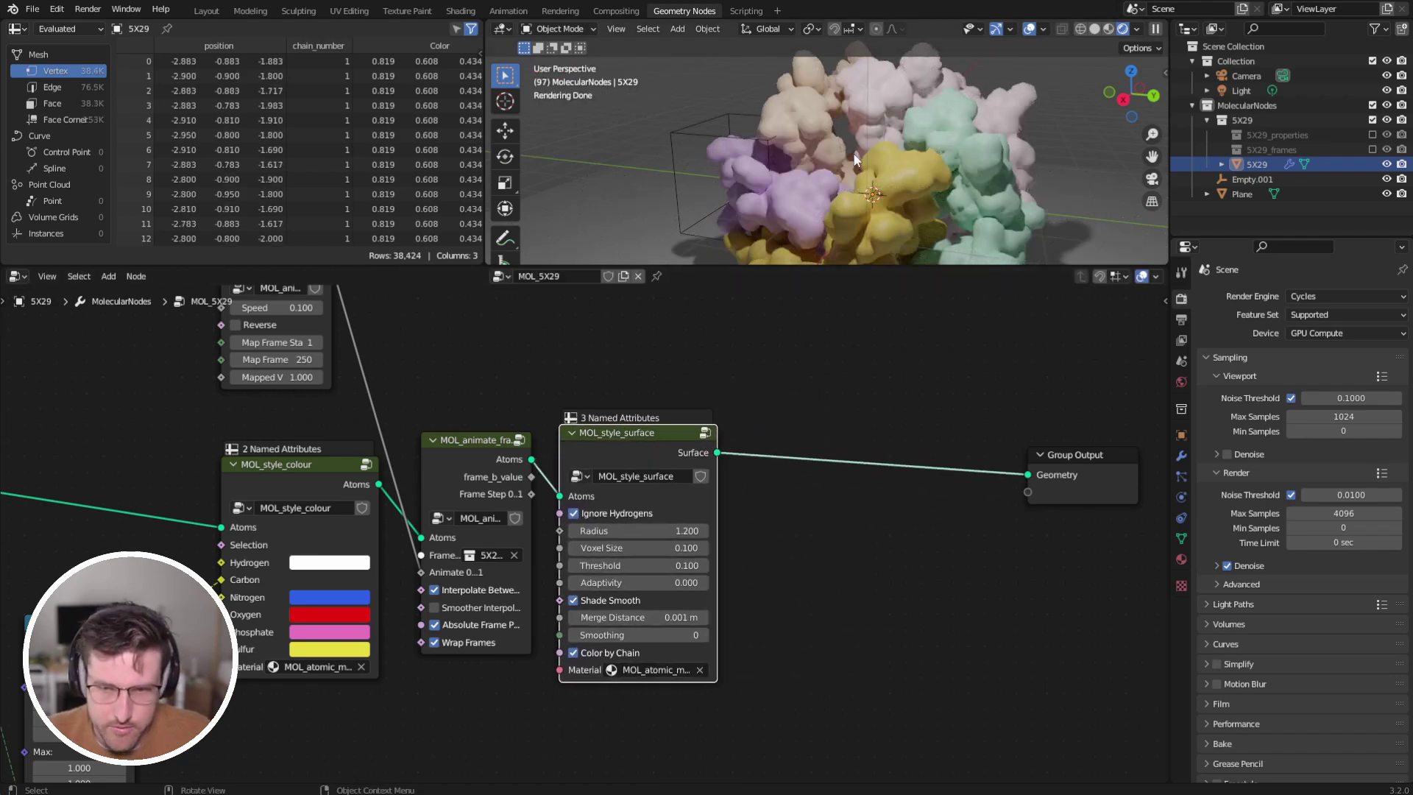
{"action": "middle_click_drag", "start_coordinate": [851, 150], "coordinate": [823, 116]}
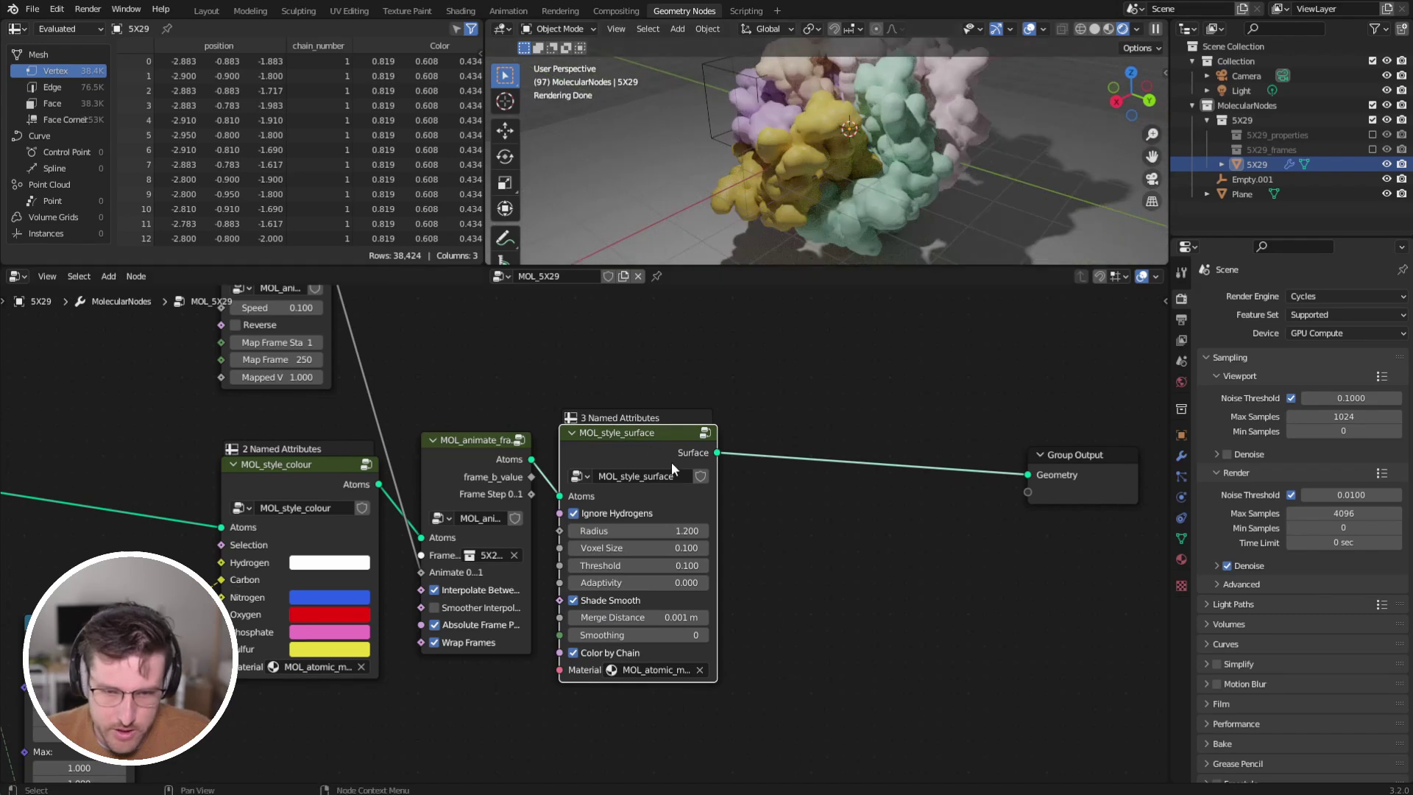
{"action": "left_click_drag", "start_coordinate": [672, 462], "coordinate": [917, 454]}
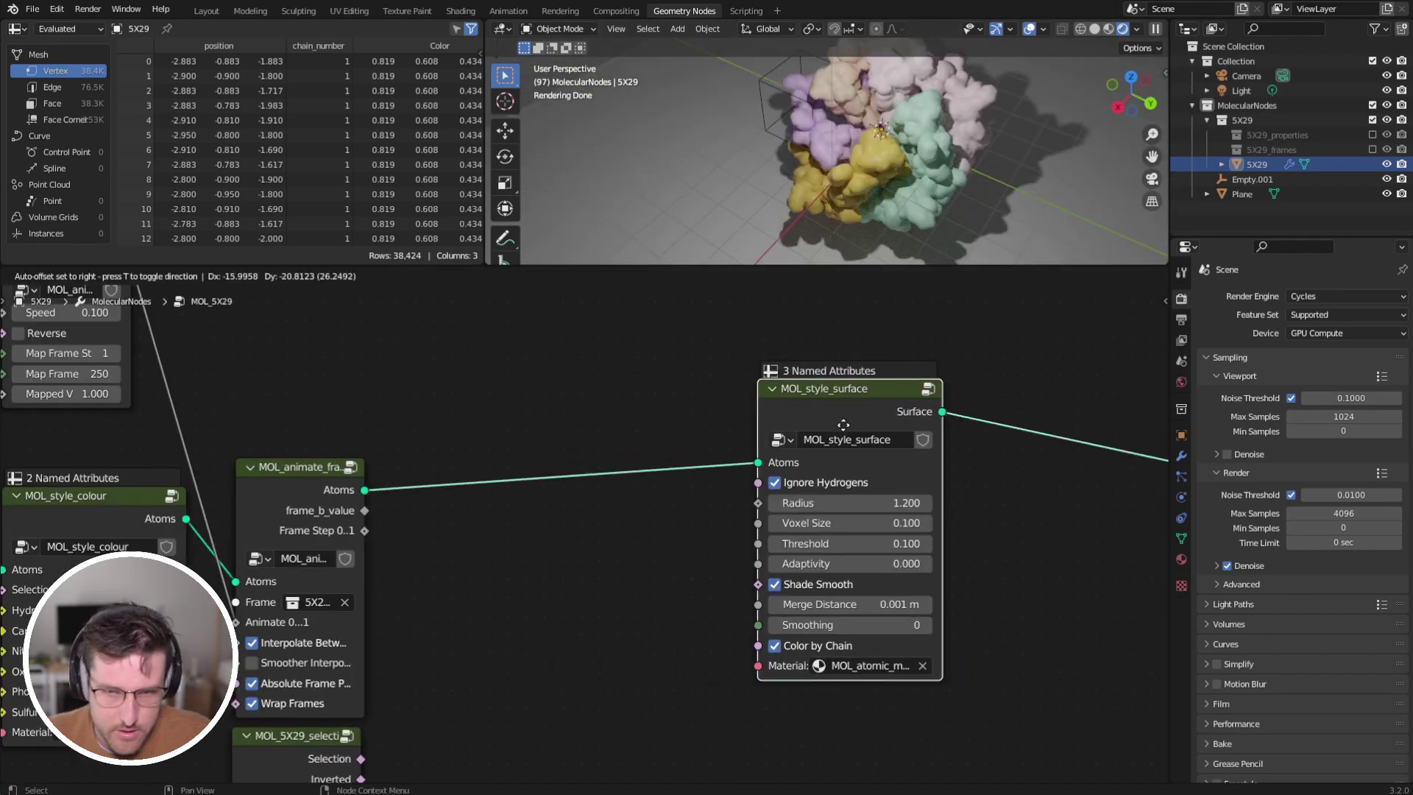
{"action": "left_click_drag", "start_coordinate": [843, 425], "coordinate": [830, 439]}
{"action": "middle_click_drag", "start_coordinate": [595, 394], "coordinate": [651, 444]}
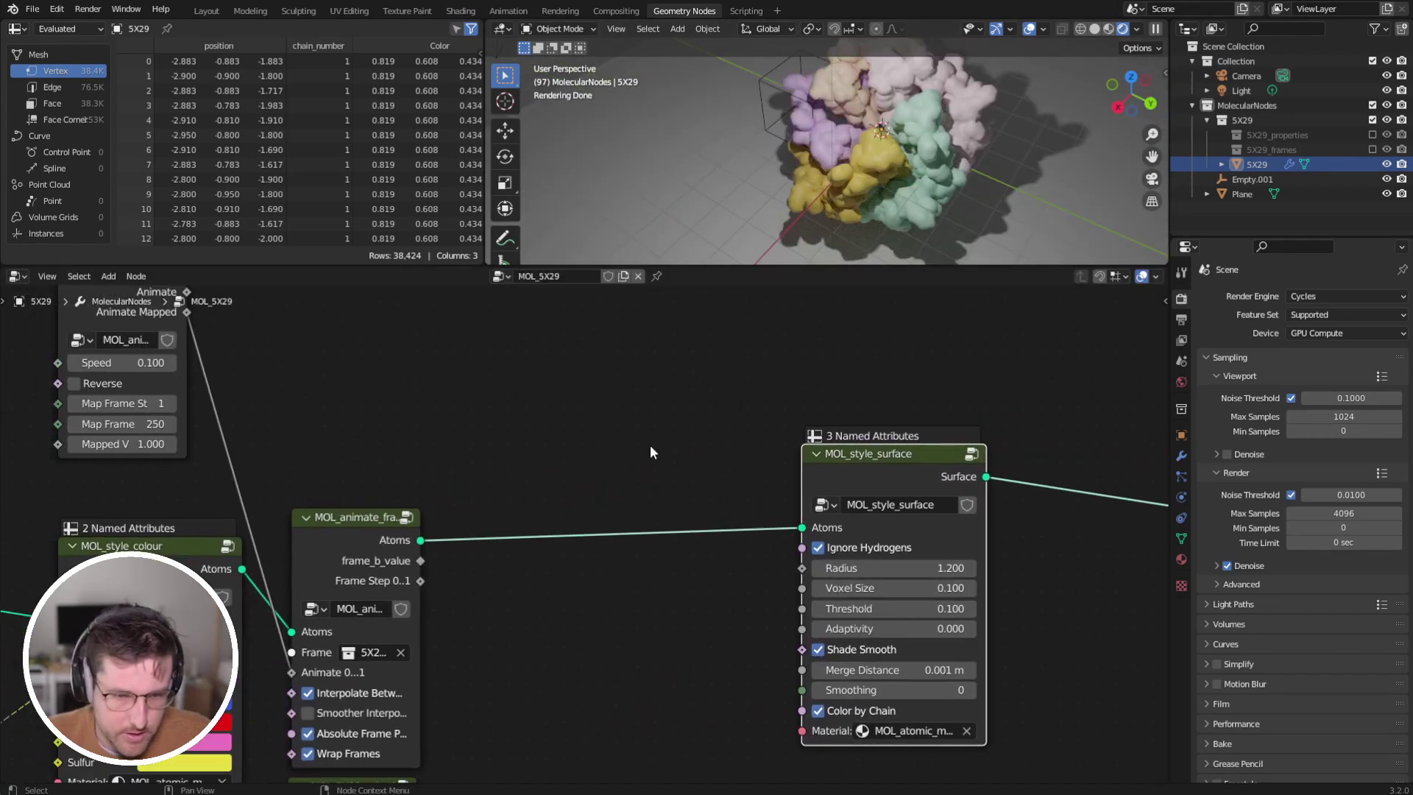
Add a Selection Position node above the link between the animate frames node and MOL_style_surface.
{"action": "key", "text": "shift+a"}
{"action": "key", "text": "l"}
{"action": "mouse_move", "coordinate": [691, 443]}
{"action": "mouse_move", "coordinate": [795, 480]}
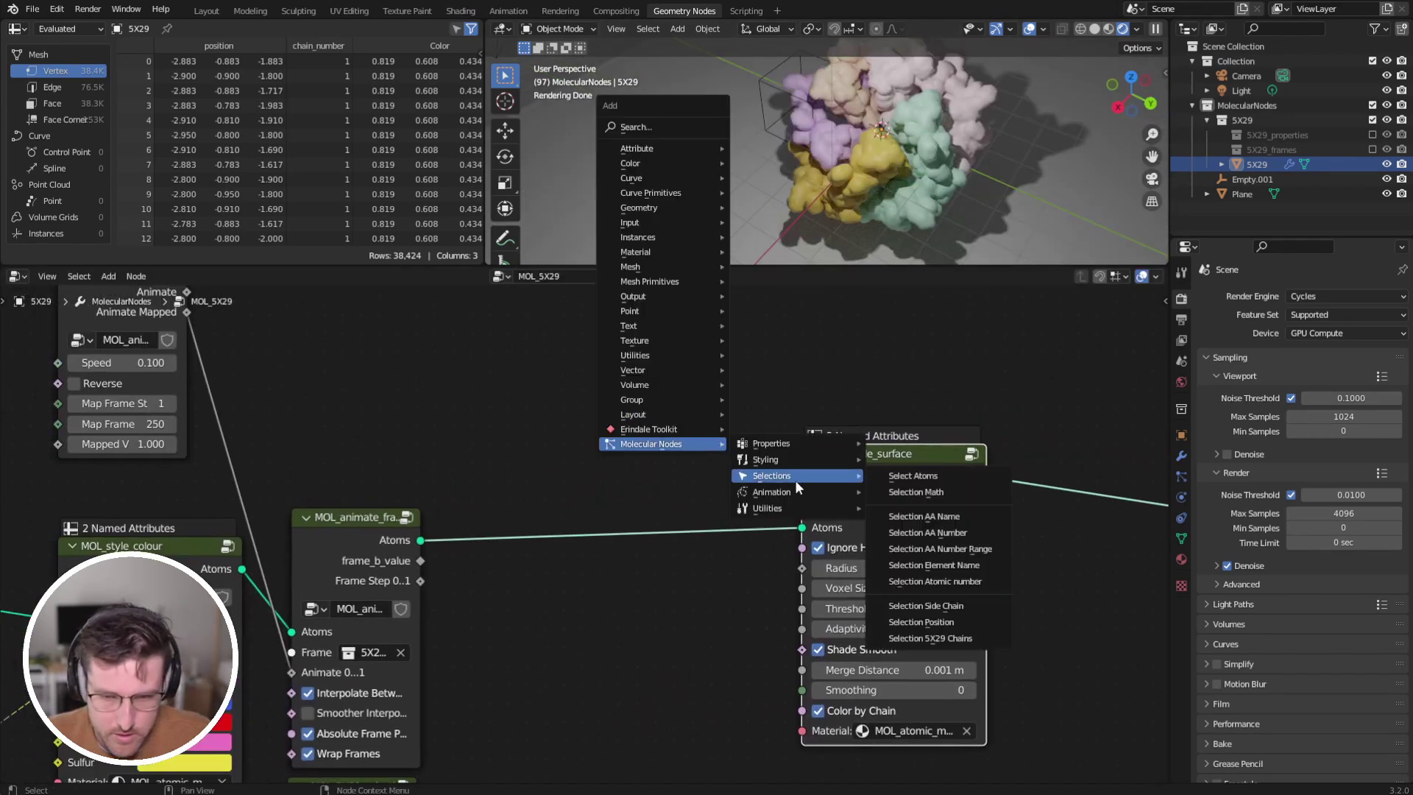
{"action": "left_click", "coordinate": [956, 622]}
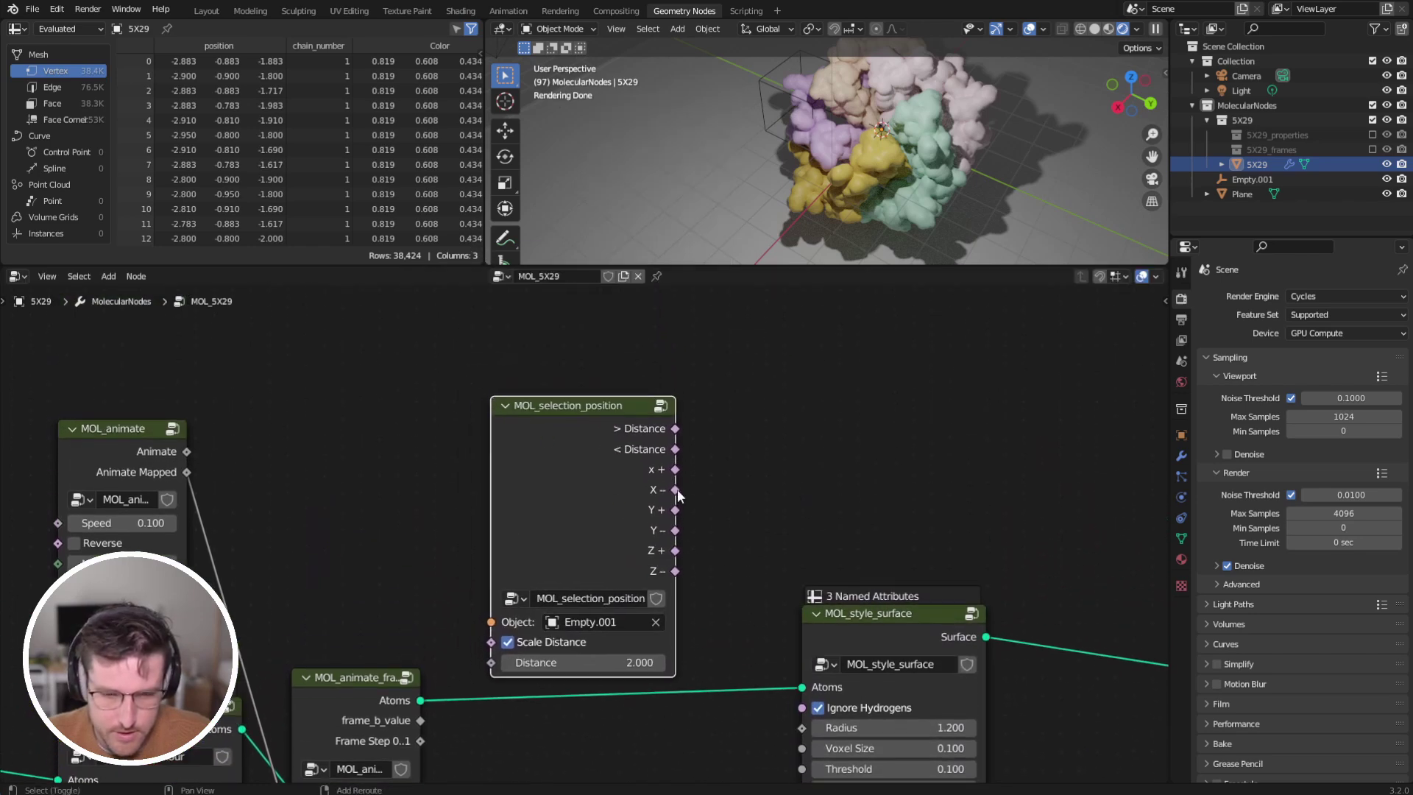
{"action": "left_click", "coordinate": [677, 489]}
{"action": "middle_click_drag", "start_coordinate": [677, 489], "coordinate": [689, 407]}
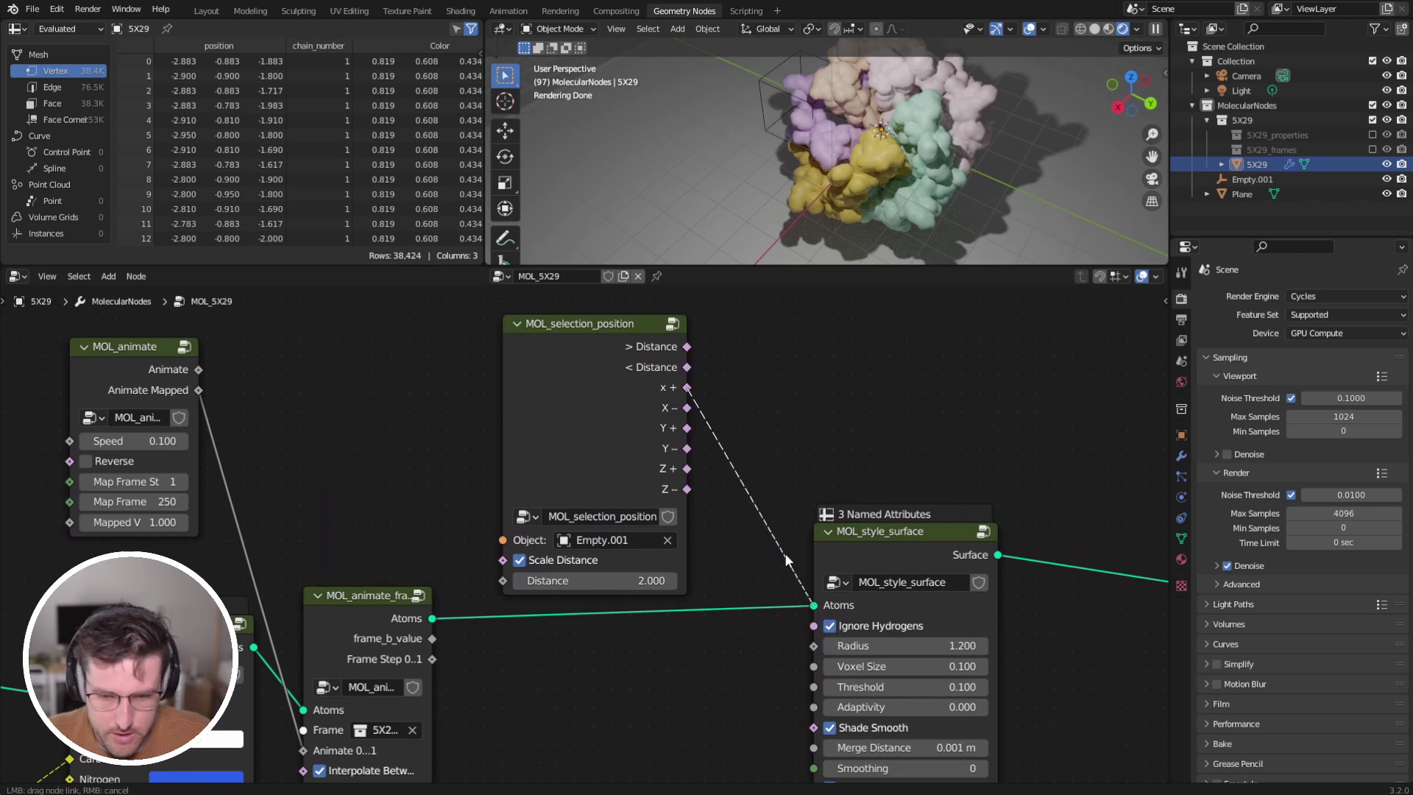
{"action": "left_click_drag", "start_coordinate": [703, 436], "coordinate": [742, 440]}
Insert a Select Atoms node between the animate frames node and MOL_style_surface.
{"action": "key", "text": "shift+a"}
{"action": "mouse_move", "coordinate": [867, 434]}
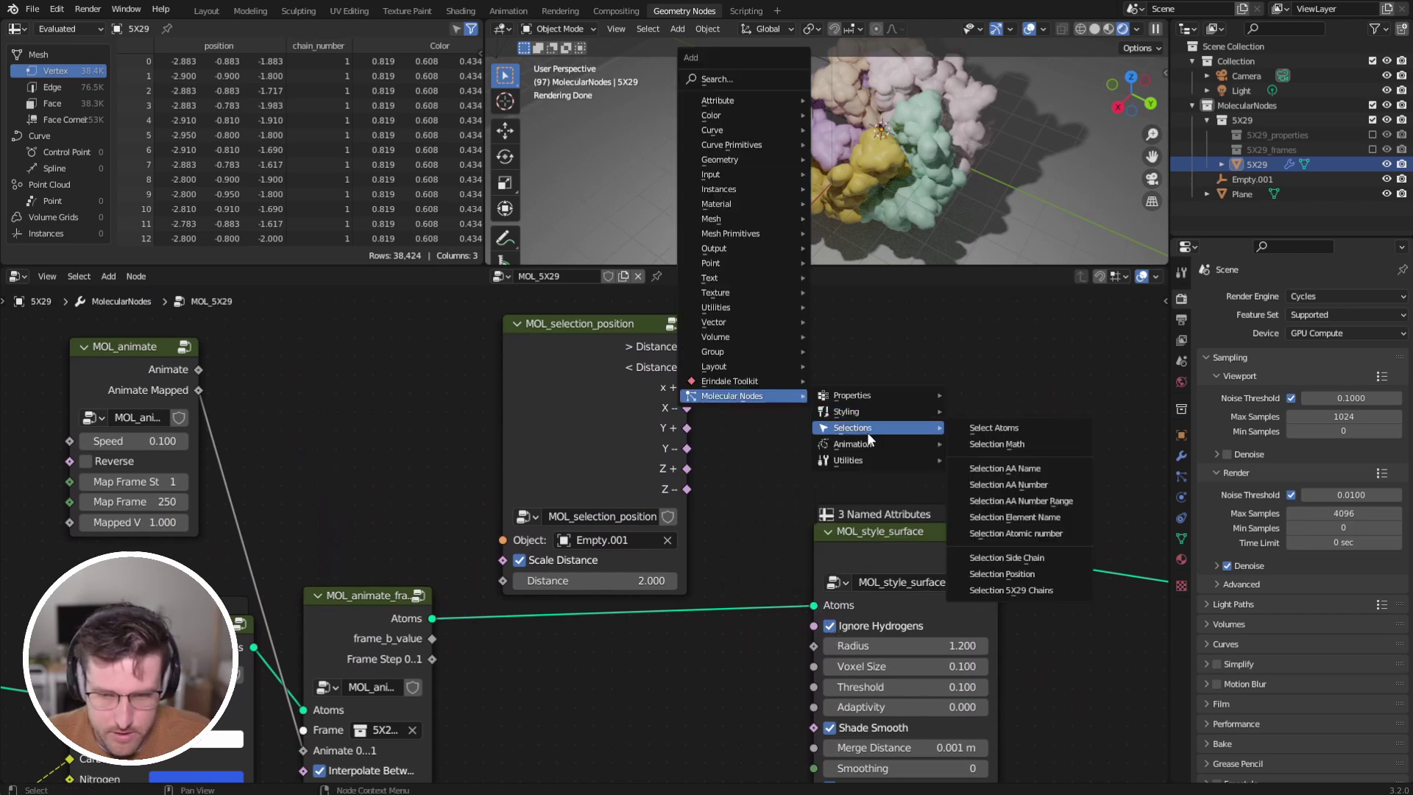
{"action": "left_click", "coordinate": [1019, 429]}
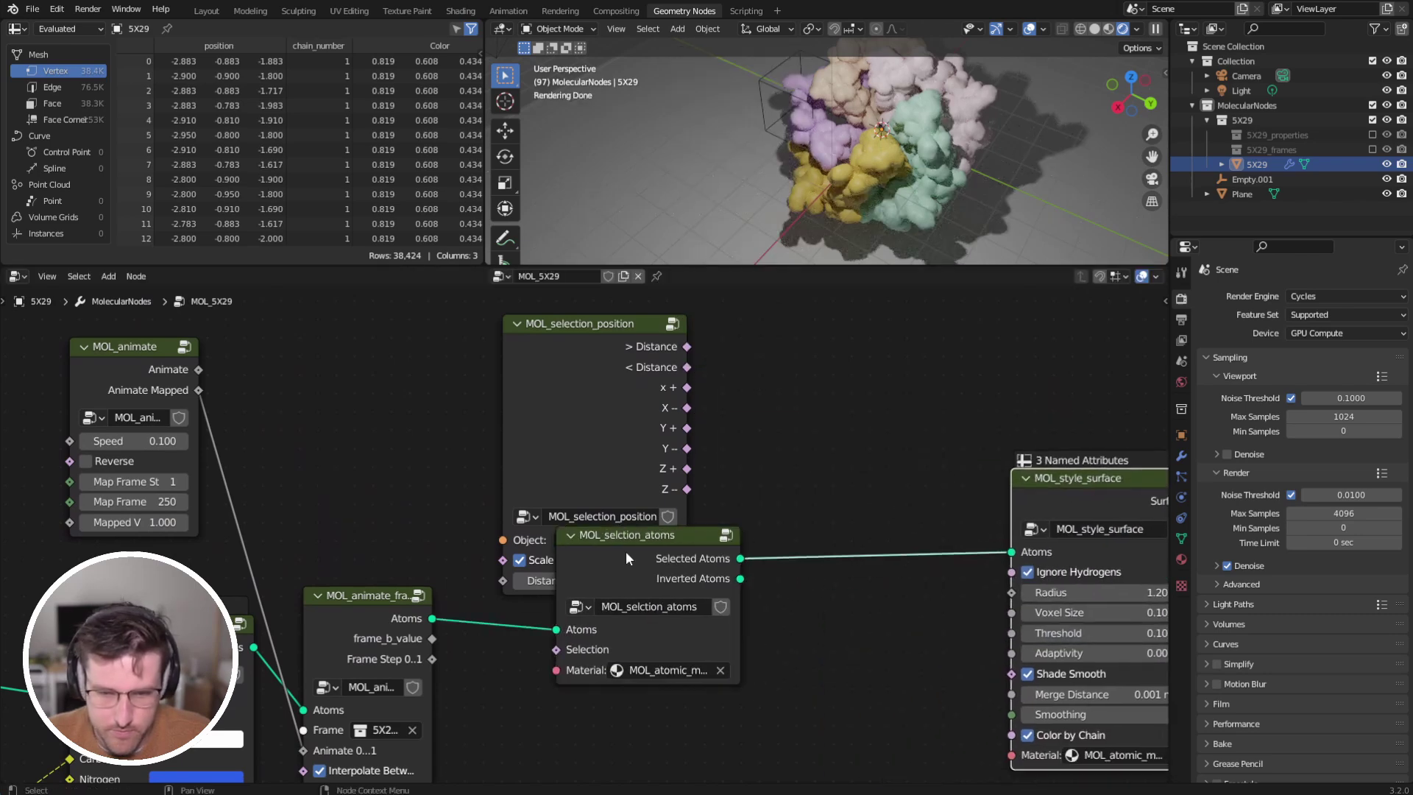
Place the Select Atoms node just before MOL_style_surface and link the x + output of MOL_selection_position to its Selection input.
{"action": "left_click", "coordinate": [900, 498]}
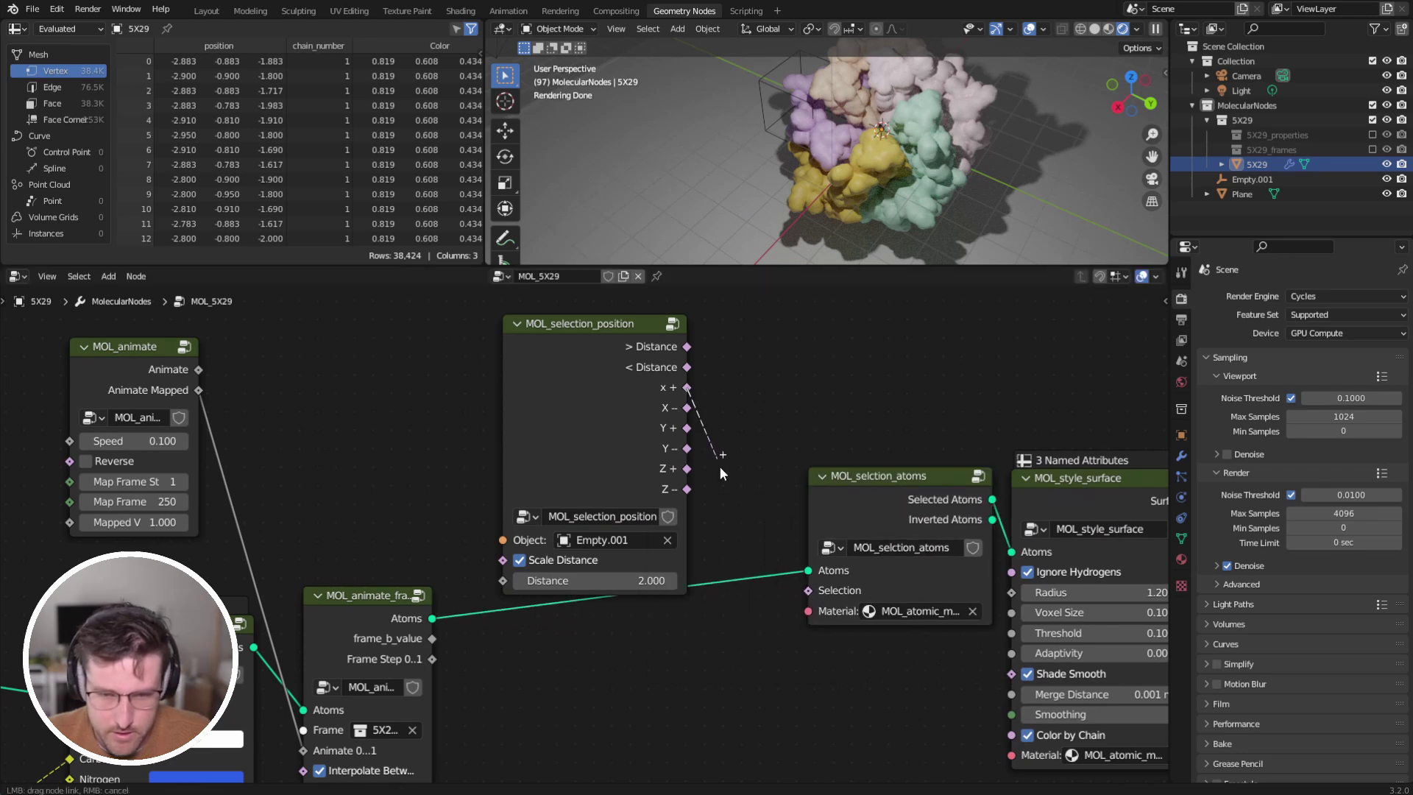
{"action": "left_click_drag", "start_coordinate": [806, 593], "coordinate": [807, 591]}
{"action": "left_click_drag", "start_coordinate": [896, 527], "coordinate": [859, 560]}
{"action": "middle_click_drag", "start_coordinate": [885, 137], "coordinate": [843, 89]}
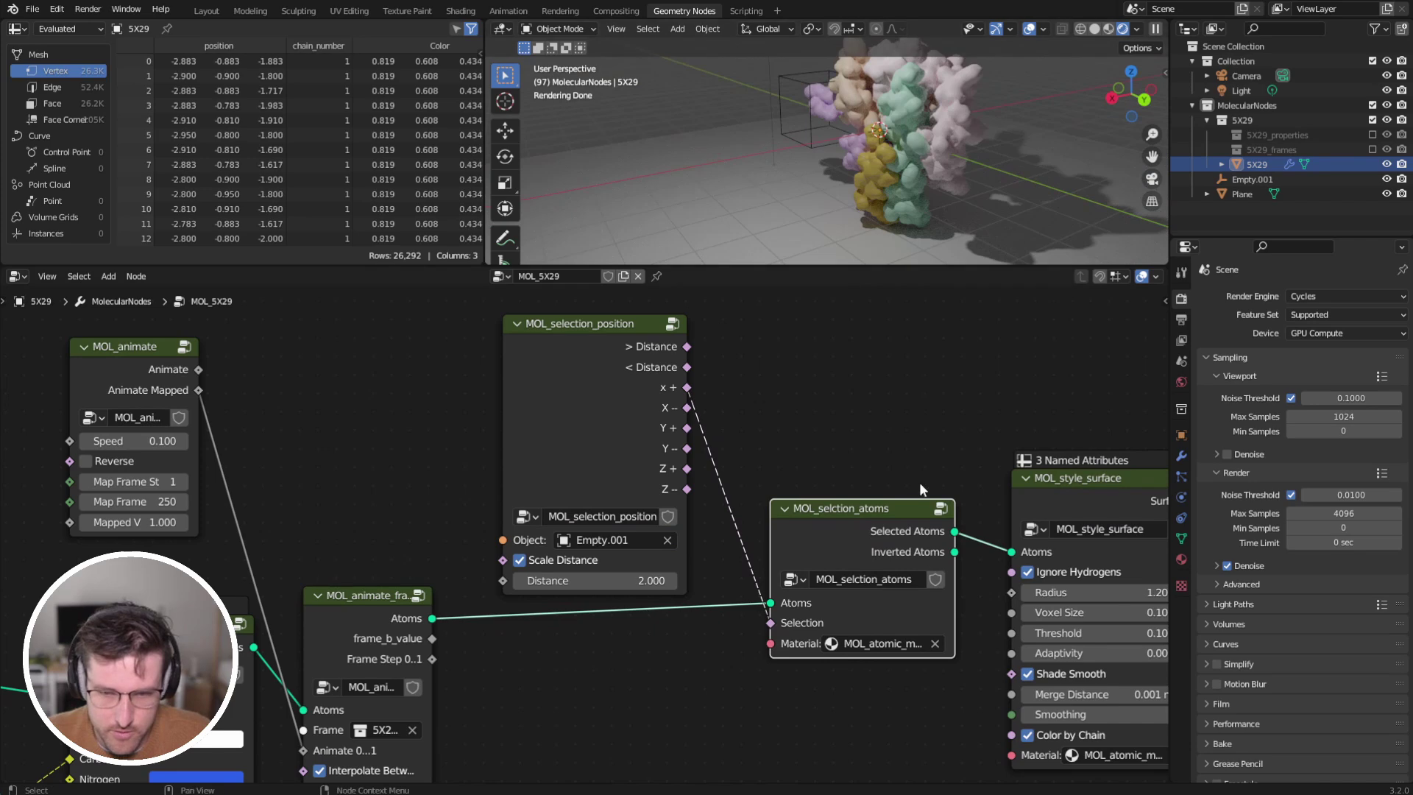
Add a ball and stick style node above MOL_style_surface, fed by the Inverted Atoms output and with EEVEE Atoms turned off.
{"action": "middle_click_drag", "start_coordinate": [920, 482], "coordinate": [682, 441]}
{"action": "key", "text": "shift+a"}
{"action": "mouse_move", "coordinate": [682, 442]}
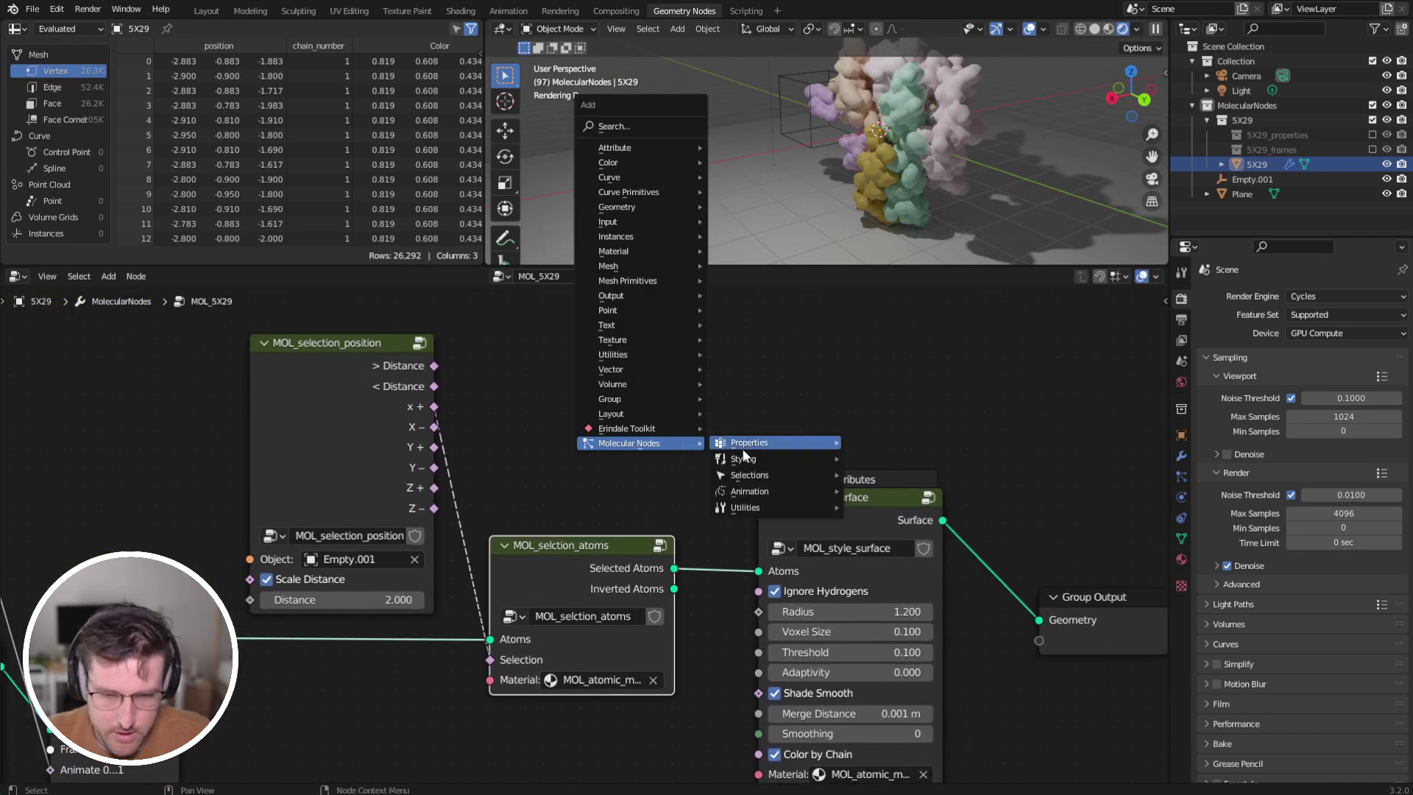
{"action": "mouse_move", "coordinate": [792, 457]}
{"action": "left_click", "coordinate": [868, 539]}
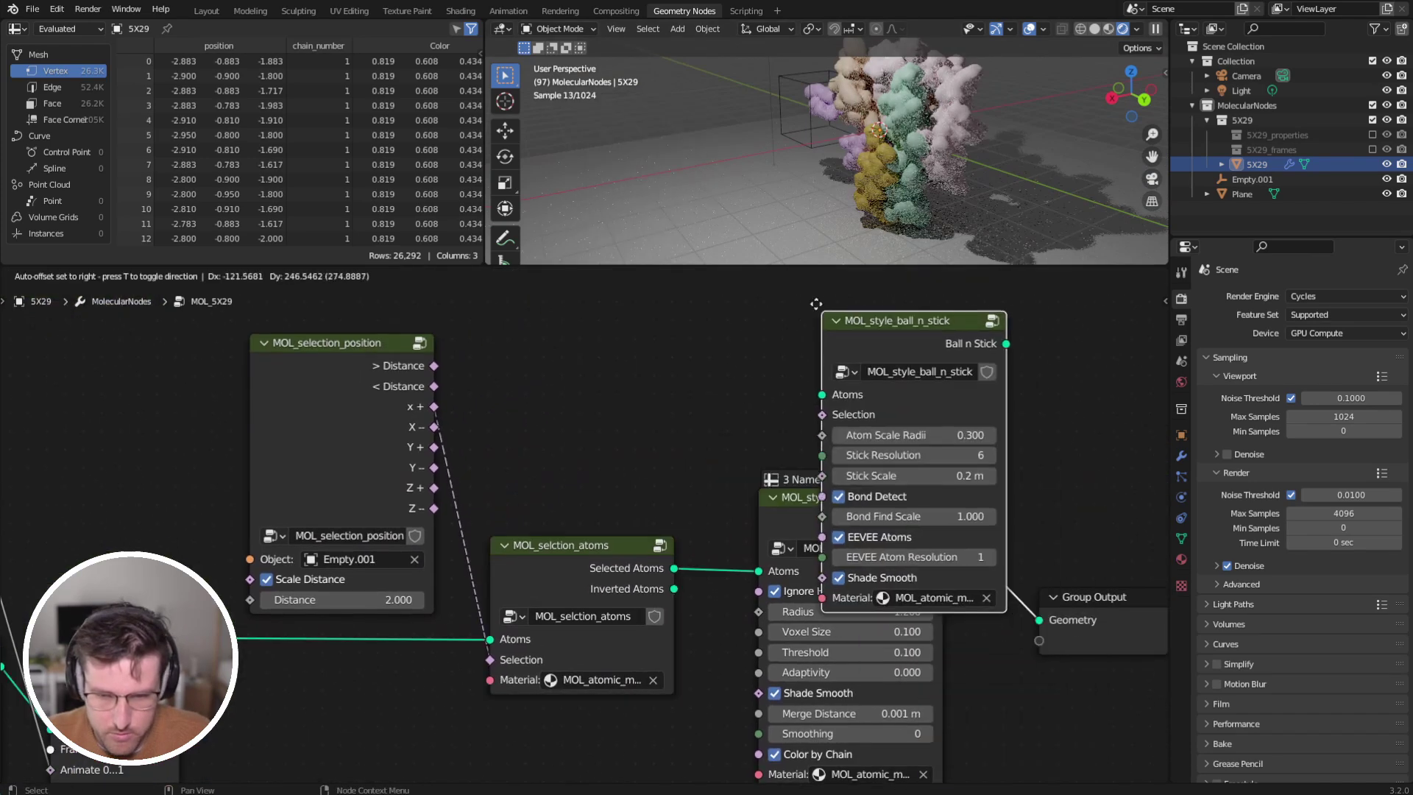
{"action": "left_click", "coordinate": [774, 310]}
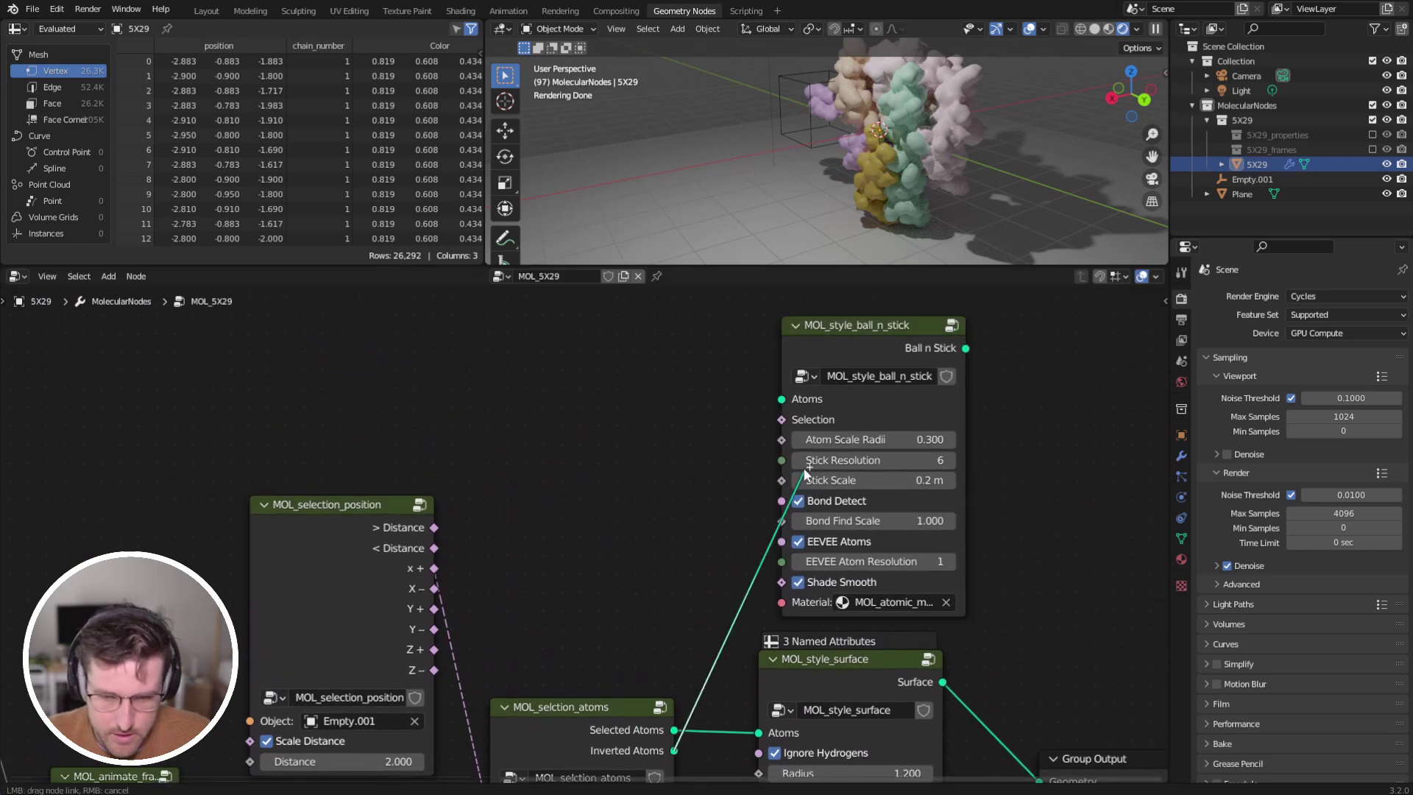
{"action": "middle_click_drag", "start_coordinate": [1047, 691], "coordinate": [980, 507]}
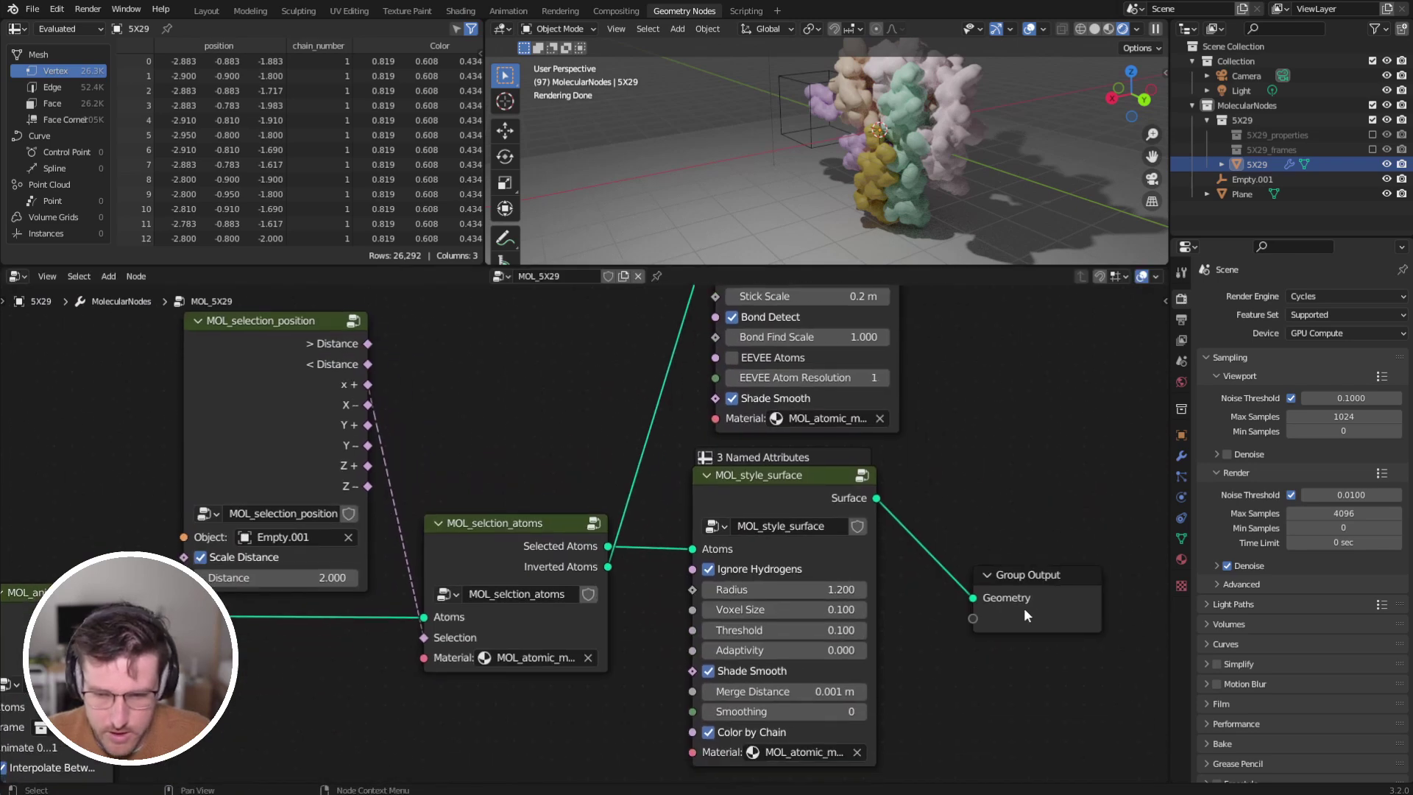
Combine the surface and ball and stick outputs with a Join Geometry node feeding the repositioned Group Output.
{"action": "left_click_drag", "start_coordinate": [1023, 611], "coordinate": [1103, 538]}
{"action": "right_click_drag", "start_coordinate": [925, 487], "coordinate": [887, 390], "text": "ctrl+shift"}
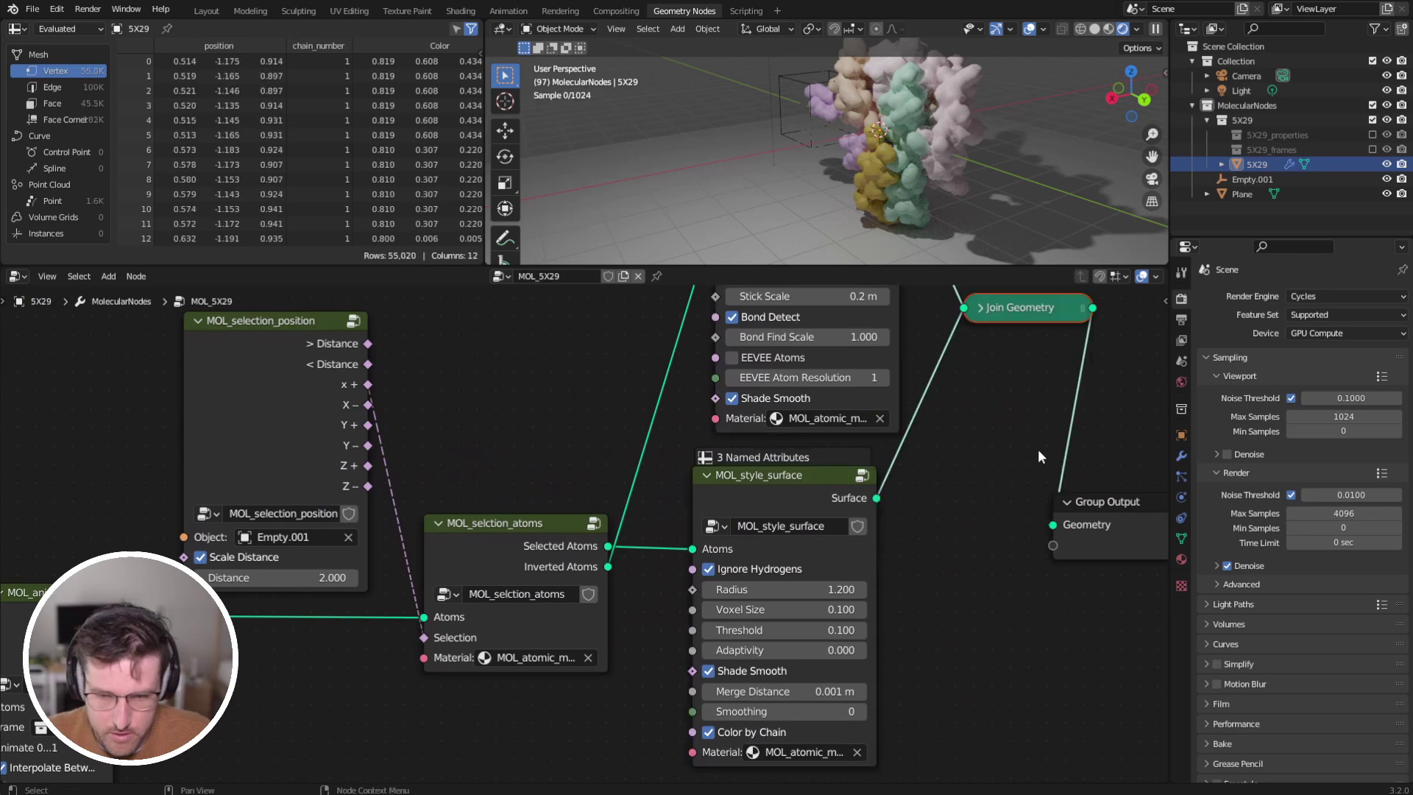
{"action": "left_click_drag", "start_coordinate": [1093, 515], "coordinate": [1104, 411]}
Select the cube empty and slide it along the global X axis to shift the split between the surface and ball and stick styles.
{"action": "middle_click_drag", "start_coordinate": [878, 181], "coordinate": [865, 185]}
{"action": "left_click", "coordinate": [795, 85]}
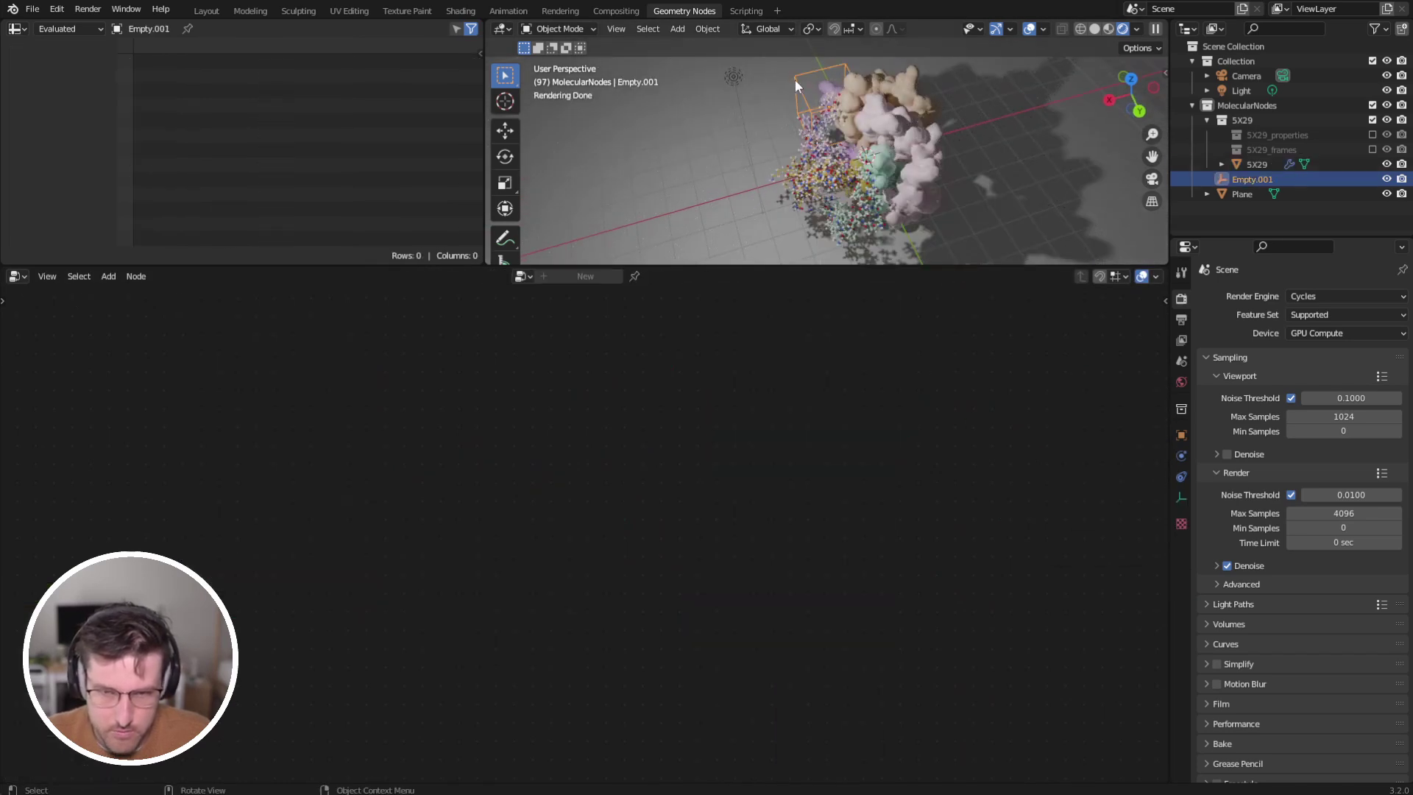
{"action": "key", "text": "g"}
{"action": "key", "text": "x"}
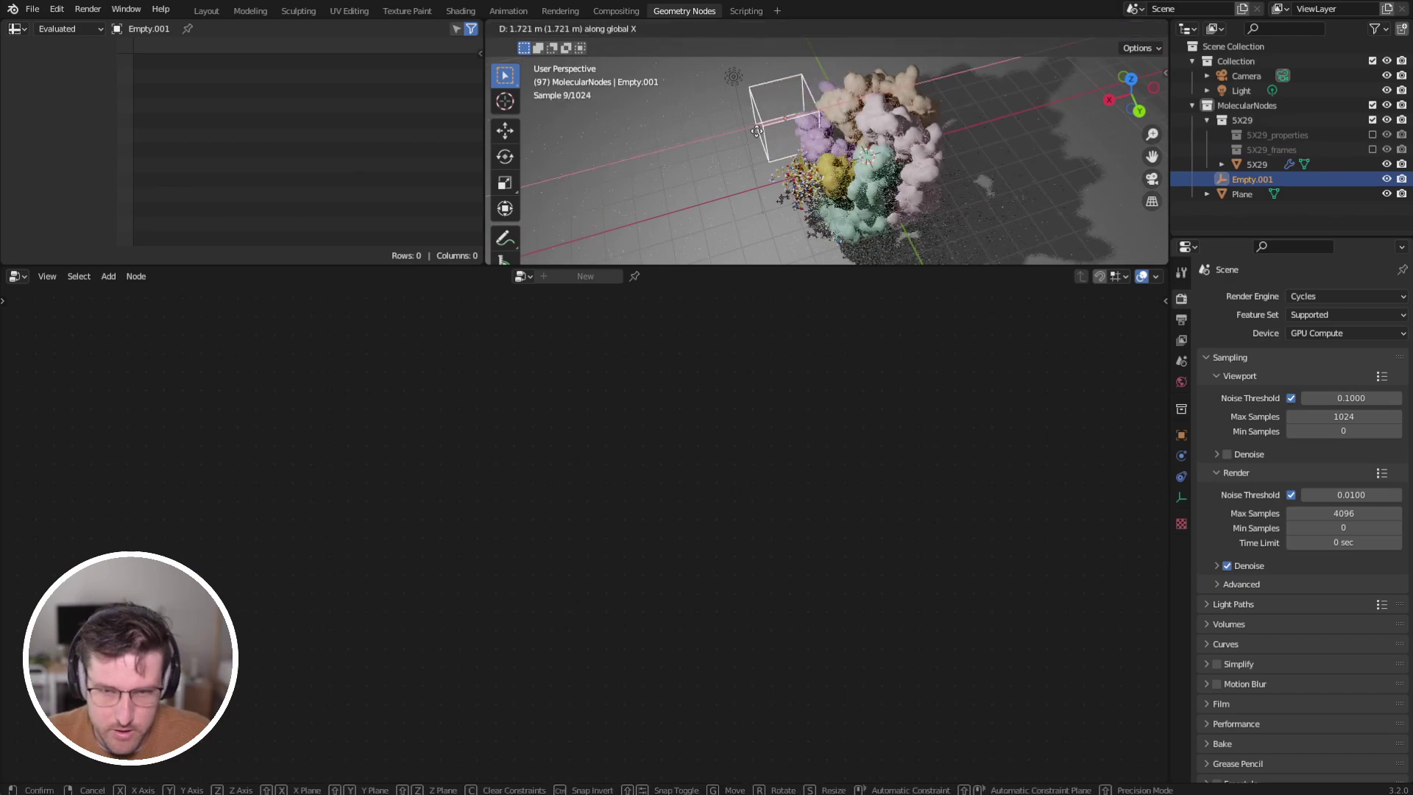
{"action": "left_click", "coordinate": [783, 130]}
{"action": "scroll", "coordinate": [783, 130], "scroll_direction": "up", "scroll_amount": 6}
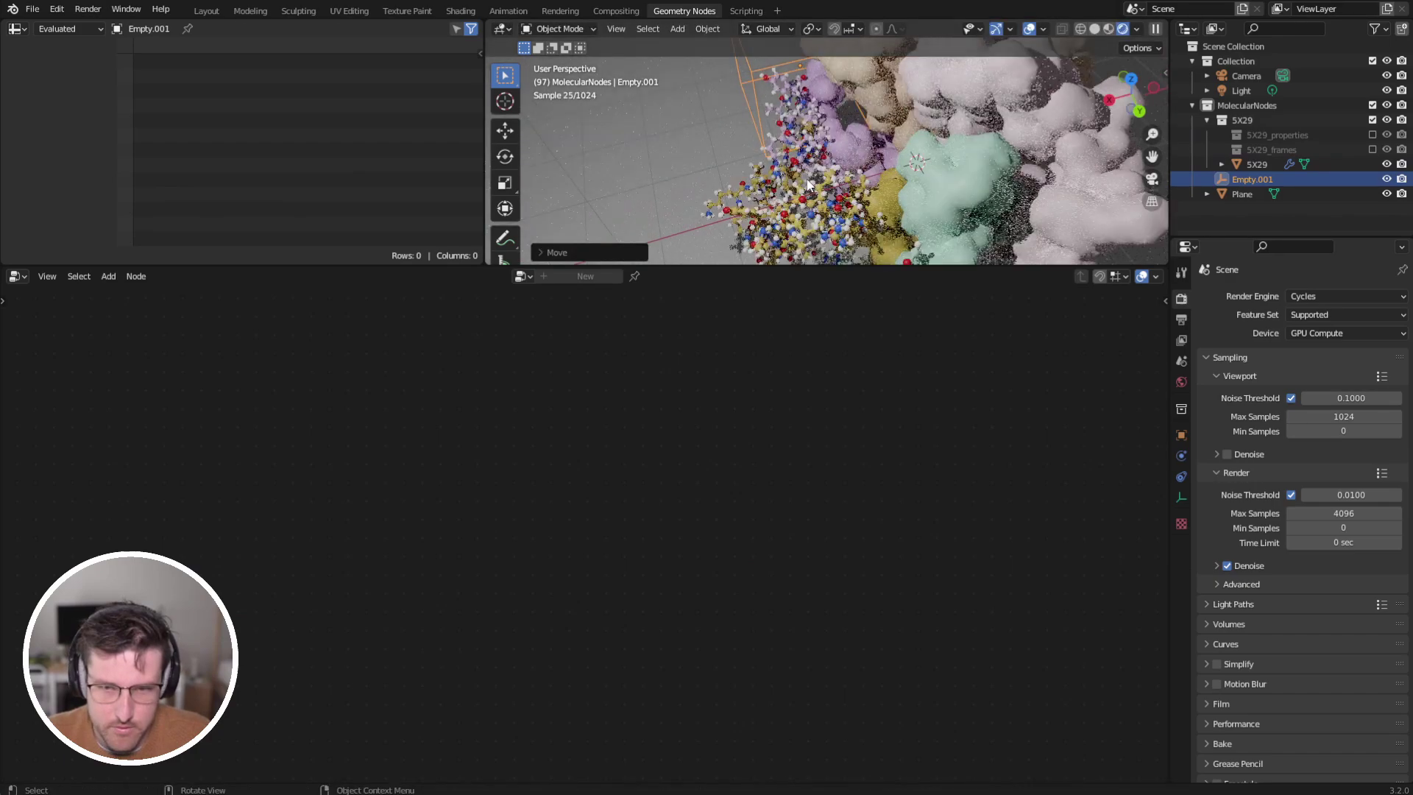
{"action": "middle_click_drag", "start_coordinate": [783, 130], "coordinate": [1060, 110]}
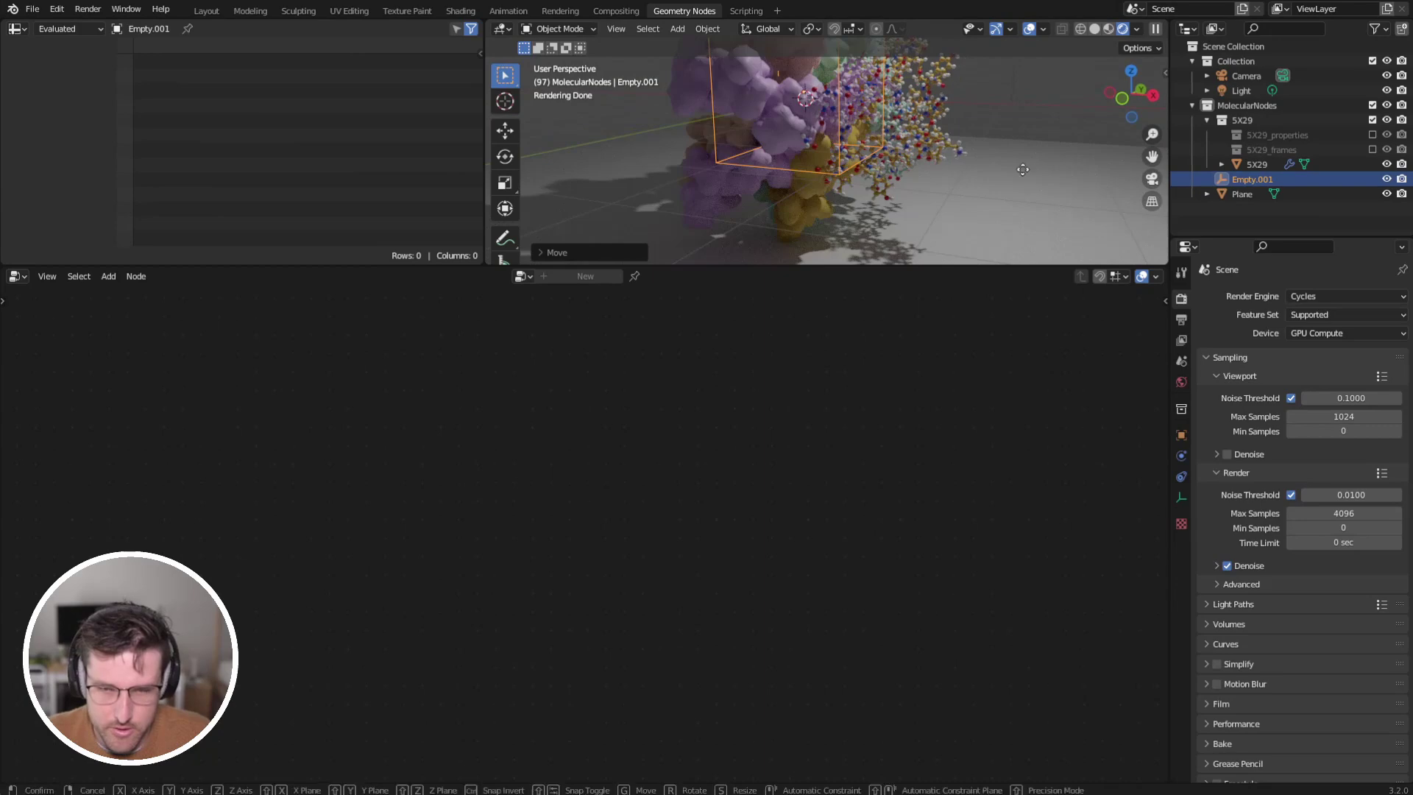
{"action": "key", "text": "g"}
{"action": "key", "text": "x"}
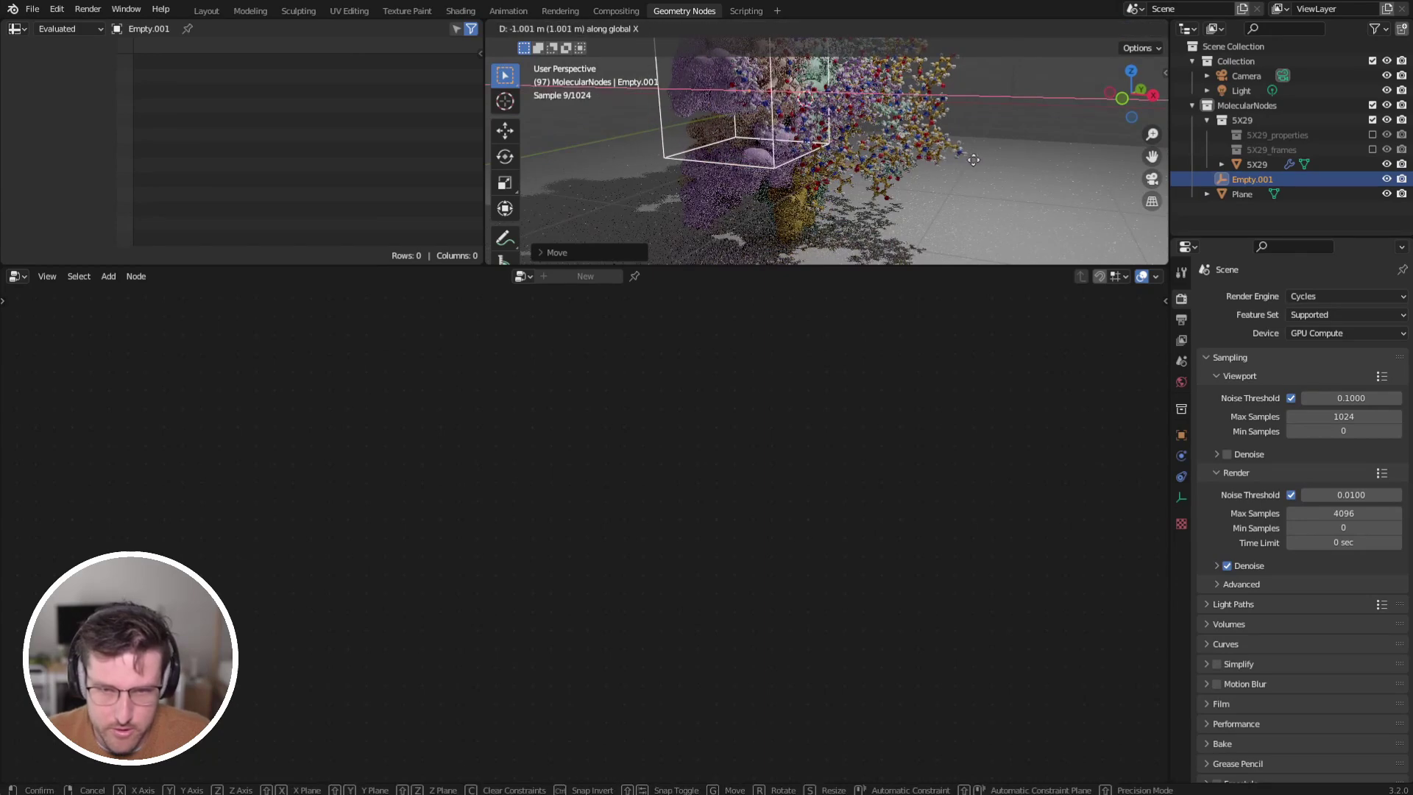
{"action": "left_click", "coordinate": [1071, 174]}
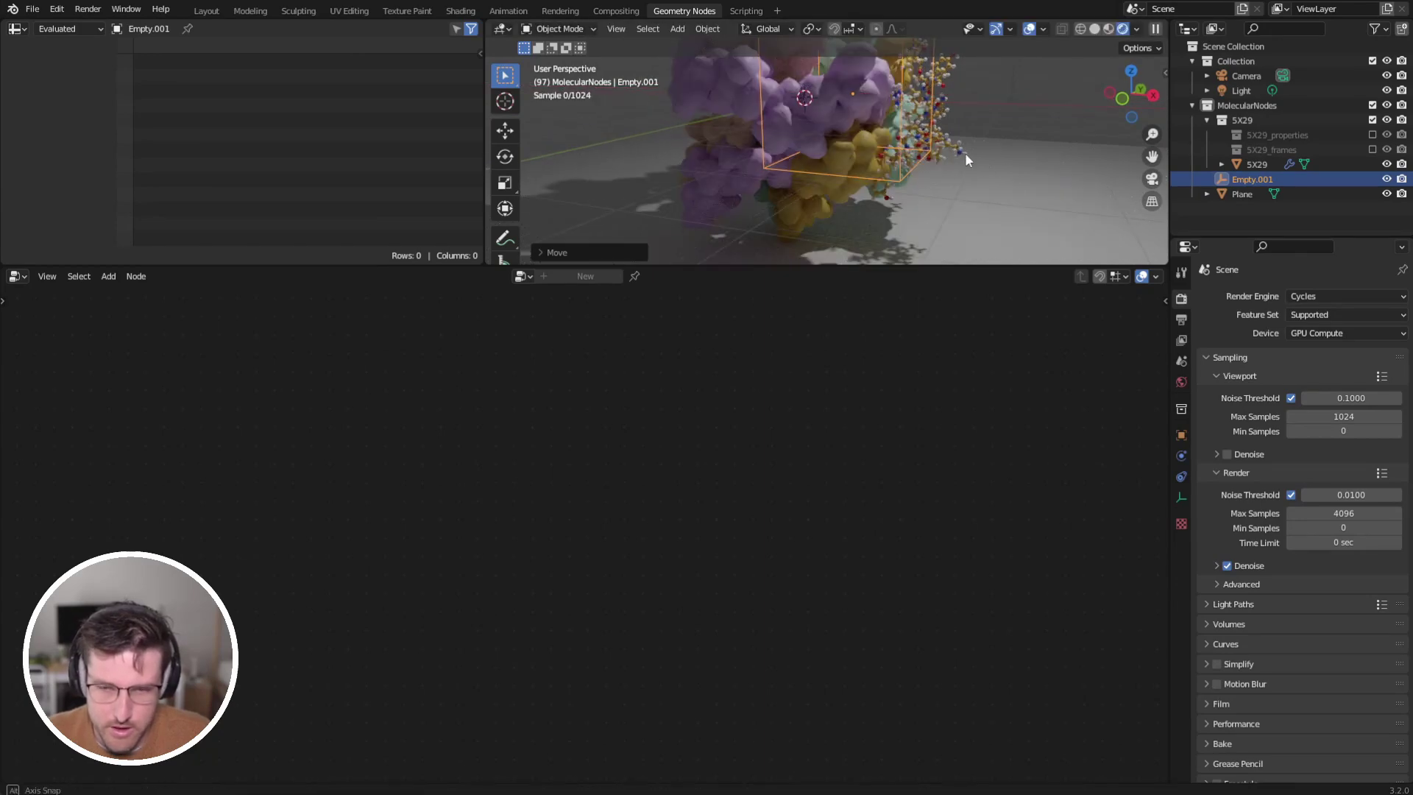
View the protein from another angle and move the cube empty again along the X axis.
{"action": "mouse_move", "coordinate": [953, 159]}
{"action": "middle_mouse_down"}
{"action": "mouse_move", "coordinate": [939, 188]}
{"action": "mouse_move", "coordinate": [883, 115]}
{"action": "mouse_move", "coordinate": [879, 151]}
{"action": "mouse_move", "coordinate": [686, 178]}
{"action": "mouse_move", "coordinate": [711, 179]}
{"action": "mouse_move", "coordinate": [659, 146]}
{"action": "mouse_move", "coordinate": [717, 157]}
{"action": "middle_mouse_up"}
{"action": "key", "text": "shift+z"}
{"action": "scroll", "coordinate": [864, 177], "scroll_direction": "up", "scroll_amount": 5}
{"action": "mouse_move", "coordinate": [858, 184]}
{"action": "middle_mouse_down"}
{"action": "mouse_move", "coordinate": [962, 221]}
{"action": "mouse_move", "coordinate": [877, 218]}
{"action": "mouse_move", "coordinate": [890, 186]}
{"action": "mouse_move", "coordinate": [991, 182]}
{"action": "mouse_move", "coordinate": [902, 188]}
{"action": "mouse_move", "coordinate": [836, 169]}
{"action": "mouse_move", "coordinate": [867, 146]}
{"action": "middle_mouse_up"}
{"action": "key", "text": "shift+z"}
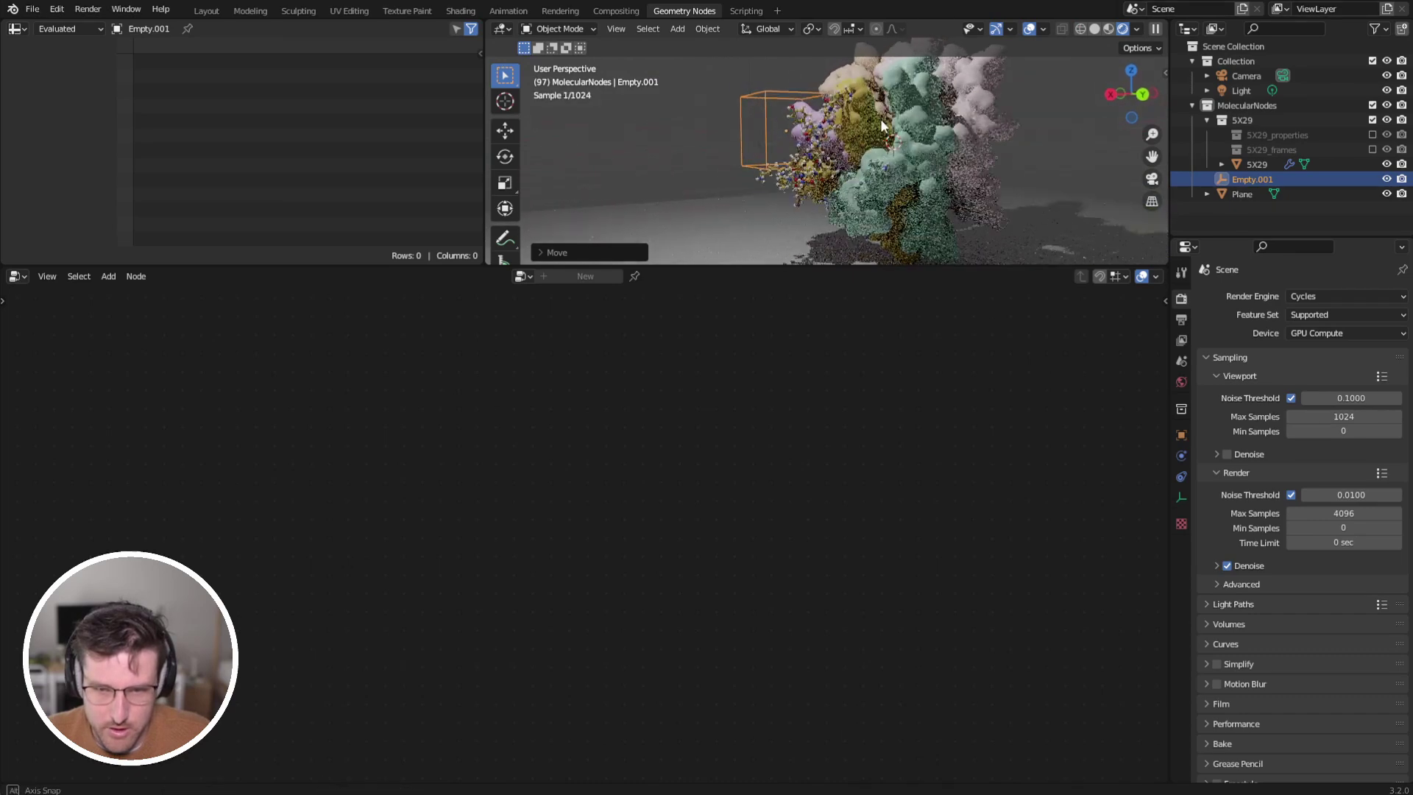
{"action": "key", "text": "g"}
{"action": "key", "text": "x"}
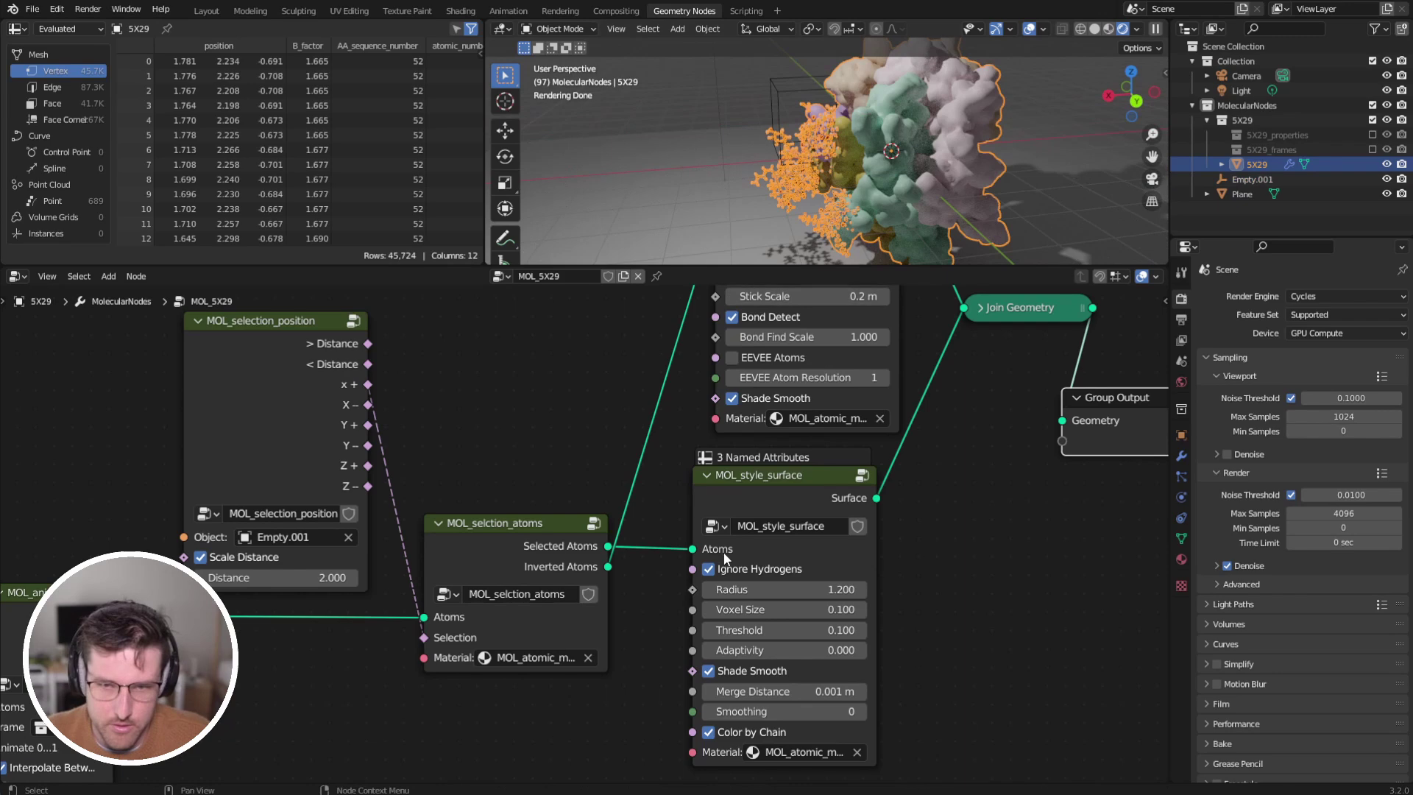
Spread MOL_selection_position and MOL_selction_atoms apart and add a Selection 5X29 Chains node with Chain D enabled.
{"action": "scroll", "coordinate": [565, 508], "scroll_direction": "down", "scroll_amount": 3}
{"action": "middle_click_drag", "start_coordinate": [568, 505], "coordinate": [599, 603]}
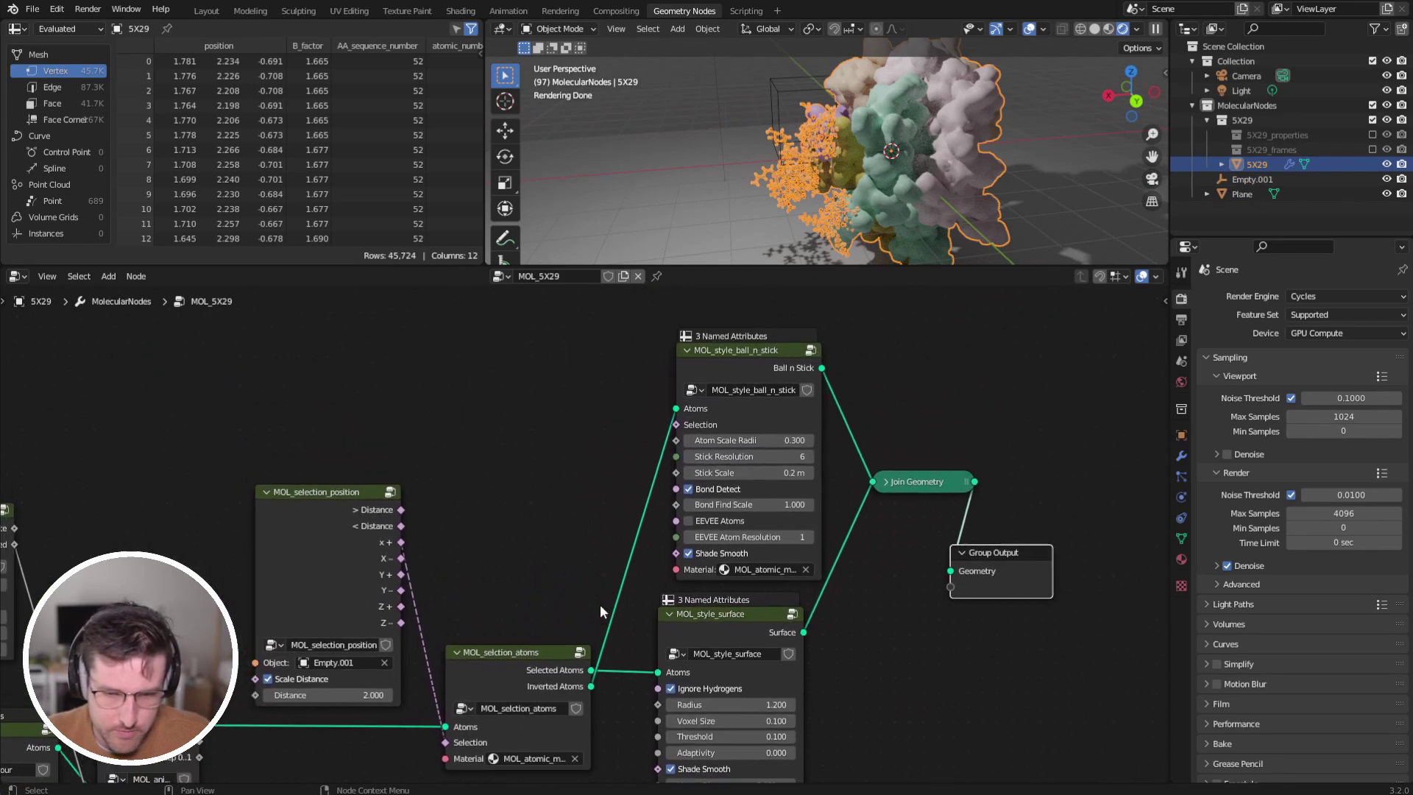
{"action": "left_click_drag", "start_coordinate": [540, 662], "coordinate": [601, 577]}
{"action": "left_click_drag", "start_coordinate": [297, 505], "coordinate": [116, 468]}
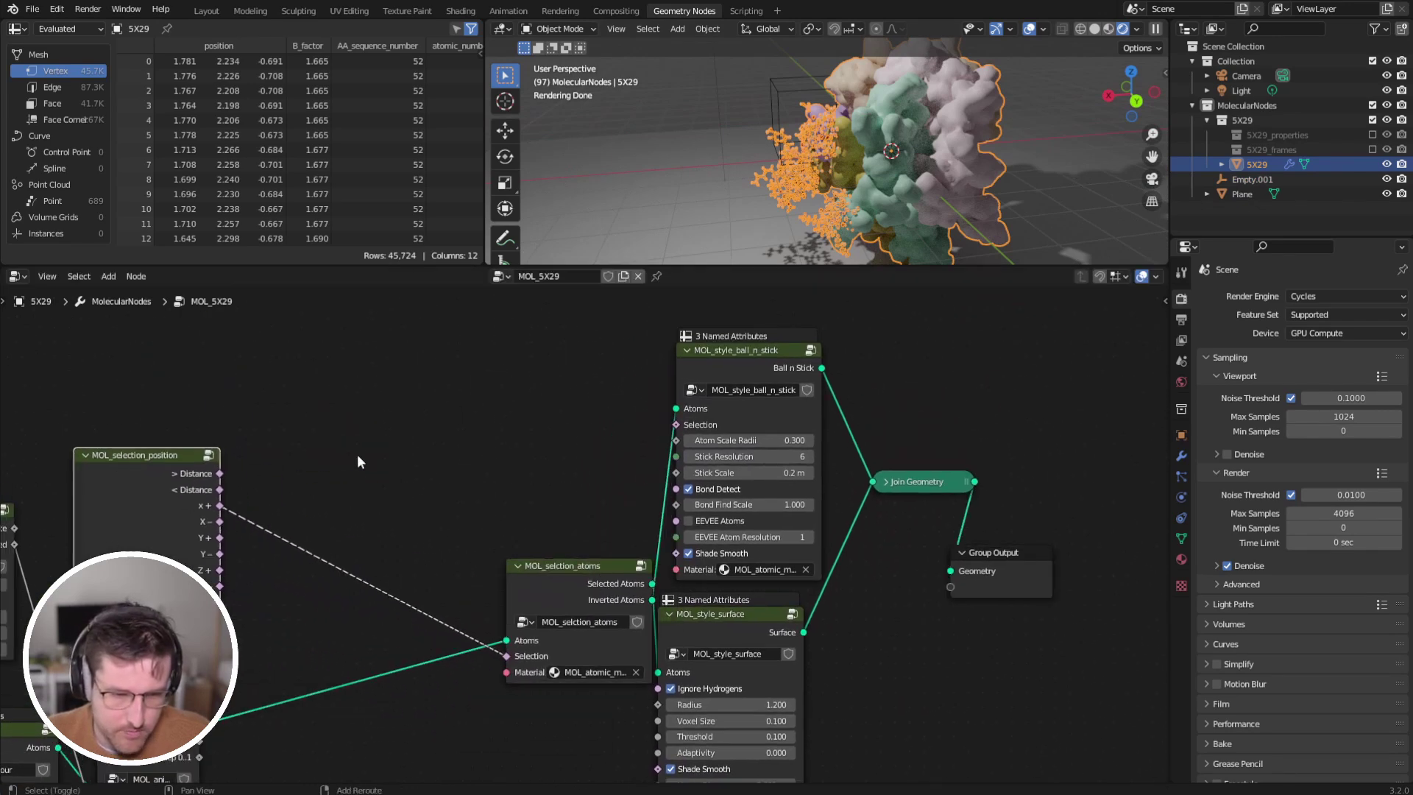
{"action": "key", "text": "shift+a"}
{"action": "mouse_move", "coordinate": [356, 454]}
{"action": "mouse_move", "coordinate": [426, 487]}
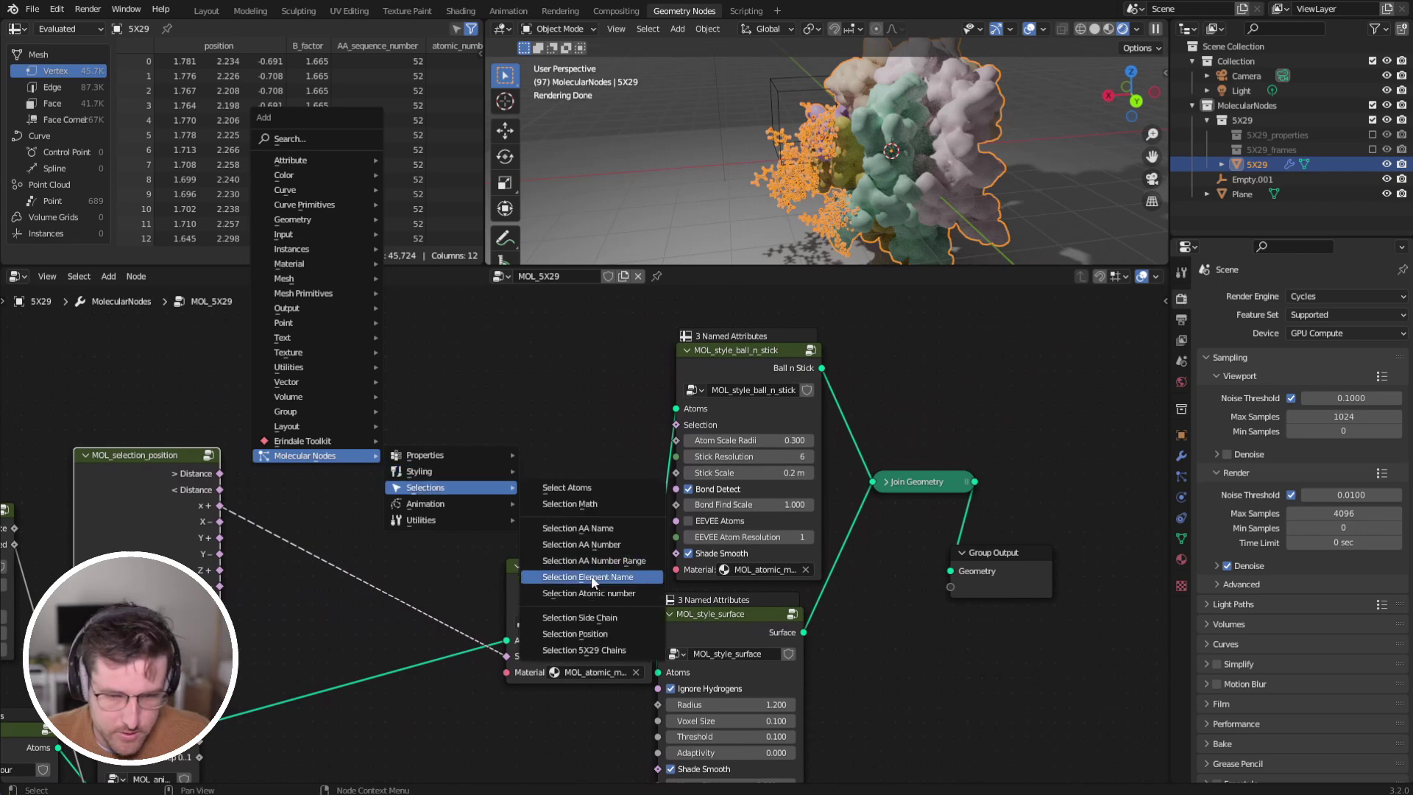
{"action": "left_click", "coordinate": [612, 648]}
Add a Selection Math node set to And, combining the chain selection with x +, and link its result to the Select Atoms Selection.
{"action": "key", "text": "shift+a"}
{"action": "mouse_move", "coordinate": [562, 450]}
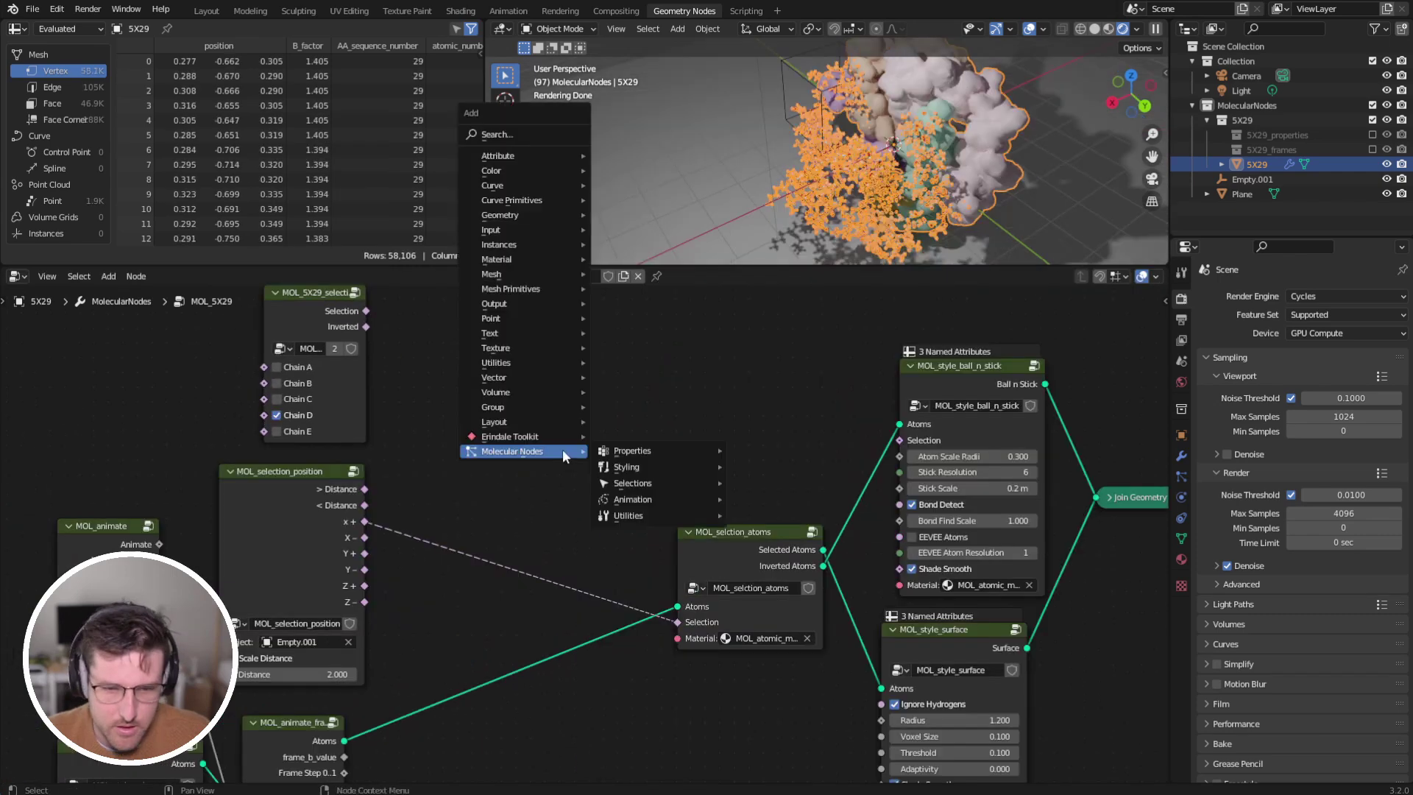
{"action": "mouse_move", "coordinate": [650, 485]}
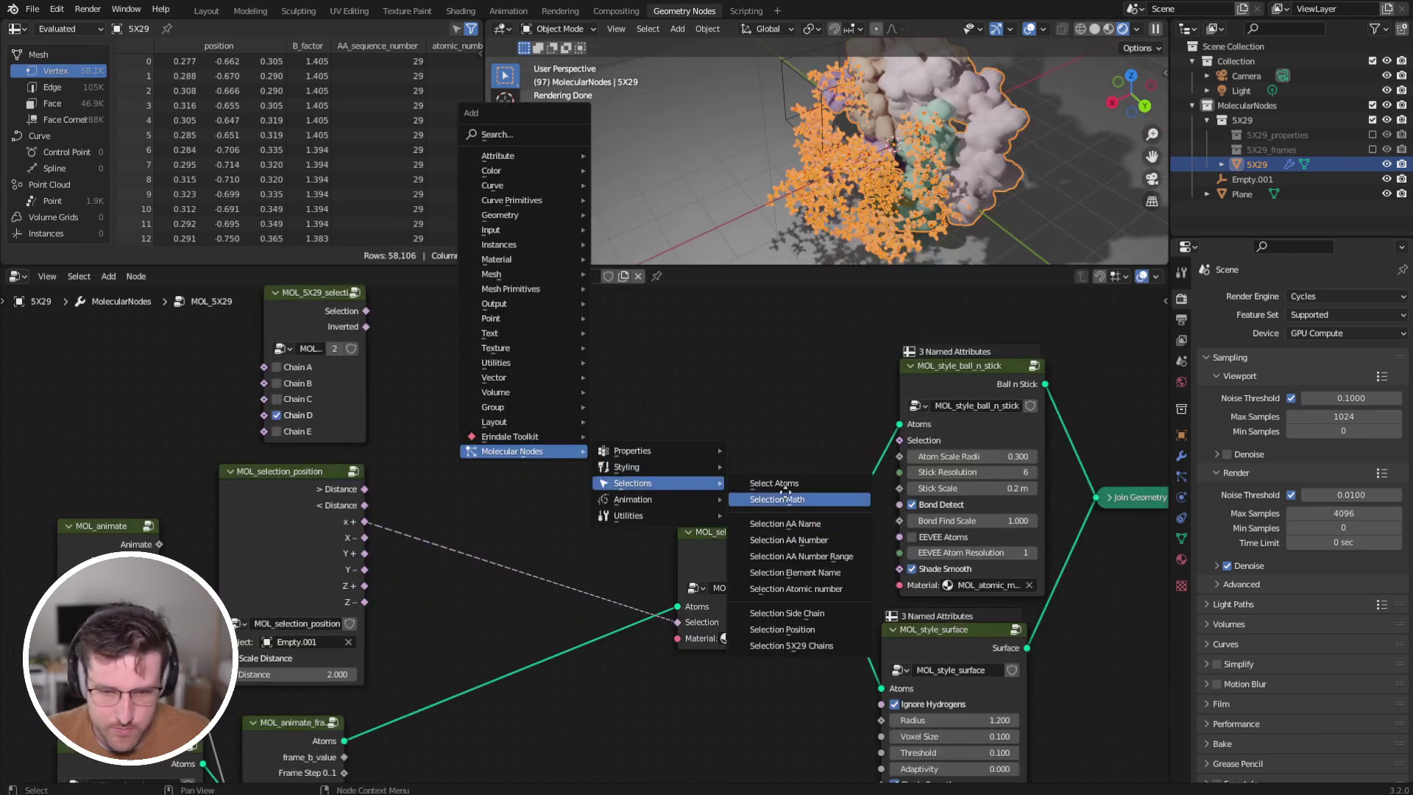
{"action": "left_click", "coordinate": [765, 500]}
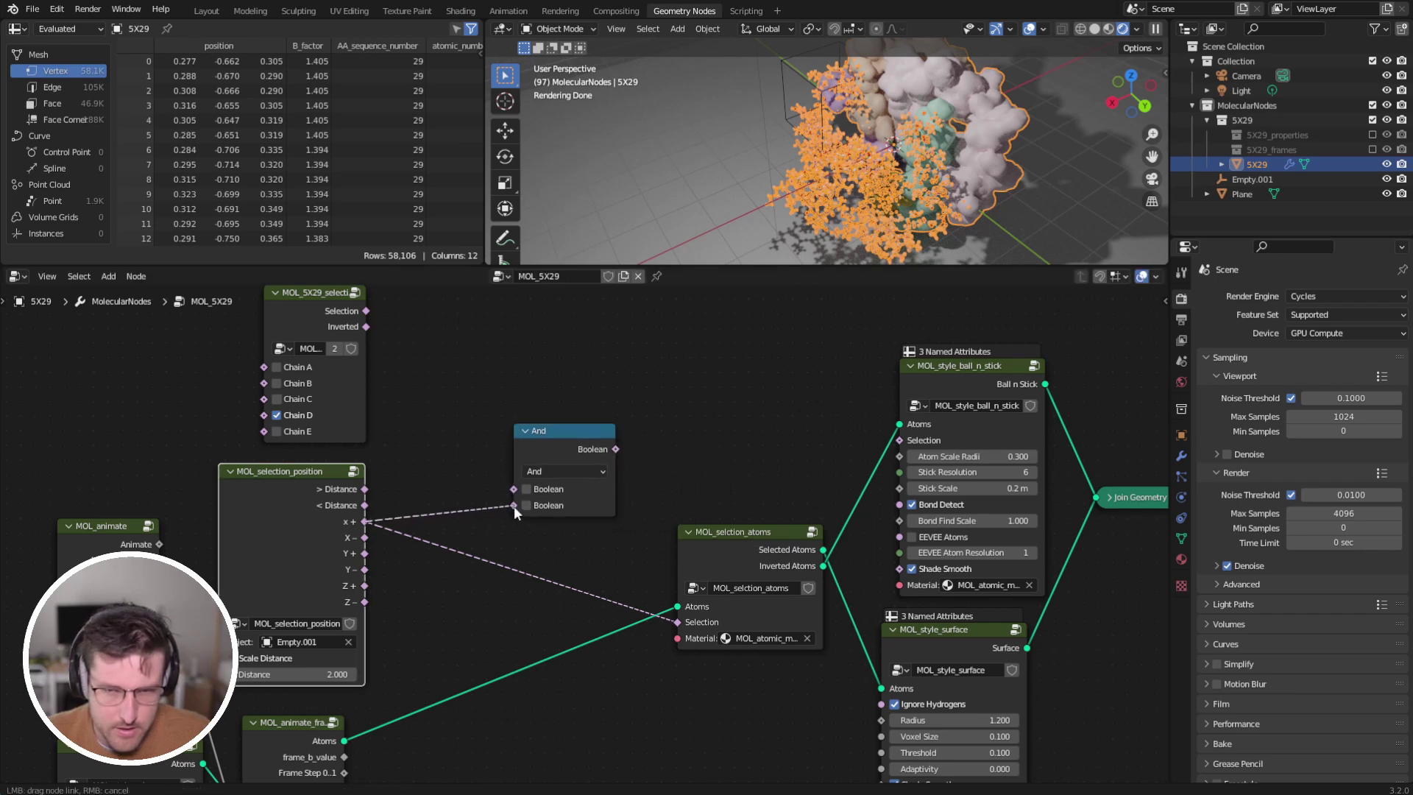
{"action": "mouse_move", "coordinate": [514, 506]}
{"action": "left_mouse_down"}
{"action": "mouse_move", "coordinate": [512, 487]}
{"action": "mouse_move", "coordinate": [518, 505]}
{"action": "left_mouse_up"}
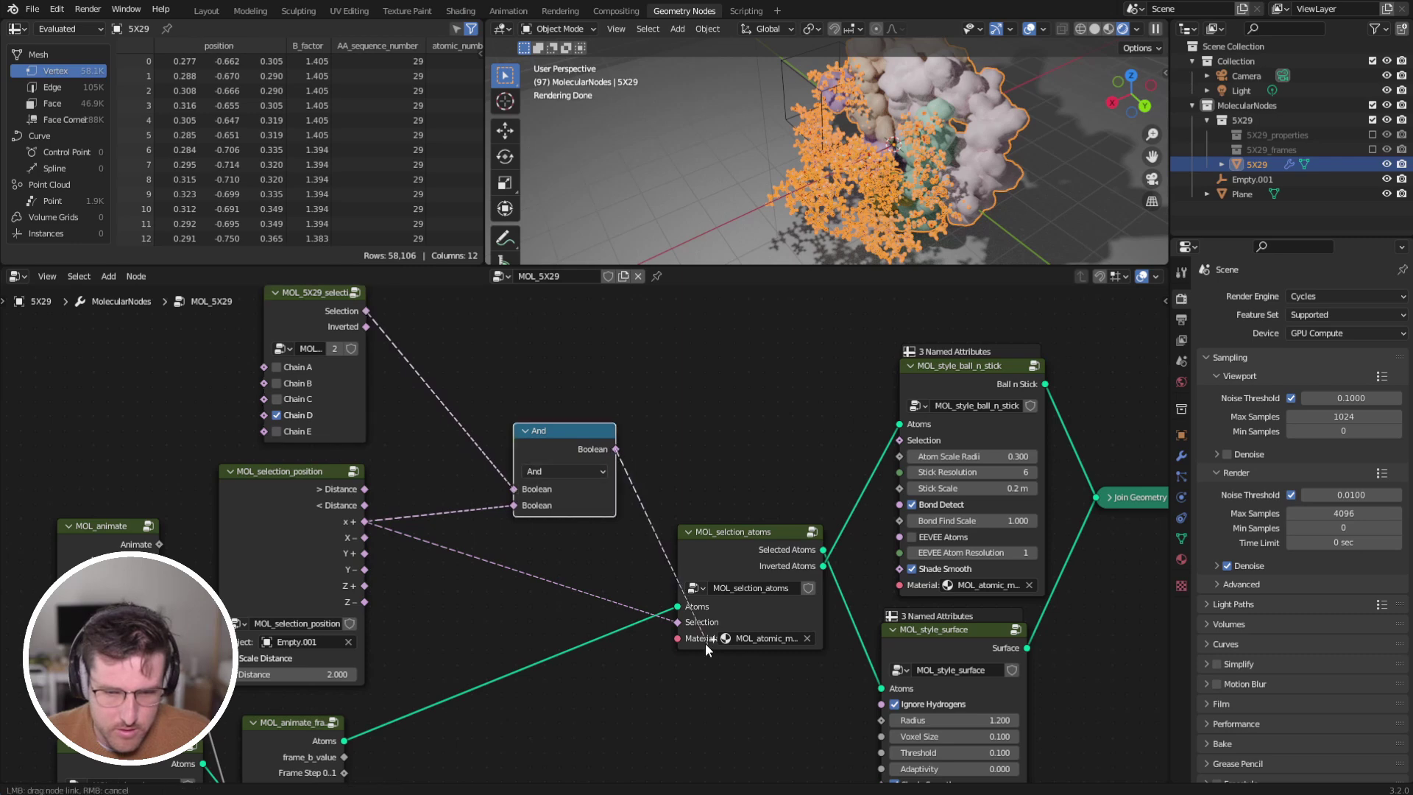
{"action": "left_click_drag", "start_coordinate": [705, 643], "coordinate": [706, 638]}
Duplicate the And node onto the link before MOL_selction_atoms and set the copy's operation to Not.
{"action": "left_click_drag", "start_coordinate": [791, 561], "coordinate": [768, 525]}
{"action": "left_click_drag", "start_coordinate": [574, 453], "coordinate": [512, 456]}
{"action": "key", "text": "shift+d"}
{"action": "left_click", "coordinate": [610, 482]}
{"action": "left_click", "coordinate": [654, 501]}
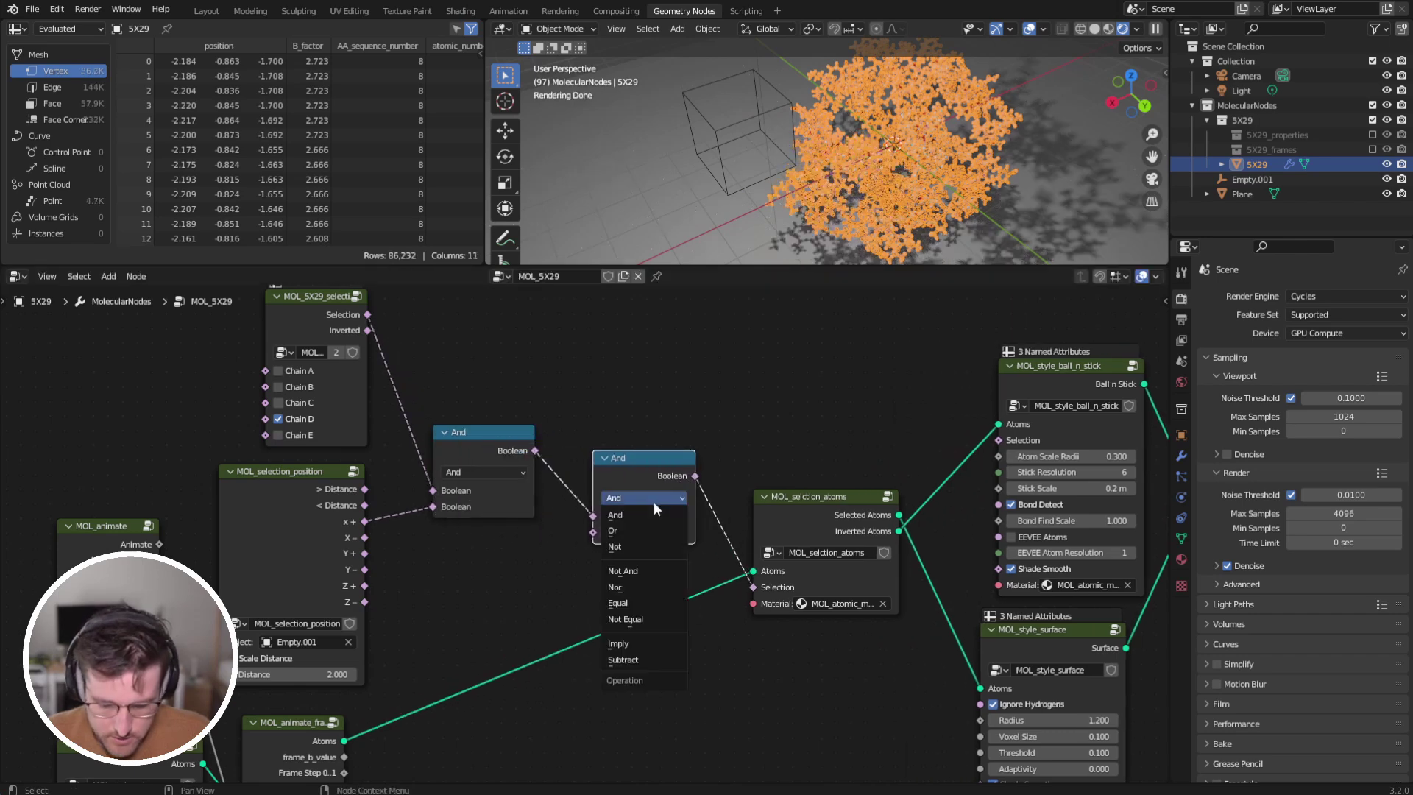
{"action": "left_click", "coordinate": [615, 547]}
Feed the And node from the X − position output and move the cube empty along the X axis.
{"action": "middle_click_drag", "start_coordinate": [849, 193], "coordinate": [812, 193]}
{"action": "scroll", "coordinate": [758, 124], "scroll_direction": "down", "scroll_amount": 2}
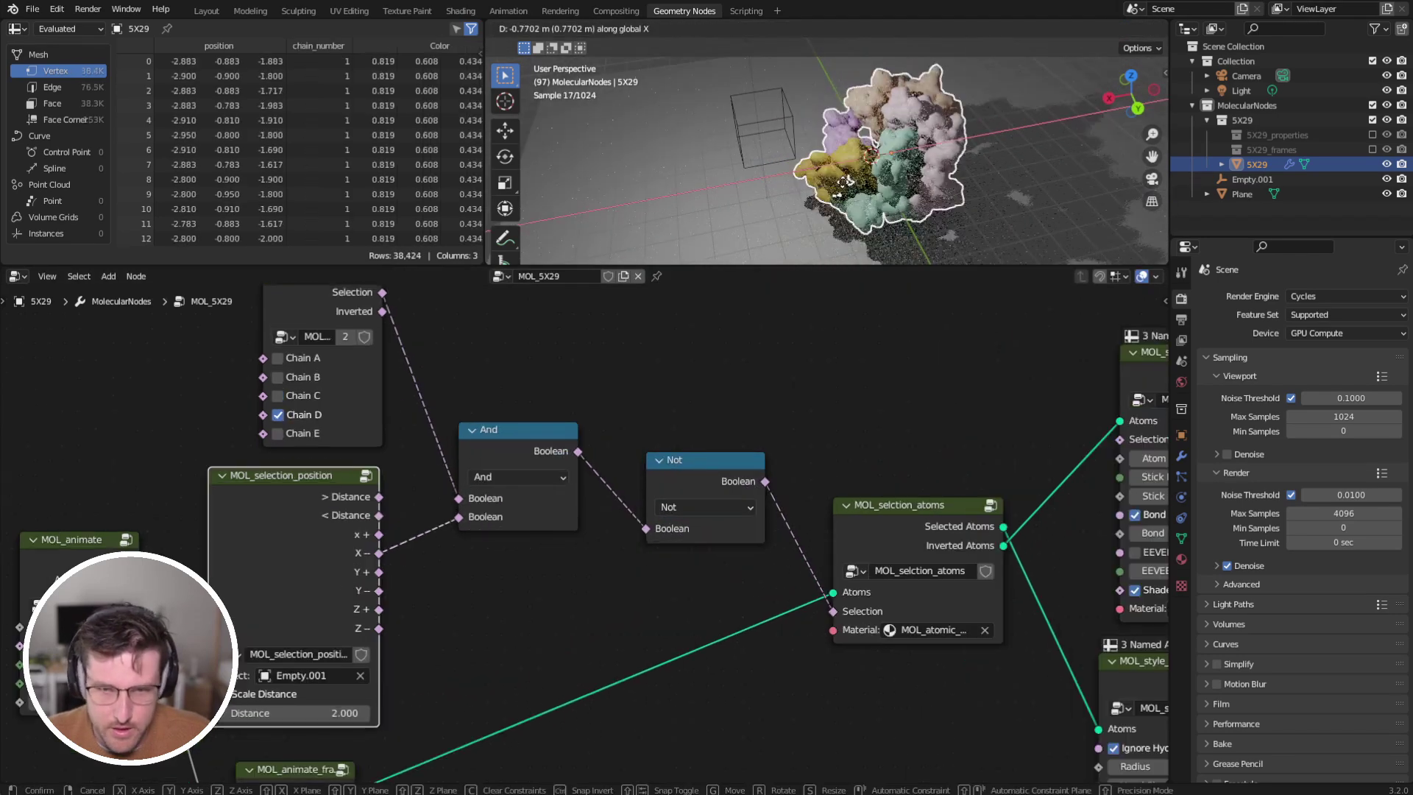
{"action": "right_click", "coordinate": [793, 145]}
{"action": "left_click", "coordinate": [794, 149]}
{"action": "key", "text": "g"}
{"action": "key", "text": "x"}
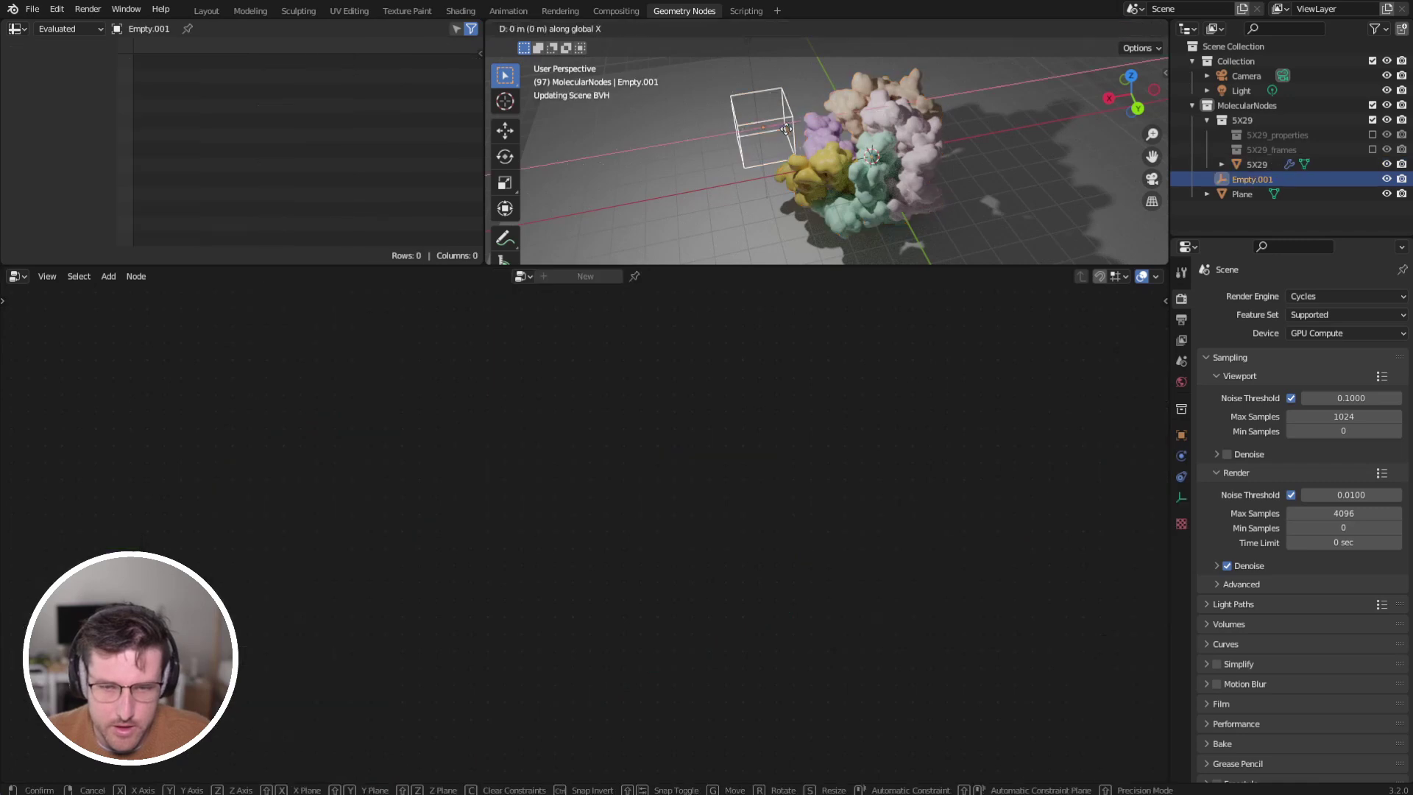
{"action": "left_click", "coordinate": [806, 163]}
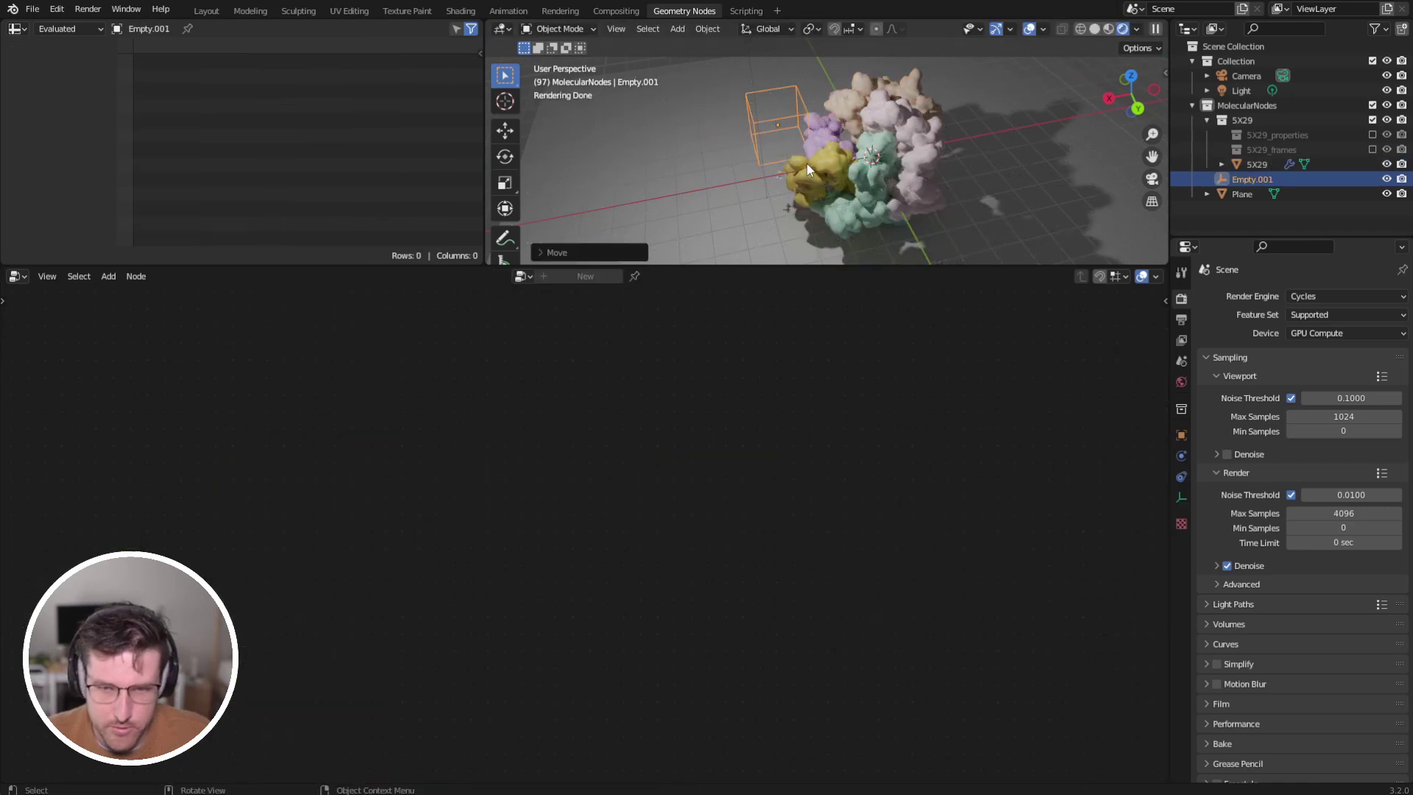
Reselect the protein and pin its MOL_5X29 node tree in the node editor.
{"action": "scroll", "coordinate": [810, 160], "scroll_direction": "up", "scroll_amount": 3}
{"action": "scroll", "coordinate": [828, 141], "scroll_direction": "down", "scroll_amount": 3}
{"action": "left_click", "coordinate": [799, 216]}
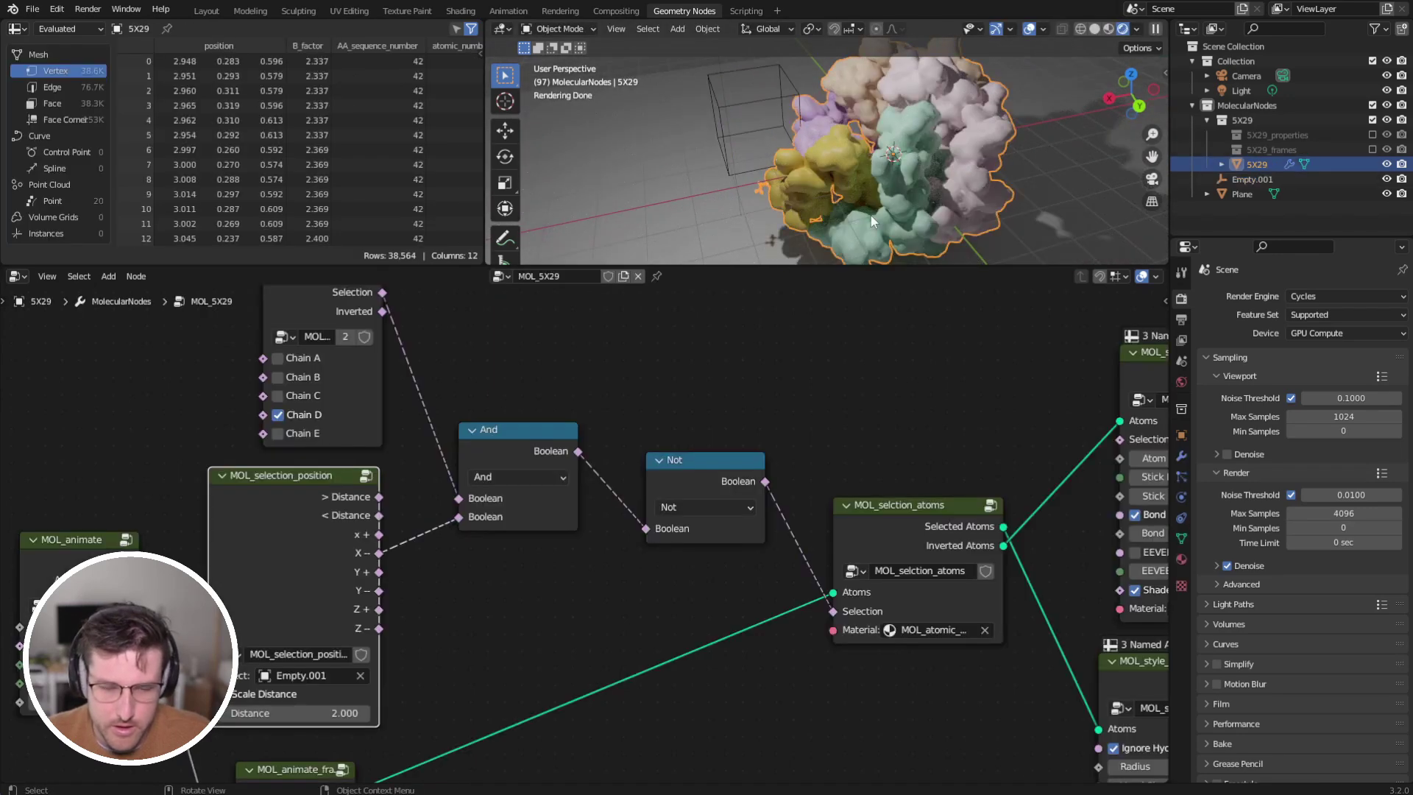
{"action": "middle_click_drag", "start_coordinate": [871, 215], "coordinate": [860, 171]}
{"action": "left_click", "coordinate": [775, 99]}
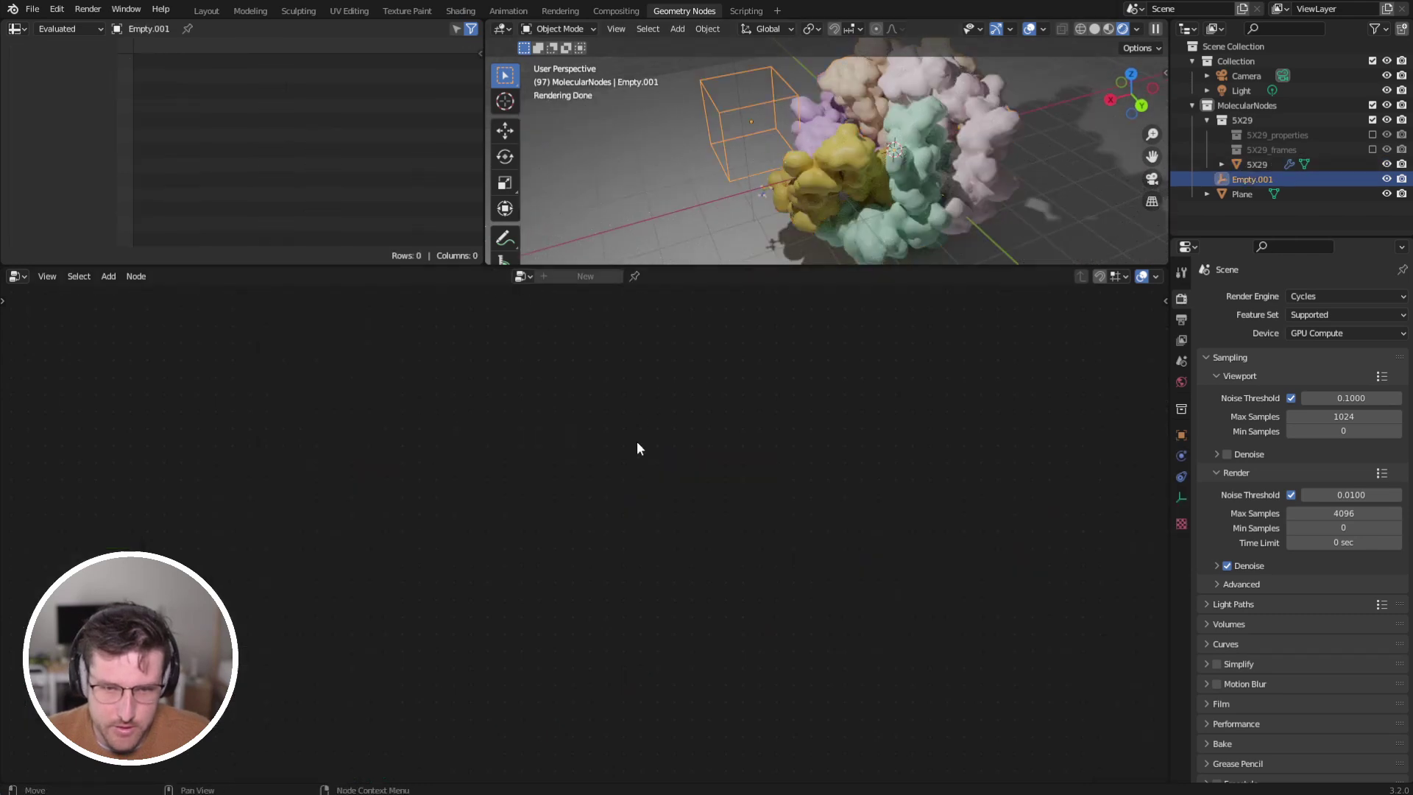
{"action": "left_click", "coordinate": [774, 206]}
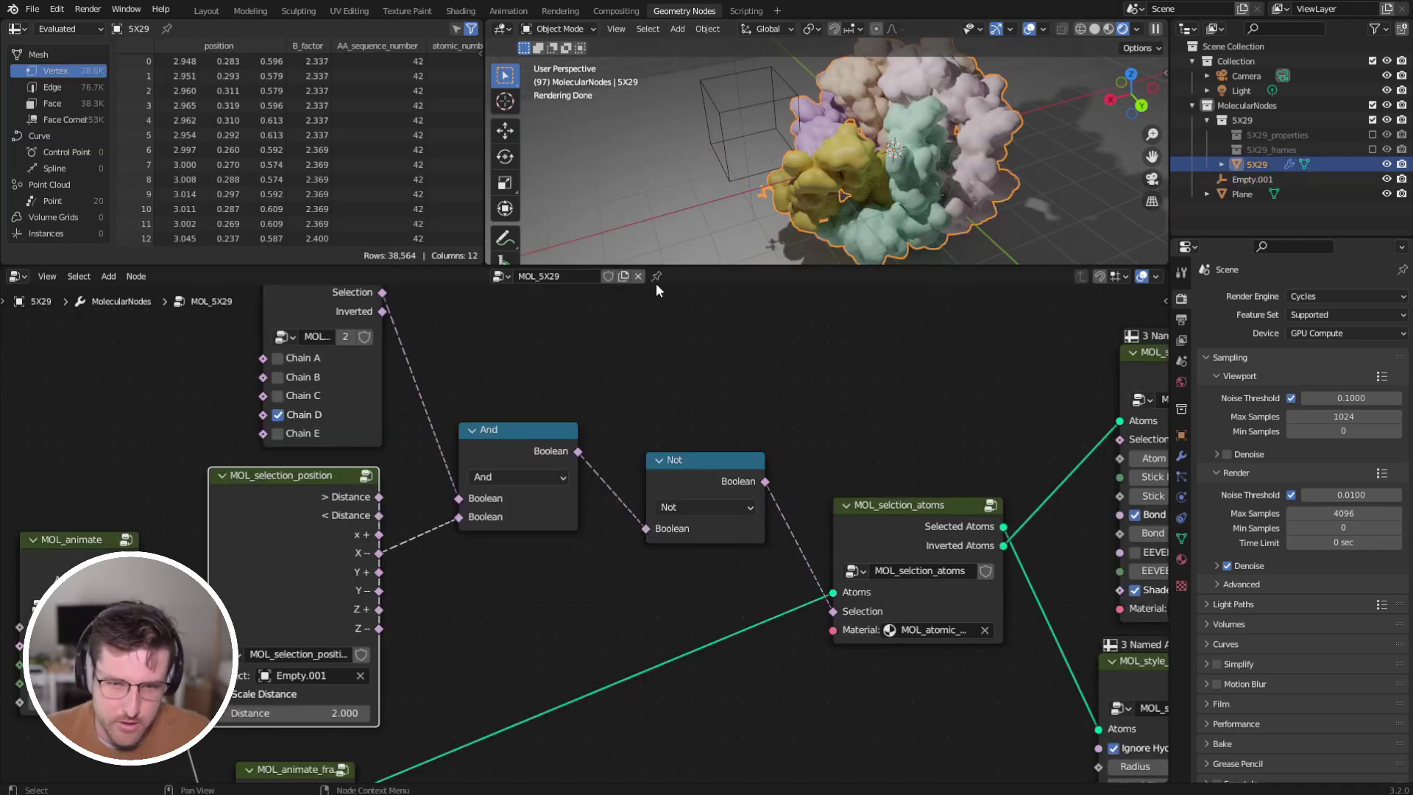
{"action": "left_click", "coordinate": [732, 170]}
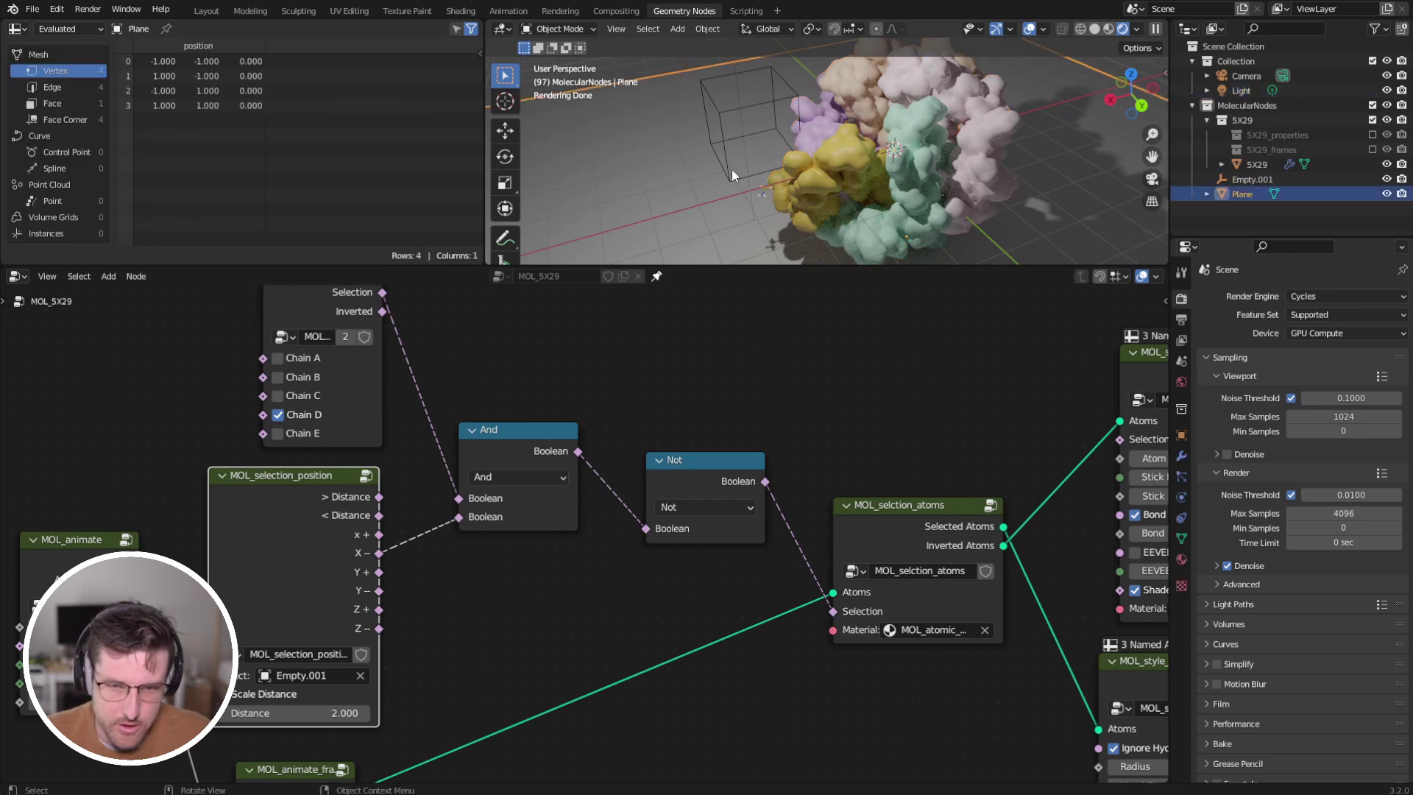
Select the cube empty and slide it along the X axis across Chain D with the node tree pinned.
{"action": "left_click", "coordinate": [774, 100]}
{"action": "key", "text": "x"}
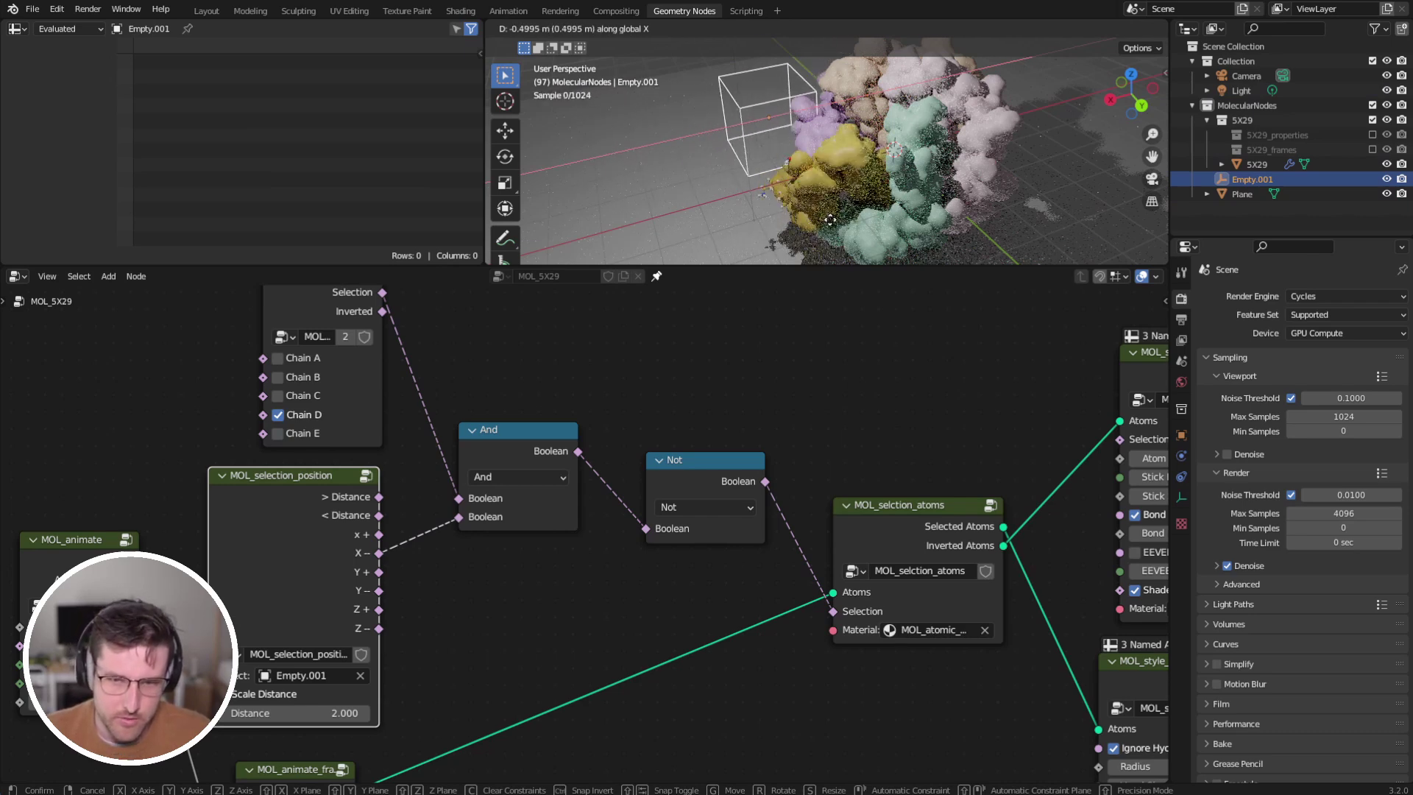
{"action": "left_click", "coordinate": [571, 257]}
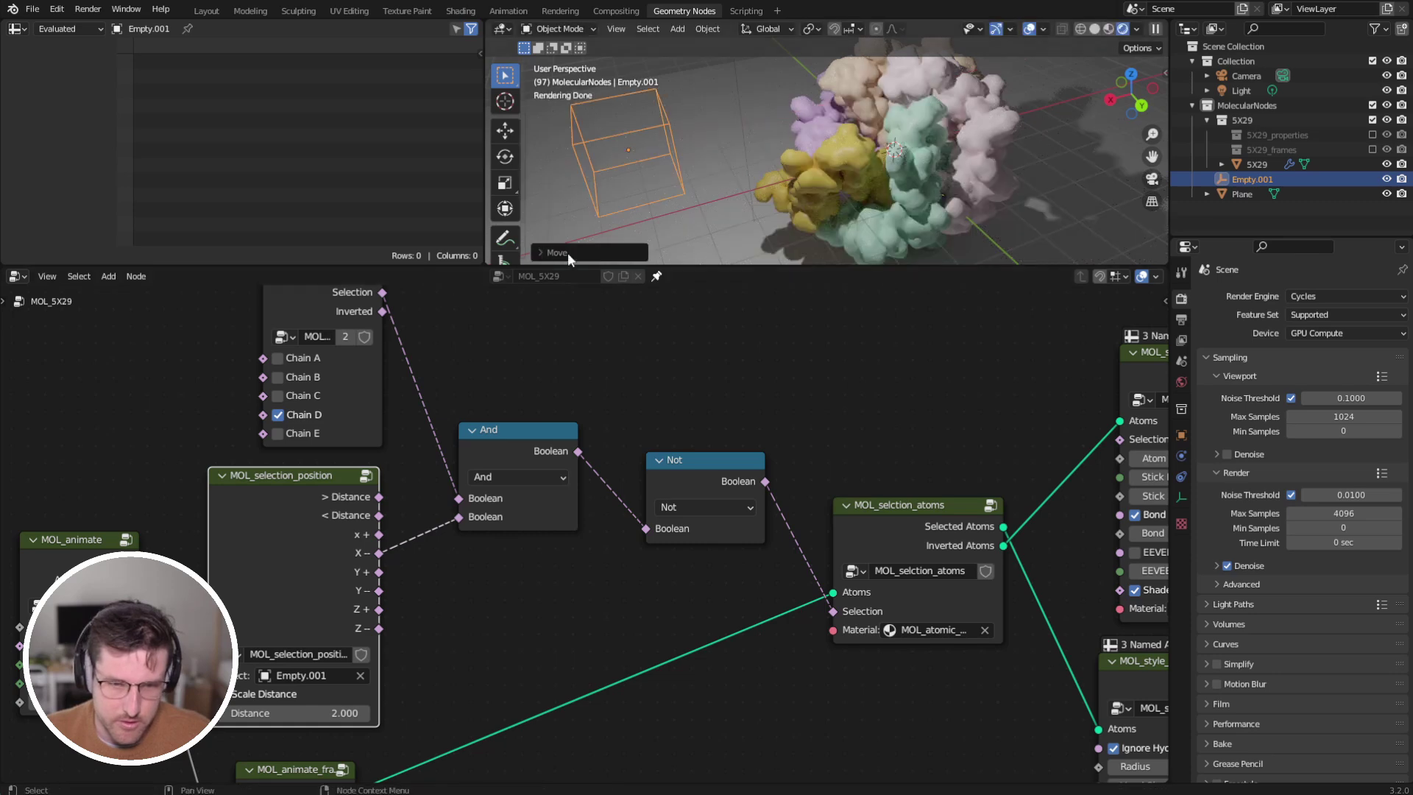
Switch the 3D viewport to Rendered shading and frame the whole protein together with the empty.
{"action": "key", "text": "z"}
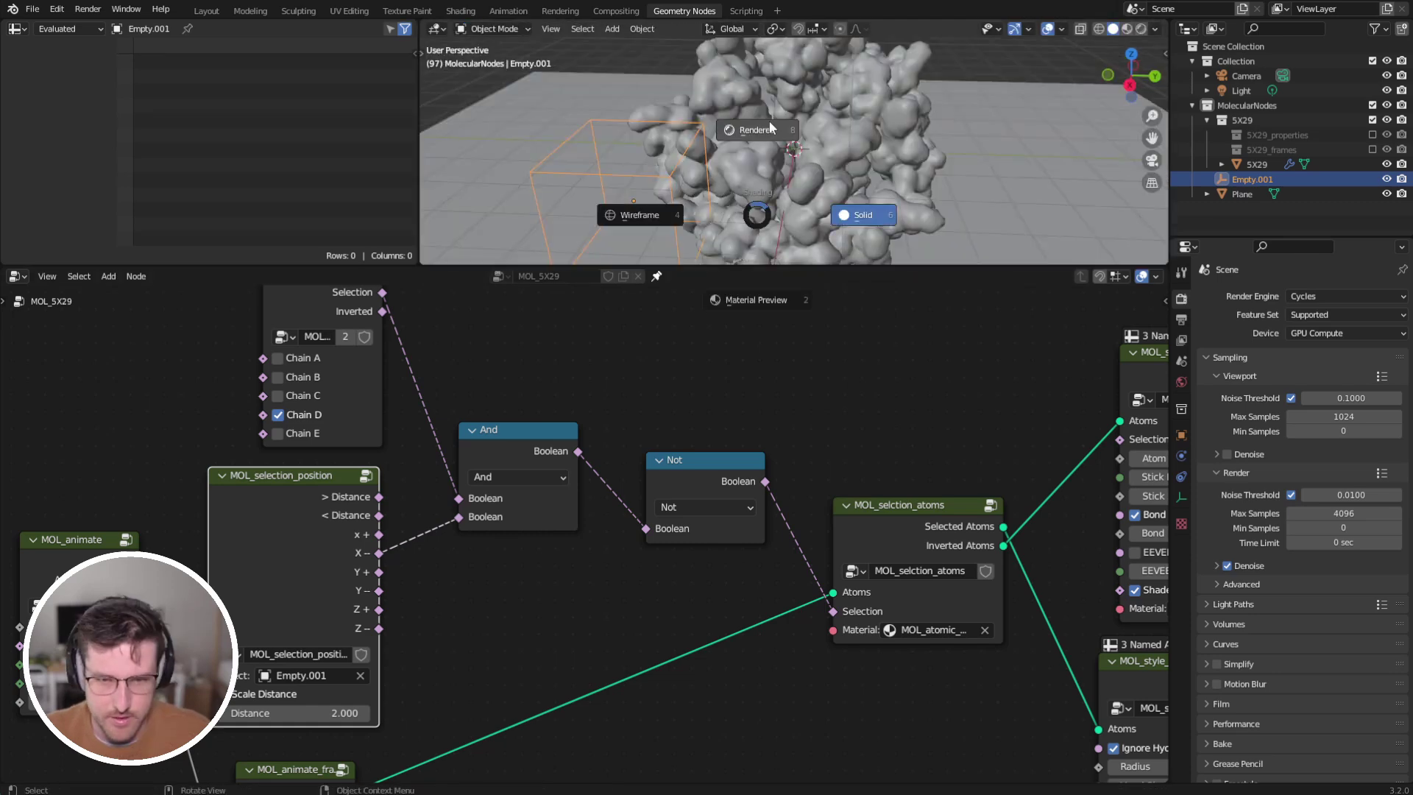
{"action": "left_click", "coordinate": [768, 127]}
{"action": "mouse_move", "coordinate": [672, 171]}
{"action": "middle_mouse_down"}
{"action": "mouse_move", "coordinate": [742, 157]}
{"action": "mouse_move", "coordinate": [704, 193]}
{"action": "middle_mouse_up"}
{"action": "scroll", "coordinate": [742, 157], "scroll_direction": "down", "scroll_amount": 2}
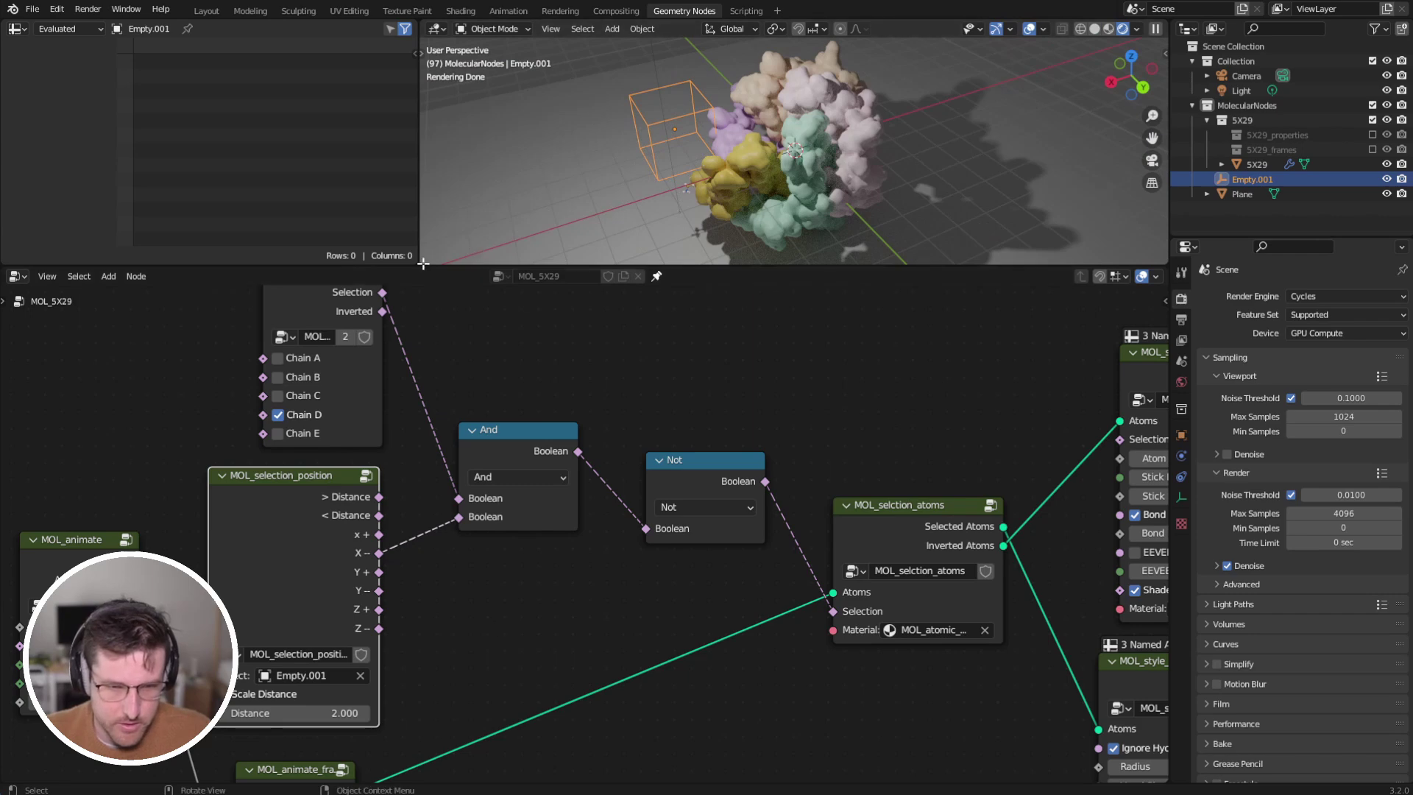
Split off a narrow area beneath the 3D viewport and change it to a Dope Sheet editor.
{"action": "left_click_drag", "start_coordinate": [423, 264], "coordinate": [468, 210]}
{"action": "key", "text": "shift+F12"}
{"action": "key", "text": "shift+F12"}
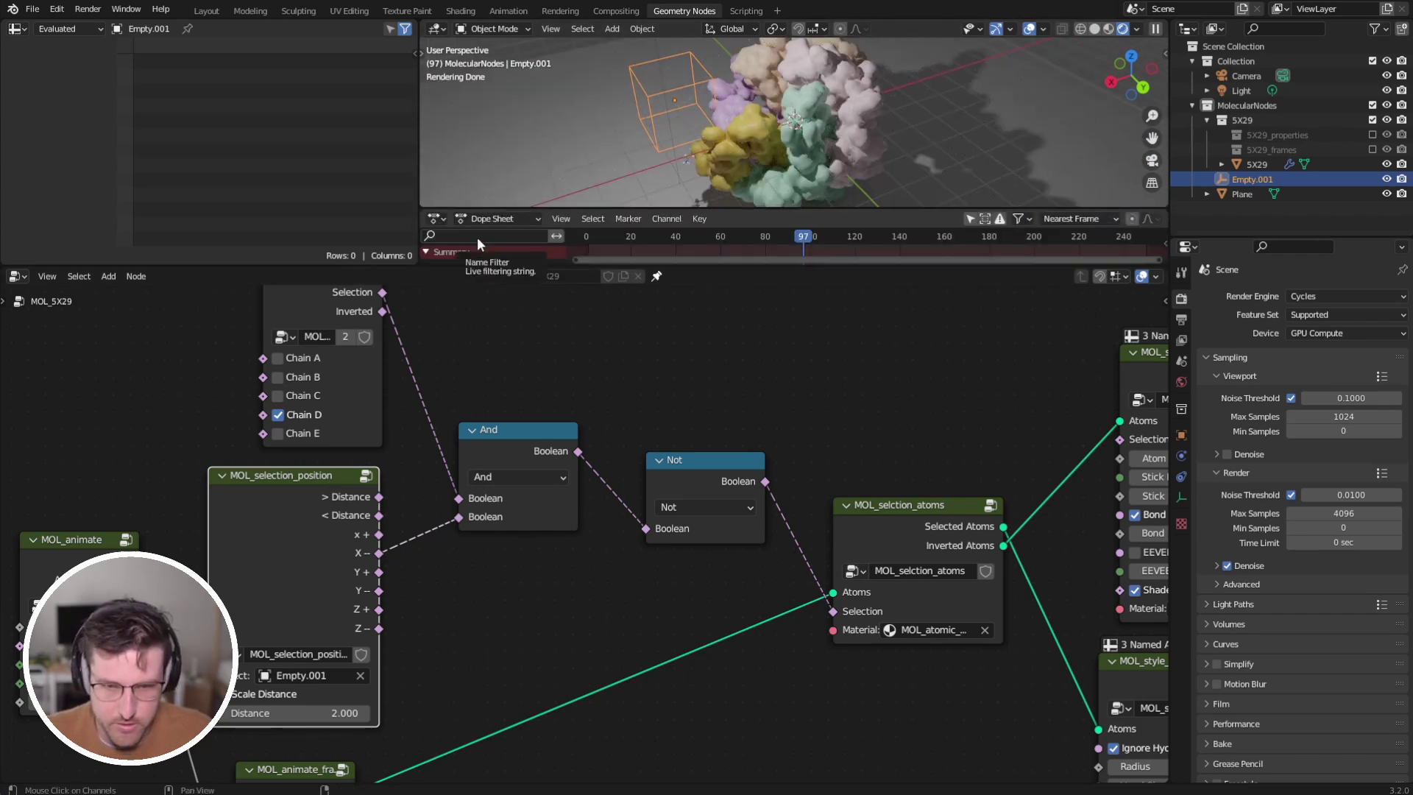
With the Dope Sheet area as a Timeline, move the empty further from the protein and insert a Location keyframe at frame 1.
{"action": "left_click", "coordinate": [589, 241]}
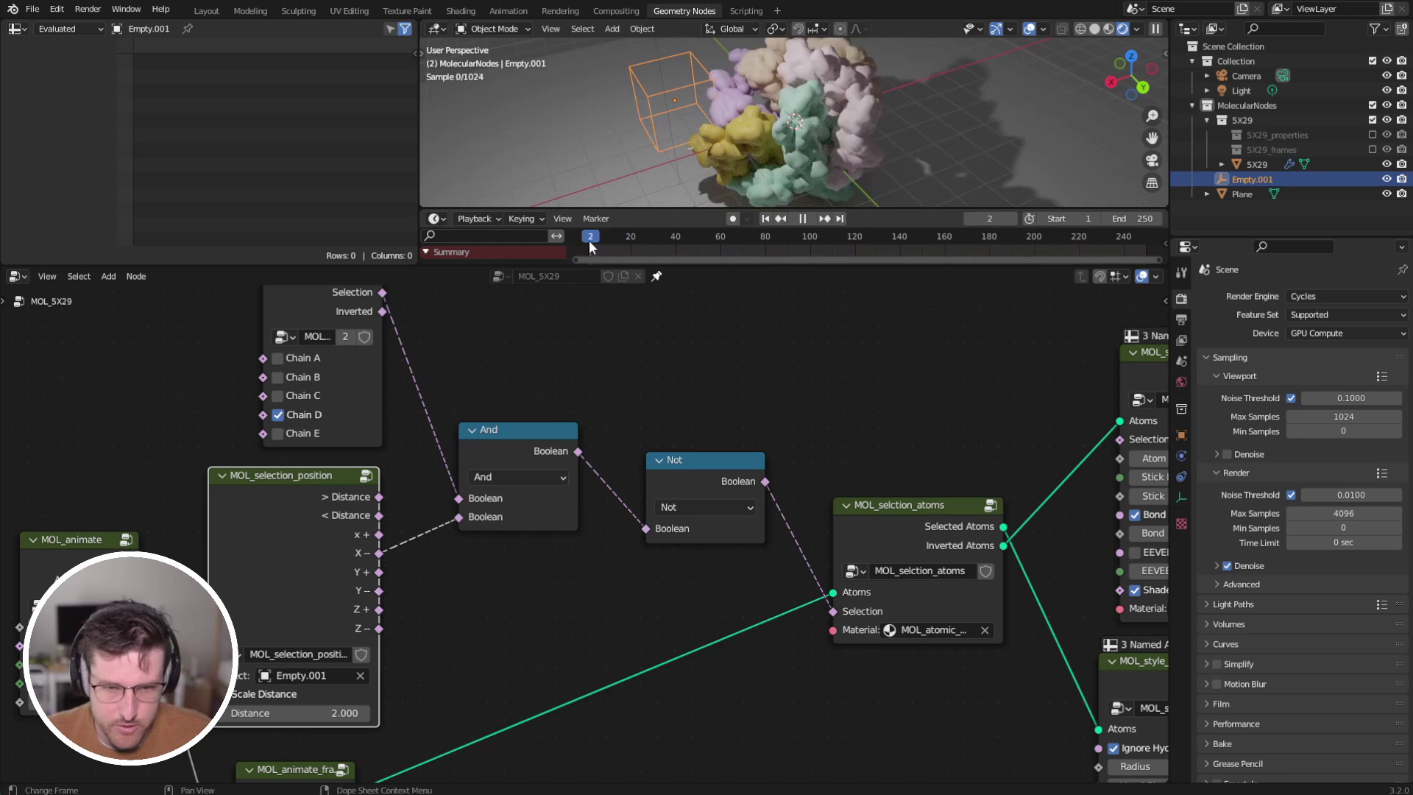
{"action": "left_click_drag", "start_coordinate": [657, 108], "coordinate": [610, 145]}
{"action": "key", "text": "i"}
{"action": "left_click", "coordinate": [611, 147]}
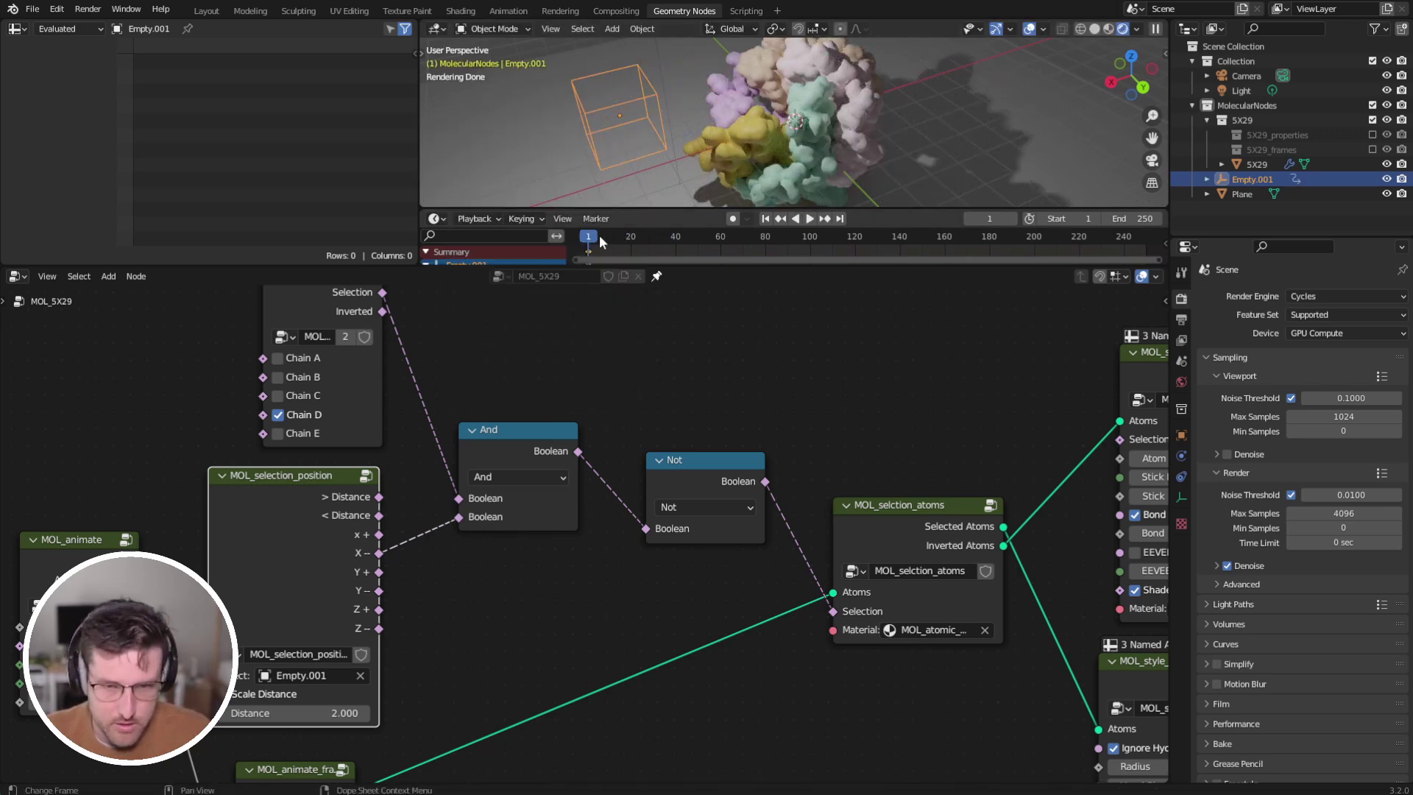
At frame 249, move the empty about -12.3 m along X past the protein and insert a Location keyframe.
{"action": "left_click_drag", "start_coordinate": [585, 239], "coordinate": [1148, 237]}
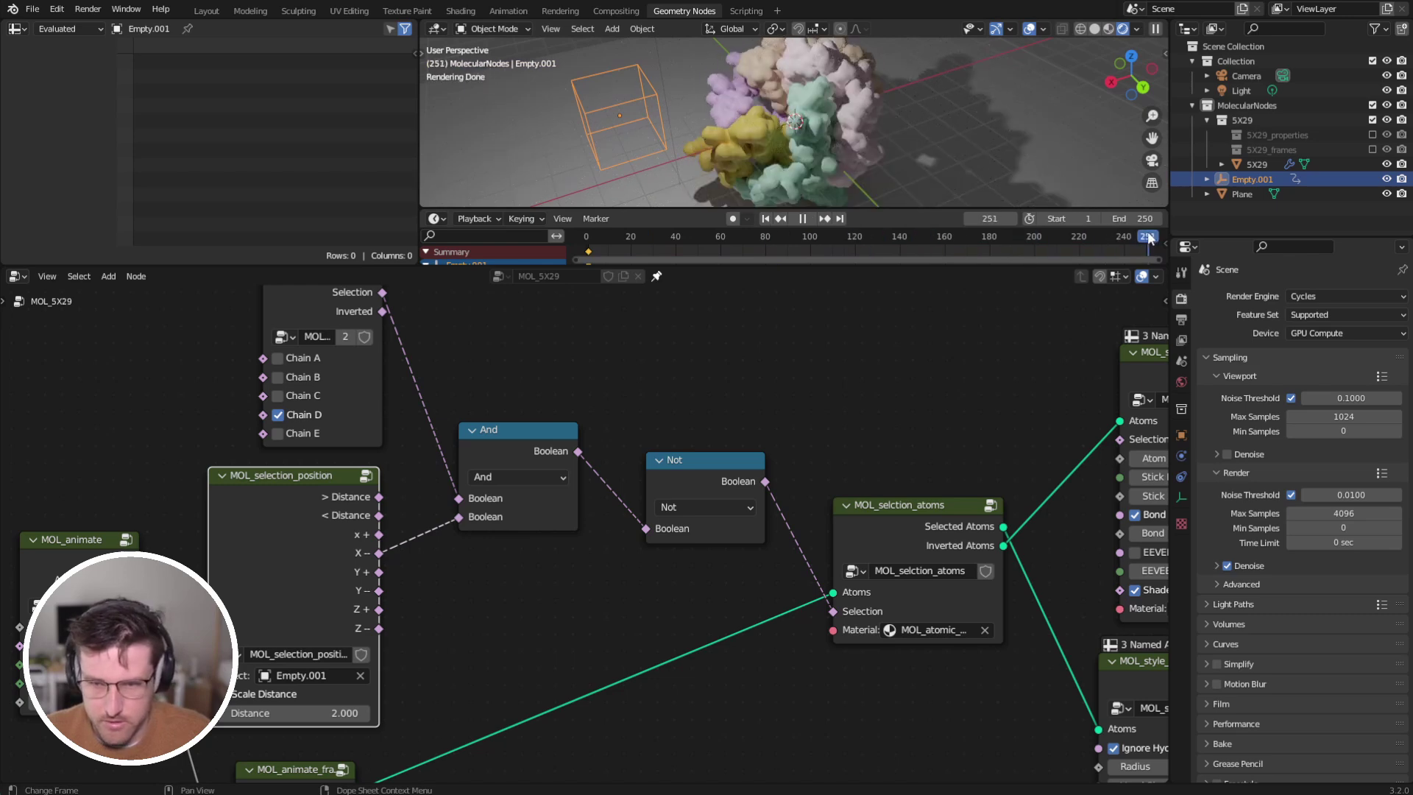
{"action": "key", "text": "g"}
{"action": "key", "text": "x"}
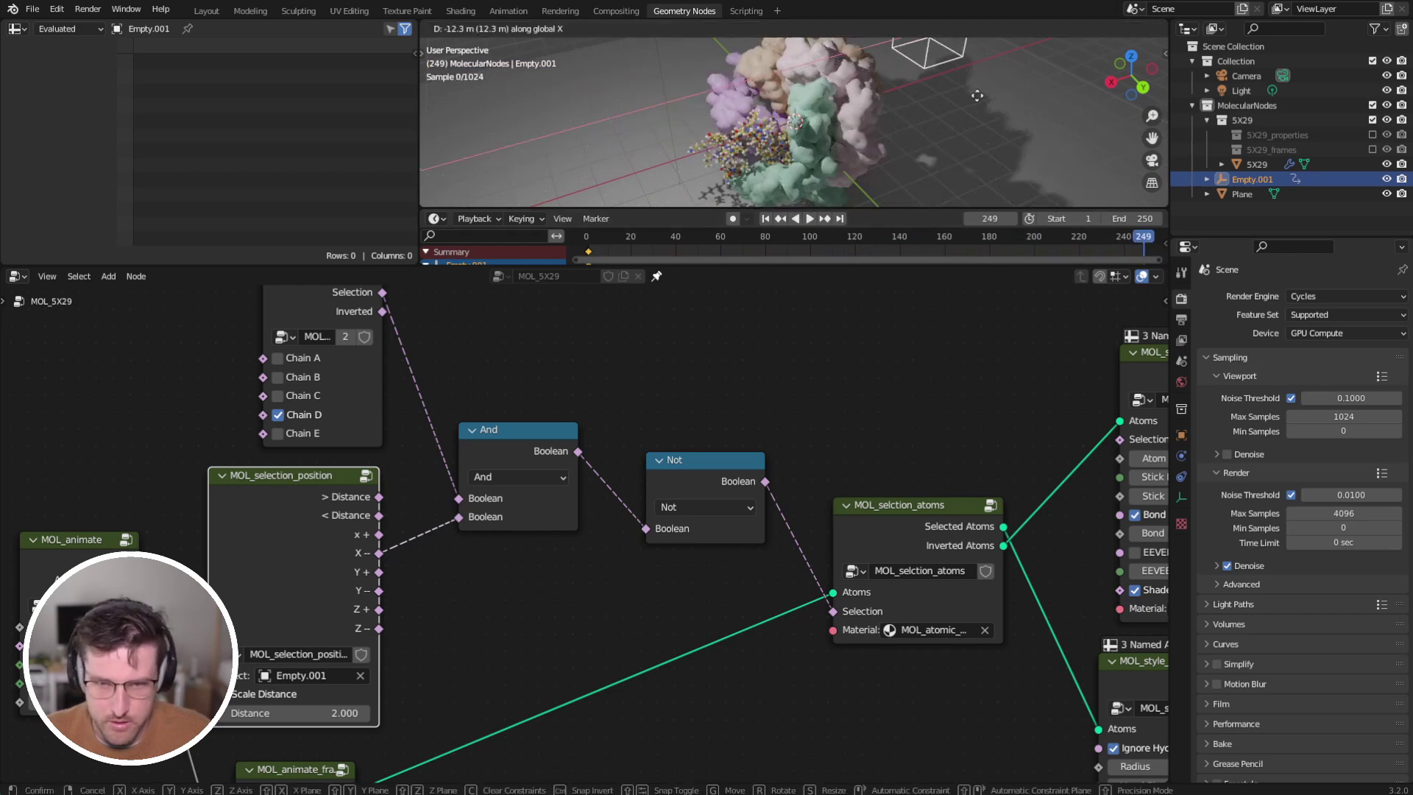
{"action": "left_click", "coordinate": [978, 100]}
{"action": "key", "text": "i"}
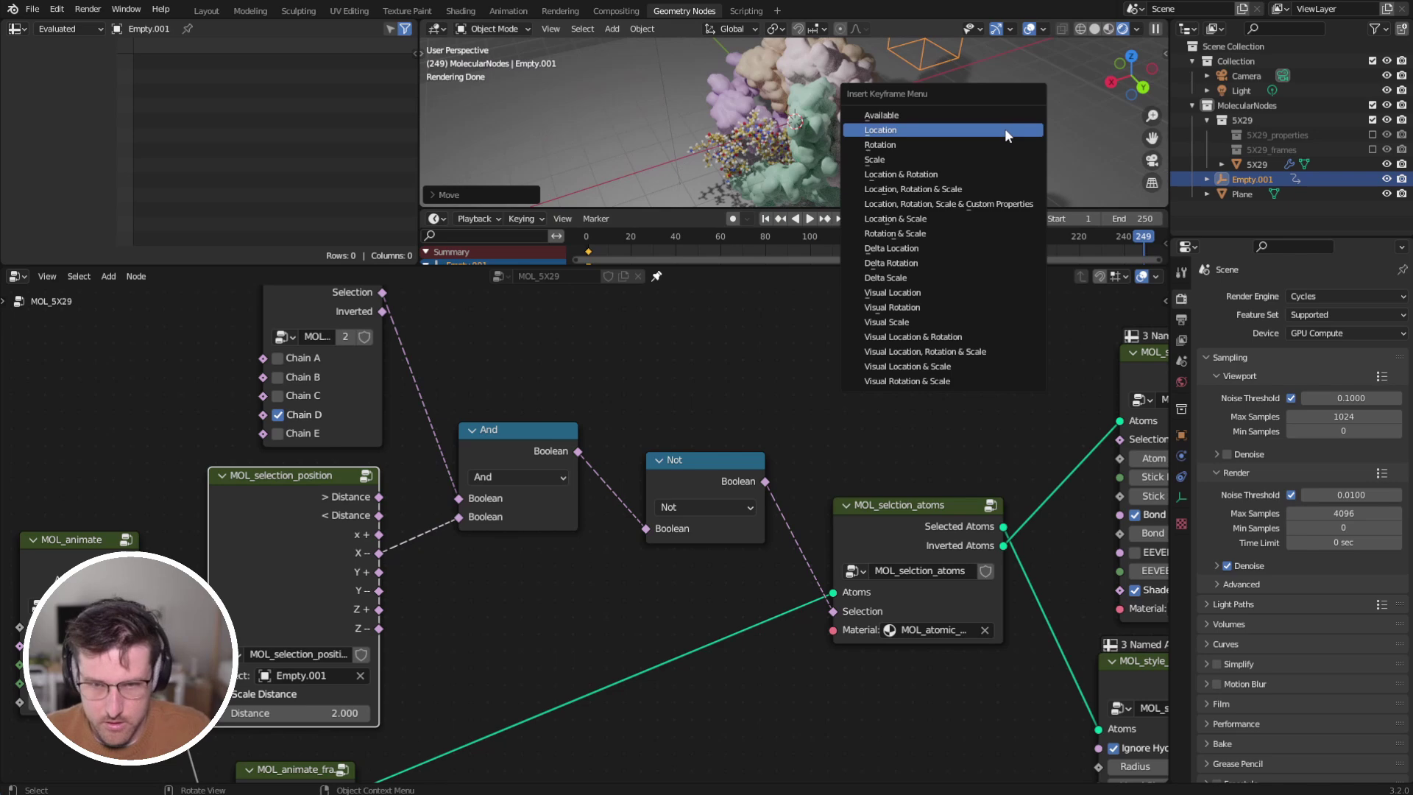
{"action": "left_click", "coordinate": [1004, 128]}
Play the animation and watch the atoms of Chain D being revealed as the empty passes.
{"action": "key", "text": "space"}
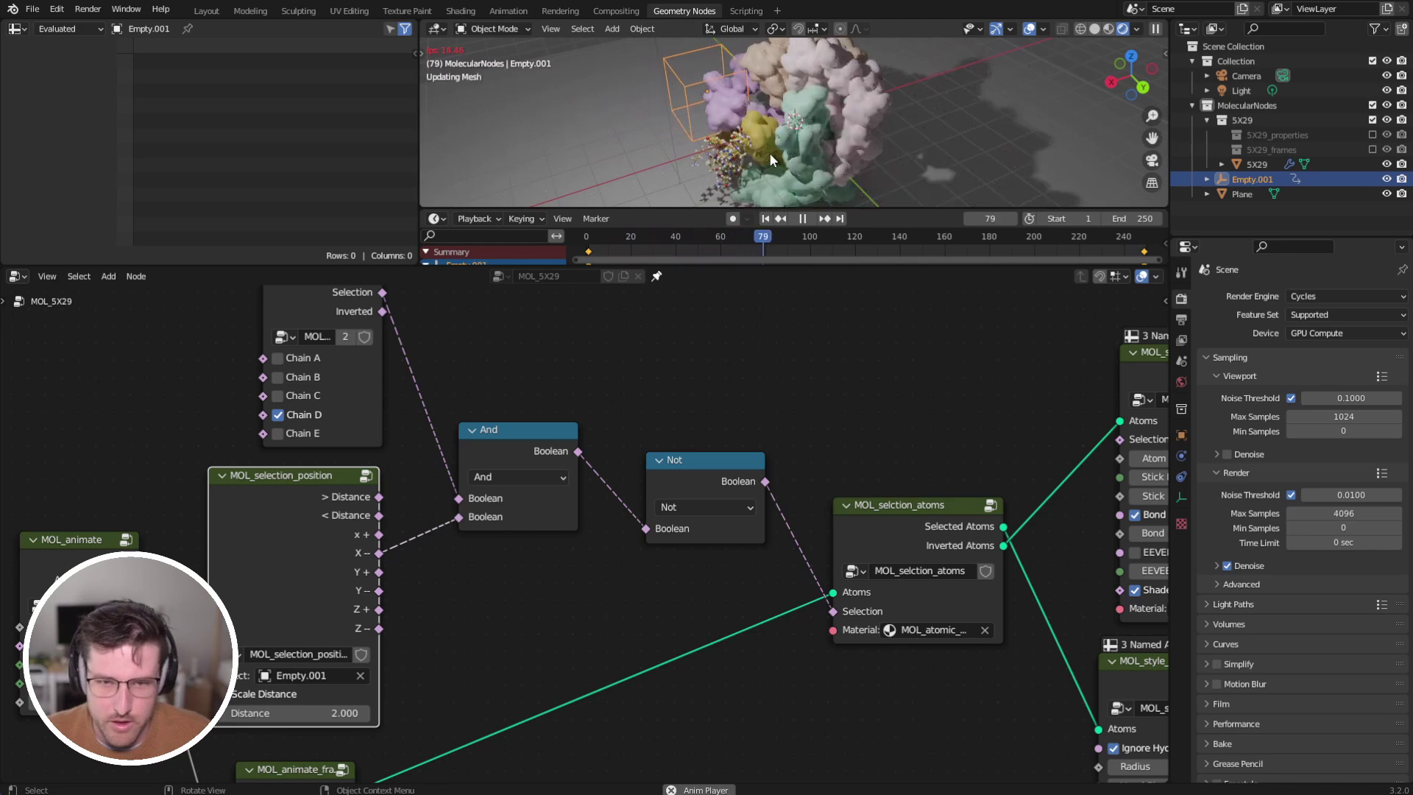
{"action": "middle_click_drag", "start_coordinate": [769, 160], "coordinate": [808, 170]}
{"action": "scroll", "coordinate": [835, 149], "scroll_direction": "up", "scroll_amount": 2}
{"action": "scroll", "coordinate": [828, 71], "scroll_direction": "down", "scroll_amount": 3}
Add a Molecular Nodes Selection Element Name node and place it beneath the MOL_selction_atoms node.
{"action": "scroll", "coordinate": [850, 541], "scroll_direction": "down", "scroll_amount": 3}
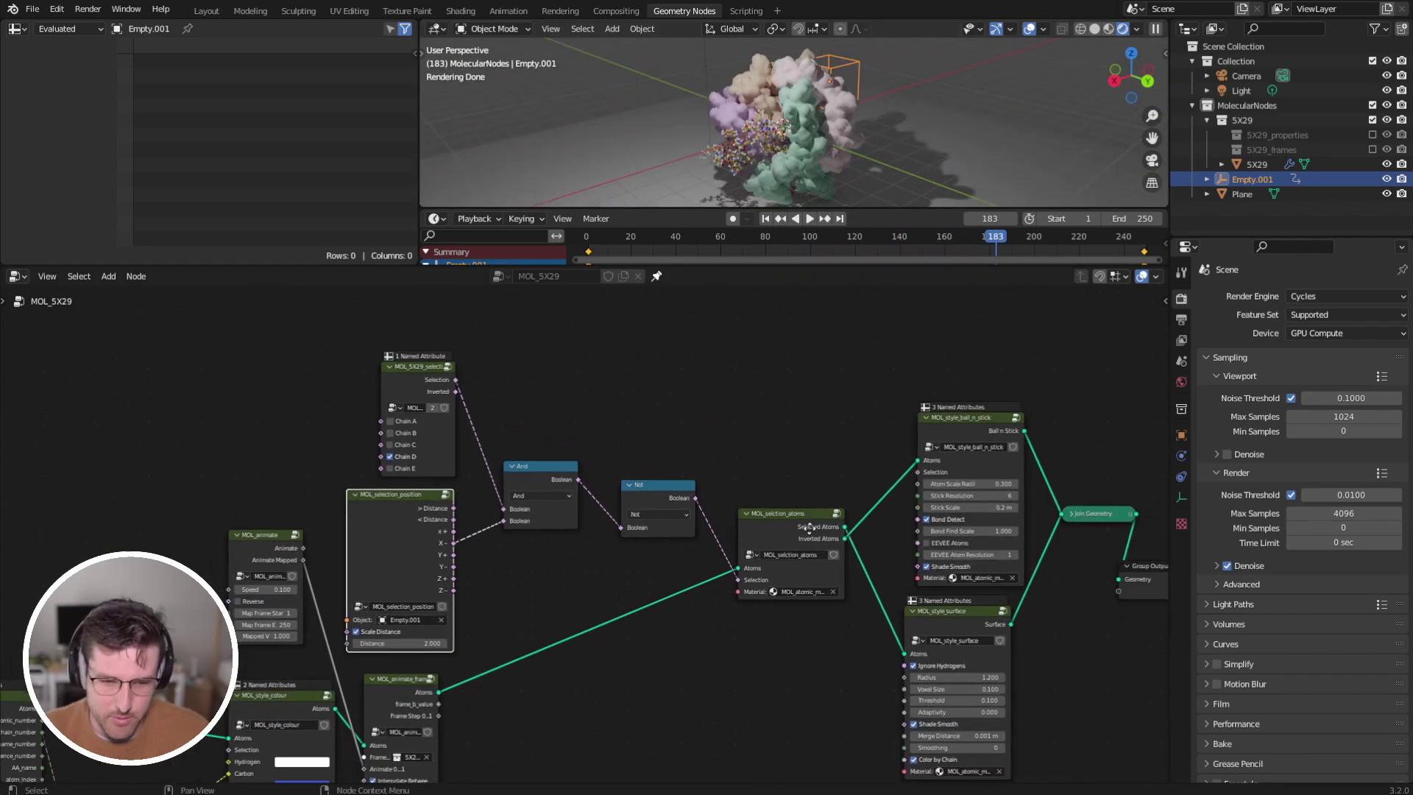
{"action": "key", "text": "shift+a"}
{"action": "mouse_move", "coordinate": [743, 445]}
{"action": "mouse_move", "coordinate": [844, 481]}
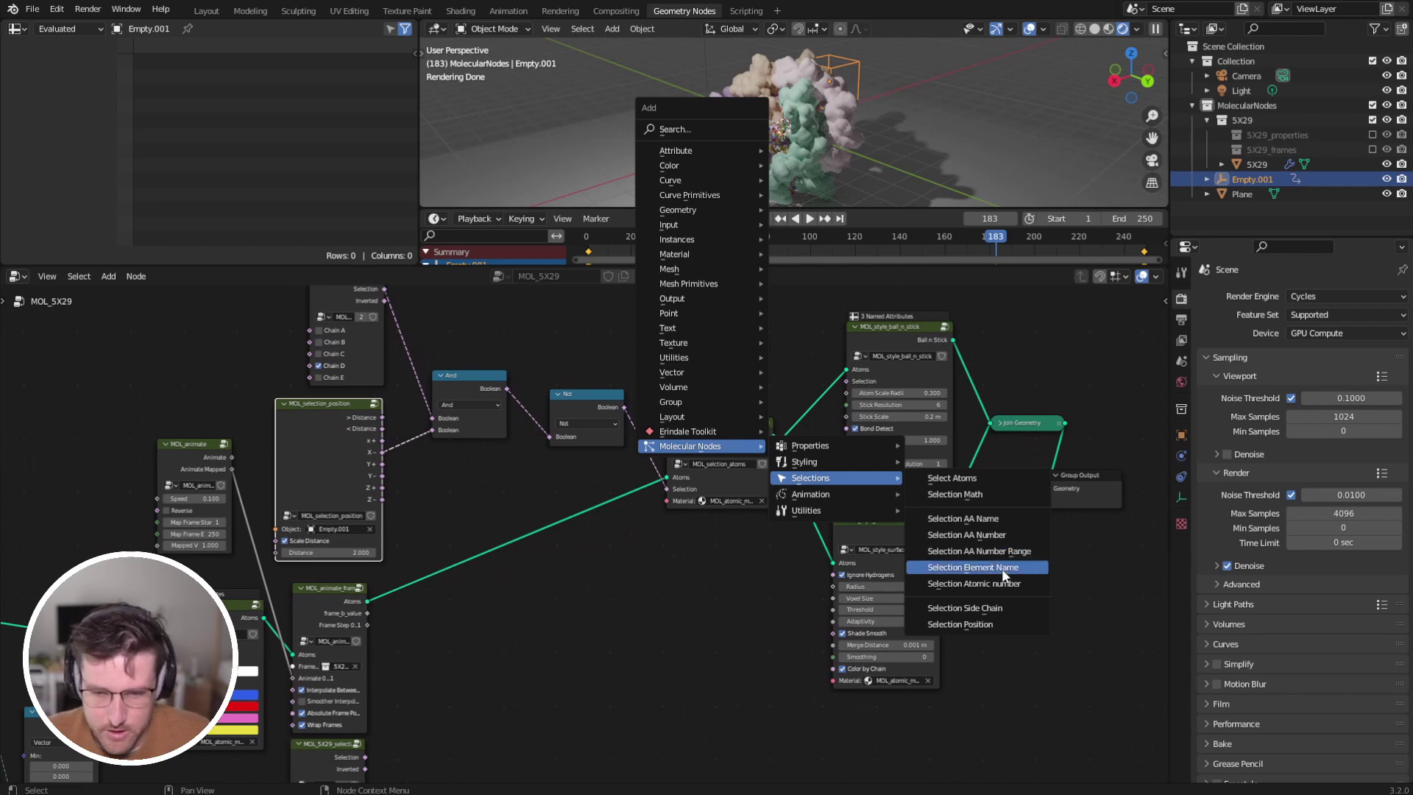
{"action": "left_click", "coordinate": [972, 567]}
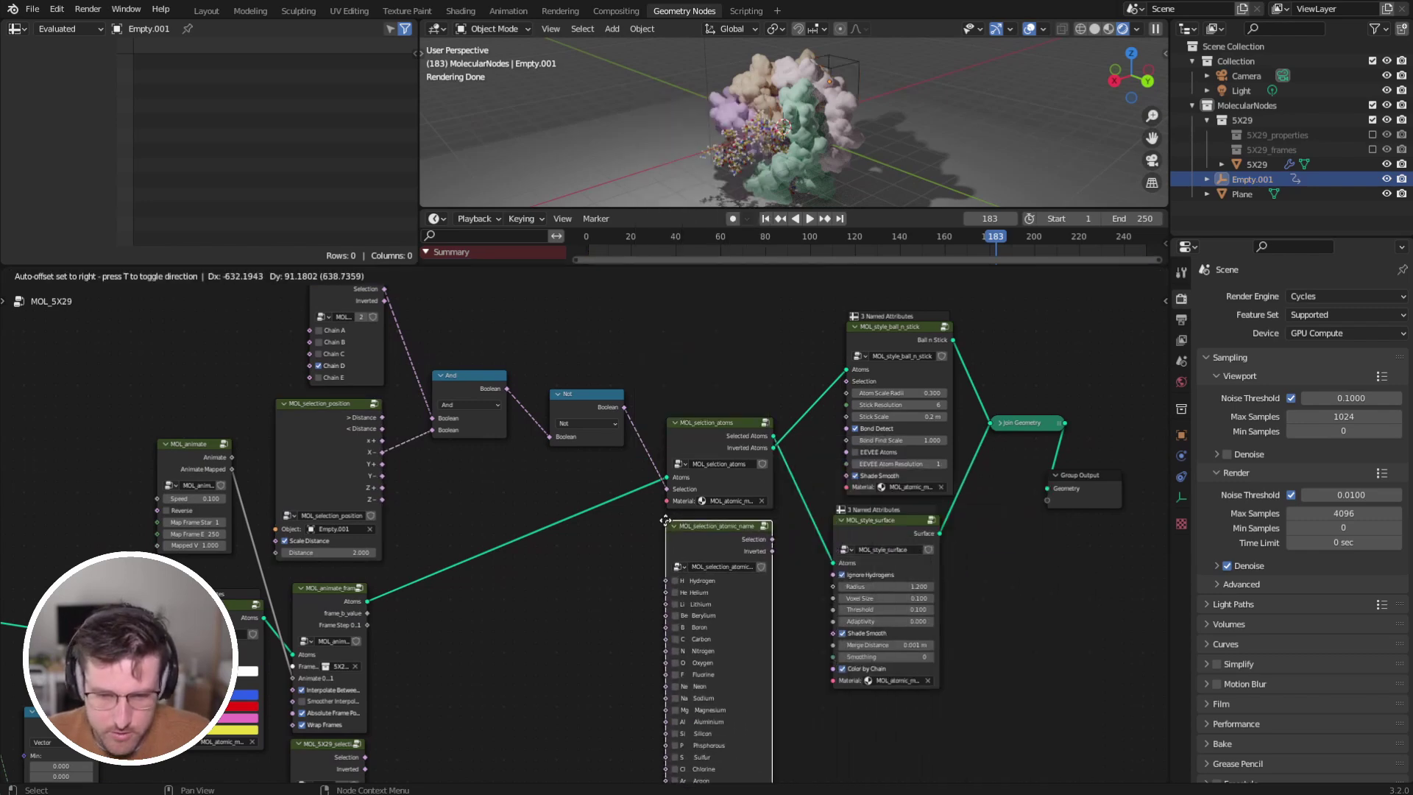
{"action": "middle_click_drag", "start_coordinate": [705, 638], "coordinate": [626, 548]}
{"action": "scroll", "coordinate": [674, 430], "scroll_direction": "up", "scroll_amount": 5}
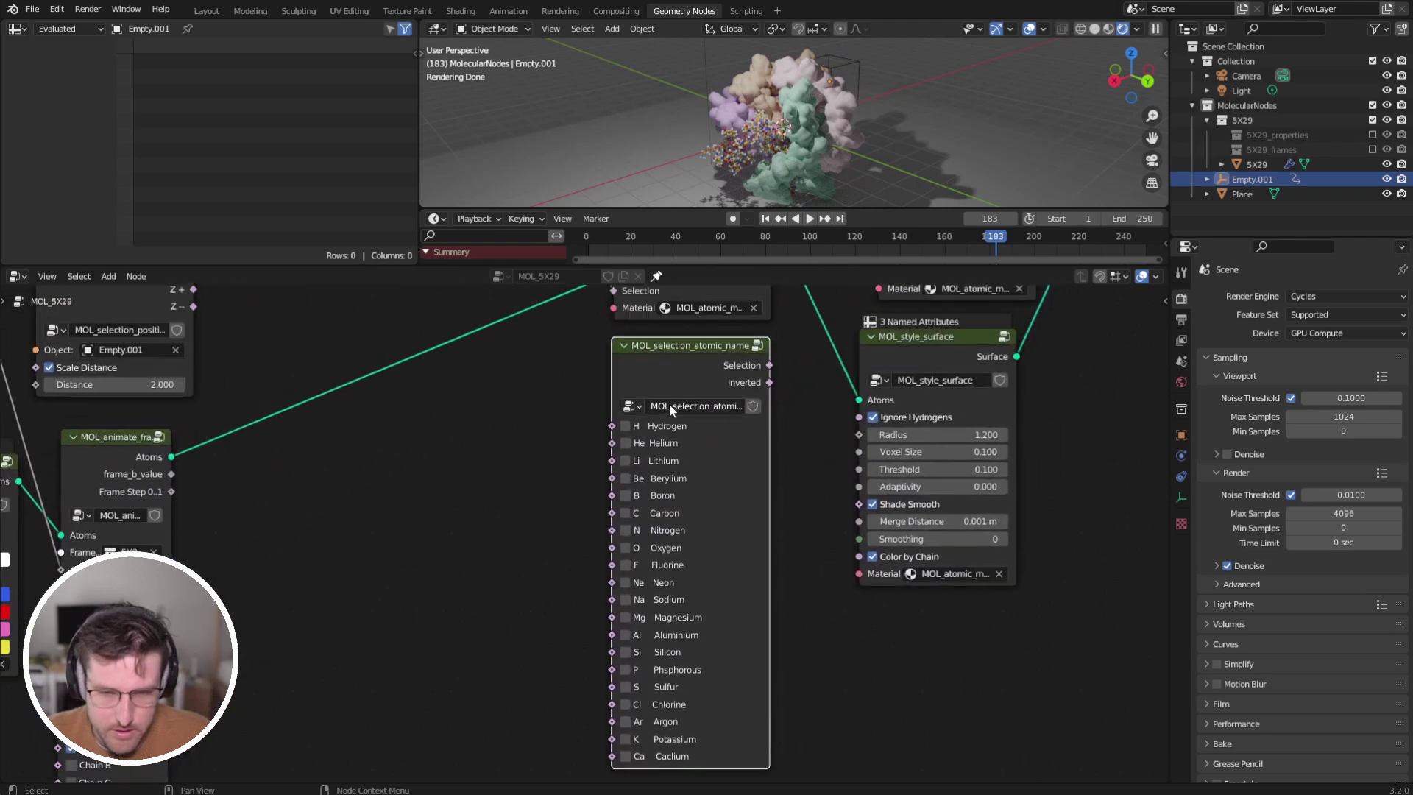
{"action": "left_click_drag", "start_coordinate": [680, 372], "coordinate": [671, 378]}
{"action": "left_click", "coordinate": [658, 362]}
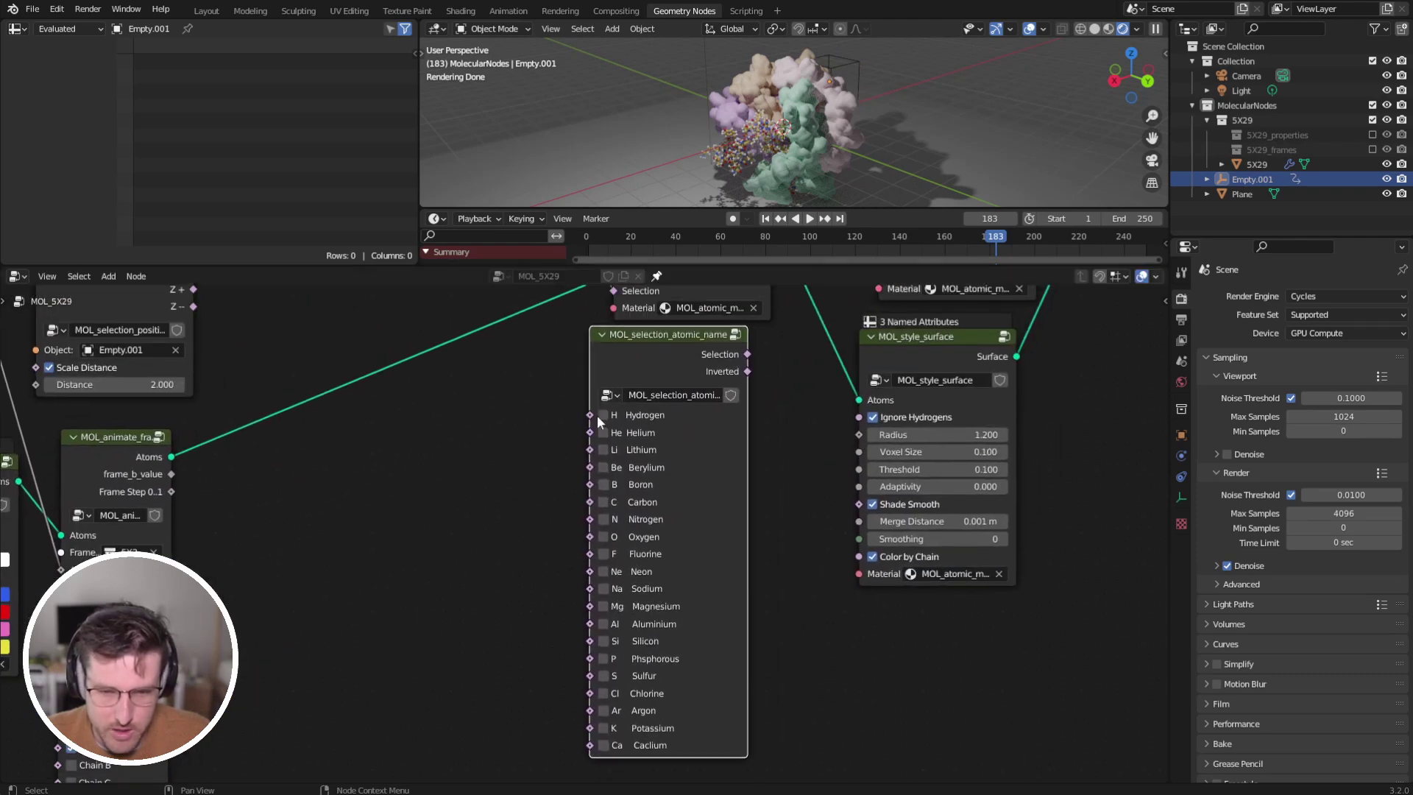
Add a Selection Atomic number node beside the element name selection node and slightly reposition the element name node.
{"action": "key", "text": "shift+a"}
{"action": "mouse_move", "coordinate": [443, 427]}
{"action": "mouse_move", "coordinate": [545, 461]}
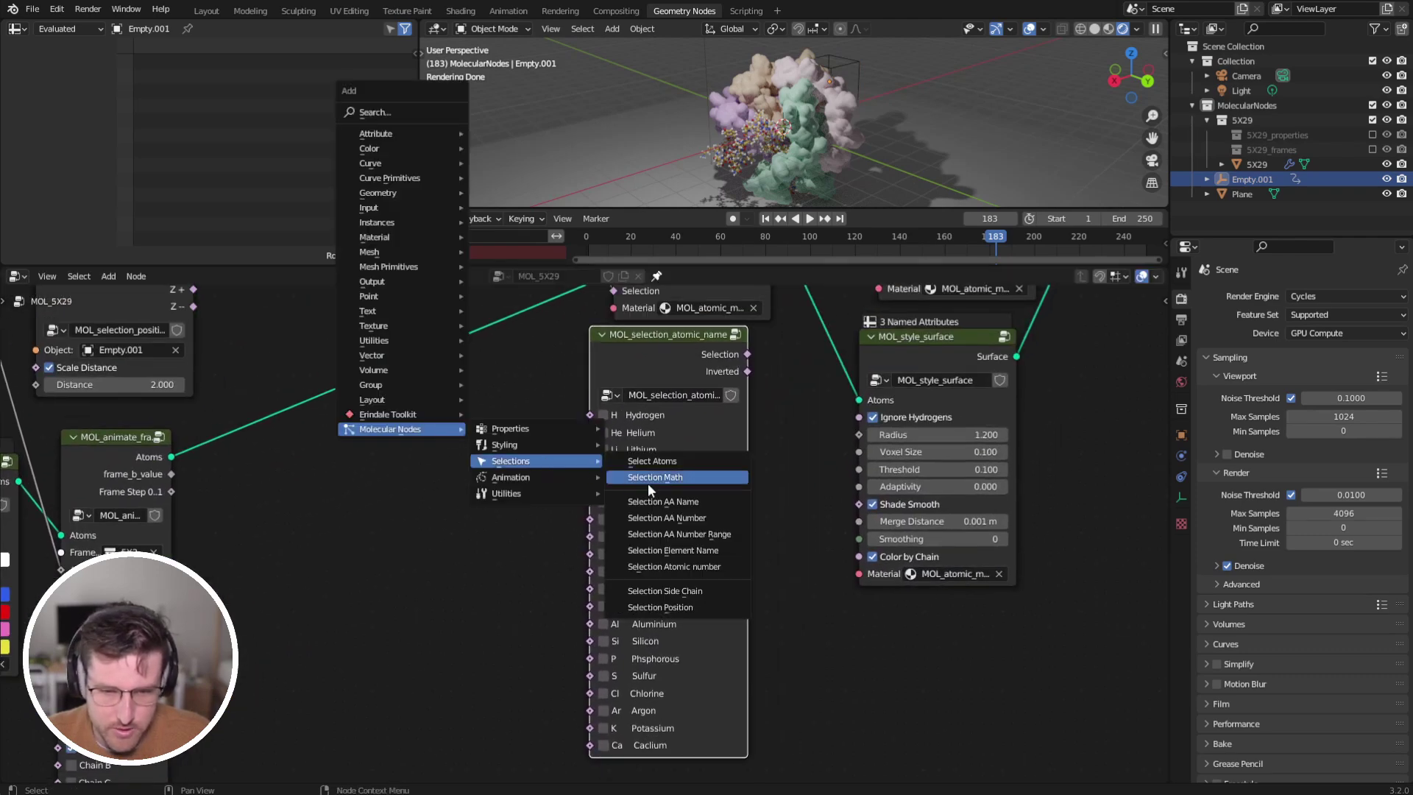
{"action": "left_click", "coordinate": [714, 567]}
{"action": "left_click", "coordinate": [456, 452]}
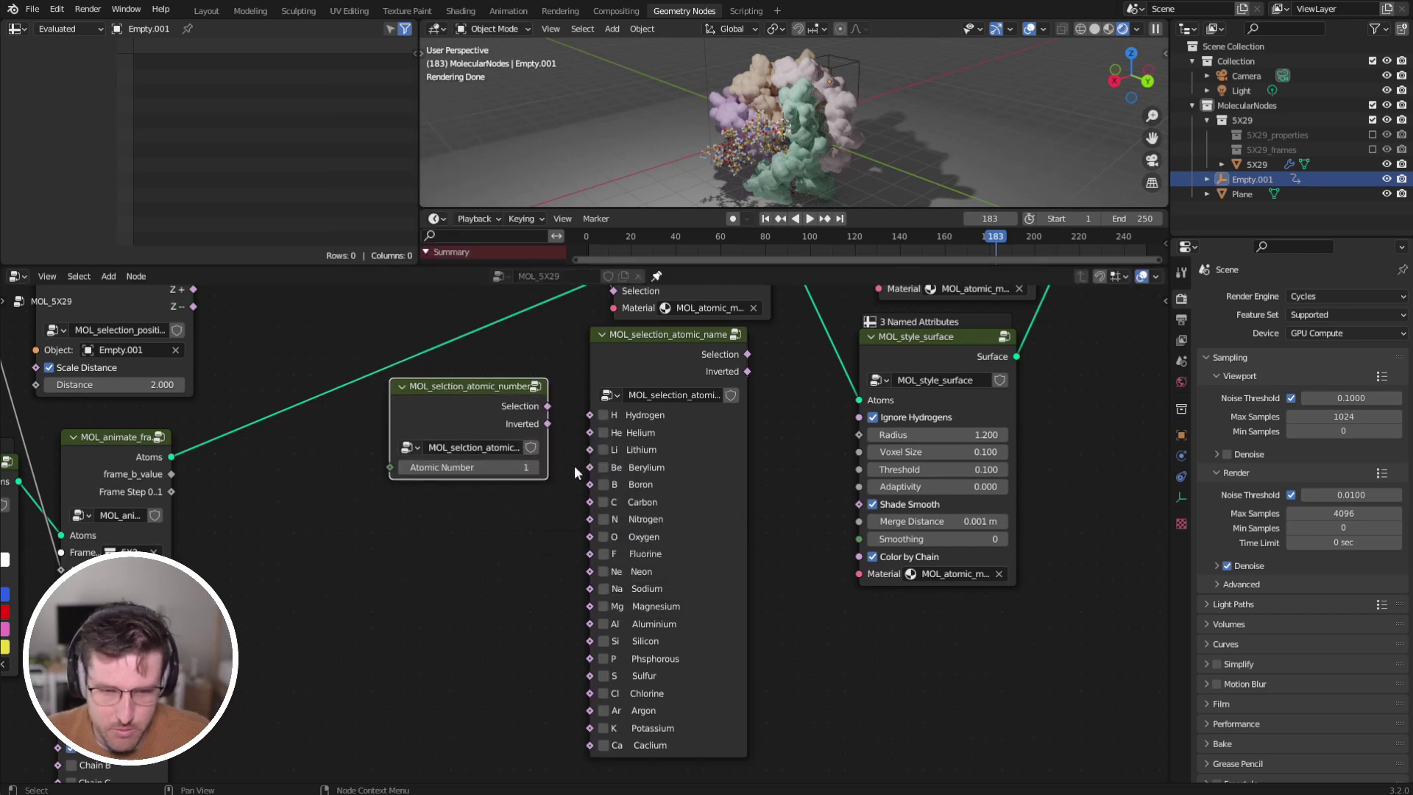
{"action": "key", "text": "g"}
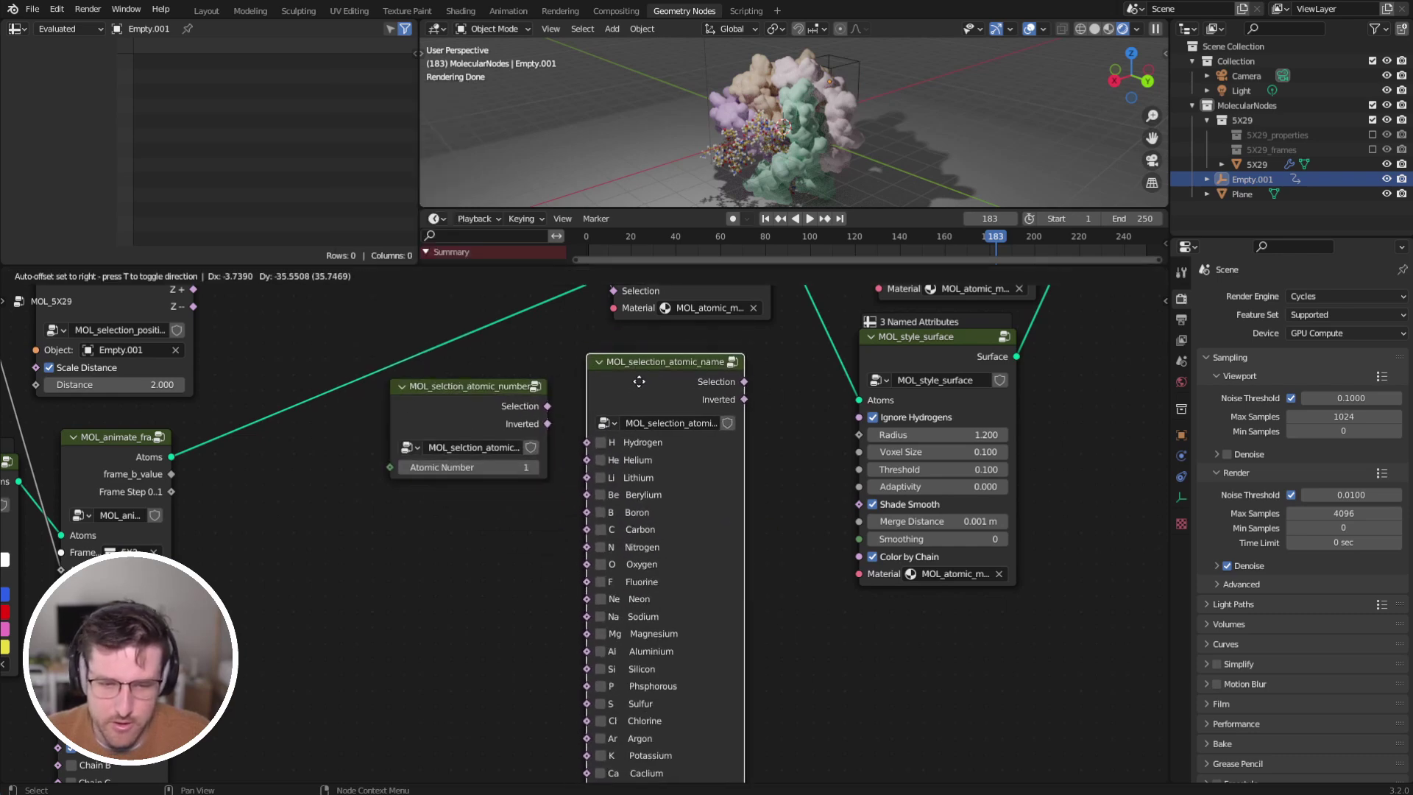
{"action": "left_click", "coordinate": [638, 379]}
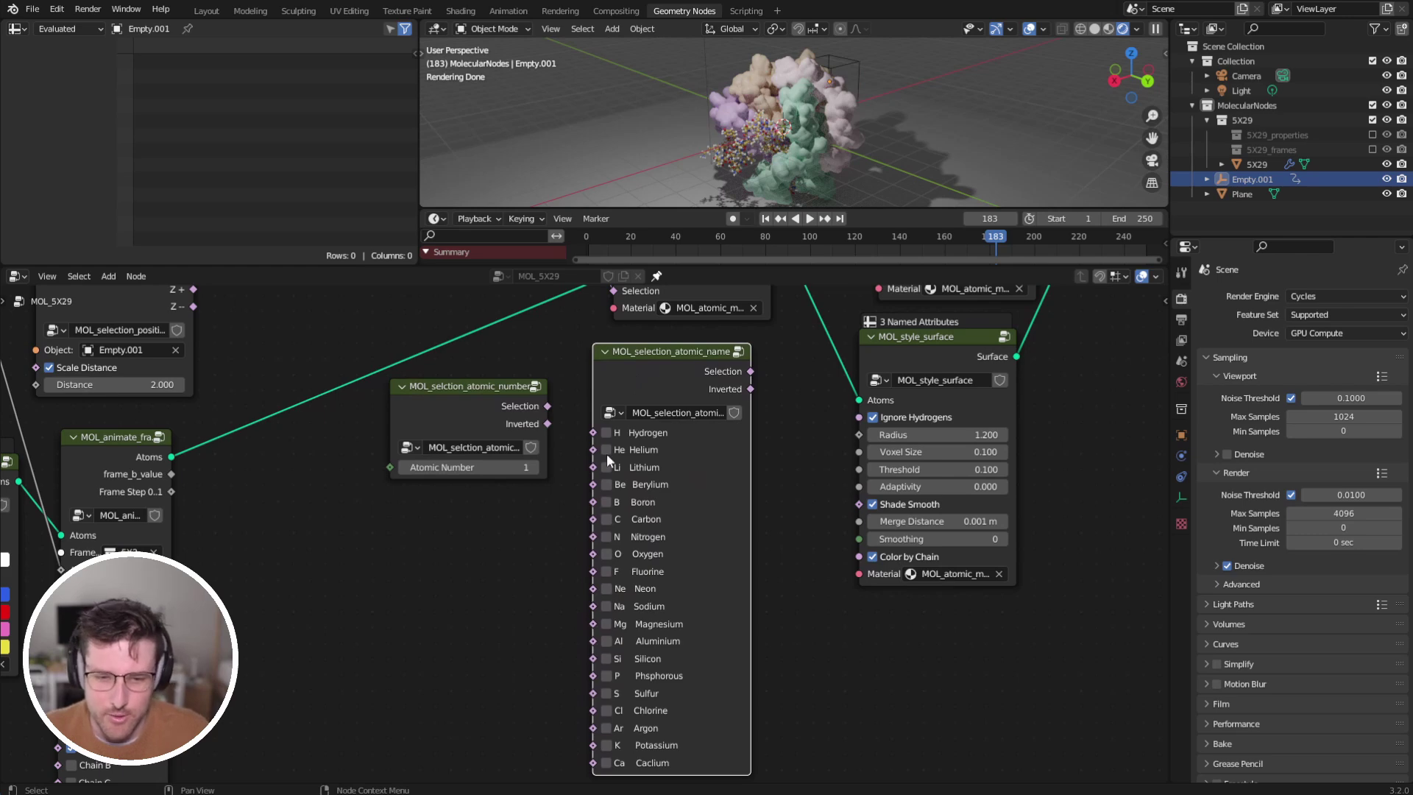
{"action": "key", "text": "shift+a"}
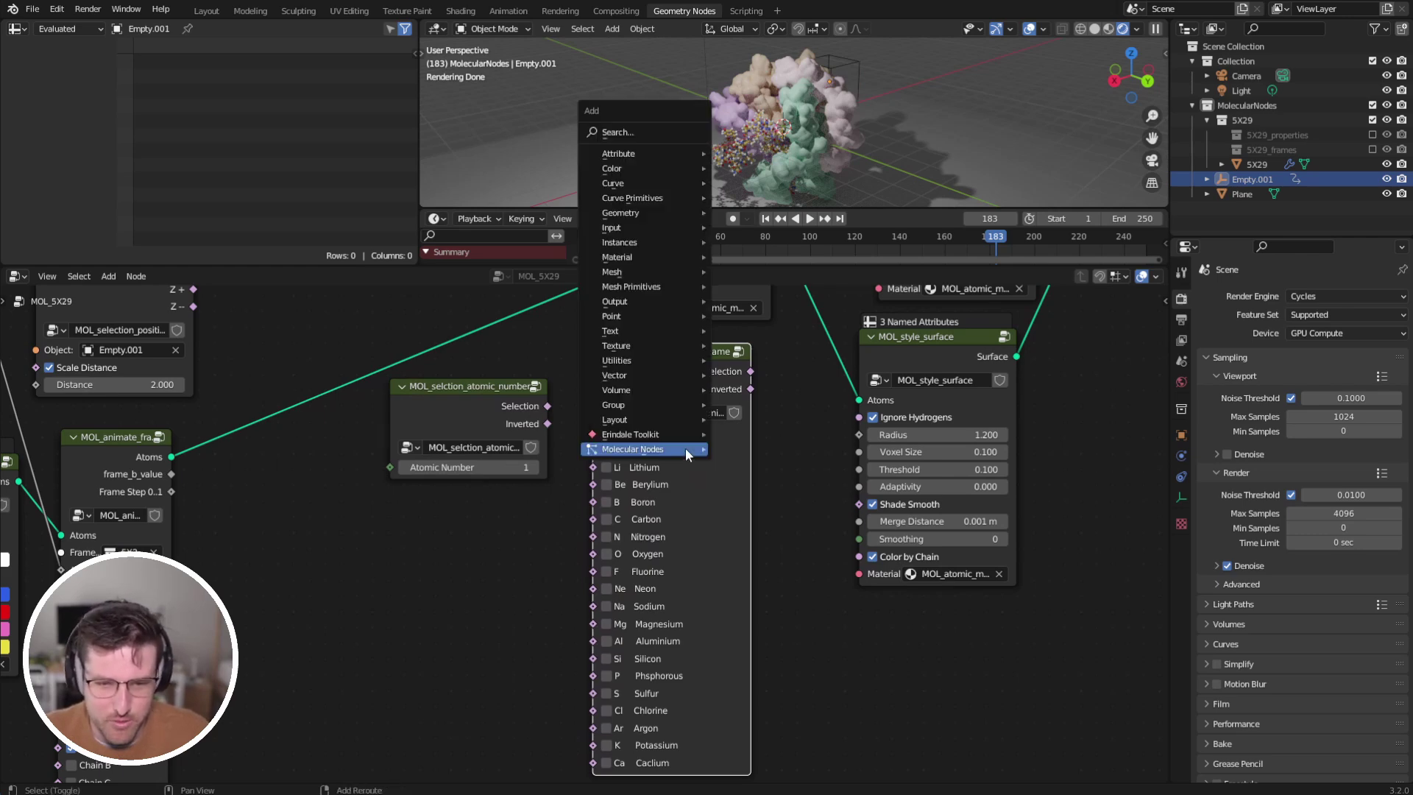
{"action": "mouse_move", "coordinate": [686, 448]}
{"action": "mouse_move", "coordinate": [796, 481]}
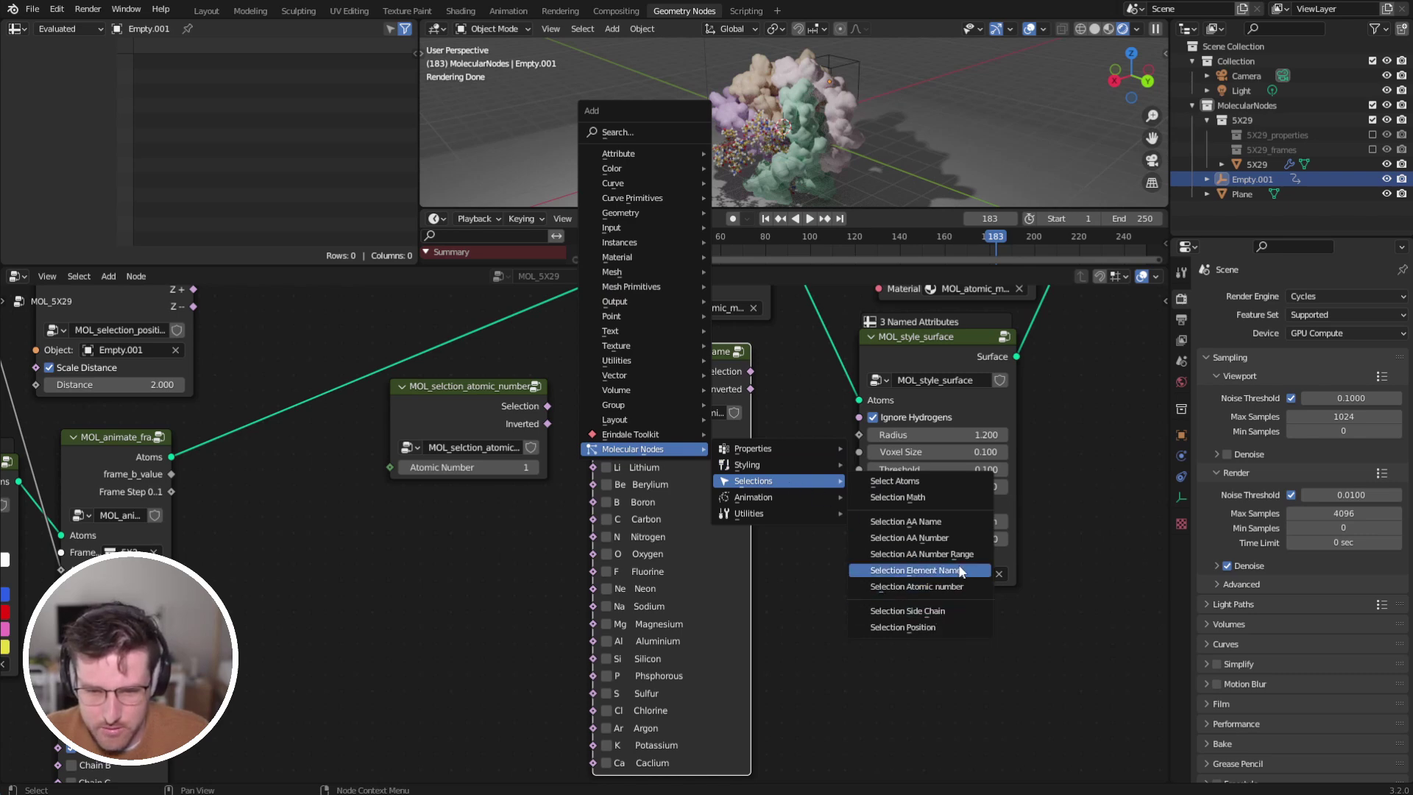
{"action": "key", "text": "Escape"}
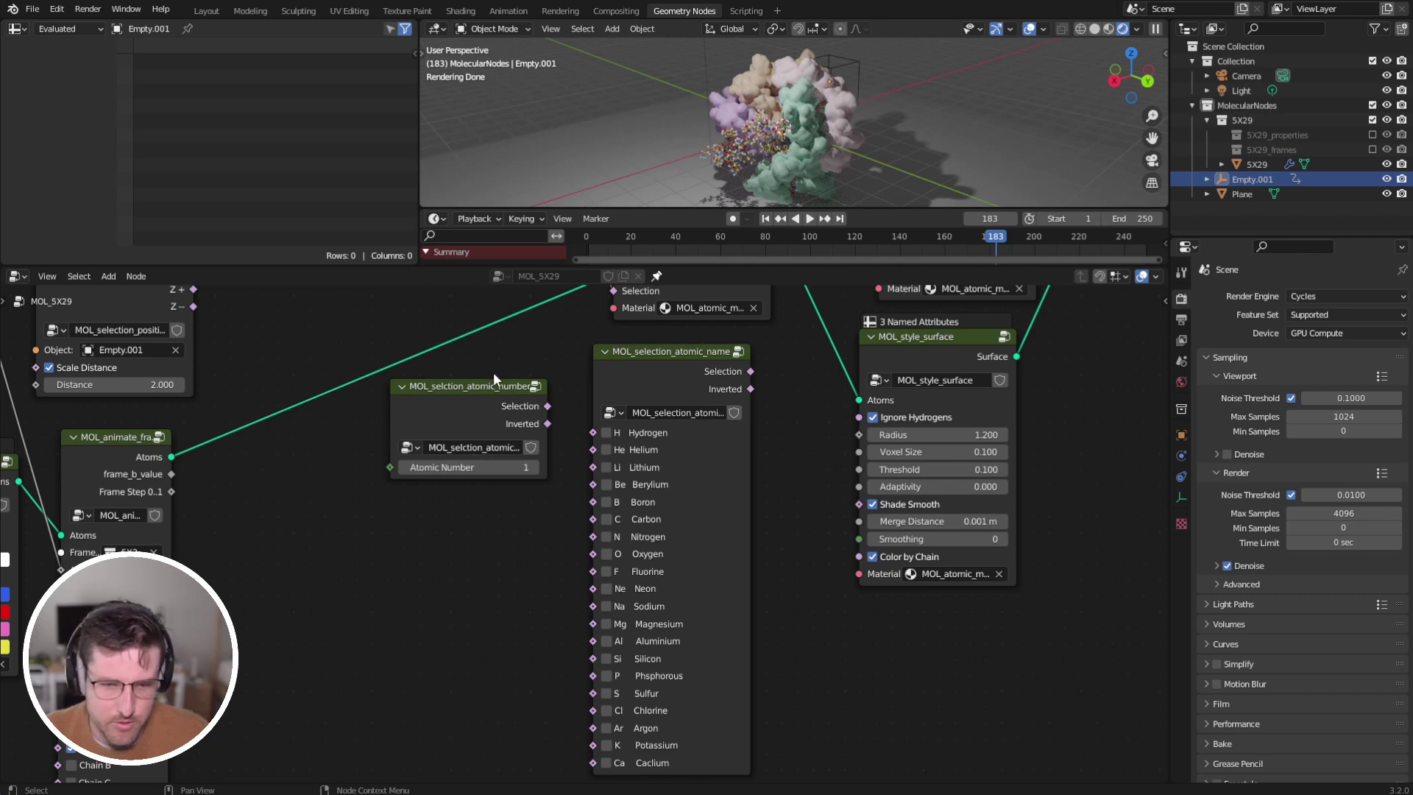
Delete the unconnected atomic number and element name selection nodes together.
{"action": "left_click_drag", "start_coordinate": [494, 374], "coordinate": [677, 451]}
{"action": "key", "text": "x"}
{"action": "middle_click_drag", "start_coordinate": [677, 446], "coordinate": [636, 561]}
Shrink the node editor and enlarge the 3D viewport above the timeline.
{"action": "left_click_drag", "start_coordinate": [763, 265], "coordinate": [736, 684]}
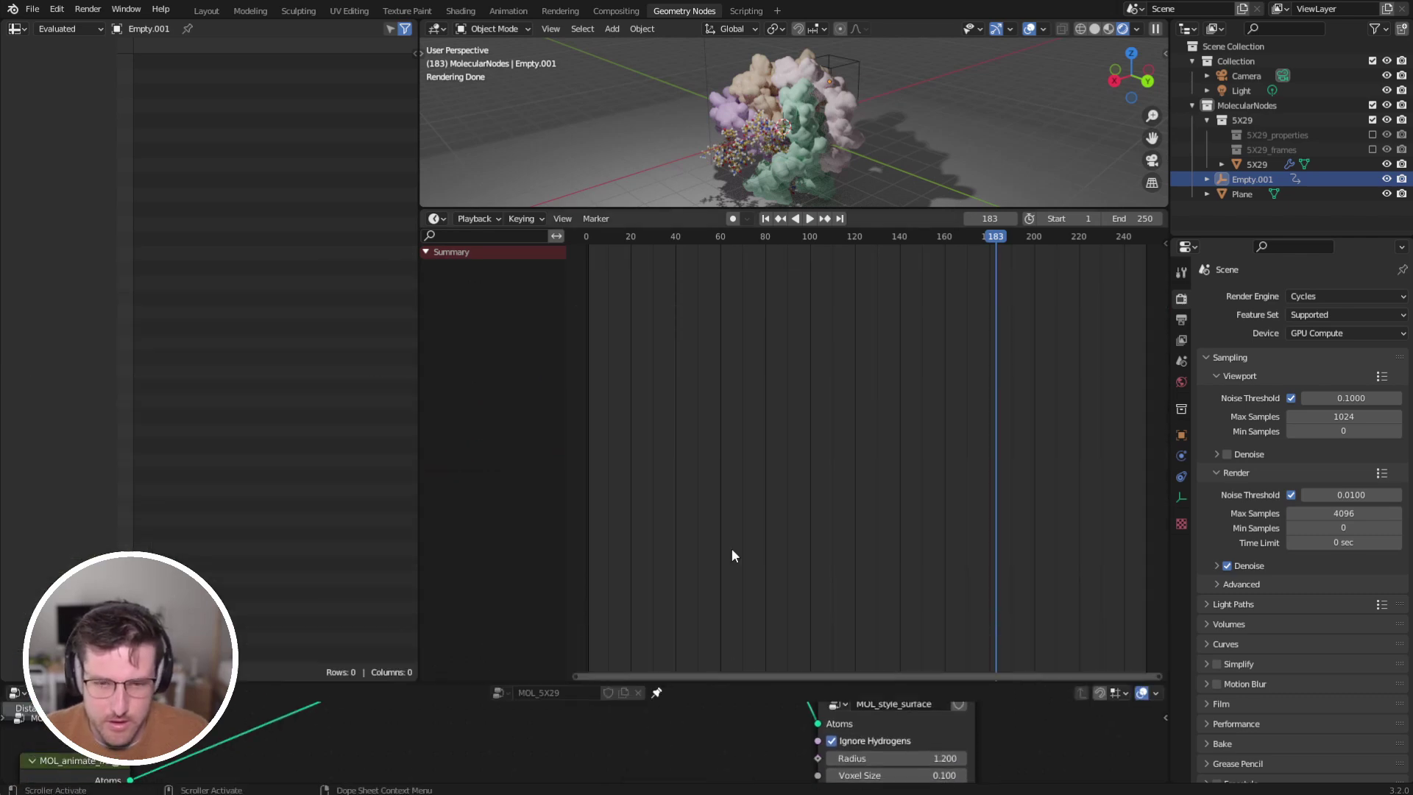
{"action": "left_click_drag", "start_coordinate": [690, 212], "coordinate": [736, 509]}
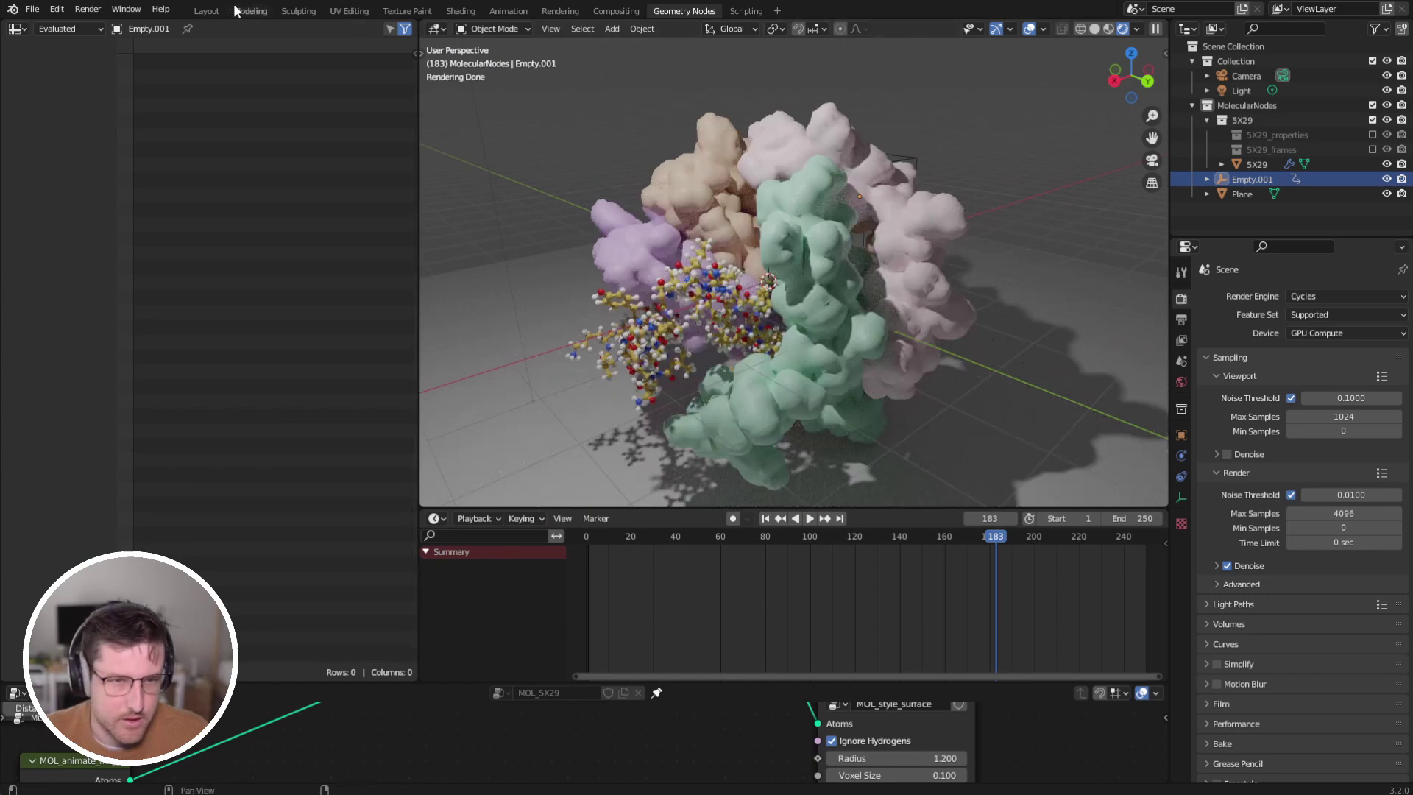
Switch to the Layout workspace and play the rendered animation, viewing the protein from the Chain D side.
{"action": "left_click", "coordinate": [207, 11]}
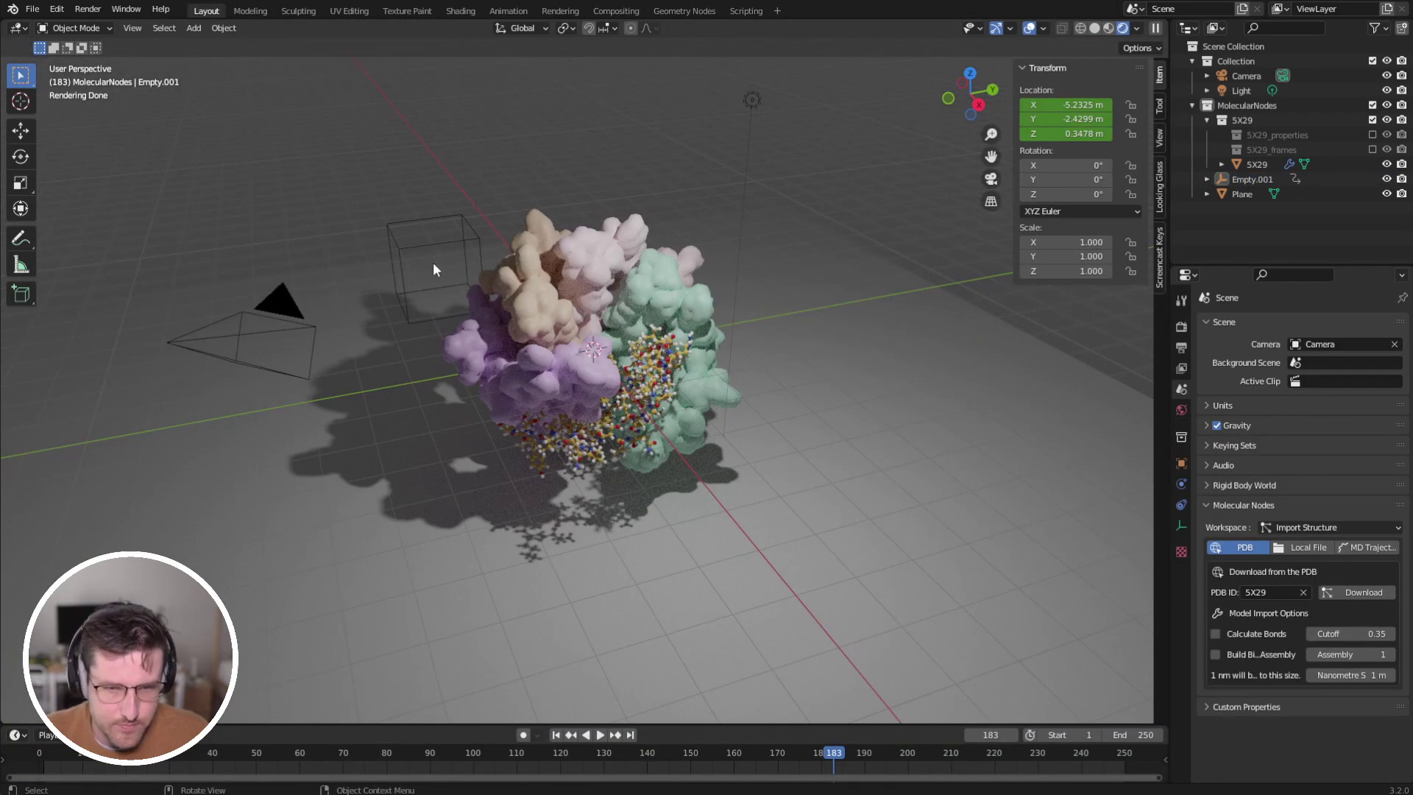
{"action": "key", "text": "space"}
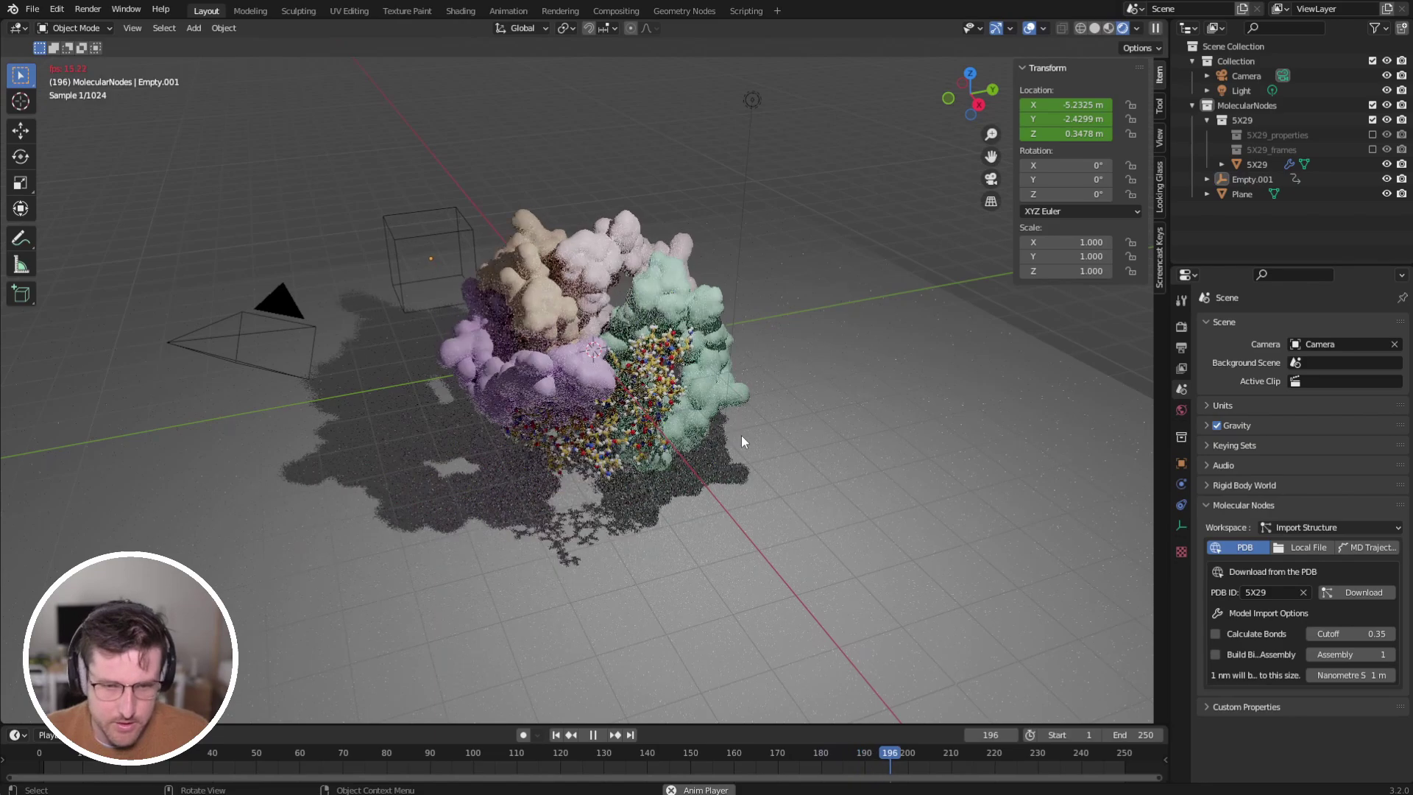
{"action": "middle_click_drag", "start_coordinate": [742, 434], "coordinate": [627, 408]}
{"action": "scroll", "coordinate": [646, 431], "scroll_direction": "up", "scroll_amount": 2}
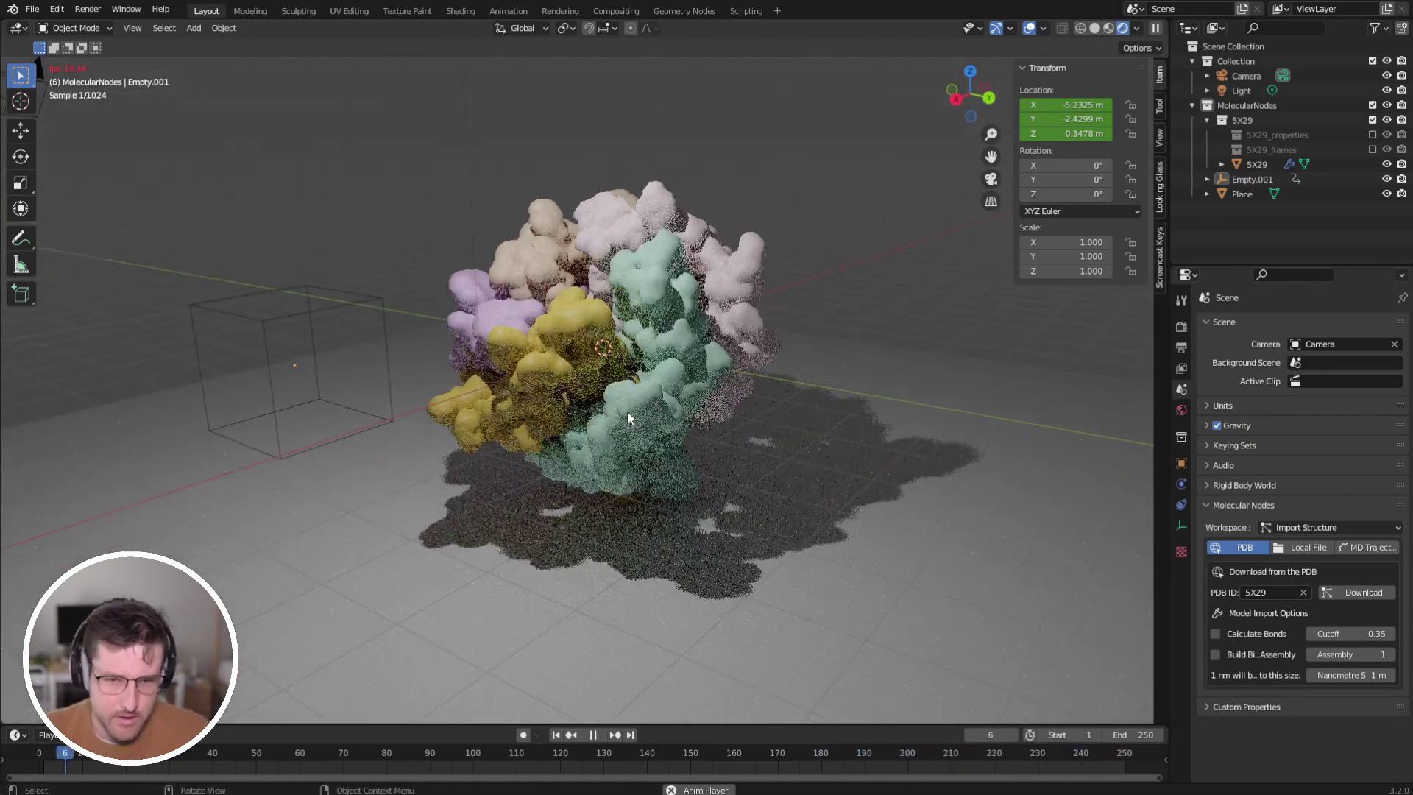